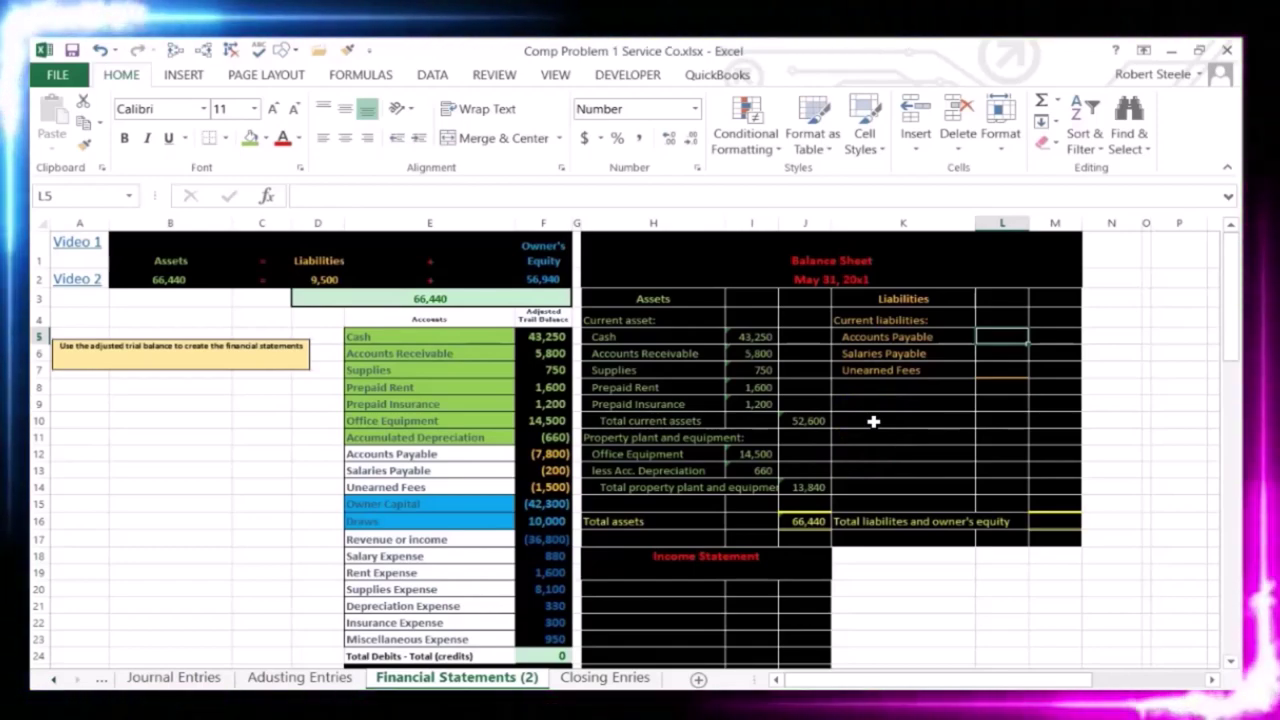
# Step: Fill in the balance sheet's Accounts Payable amount with a sign-reversed reference to the adjusted trial balance, =-F12
pyautogui.write('=')
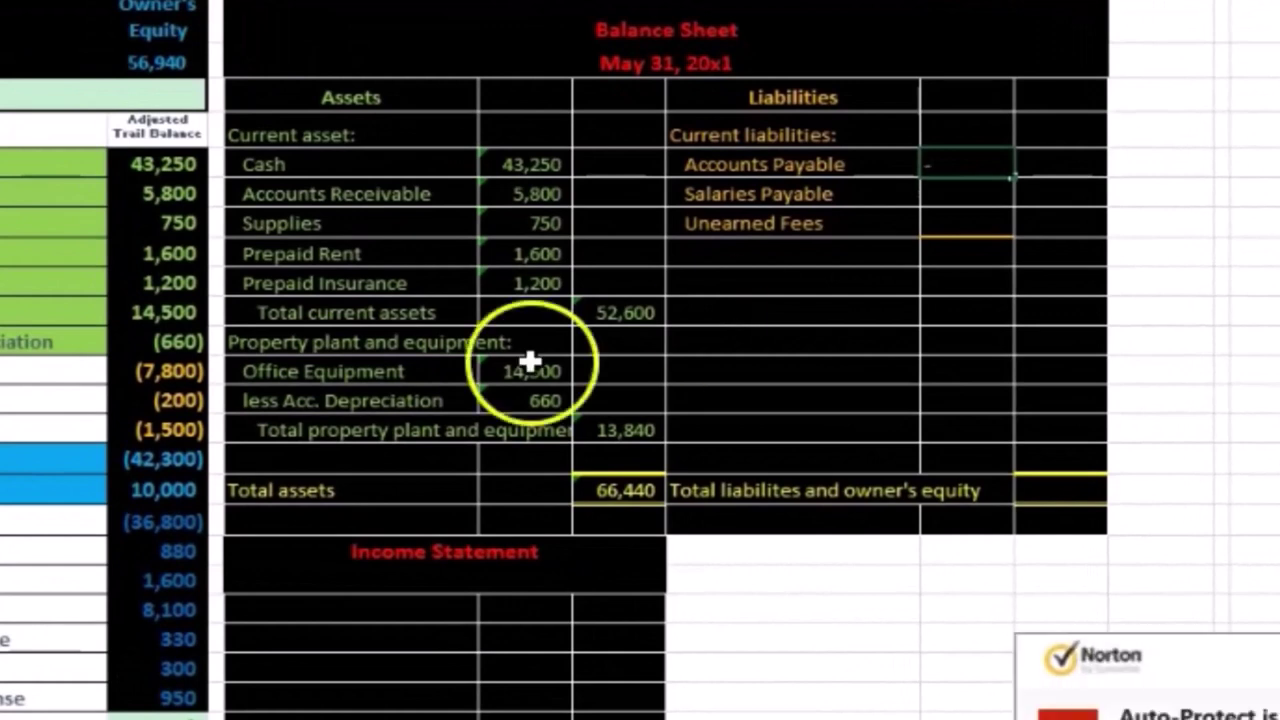
pyautogui.click(195, 367)
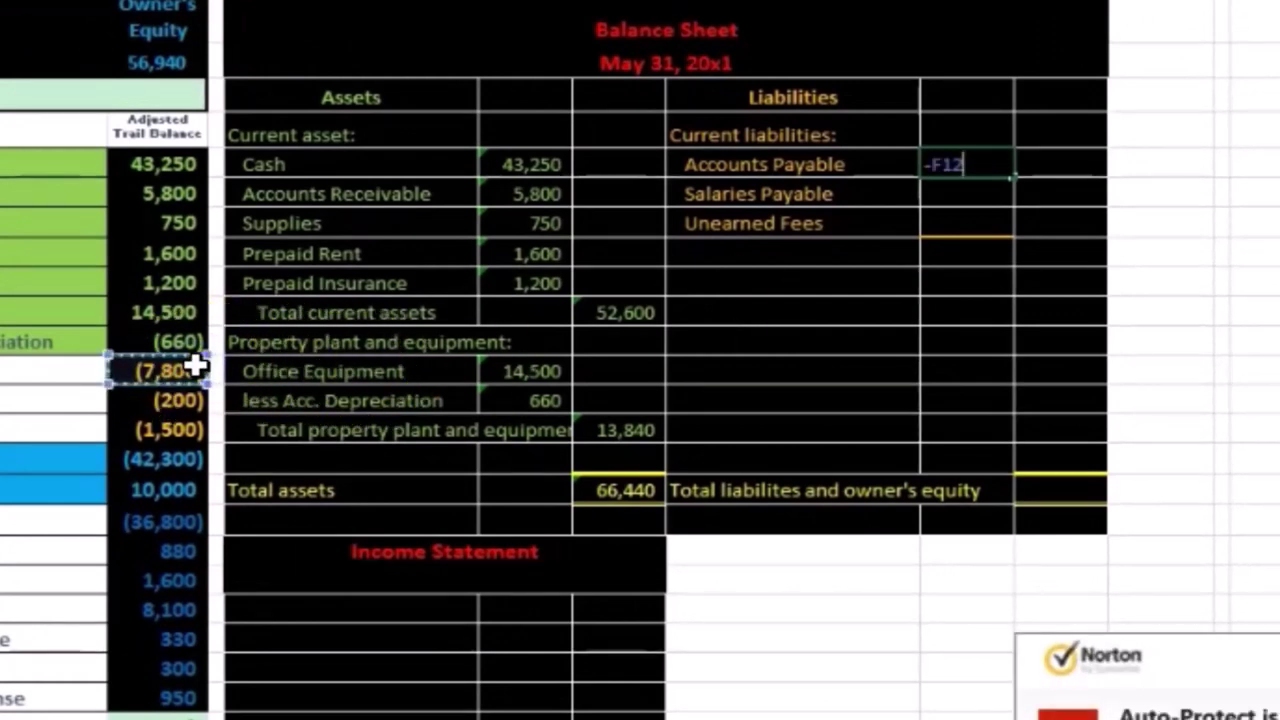
pyautogui.press('Return')
pyautogui.click(1103, 443)
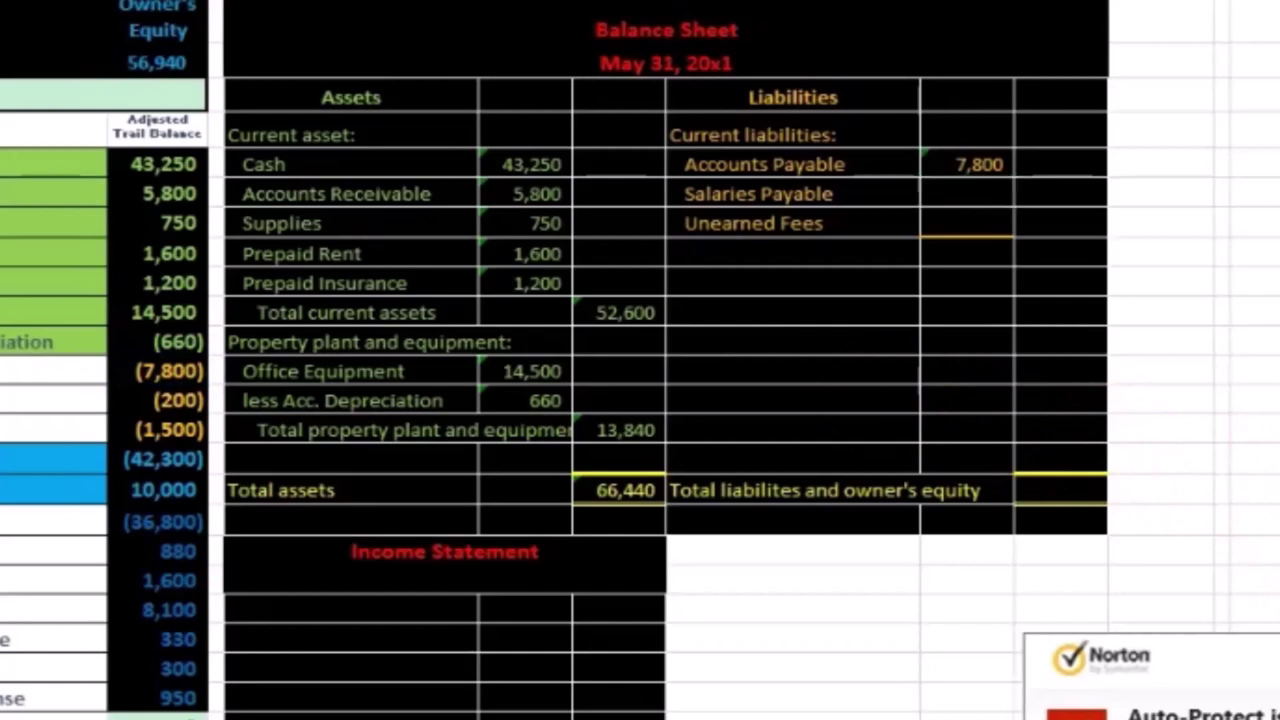
# Step: Fill in Salaries Payable and Unearned Fees on the balance sheet with the sign-reversed trial balance references -F13 and -F14
pyautogui.click(1003, 192)
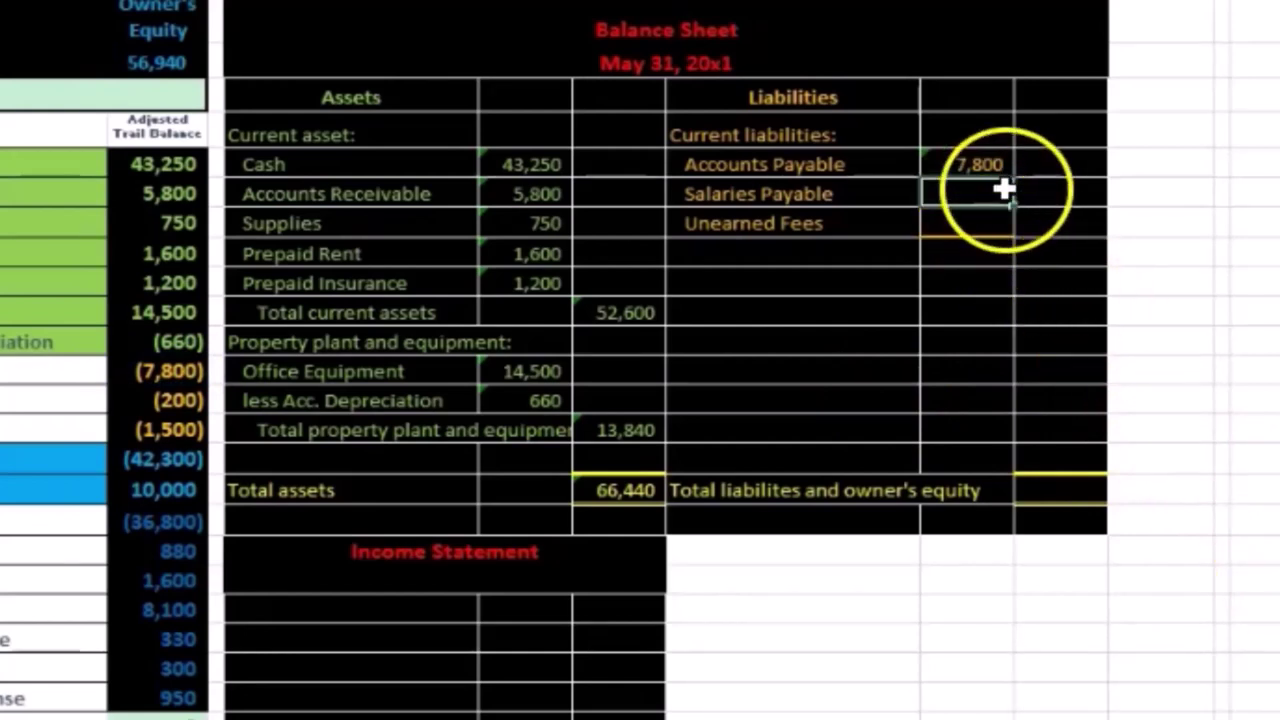
pyautogui.write('=')
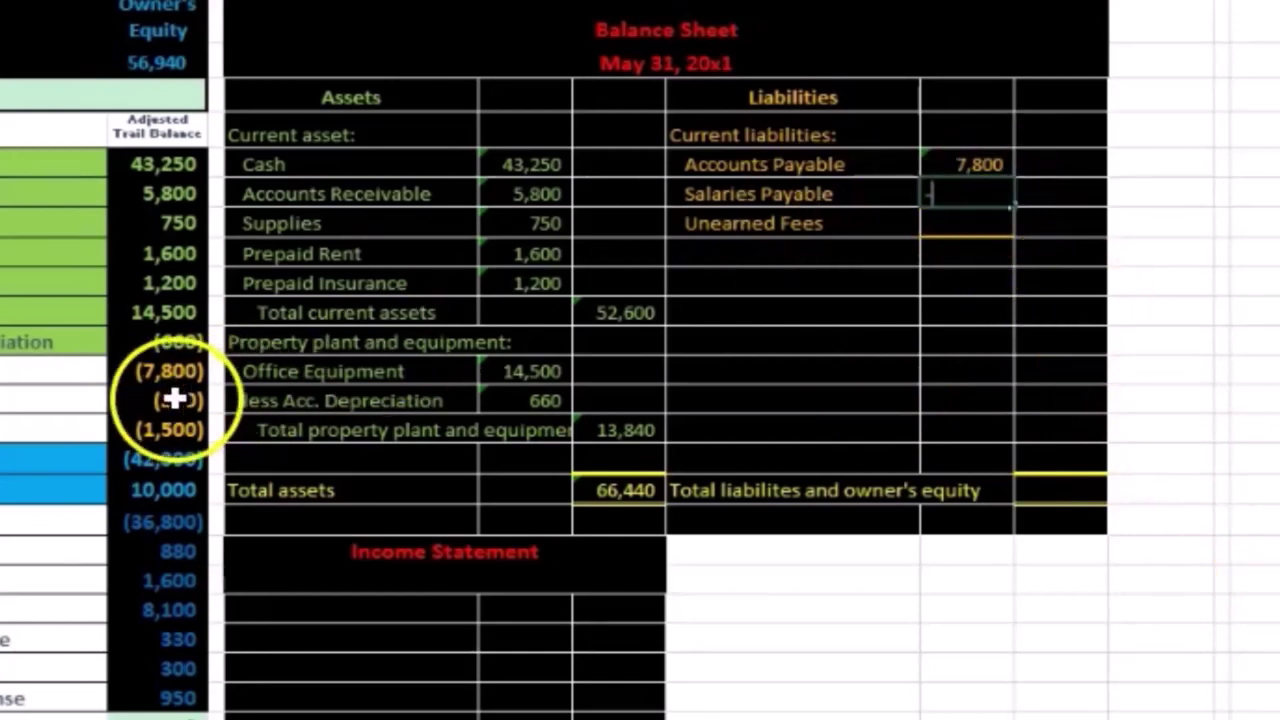
pyautogui.click(150, 400)
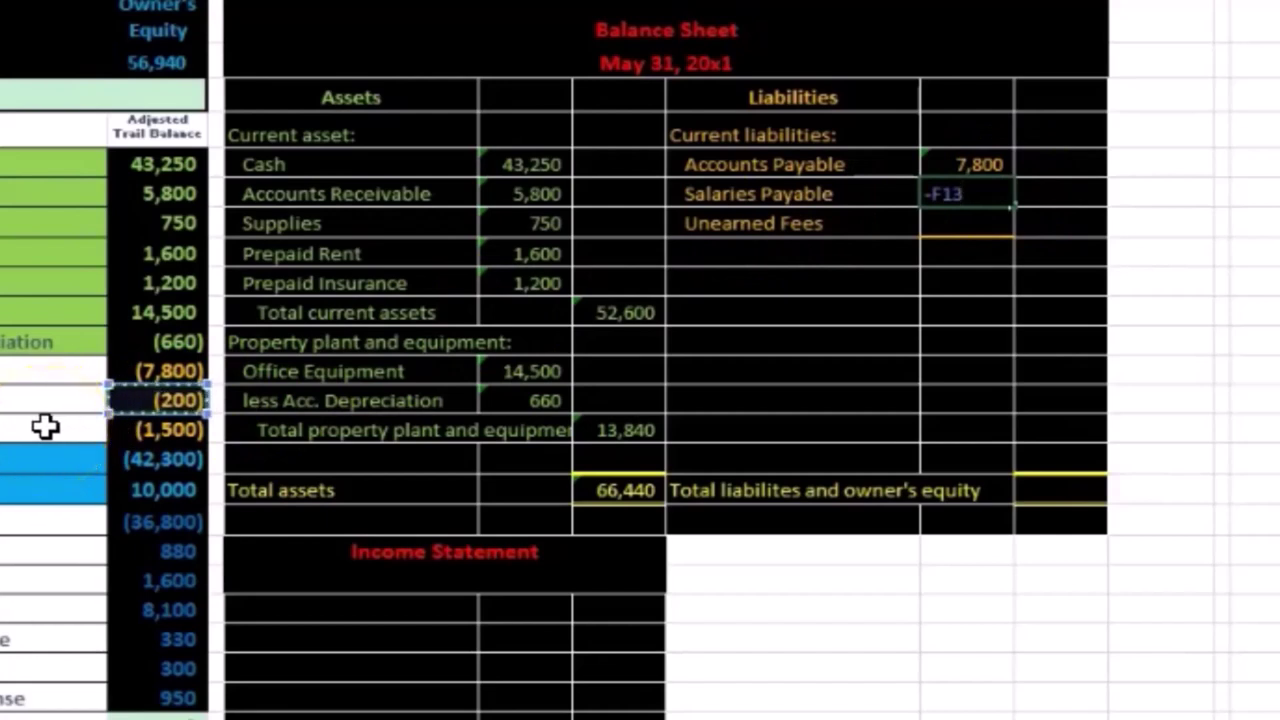
pyautogui.press('Return')
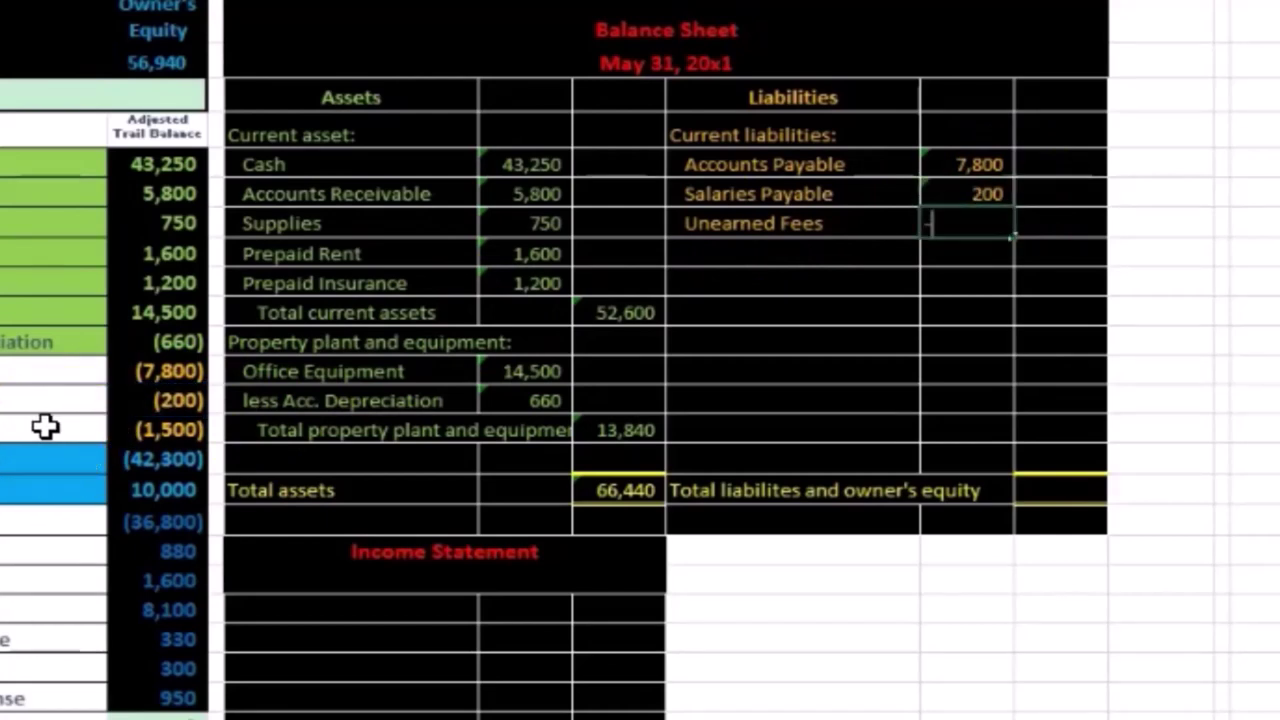
pyautogui.write('=-')
pyautogui.click(150, 429)
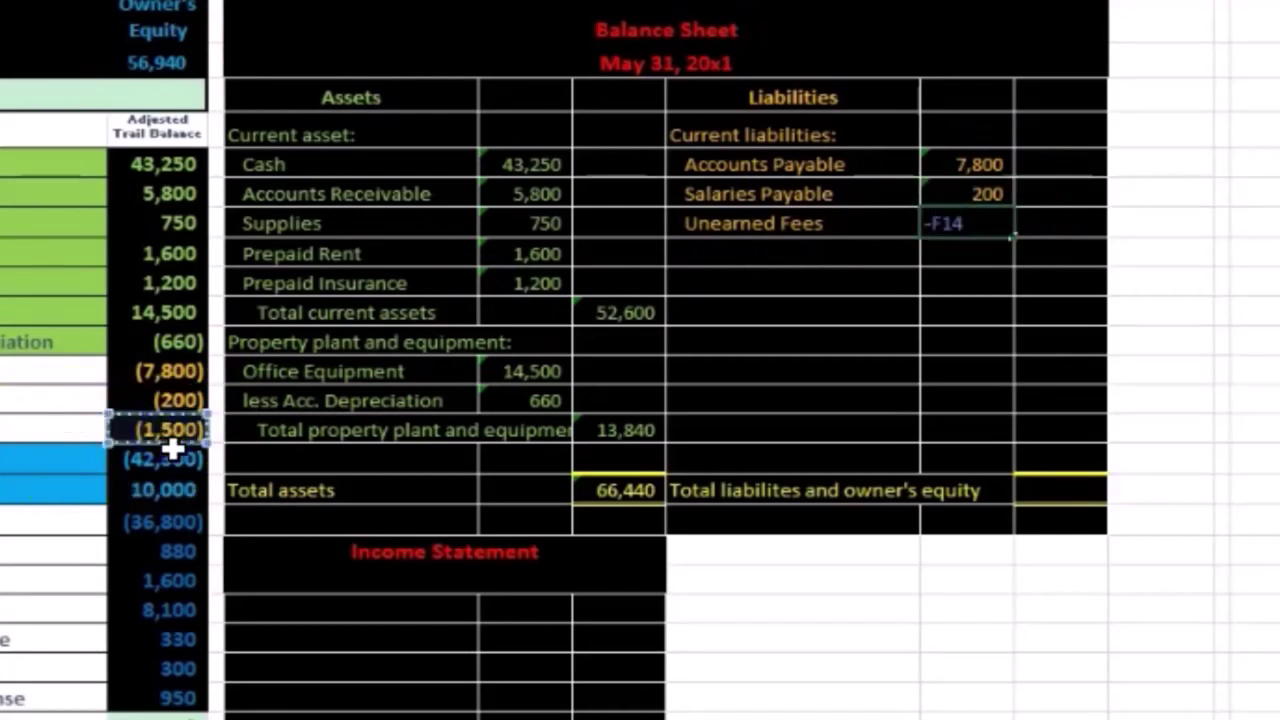
pyautogui.press('Return')
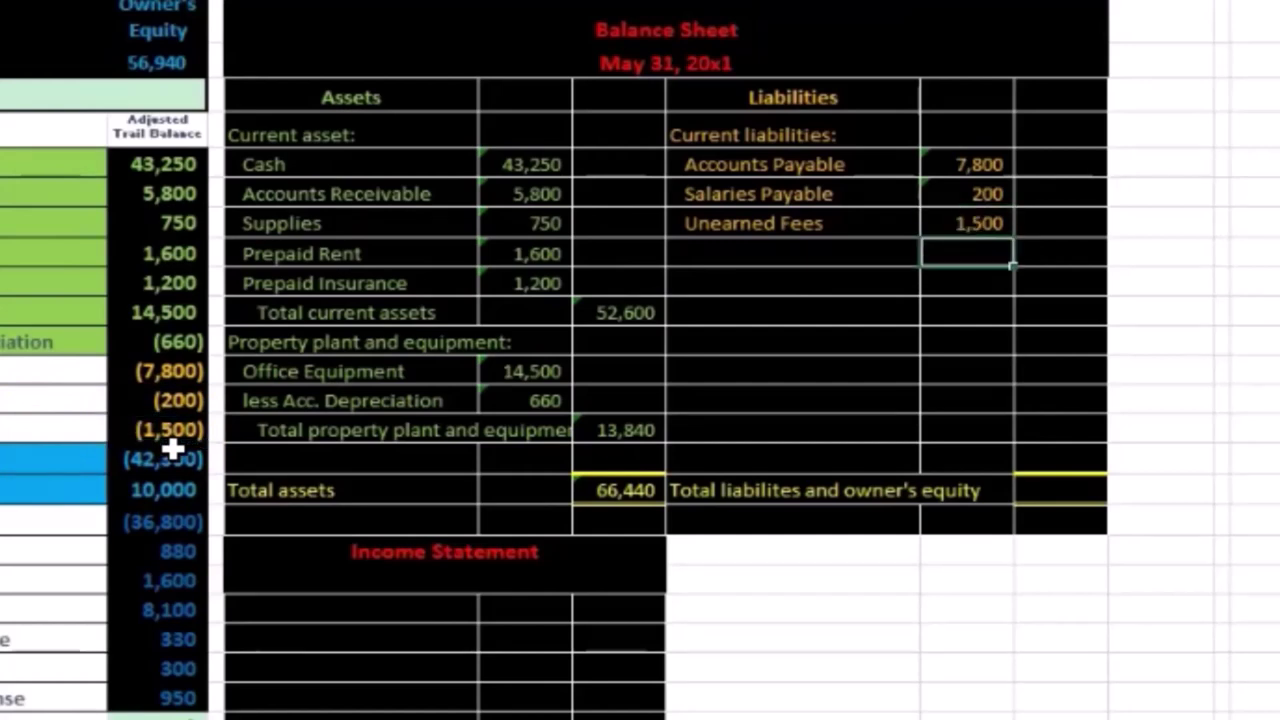
# Step: Shade the Accounts Payable, Salaries Payable and Unearned Fees labels in the trial balance green
pyautogui.moveTo(33, 377); pyautogui.dragTo(34, 417)
pyautogui.rightClick(32, 416)
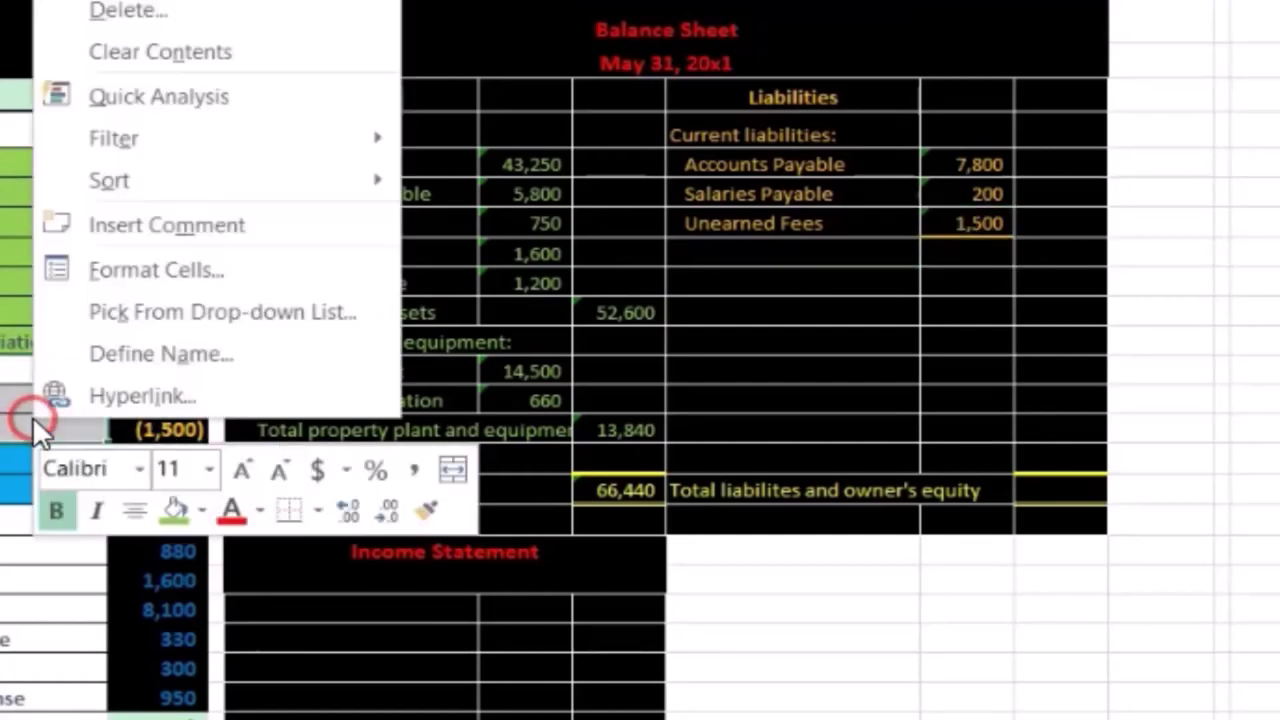
pyautogui.click(172, 509)
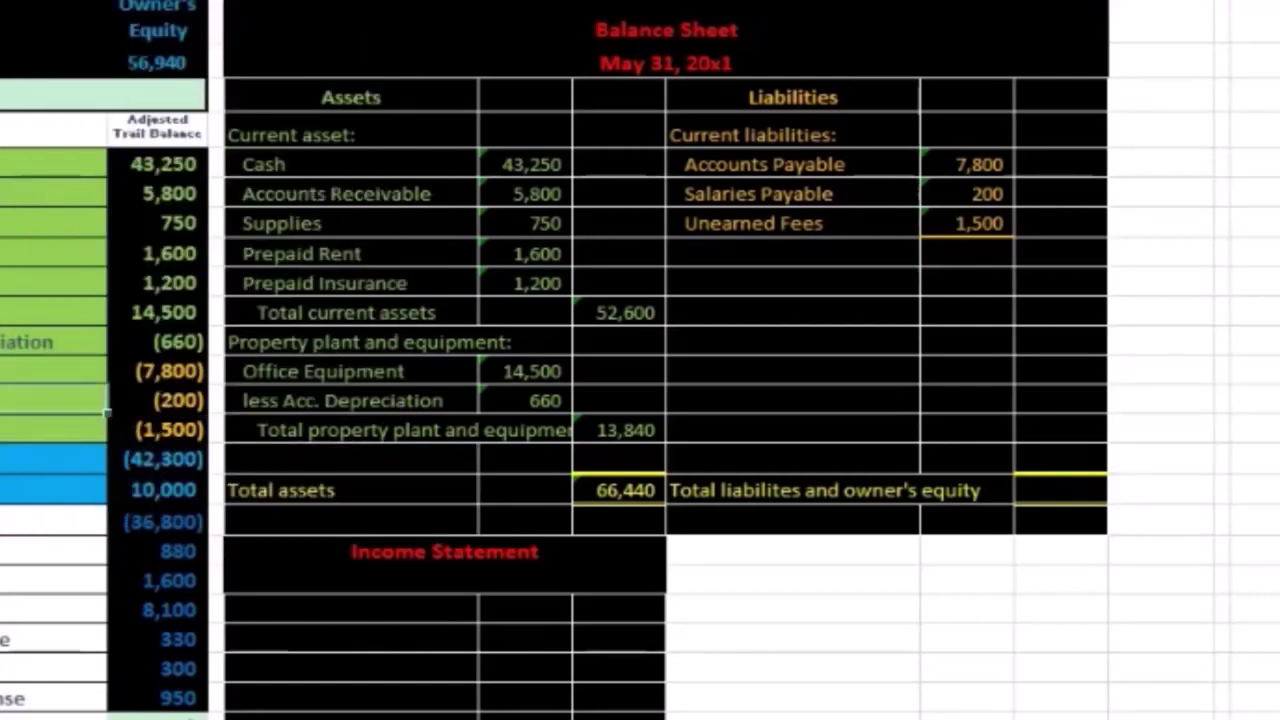
# Step: Add the label "Total liabilities" below Unearned Fees on the balance sheet and indent it one level further
pyautogui.click(1071, 258)
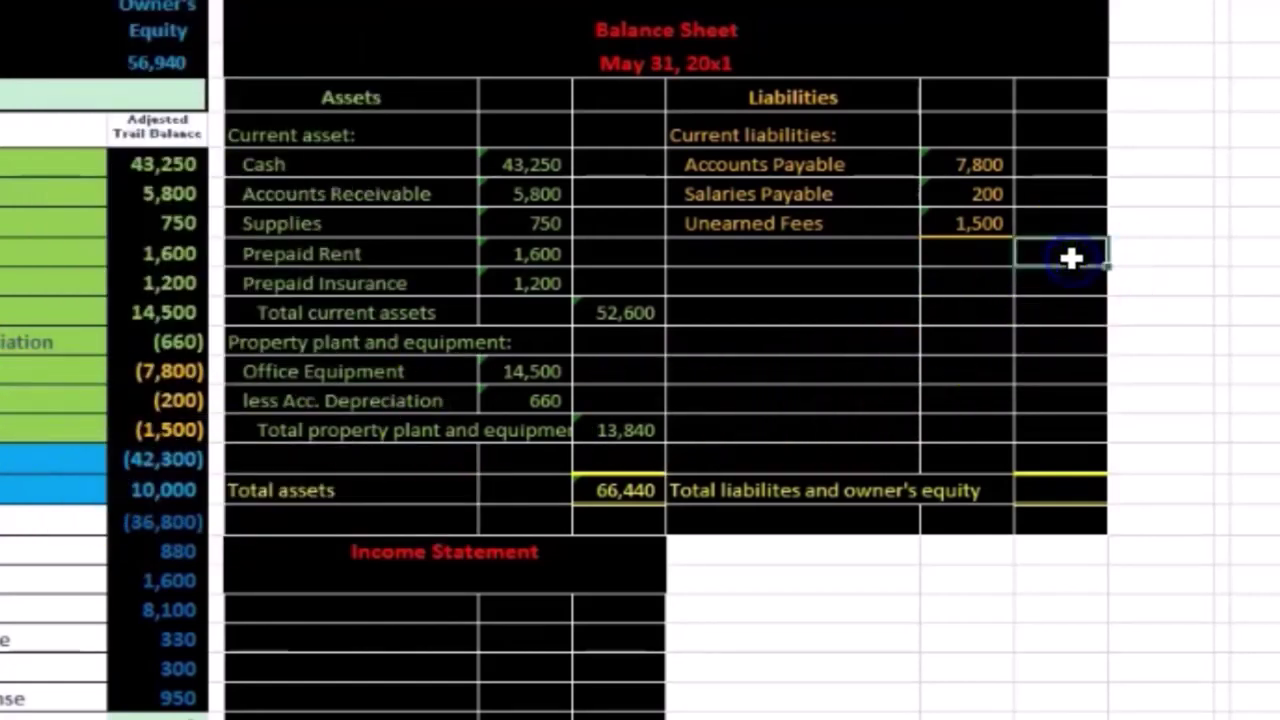
pyautogui.click(810, 258)
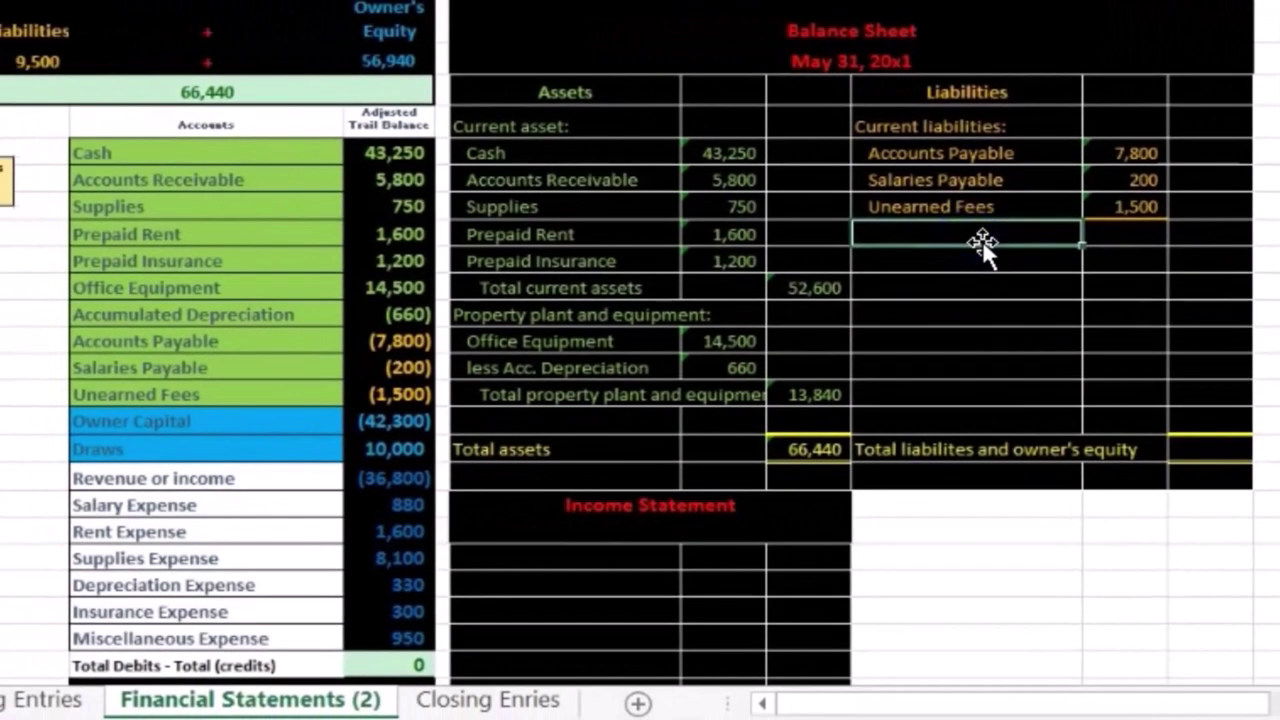
pyautogui.write('Total liabilities')
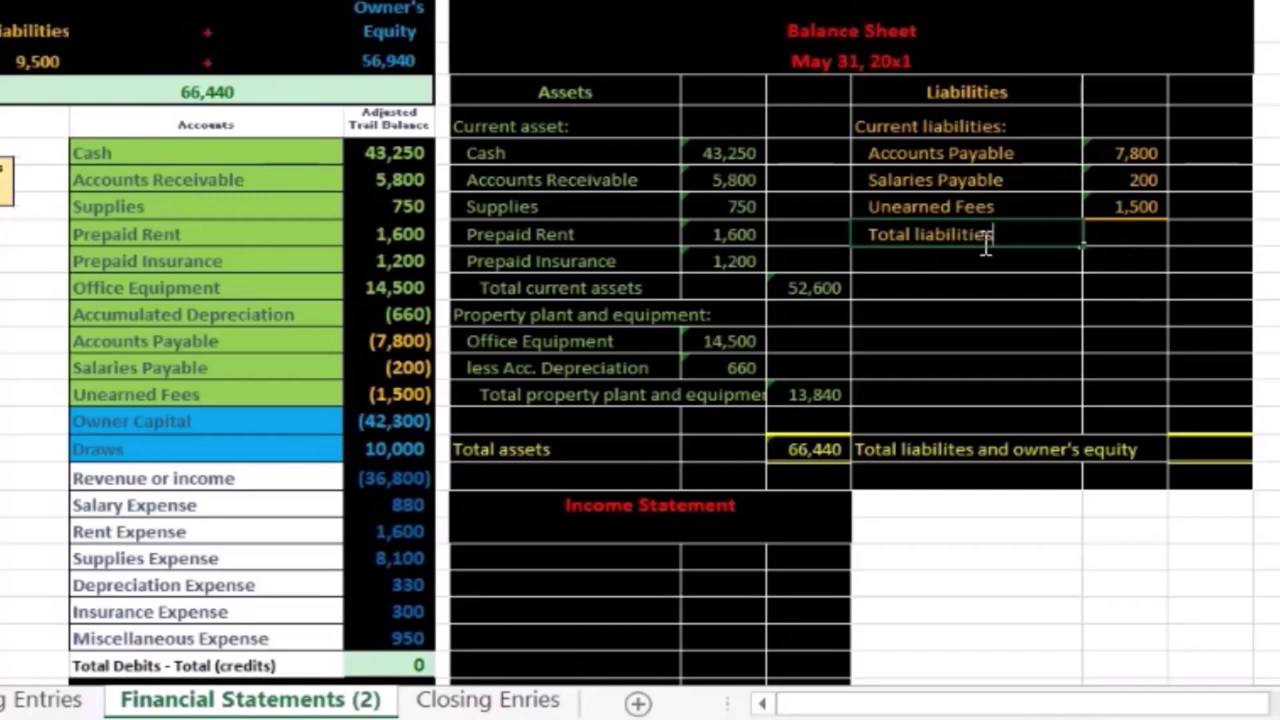
pyautogui.press('Return')
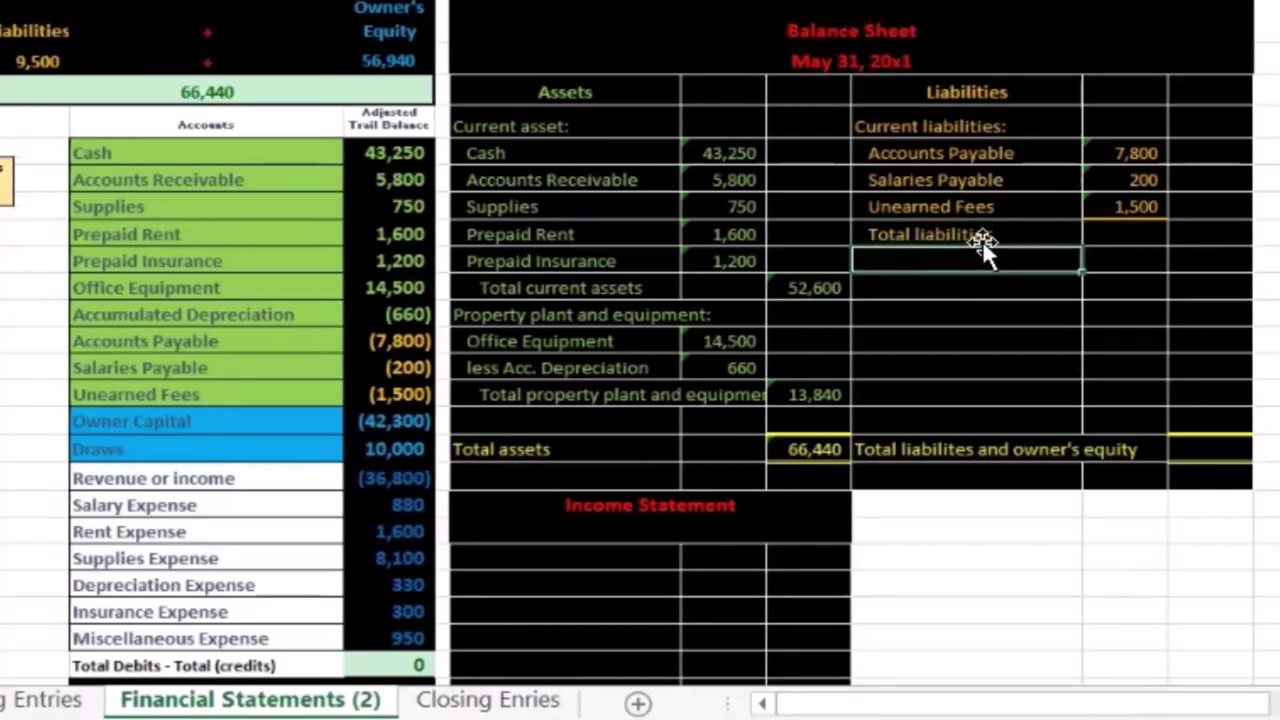
pyautogui.click(982, 240)
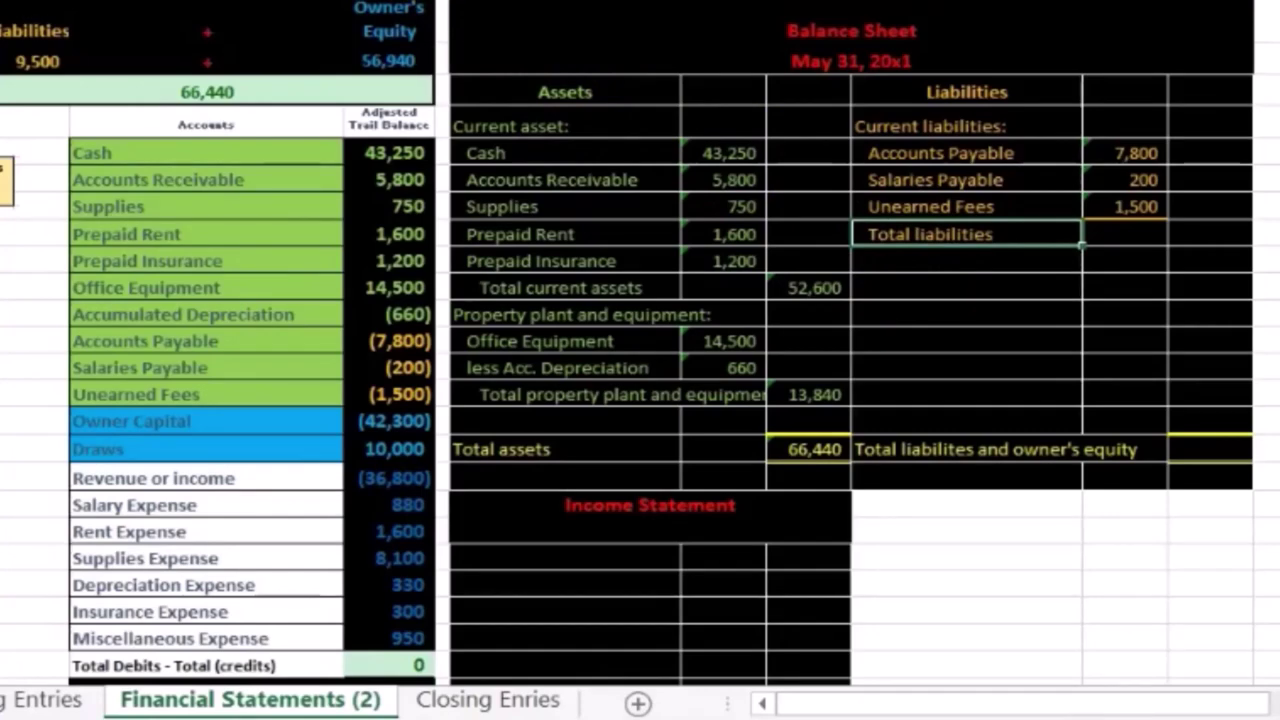
# Step: Total the three current liabilities in cell M8 with the formula =SUM(L5:L7), dismissing the Norton notification
pyautogui.click(1241, 238)
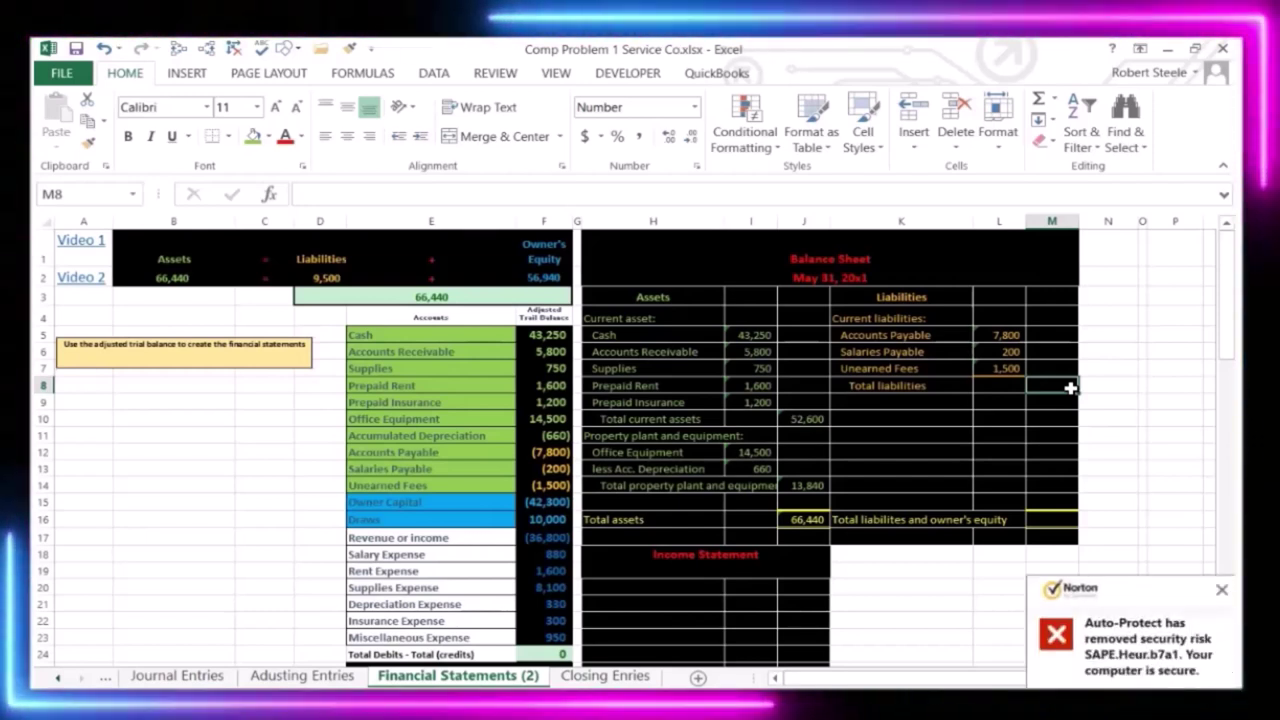
pyautogui.click(1221, 592)
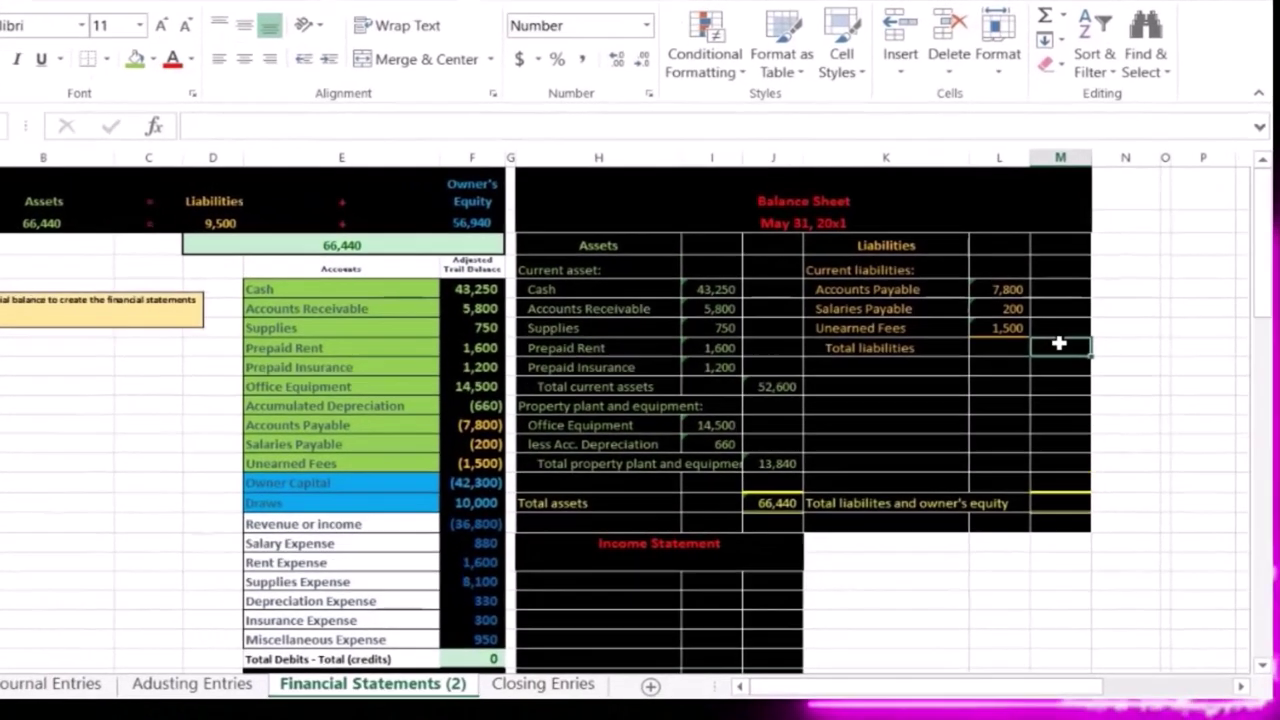
pyautogui.write('=')
pyautogui.write('su')
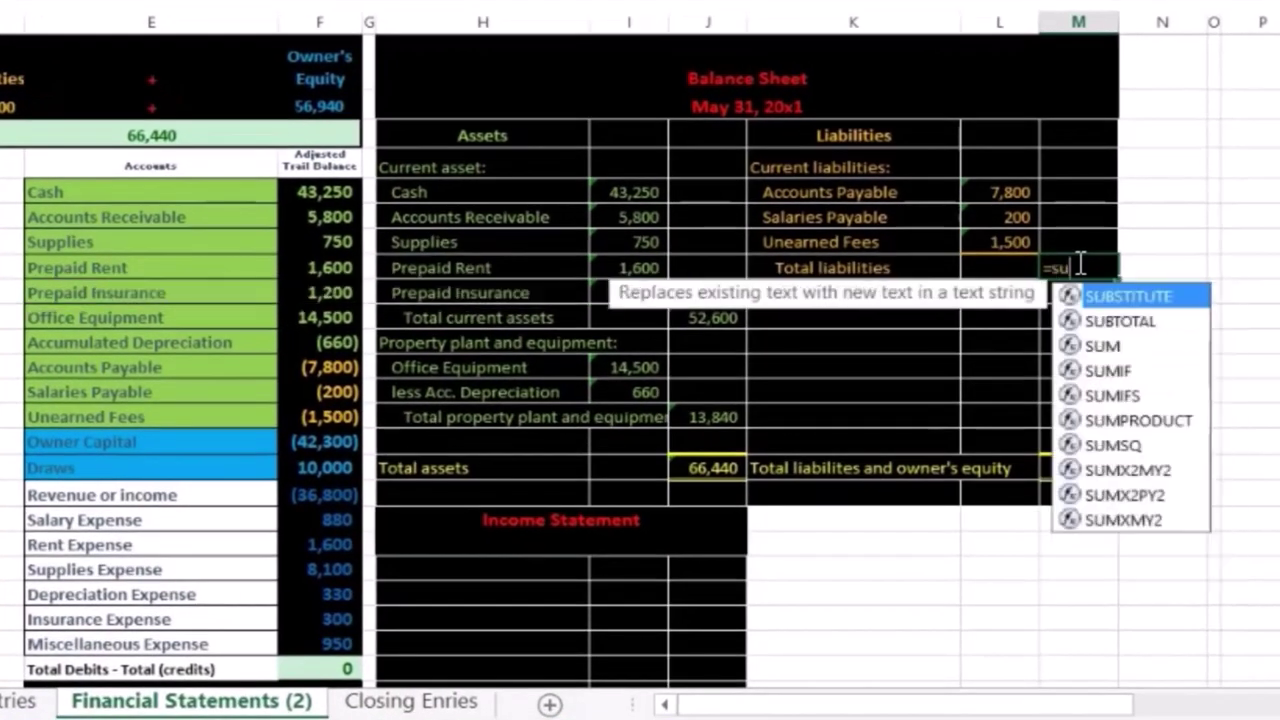
pyautogui.write('m(')
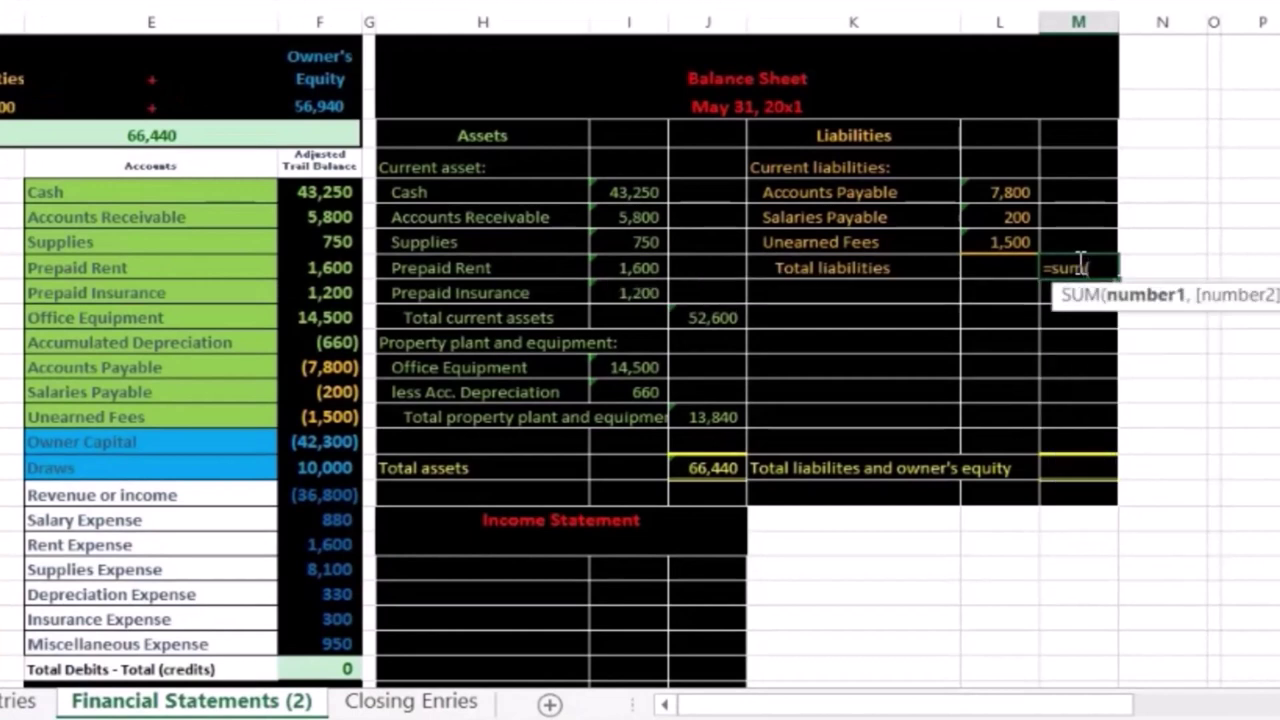
pyautogui.click(1011, 193)
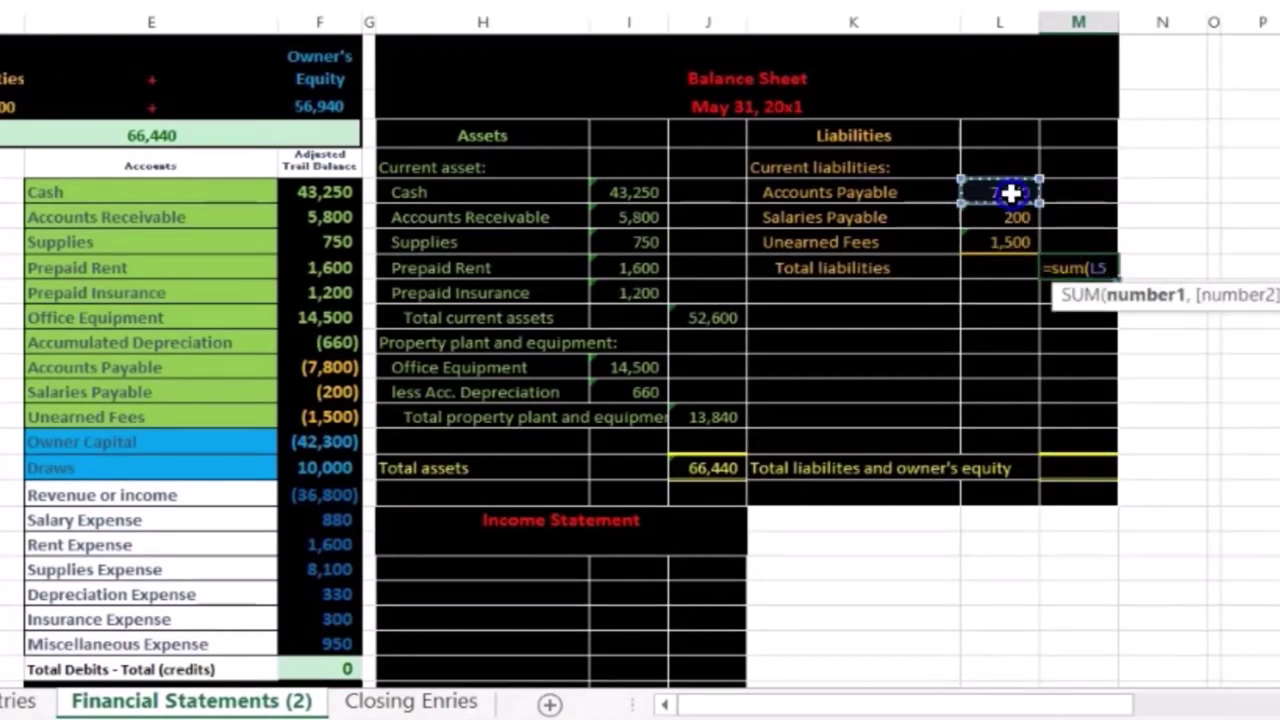
pyautogui.moveTo(1011, 193); pyautogui.dragTo(1011, 233)
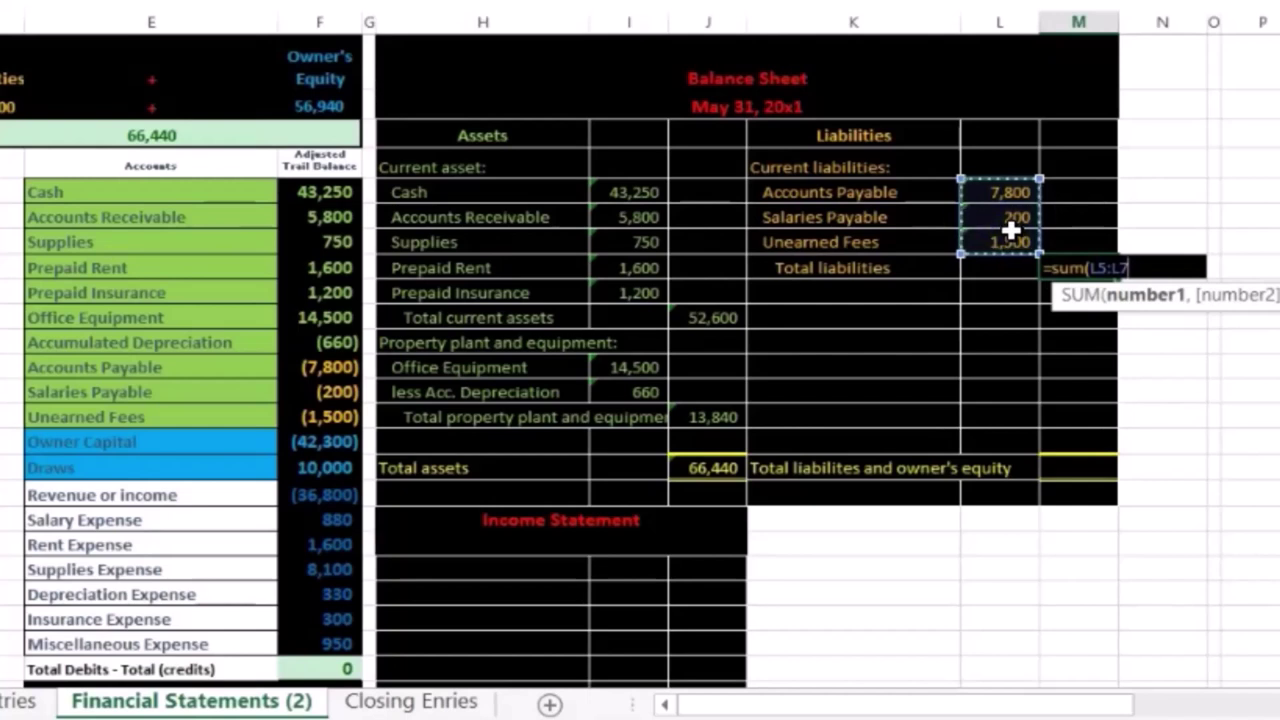
pyautogui.press('Return')
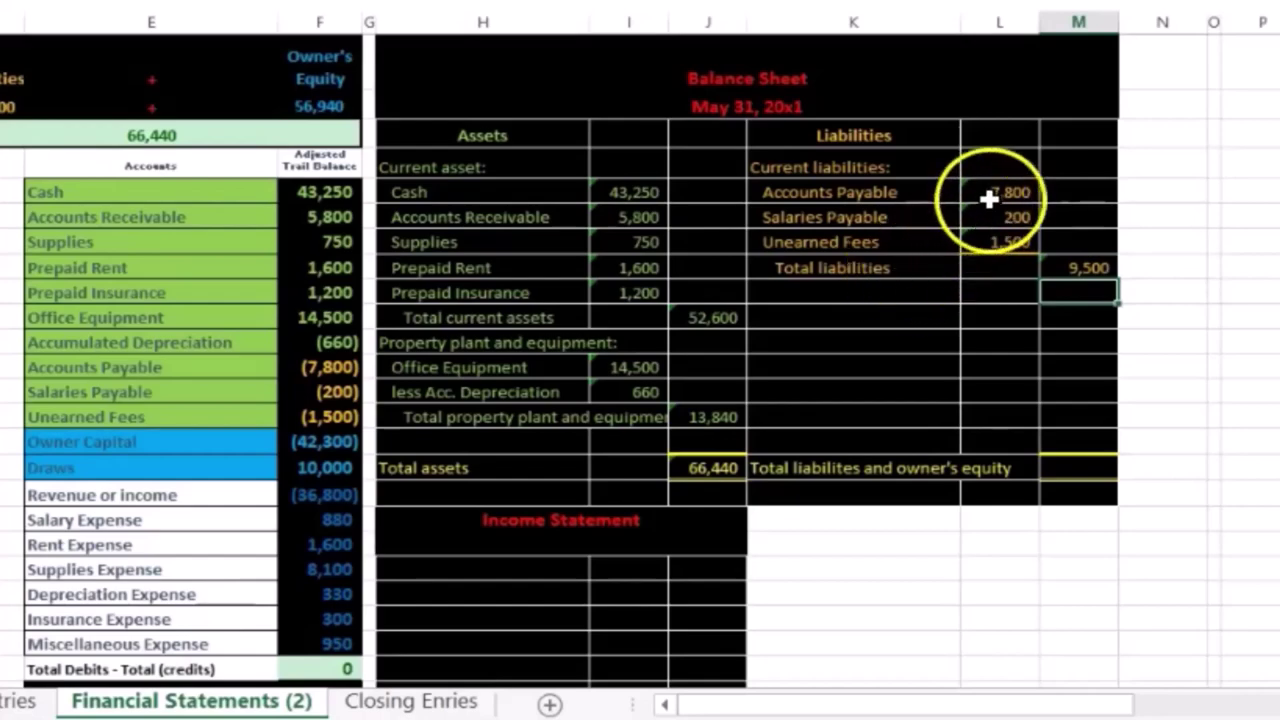
# Step: Compare the balance sheet liabilities with the trial balance, and examine the equity section balances from Owner Capital through Miscellaneous Expense
pyautogui.moveTo(1003, 192); pyautogui.dragTo(995, 244)
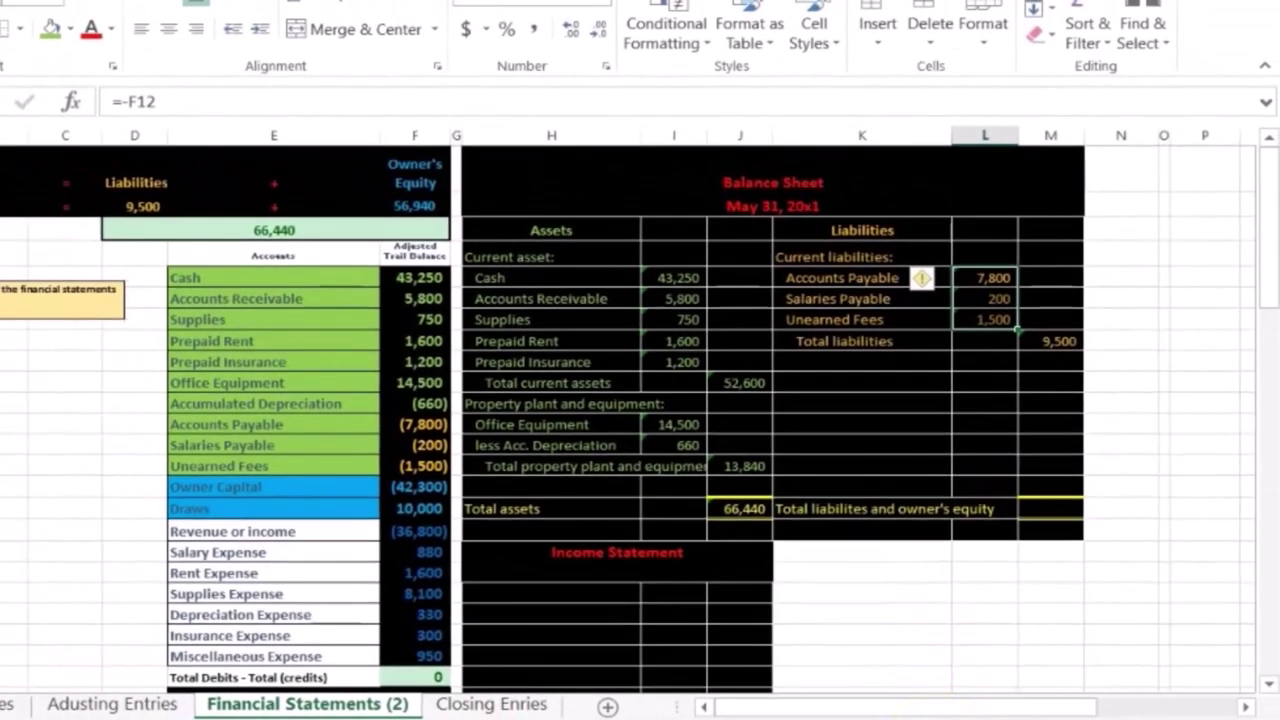
pyautogui.click(428, 443)
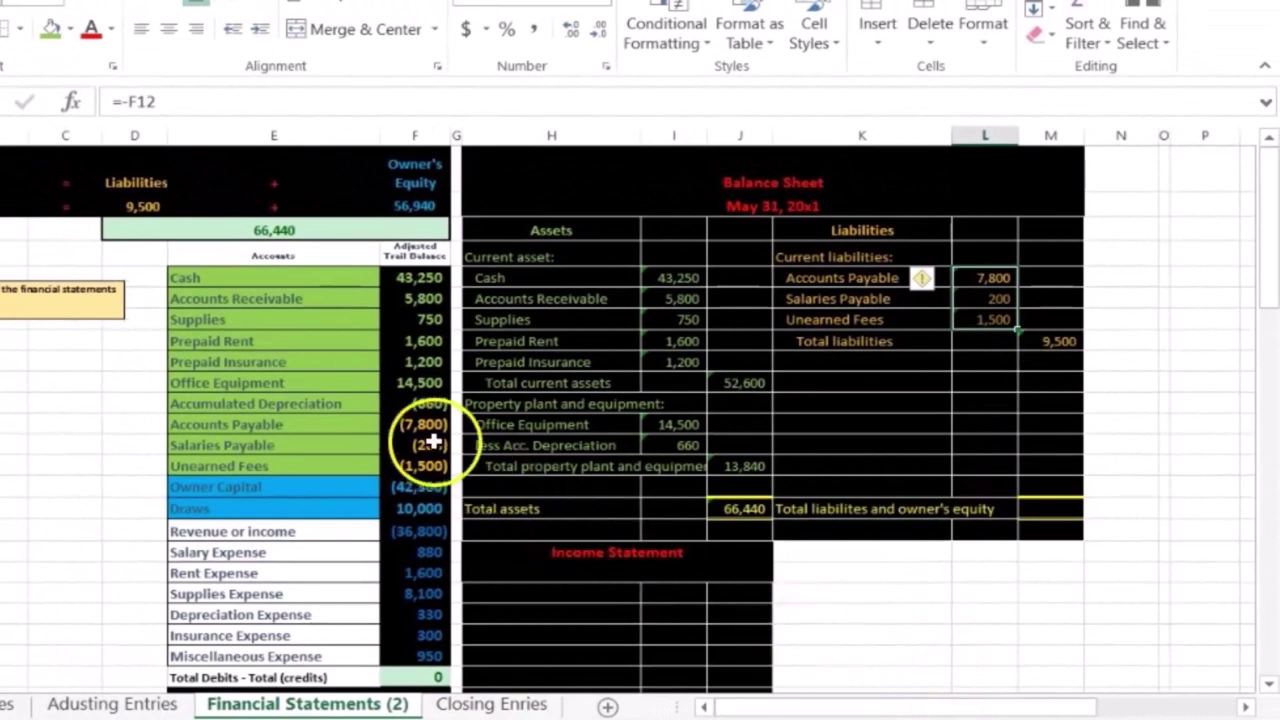
pyautogui.click(426, 426)
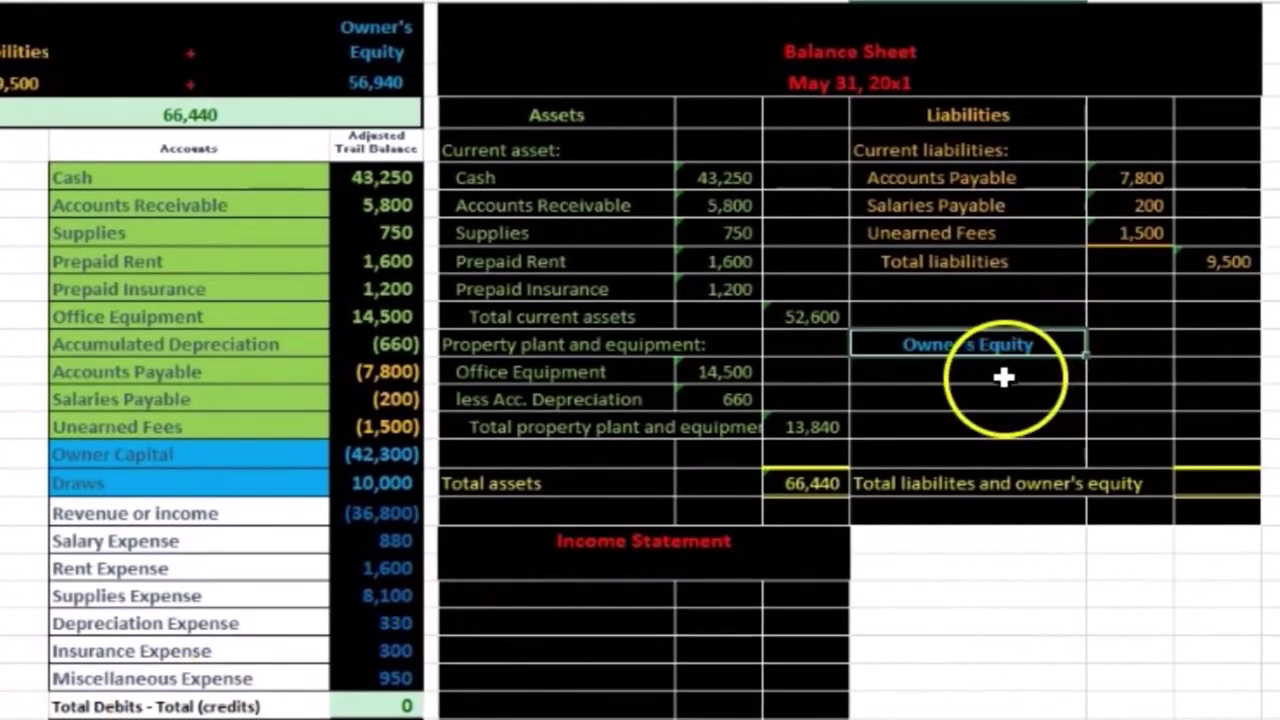
pyautogui.click(943, 400)
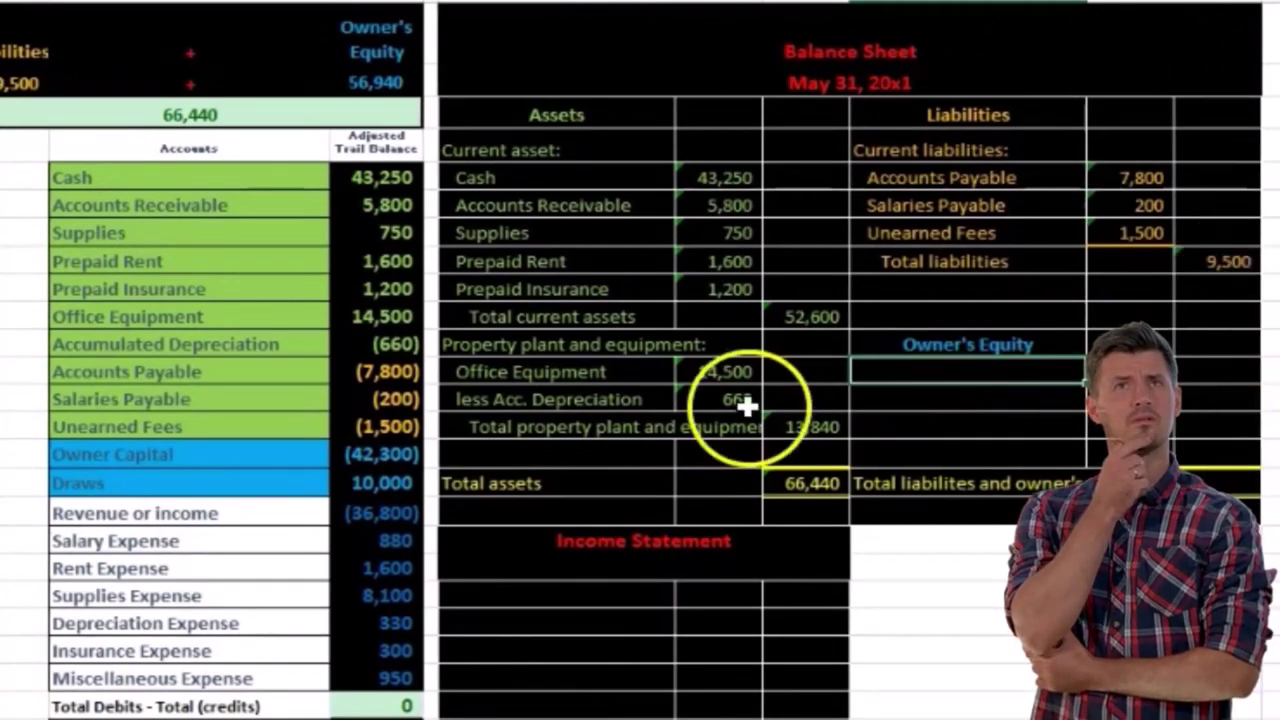
pyautogui.moveTo(374, 457); pyautogui.dragTo(402, 670)
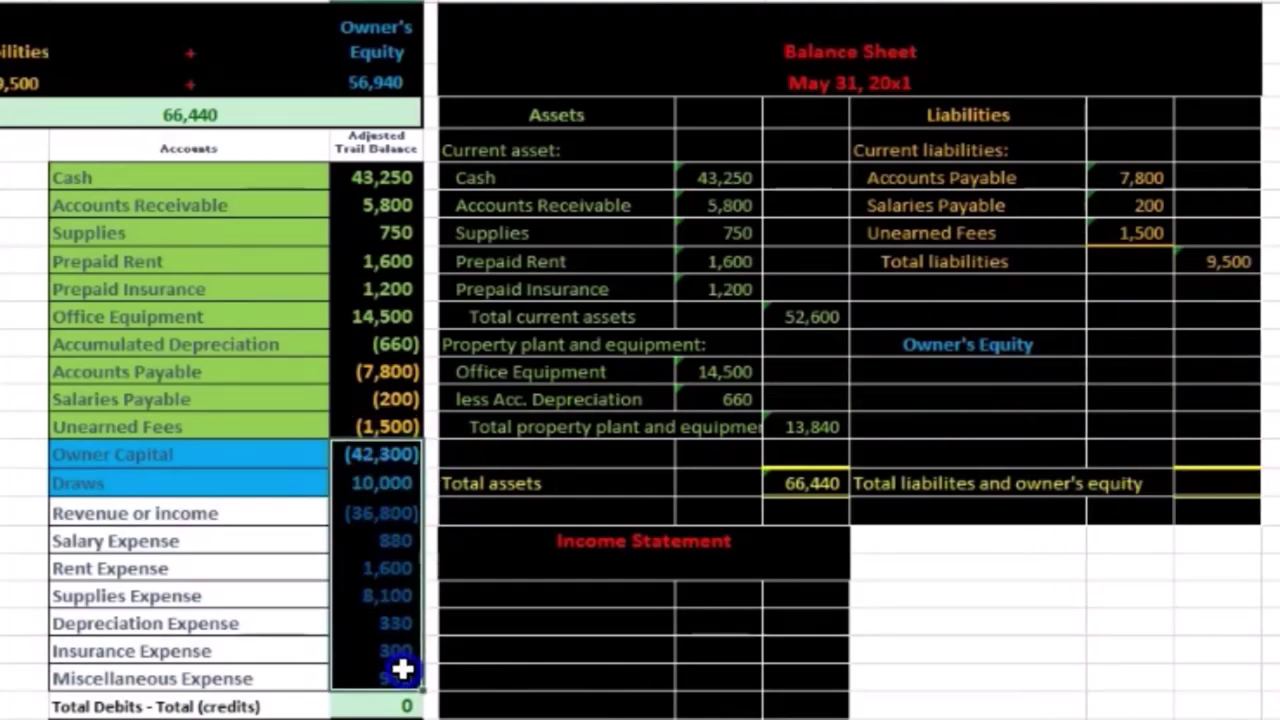
pyautogui.moveTo(398, 456); pyautogui.dragTo(364, 482)
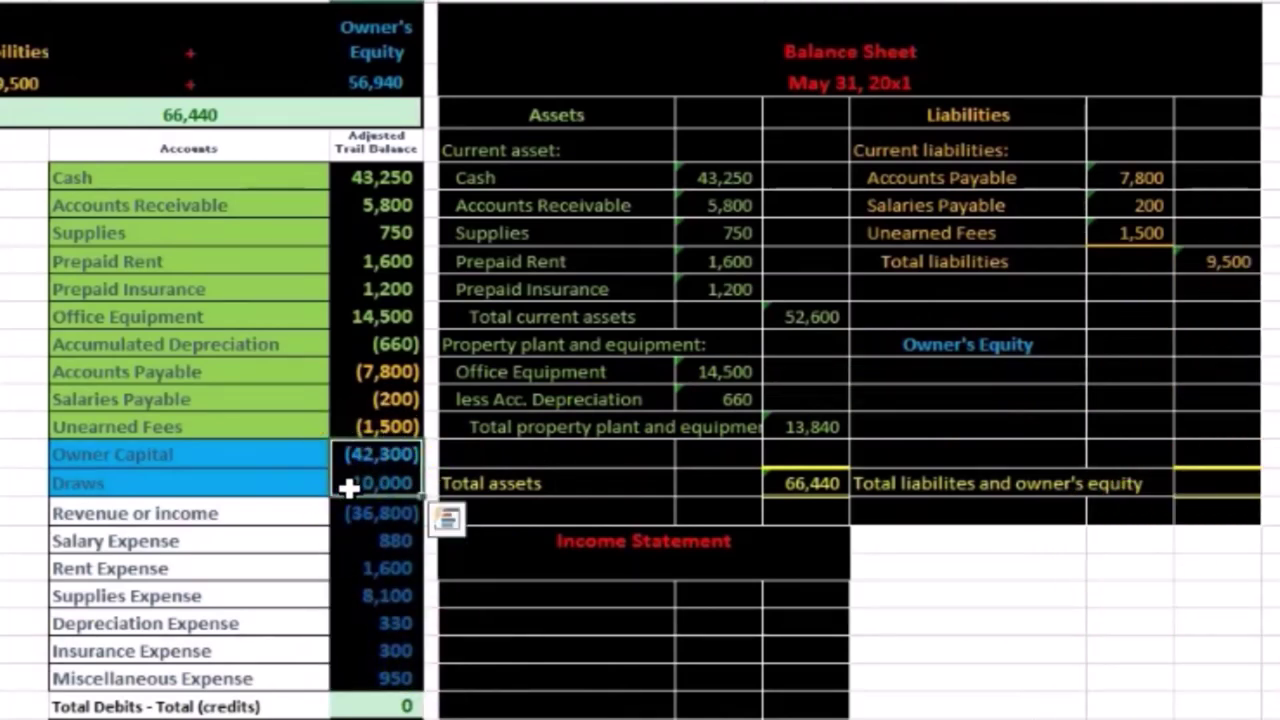
pyautogui.click(910, 383)
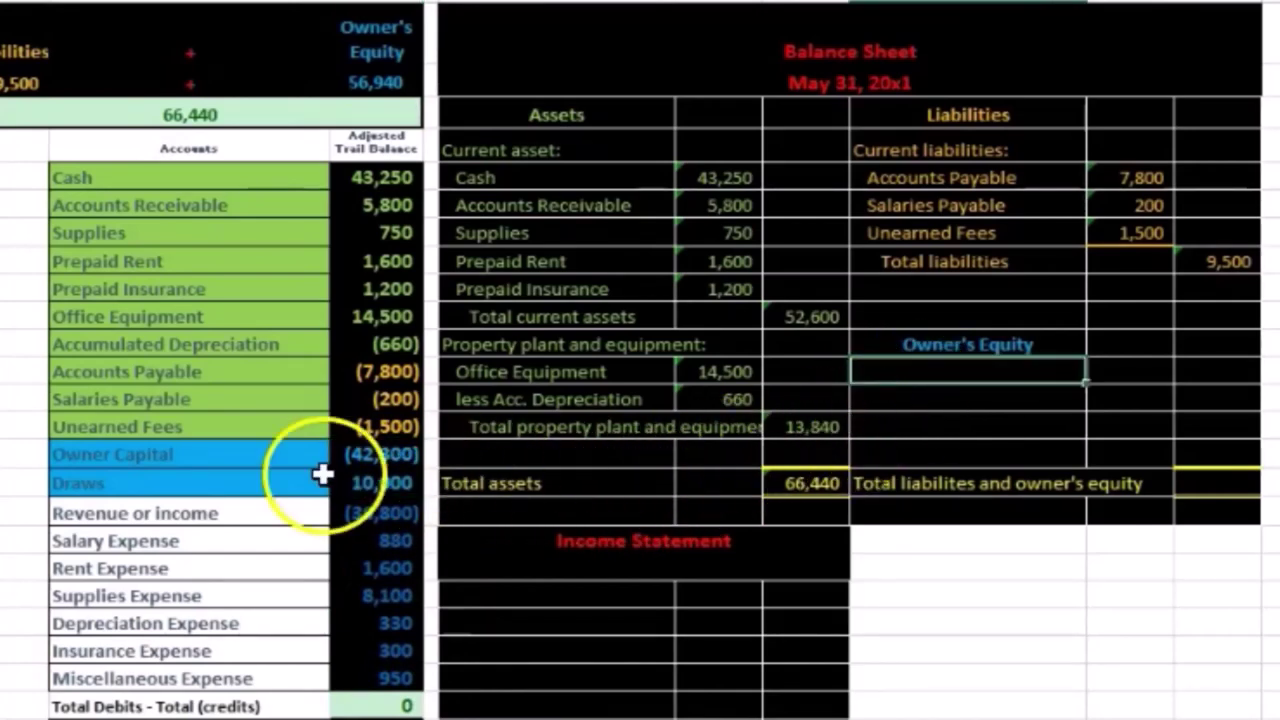
# Step: Copy the Owner Capital label from the trial balance and paste it as values directly below the Owner's Equity heading
pyautogui.click(200, 460)
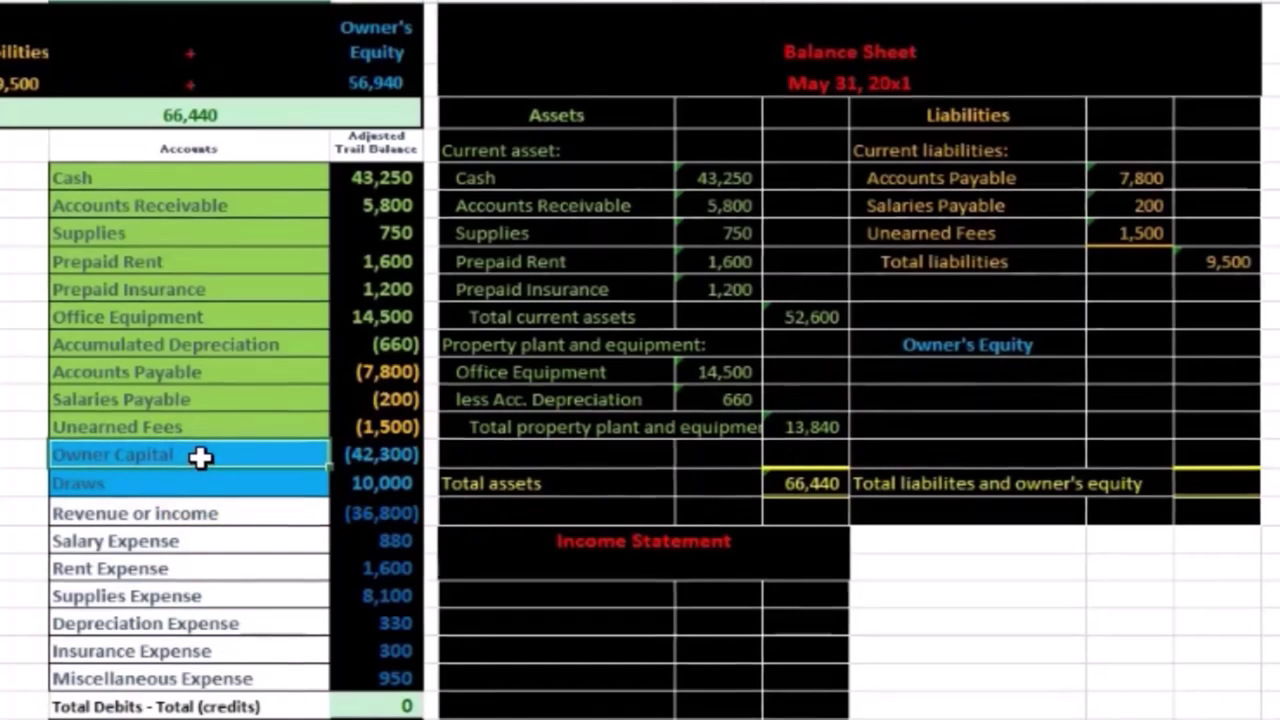
pyautogui.rightClick(200, 458)
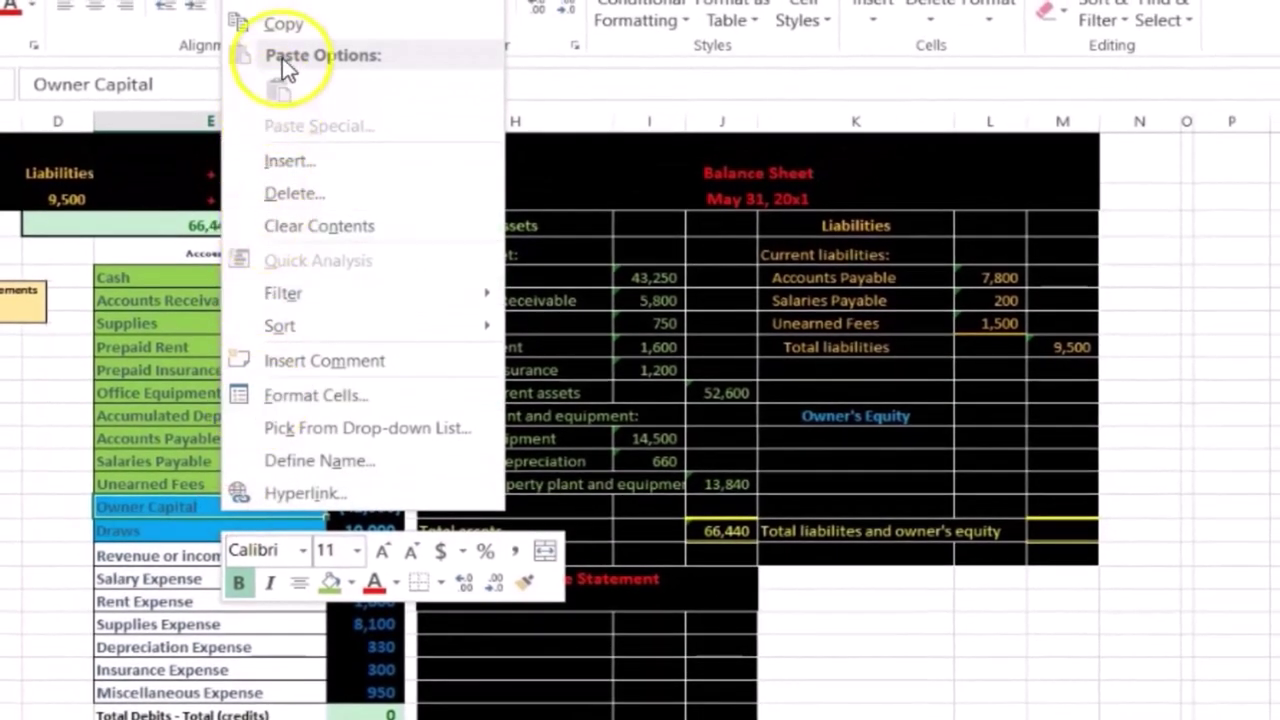
pyautogui.click(280, 24)
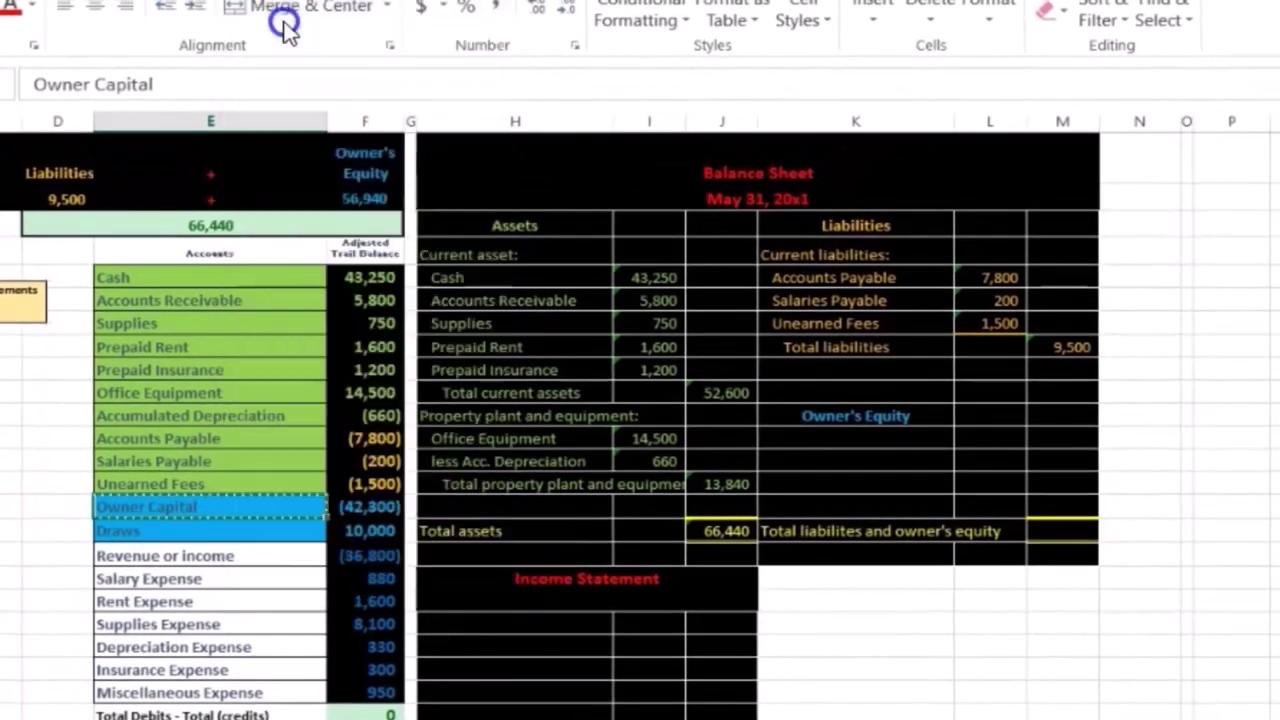
pyautogui.rightClick(812, 440)
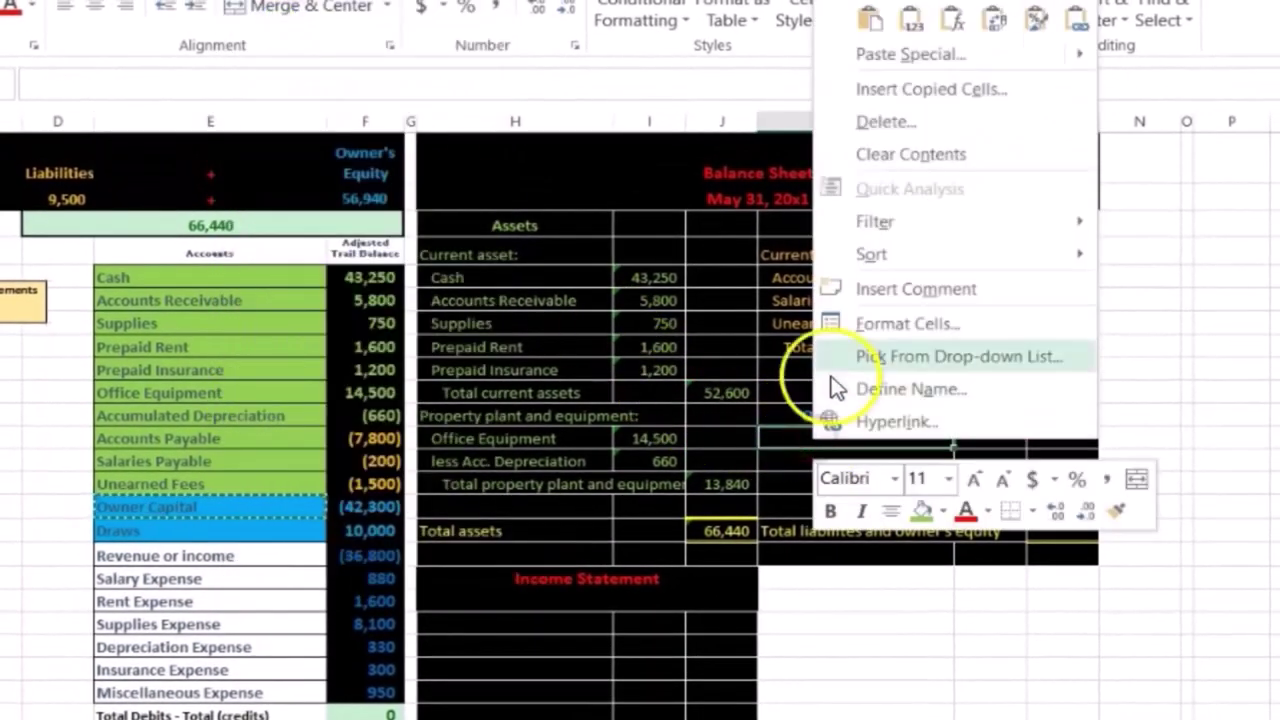
pyautogui.click(911, 18)
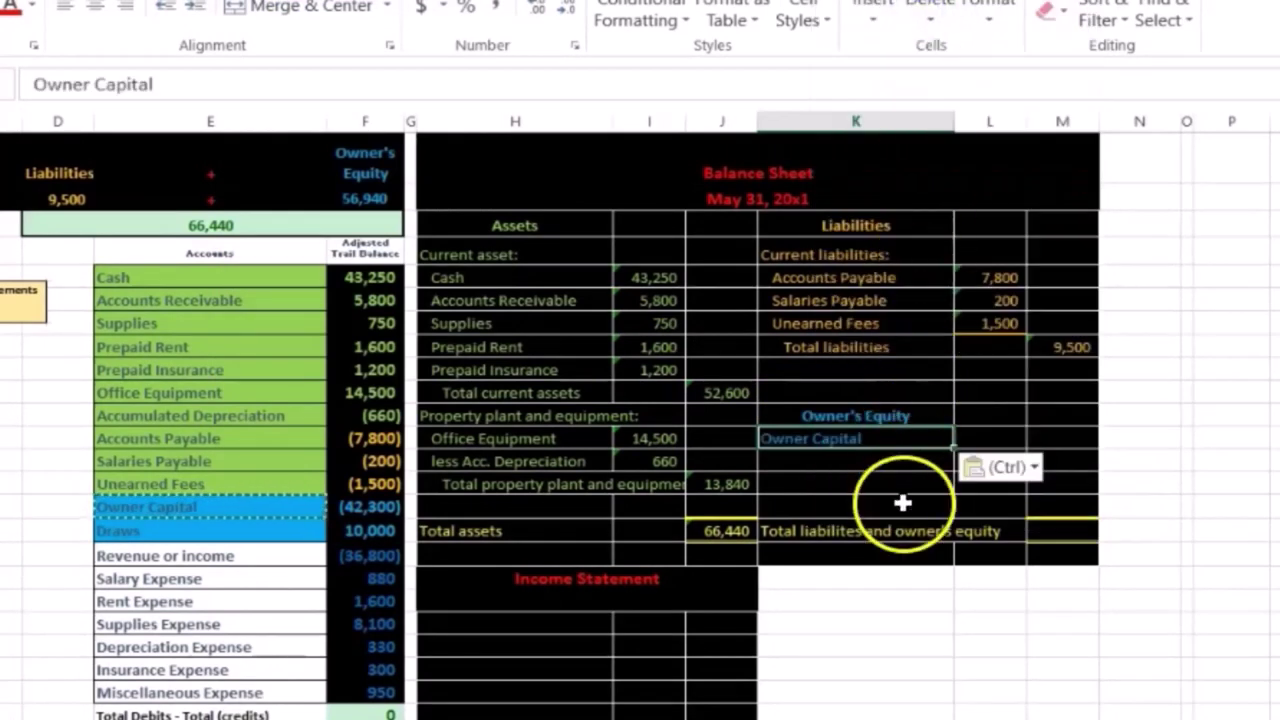
# Step: Enter the Owner Capital amount in cell M12 as the sign-reversed trial balance figure with the formula -F15
pyautogui.press('Right')
pyautogui.press('Right')
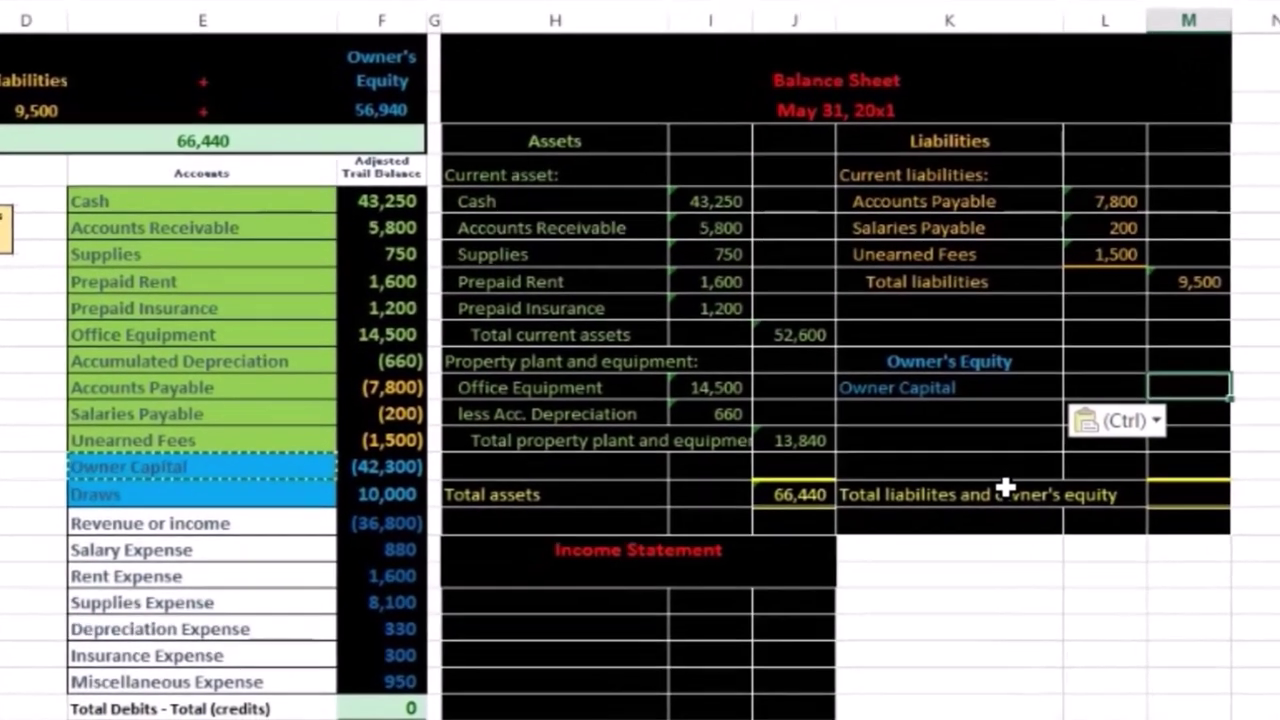
pyautogui.write('=')
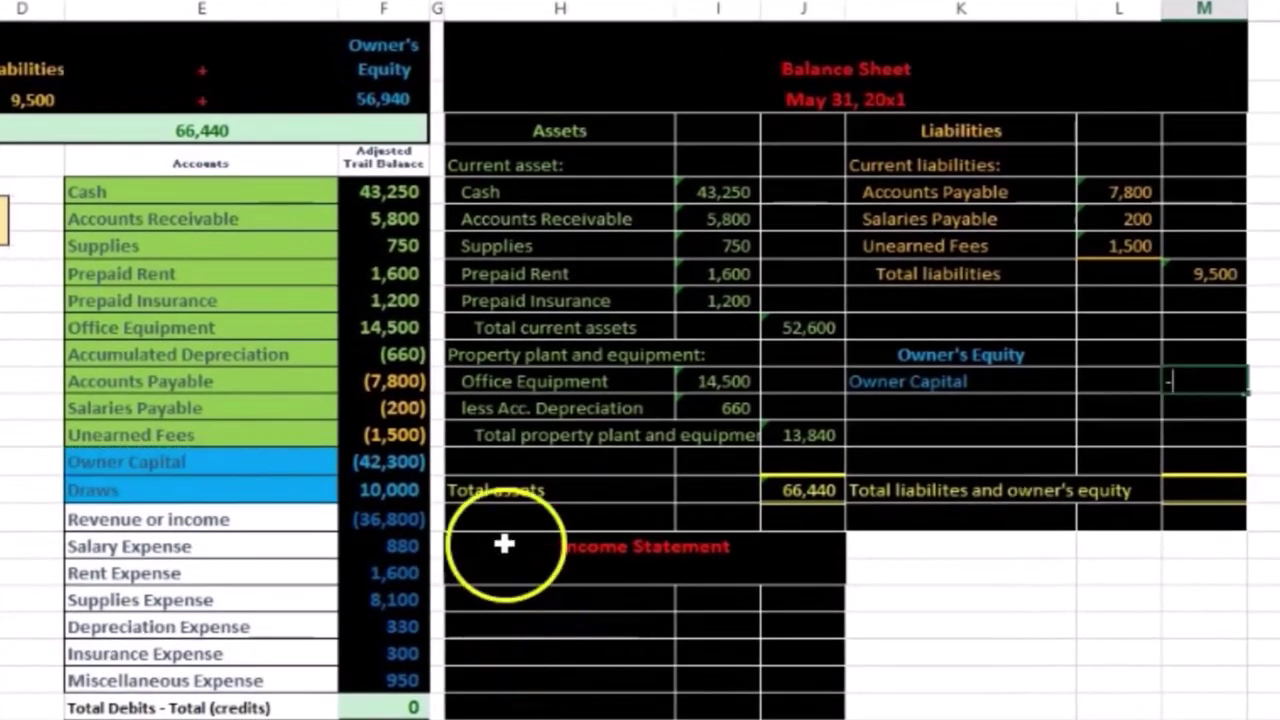
pyautogui.click(392, 460)
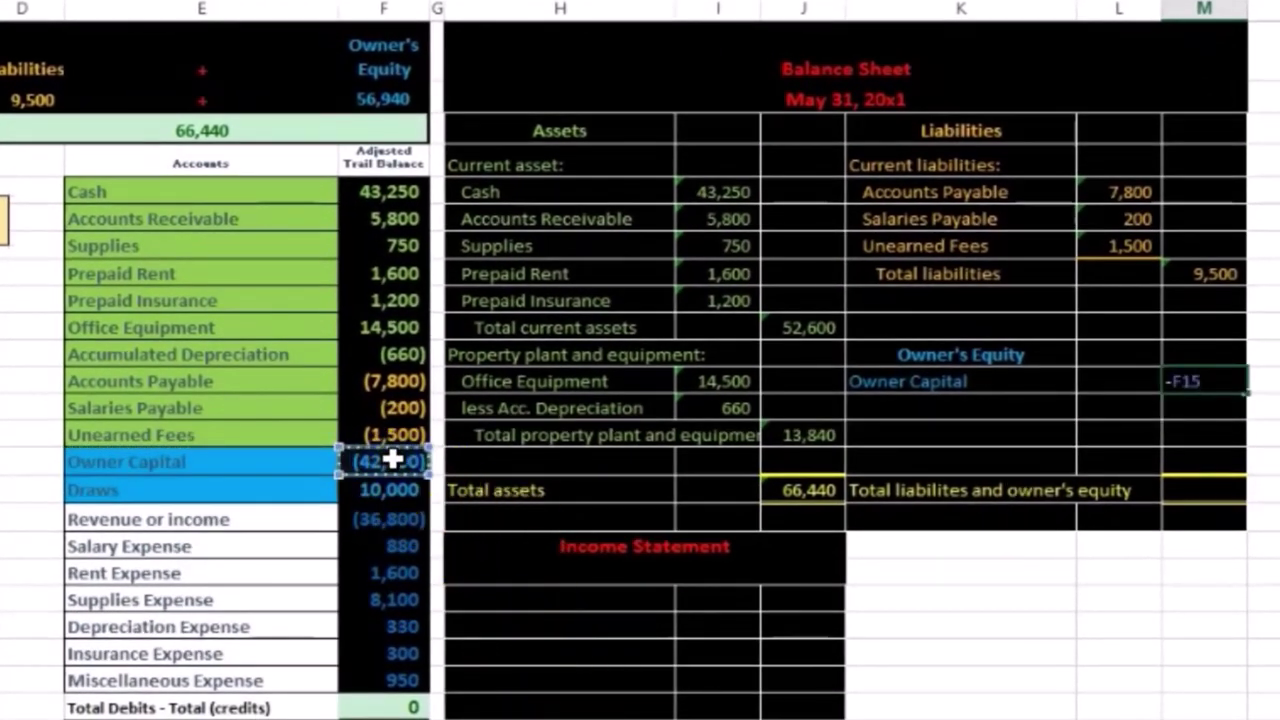
pyautogui.press('Return')
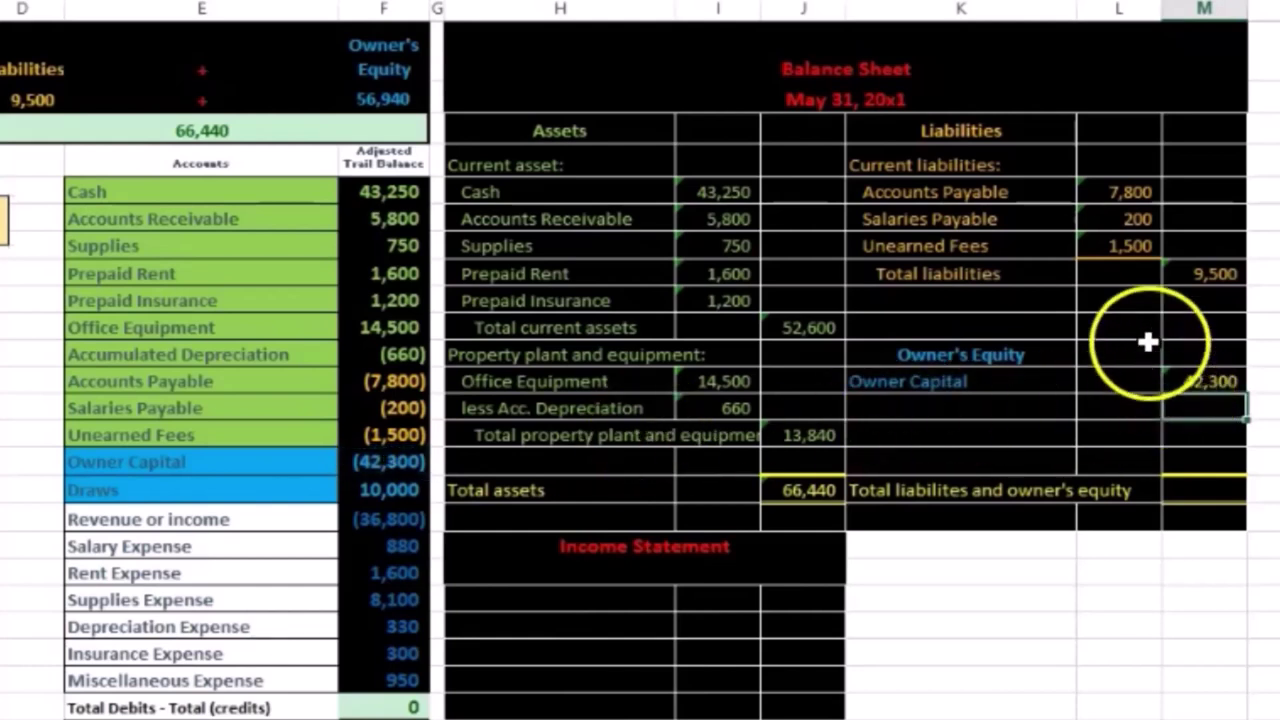
# Step: Calculate total liabilities and owner's equity in cell M16 with the formula =SUM(M8:M12)
pyautogui.click(1190, 275)
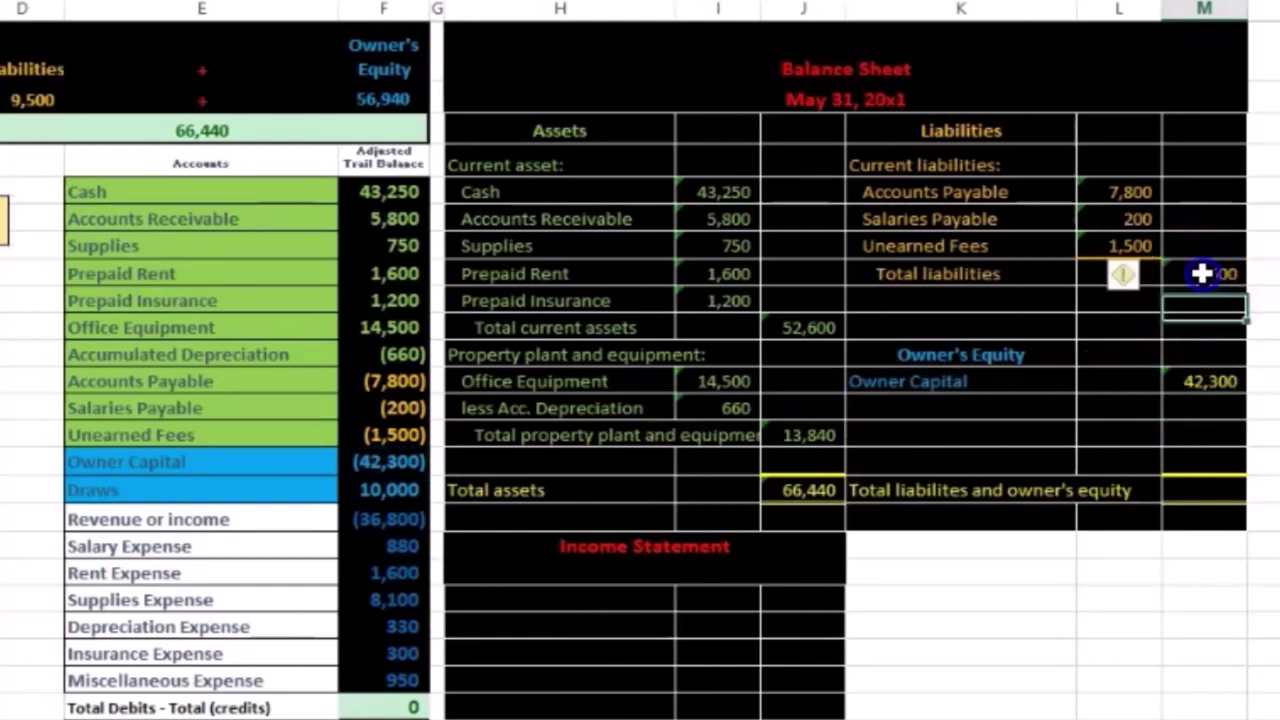
pyautogui.click(1198, 378)
pyautogui.click(1202, 490)
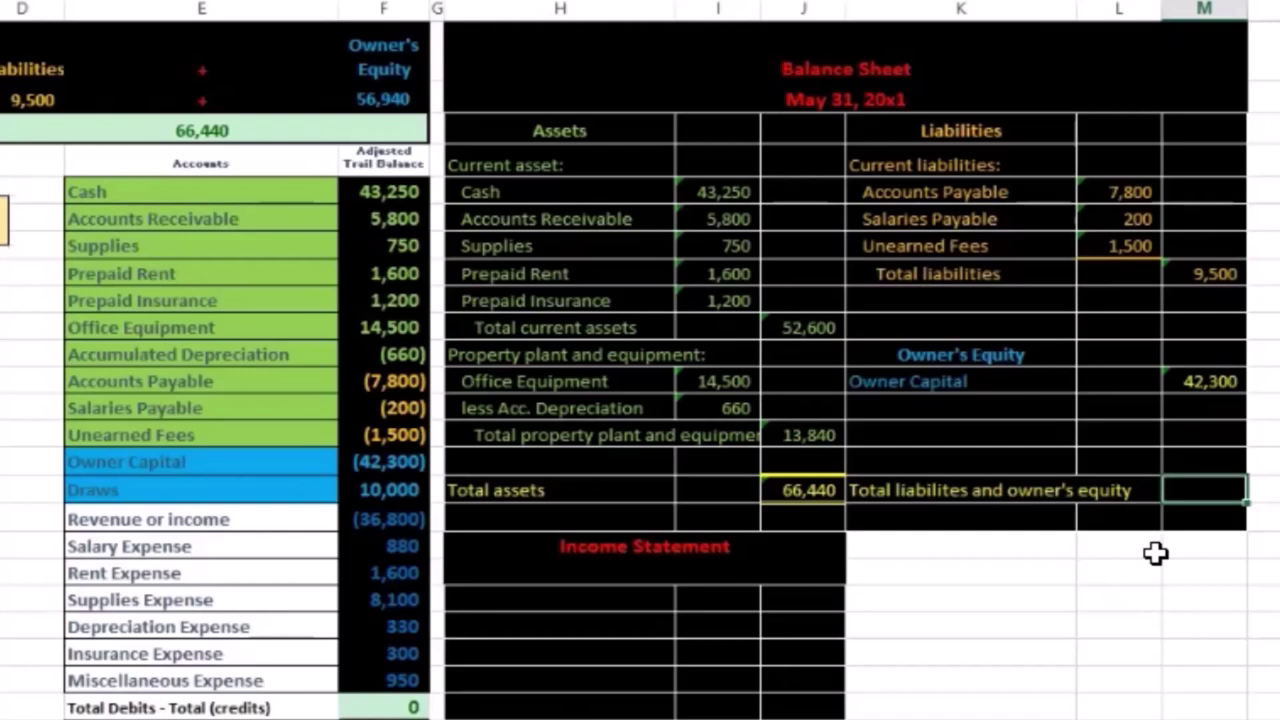
pyautogui.write('=sum')
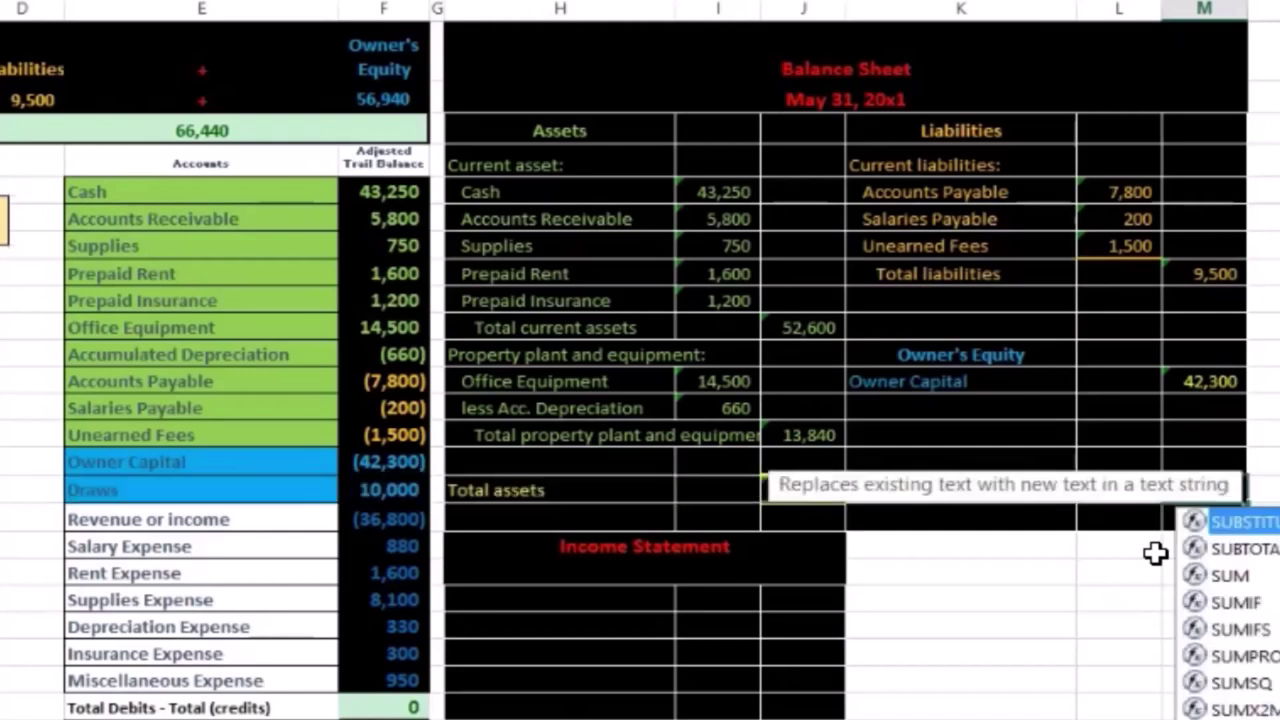
pyautogui.write('(')
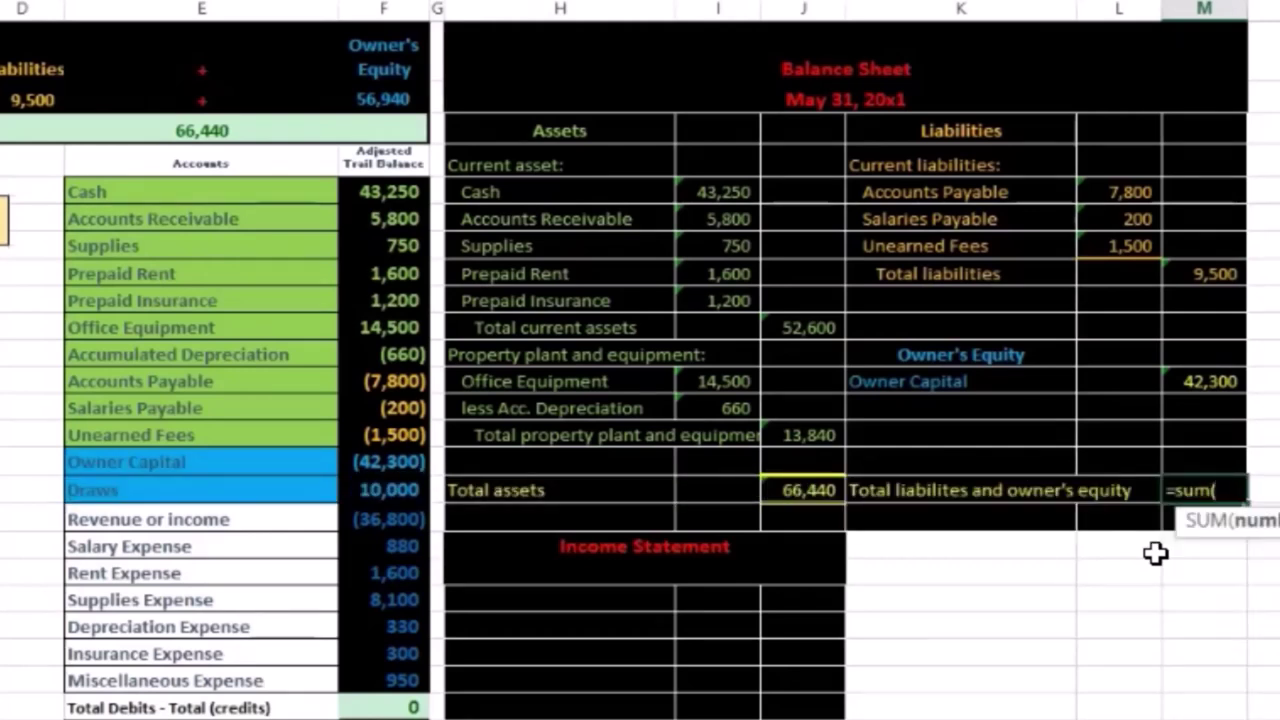
pyautogui.moveTo(1223, 271); pyautogui.dragTo(1220, 381)
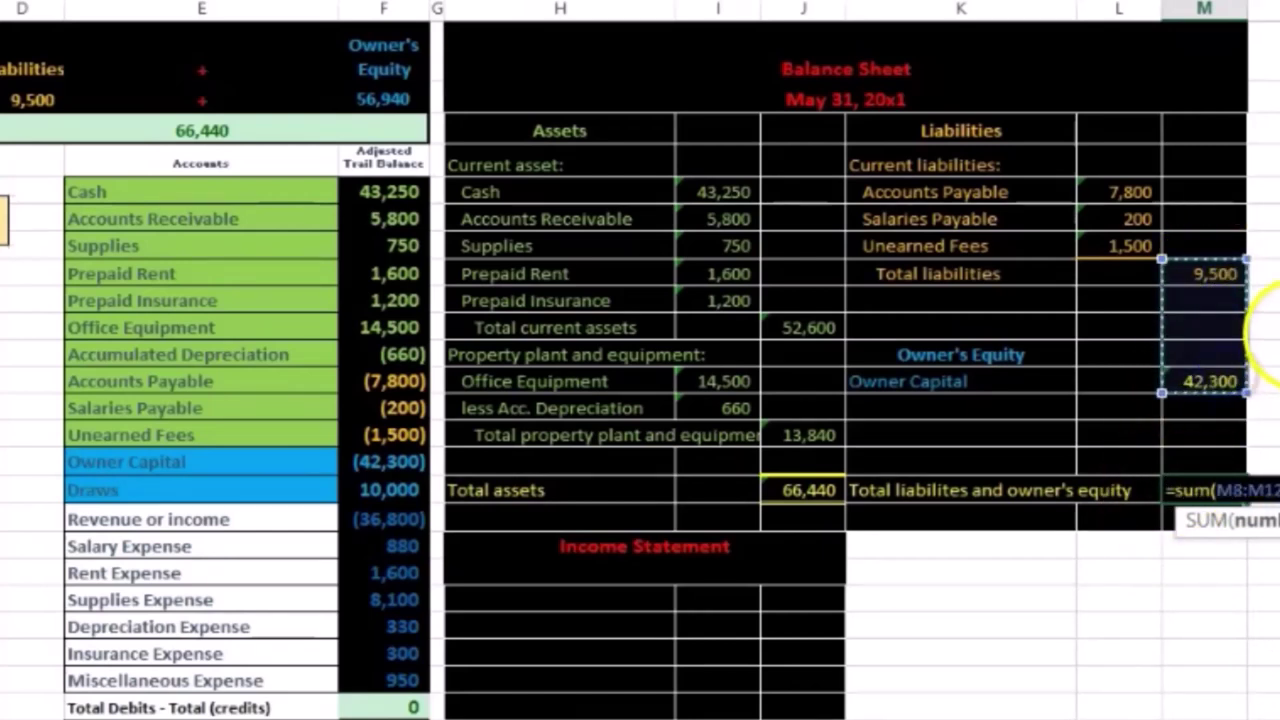
pyautogui.press('Return')
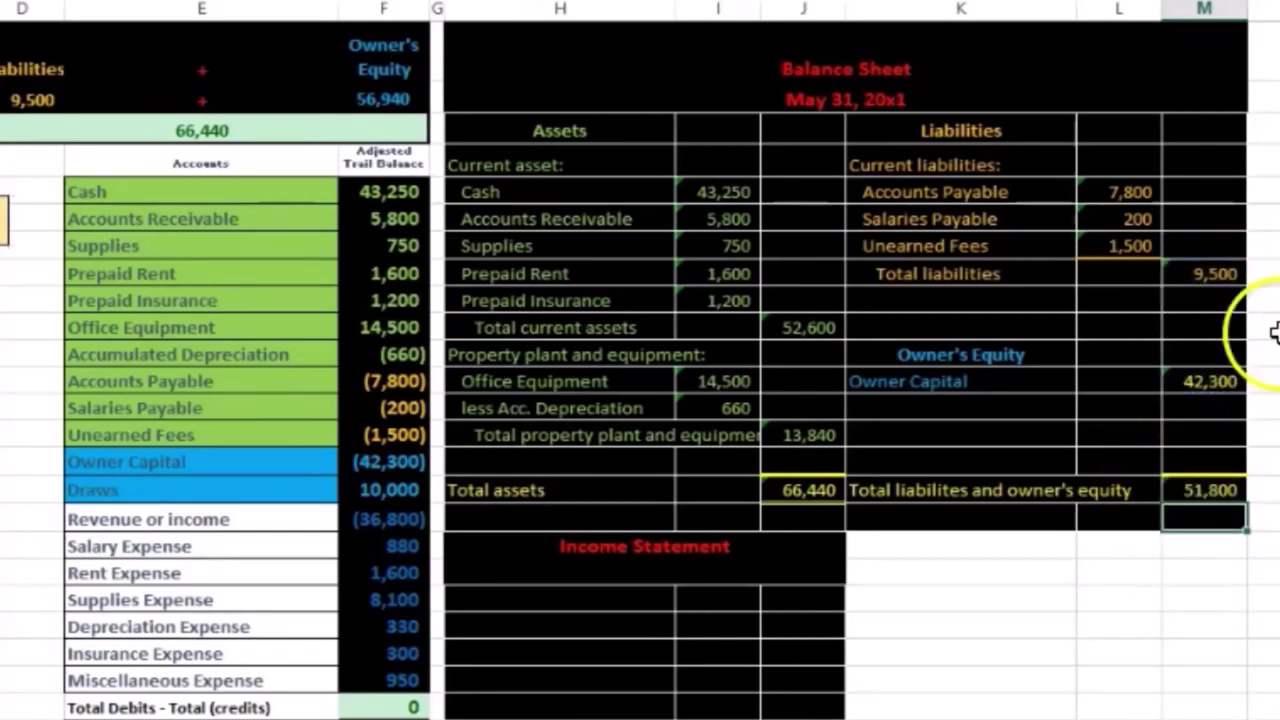
# Step: Compare total assets with total liabilities and owner's equity, and examine the trial balance amounts from Owner Capital through Miscellaneous Expense
pyautogui.moveTo(1215, 273); pyautogui.dragTo(1214, 394)
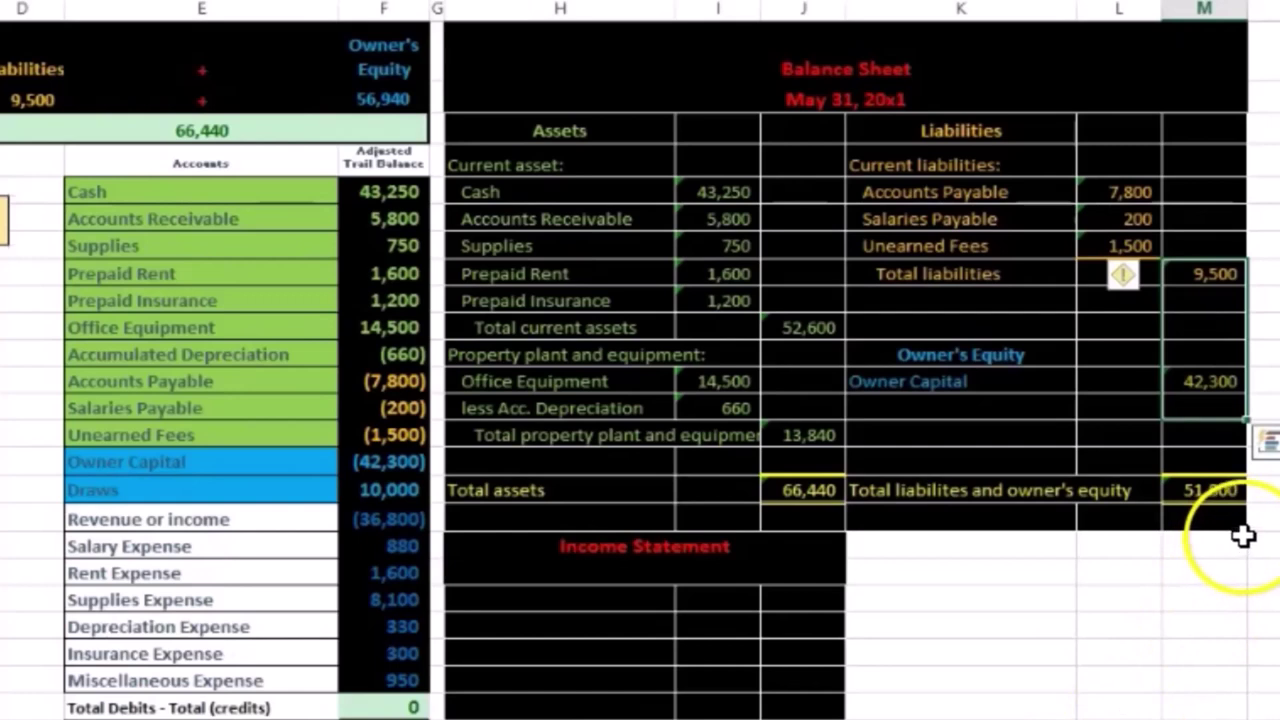
pyautogui.click(1025, 660)
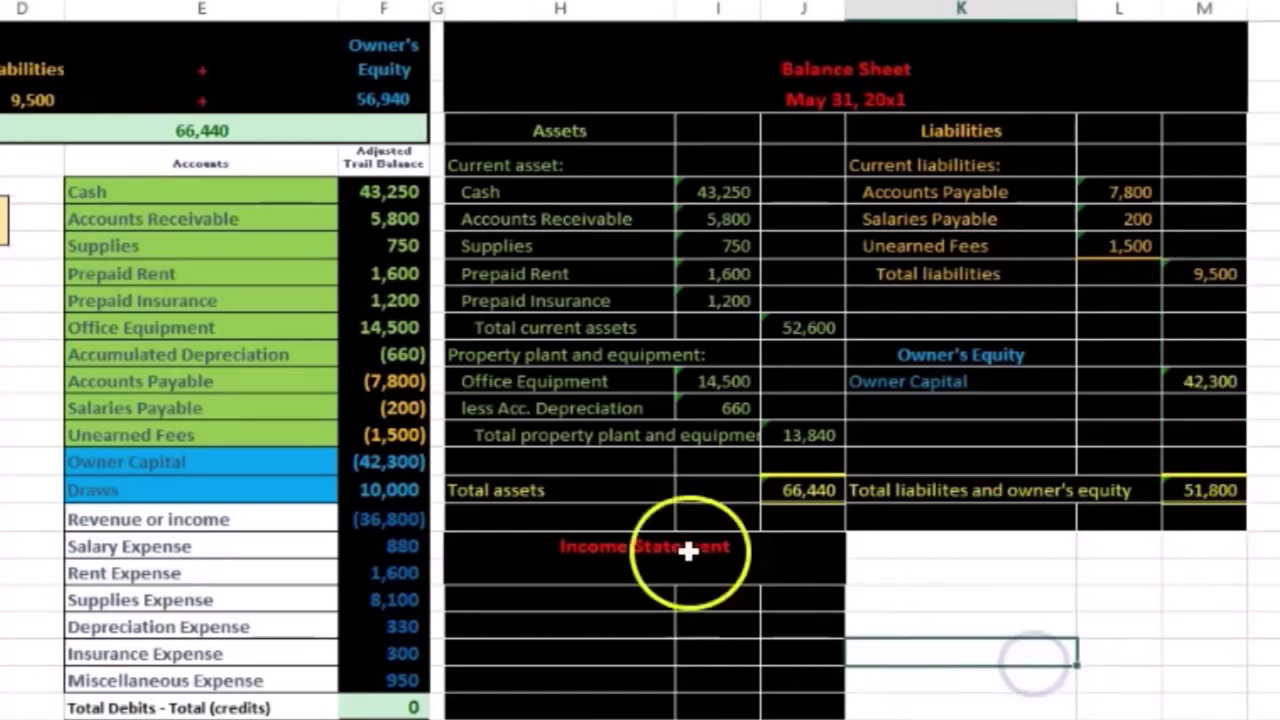
pyautogui.moveTo(406, 378); pyautogui.dragTo(397, 452)
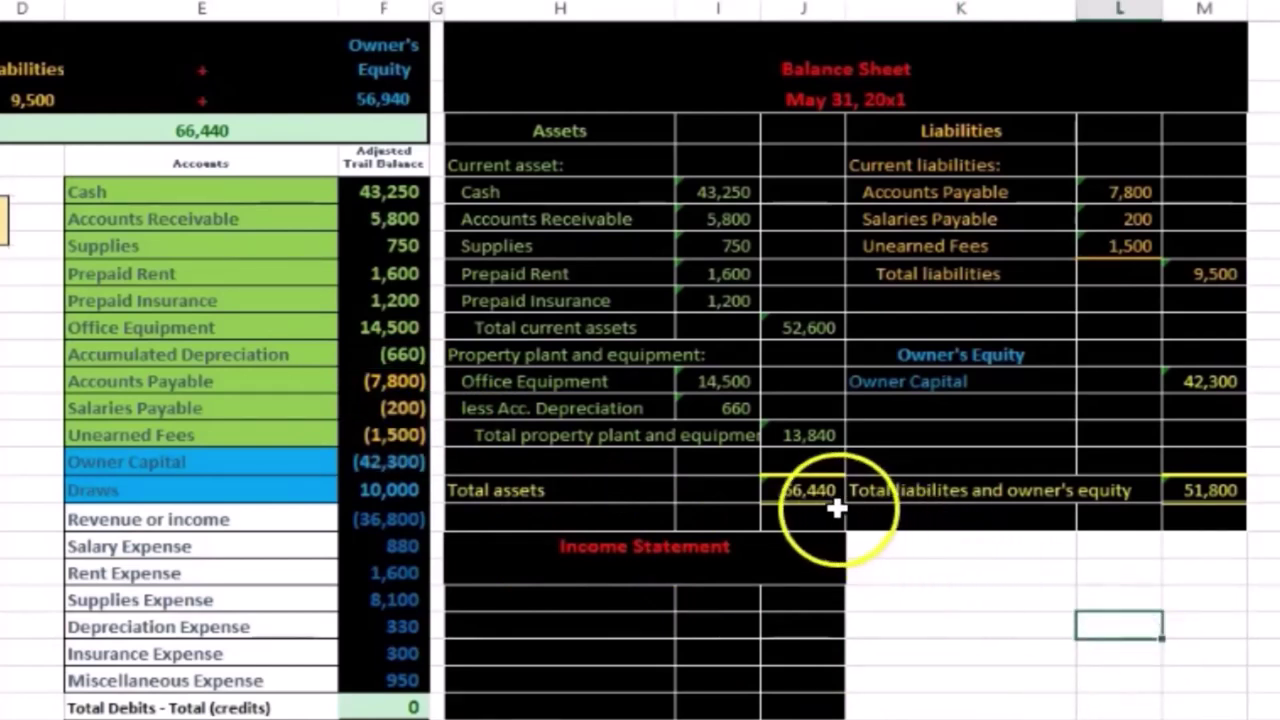
pyautogui.click(808, 489)
pyautogui.click(1141, 493)
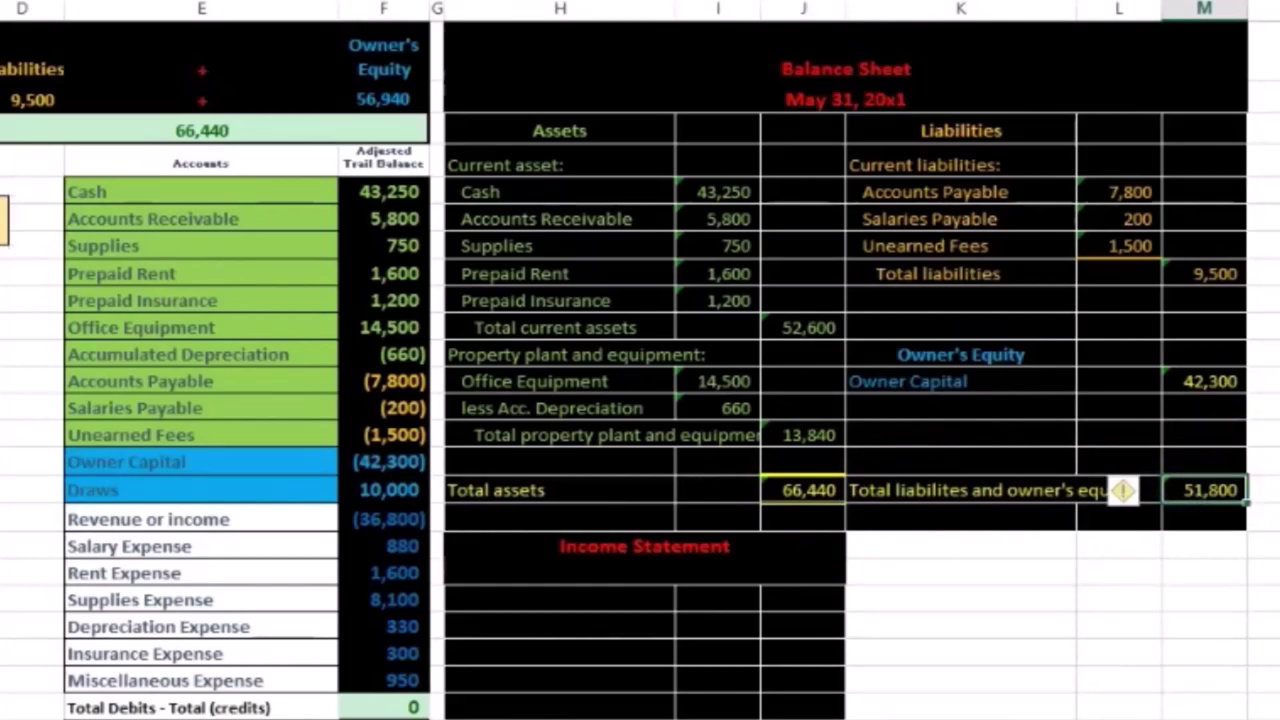
pyautogui.click(1049, 387)
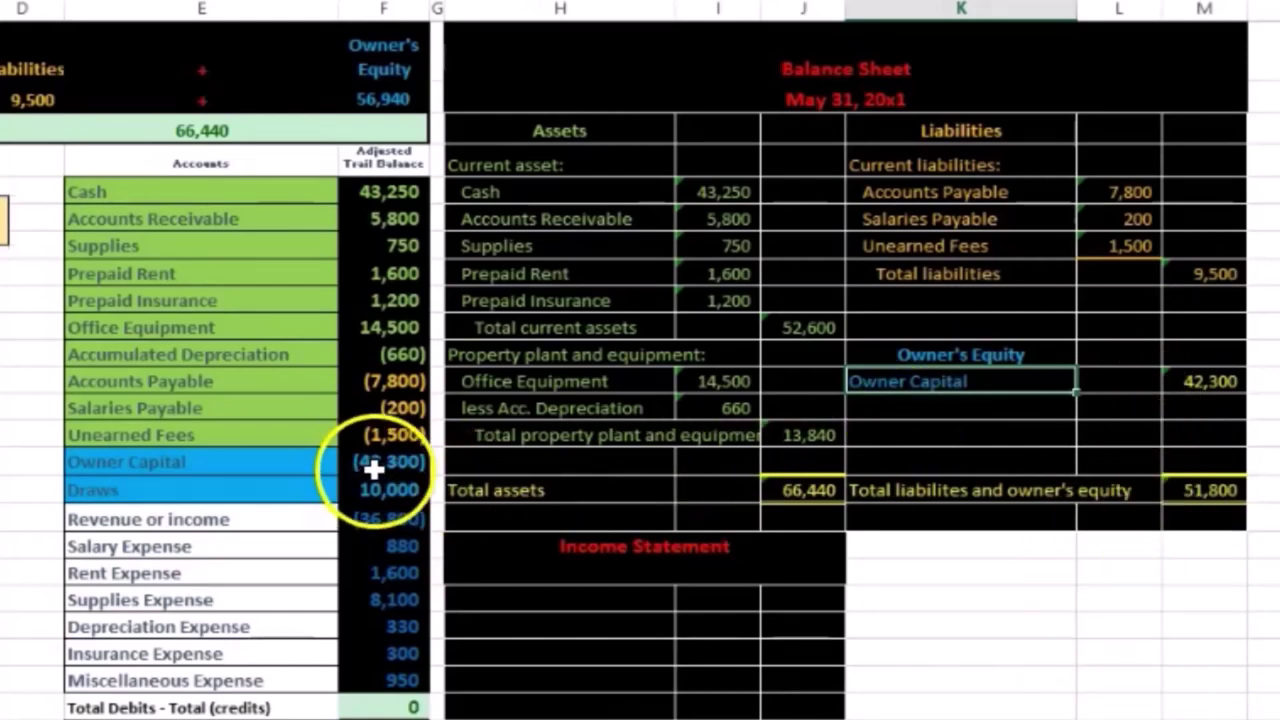
pyautogui.moveTo(380, 461); pyautogui.dragTo(399, 681)
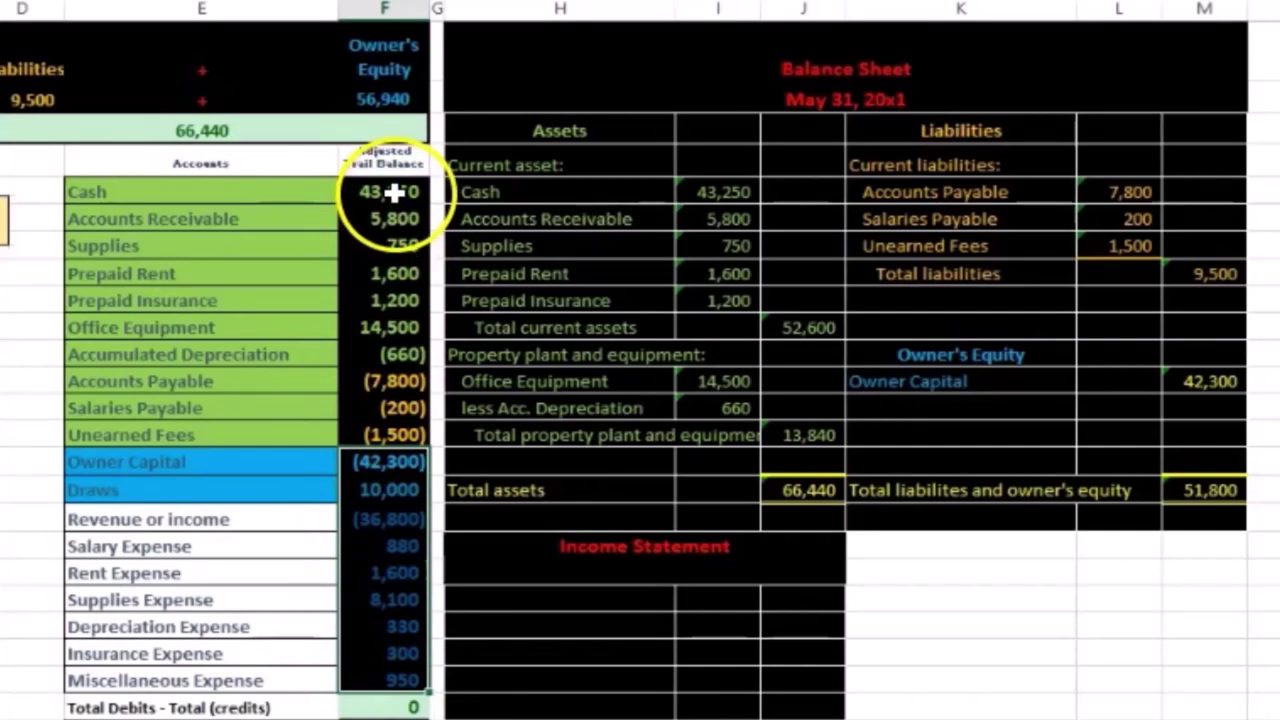
pyautogui.moveTo(395, 192); pyautogui.dragTo(420, 684)
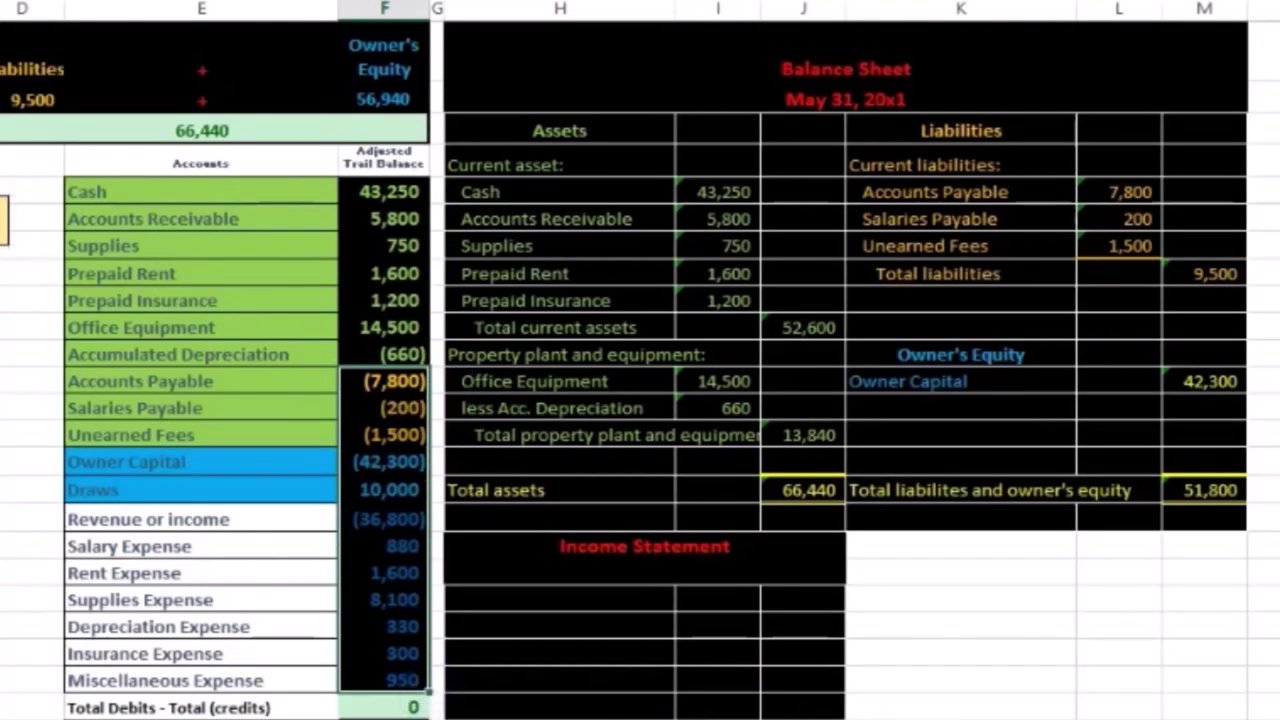
pyautogui.click(390, 462)
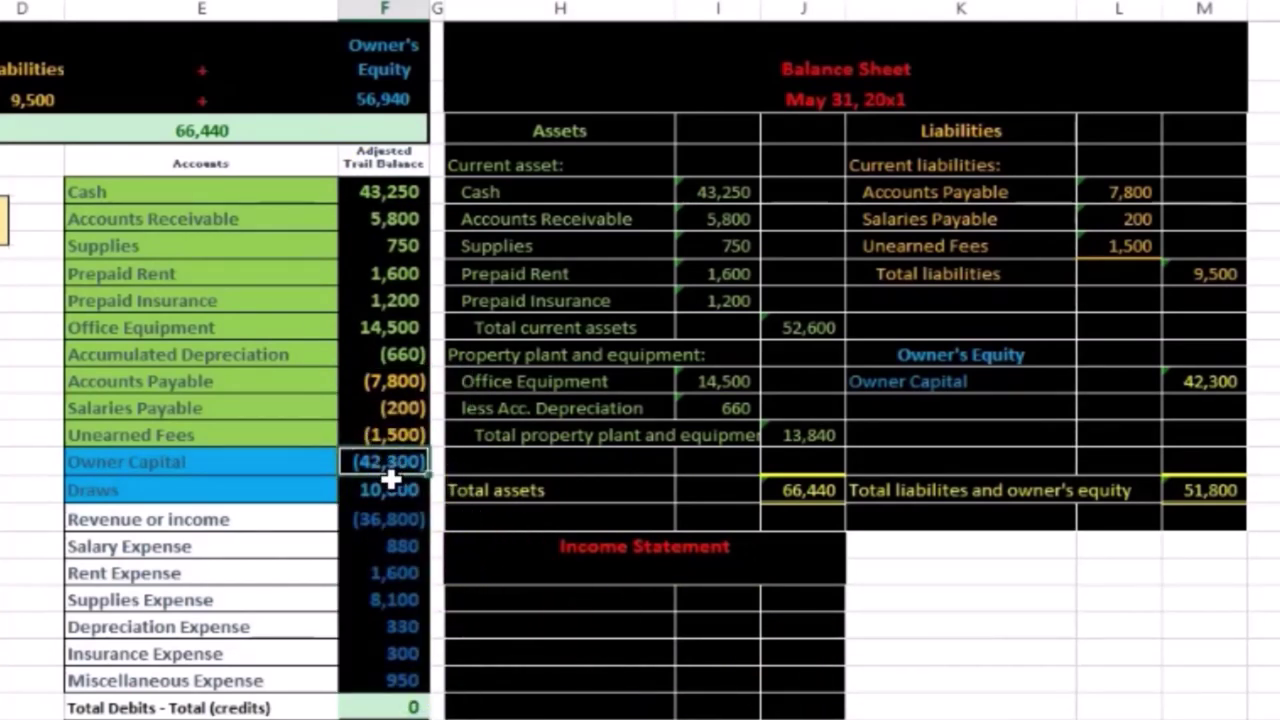
pyautogui.moveTo(390, 489); pyautogui.dragTo(390, 678)
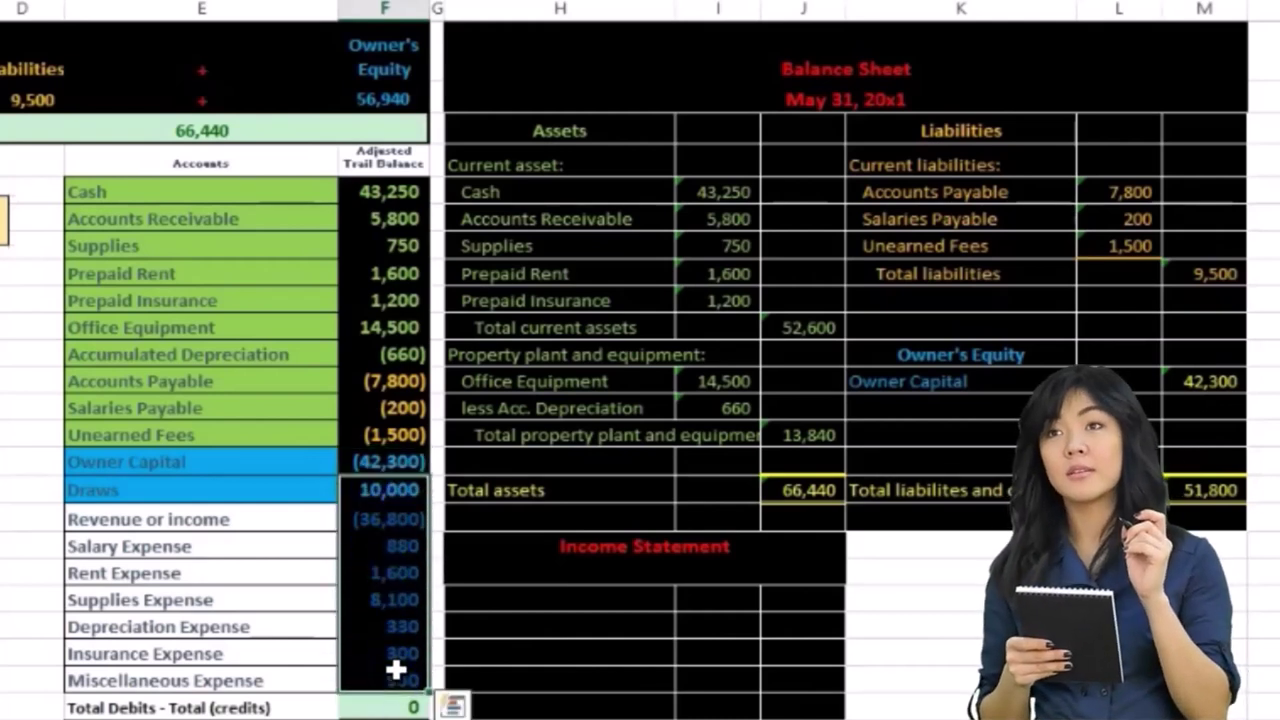
pyautogui.click(415, 463)
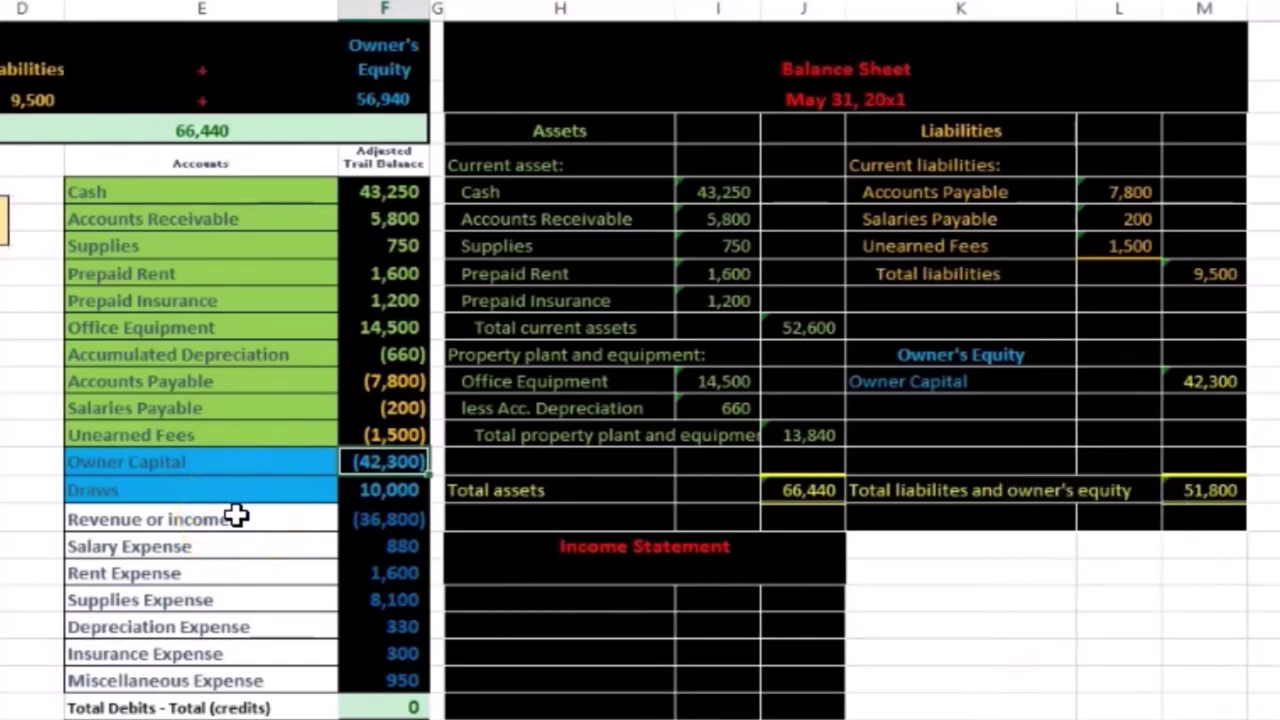
# Step: Replace the Owner Capital amount in M12 with the formula -SUM(F15:F23), and check both balance sheet totals
pyautogui.click(1210, 381)
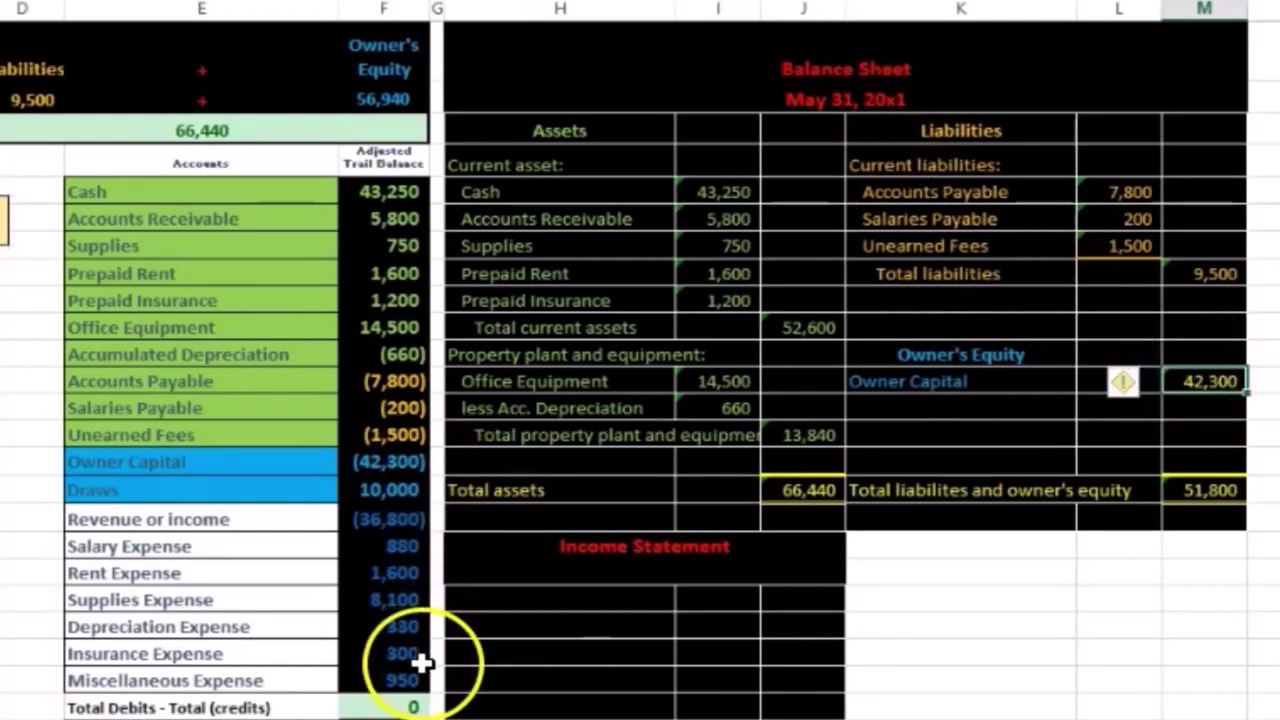
pyautogui.press('Delete')
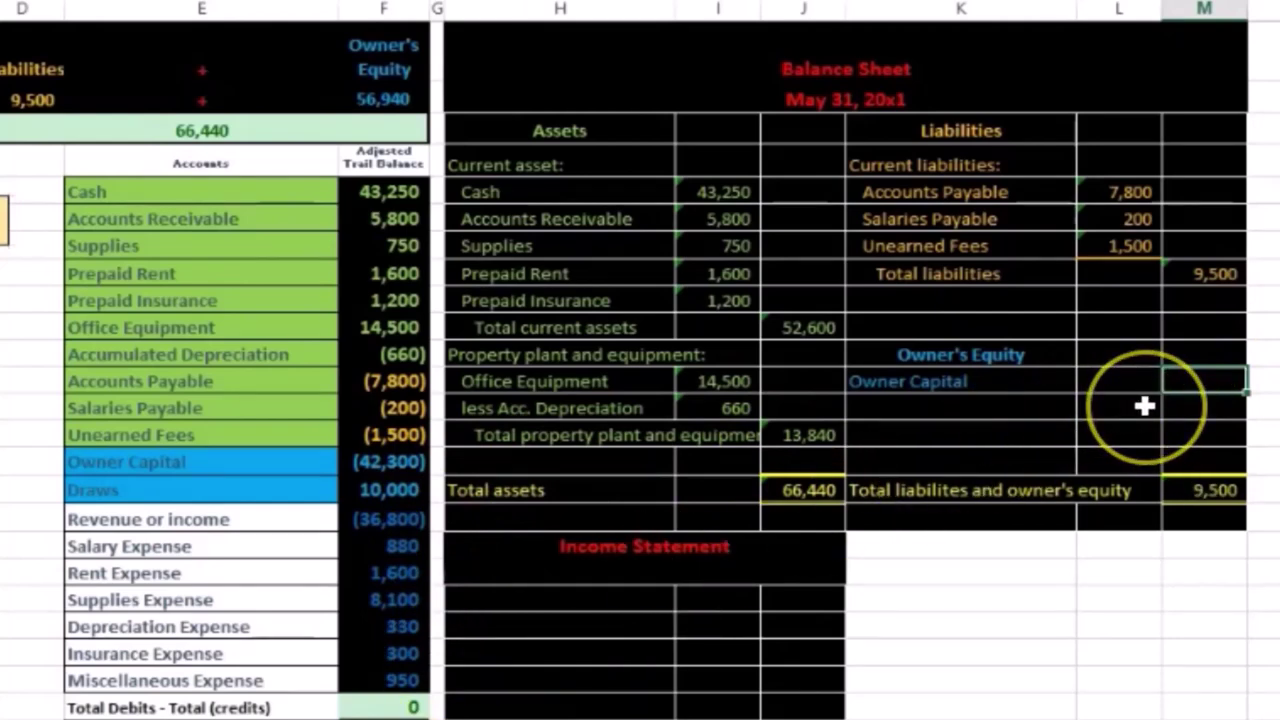
pyautogui.write('=sum(')
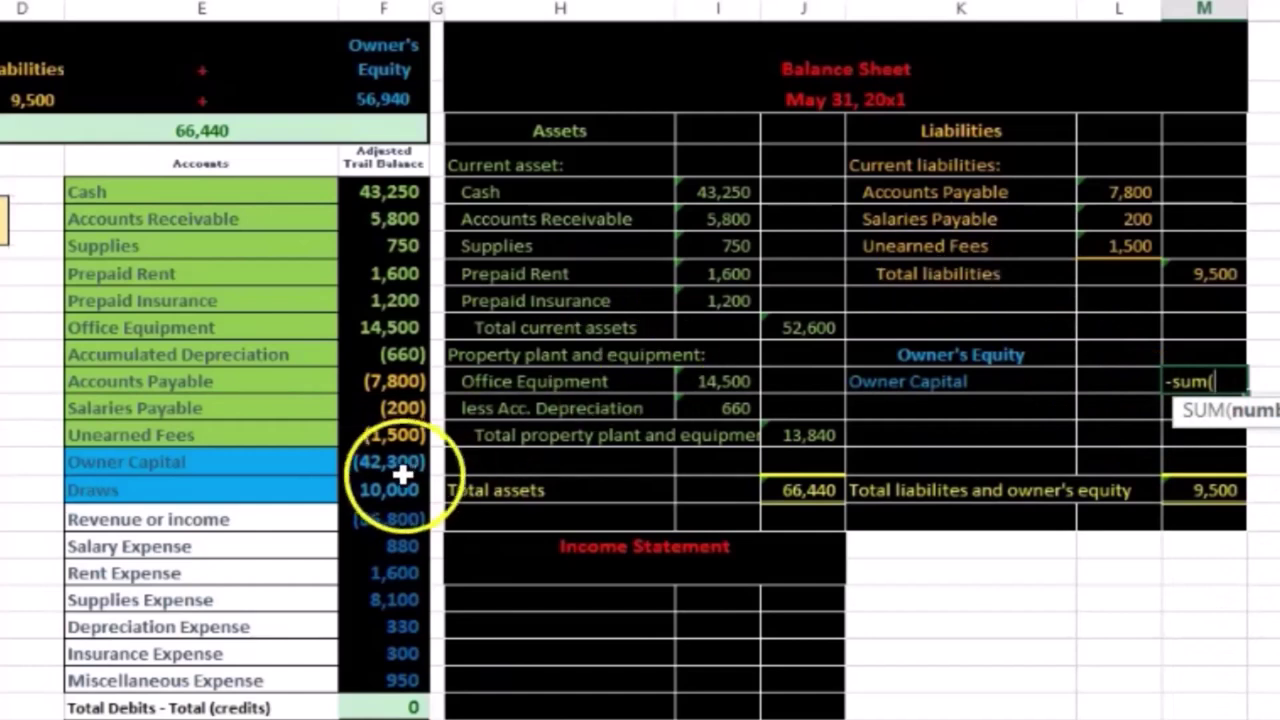
pyautogui.moveTo(411, 461); pyautogui.dragTo(416, 676)
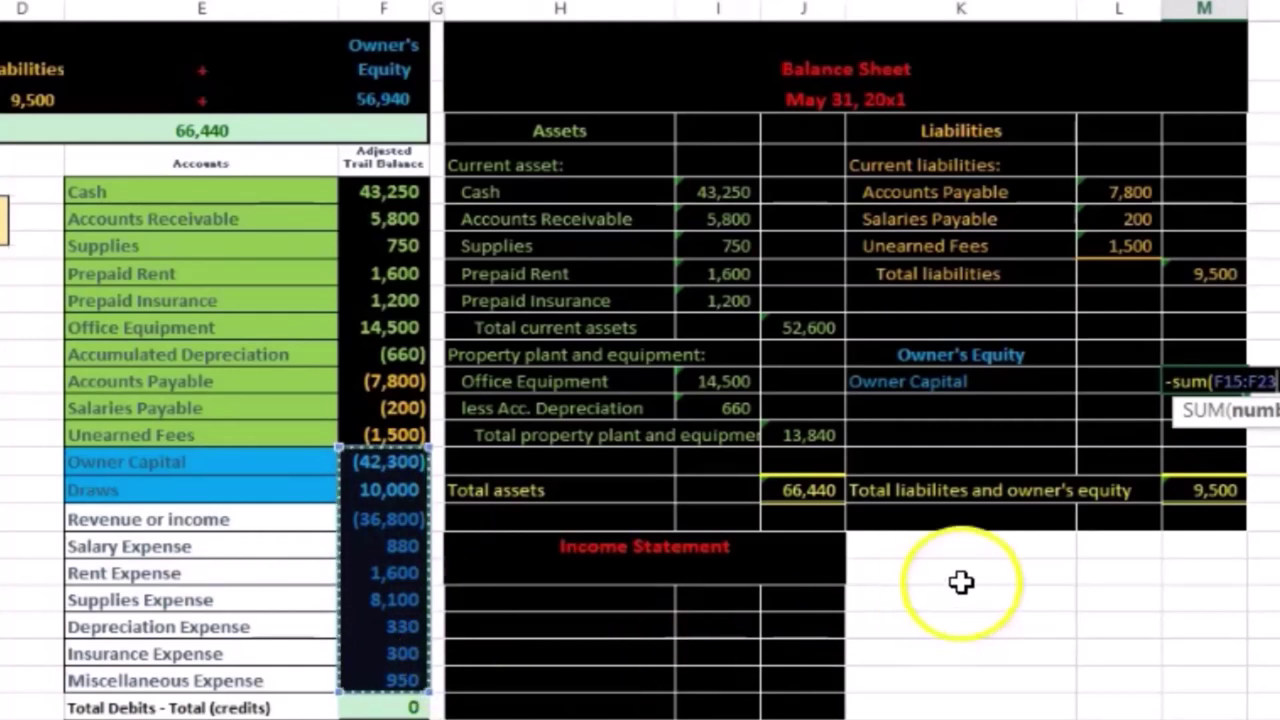
pyautogui.press('Return')
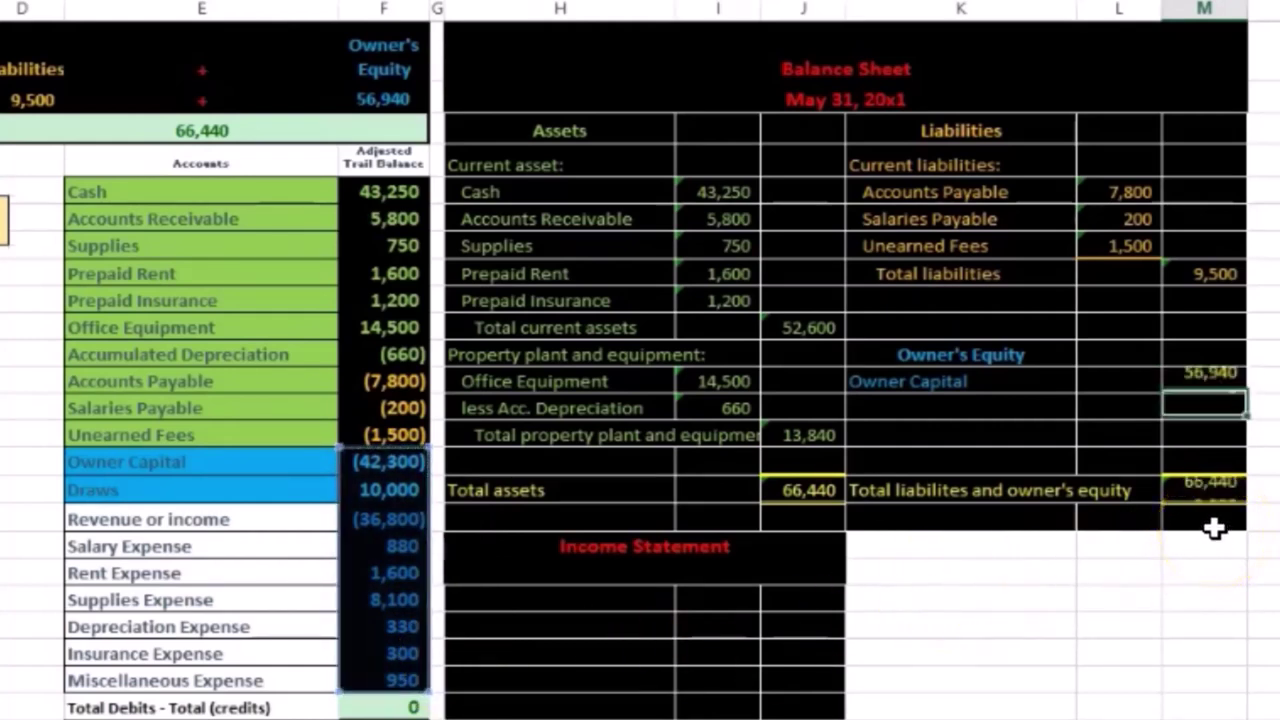
pyautogui.click(822, 490)
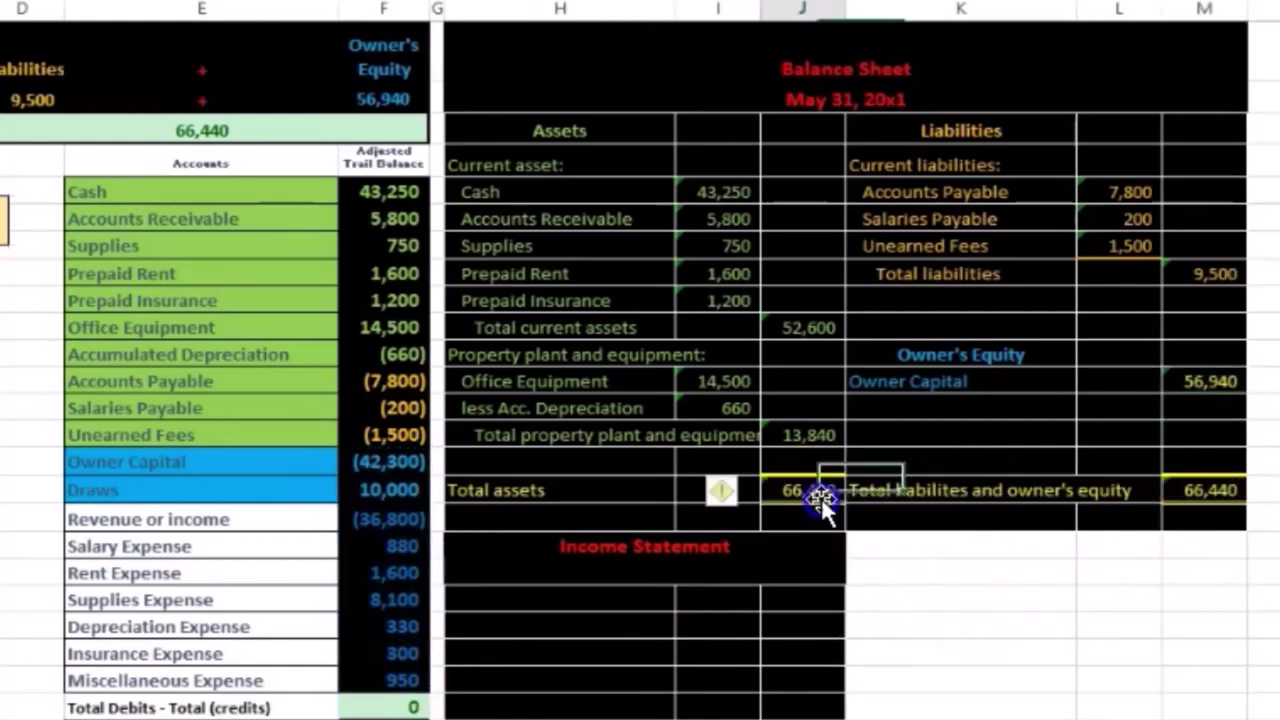
pyautogui.click(1238, 491)
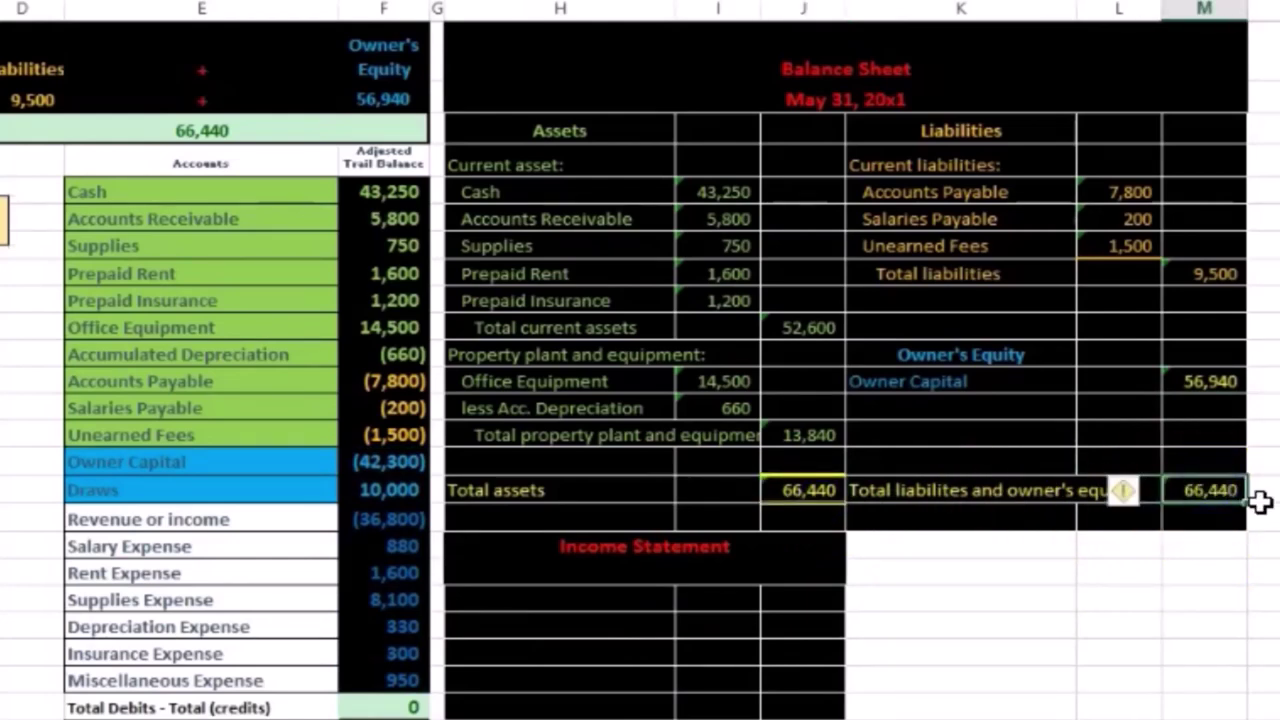
# Step: Fill cells D15:D23, beside the Owner Capital through Miscellaneous Expense accounts, with green
pyautogui.moveTo(38, 489); pyautogui.dragTo(35, 667)
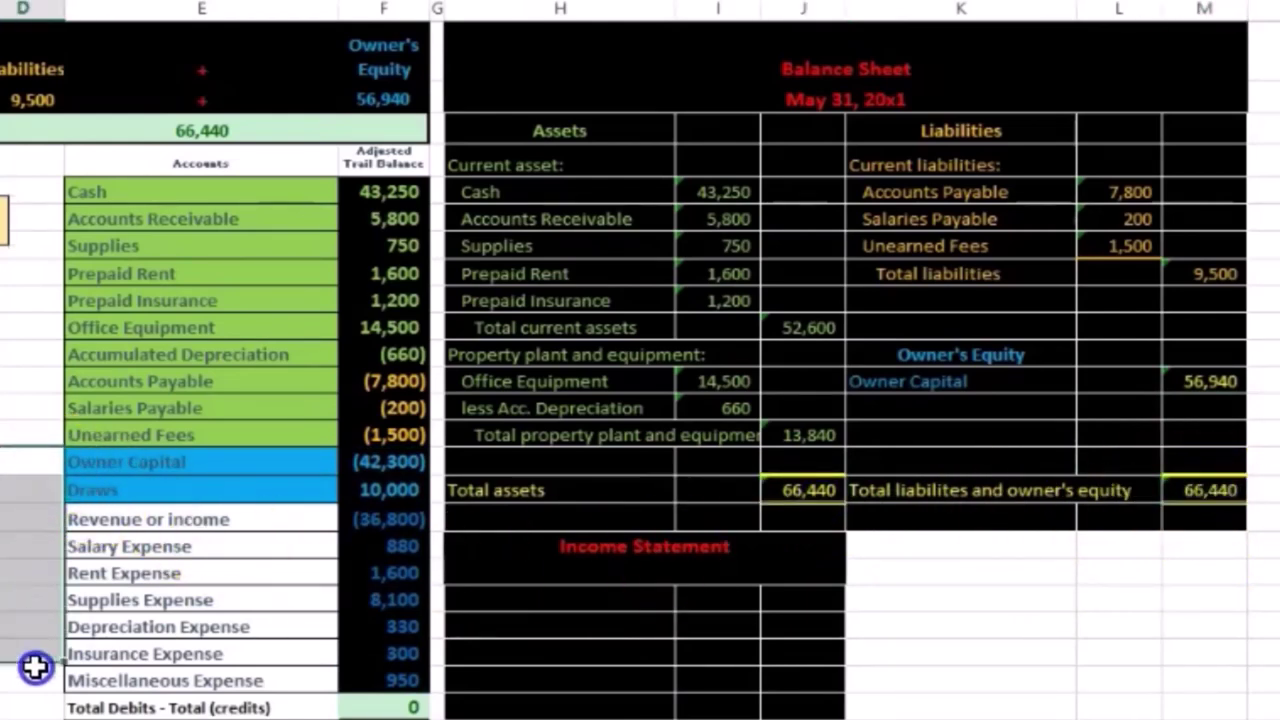
pyautogui.rightClick(35, 667)
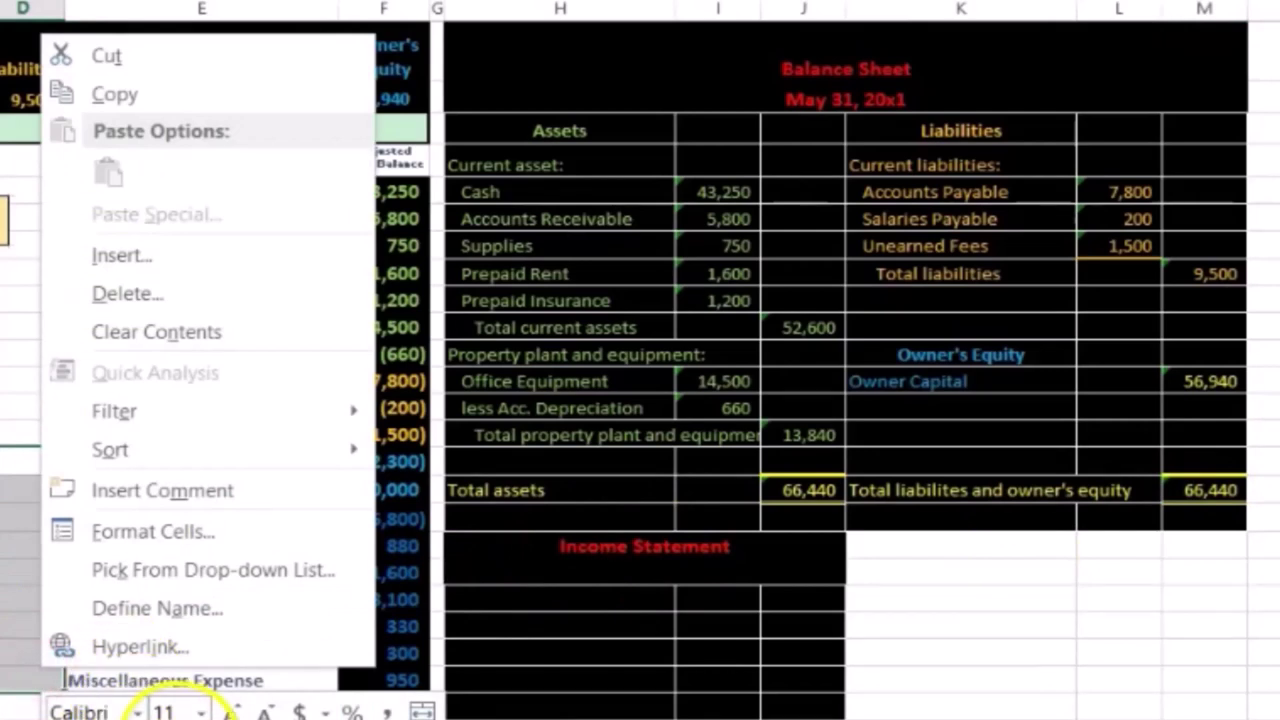
pyautogui.click(140, 714)
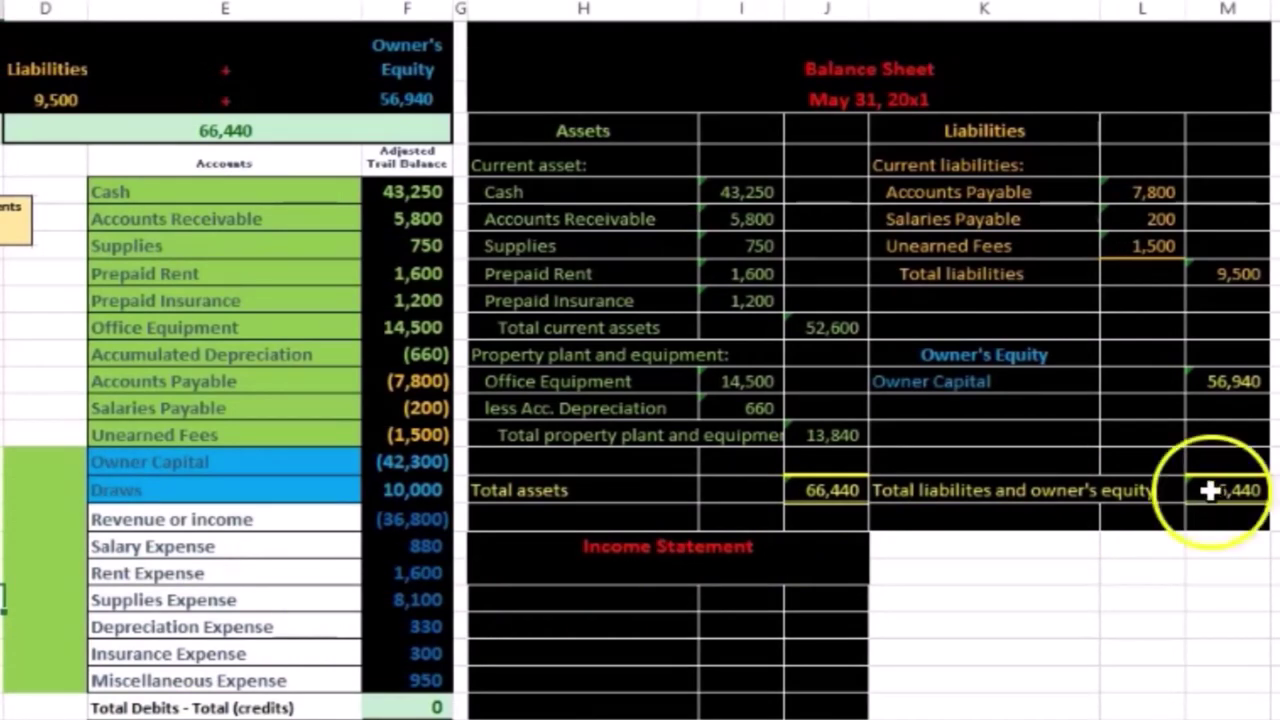
# Step: Review the Owner Capital amount and both balance sheet totals, and view the blank income statement and statement of owner's equity
pyautogui.click(1235, 384)
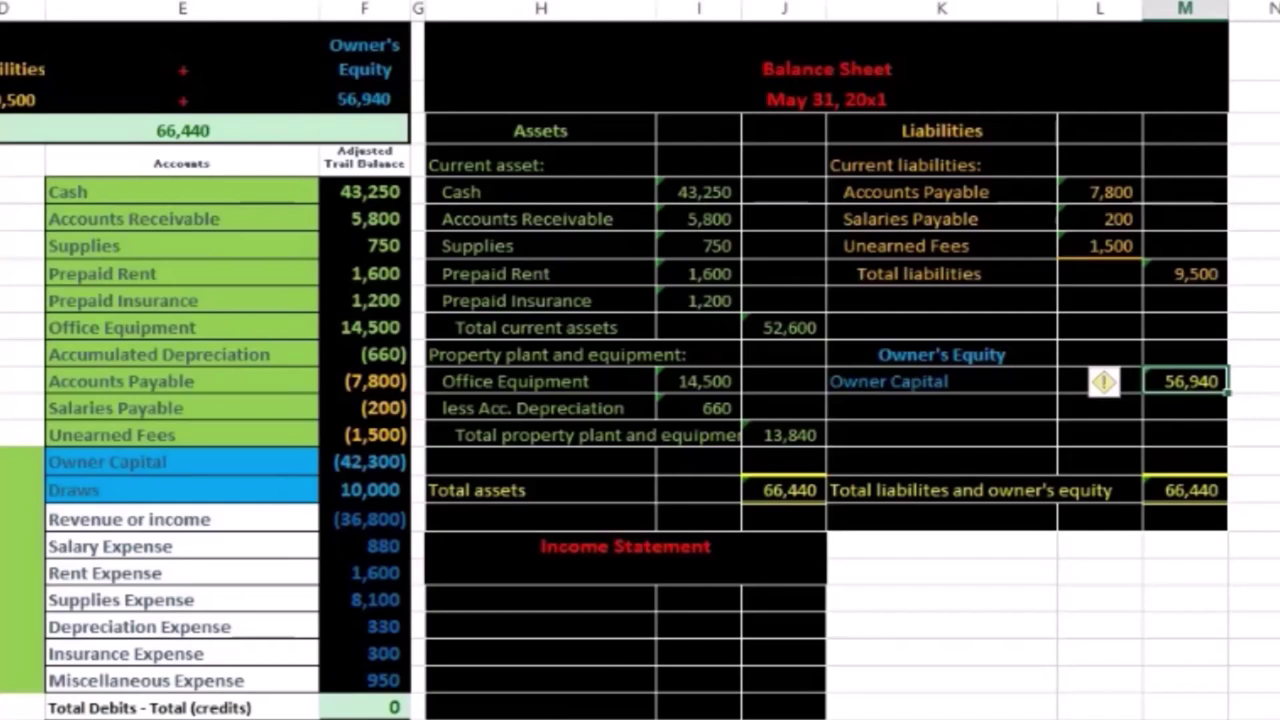
pyautogui.click(780, 490)
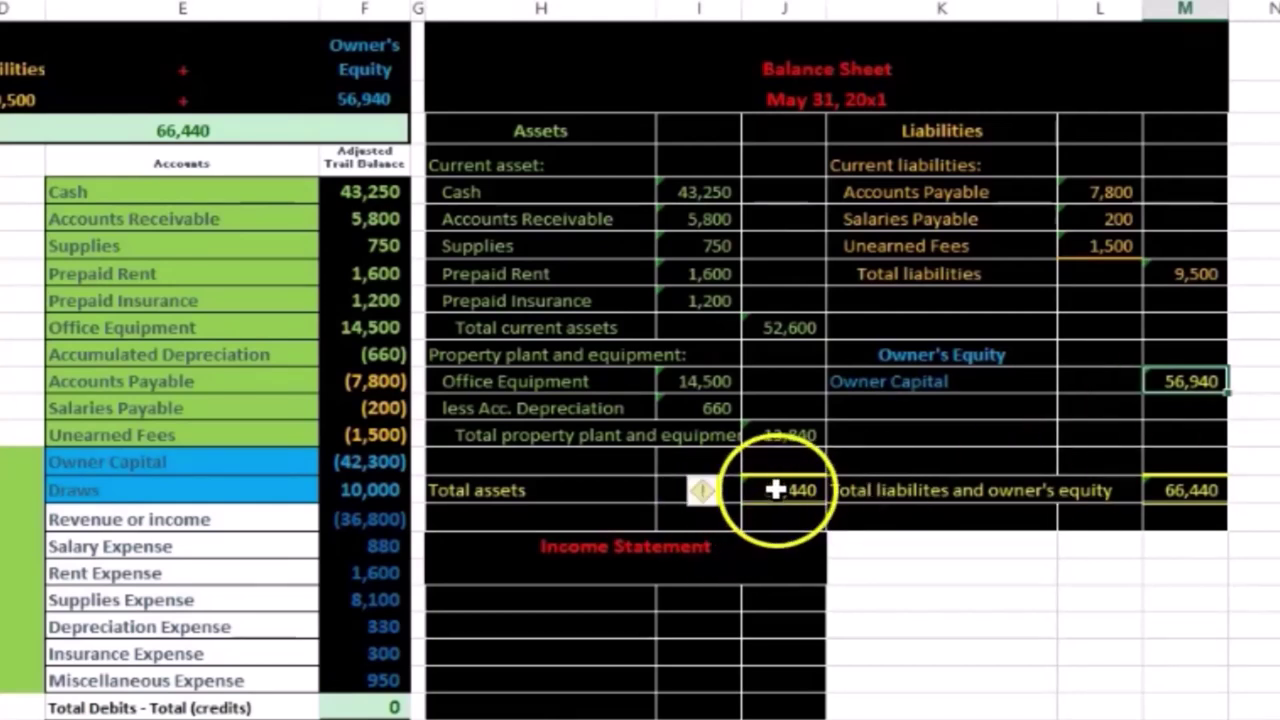
pyautogui.click(1180, 494)
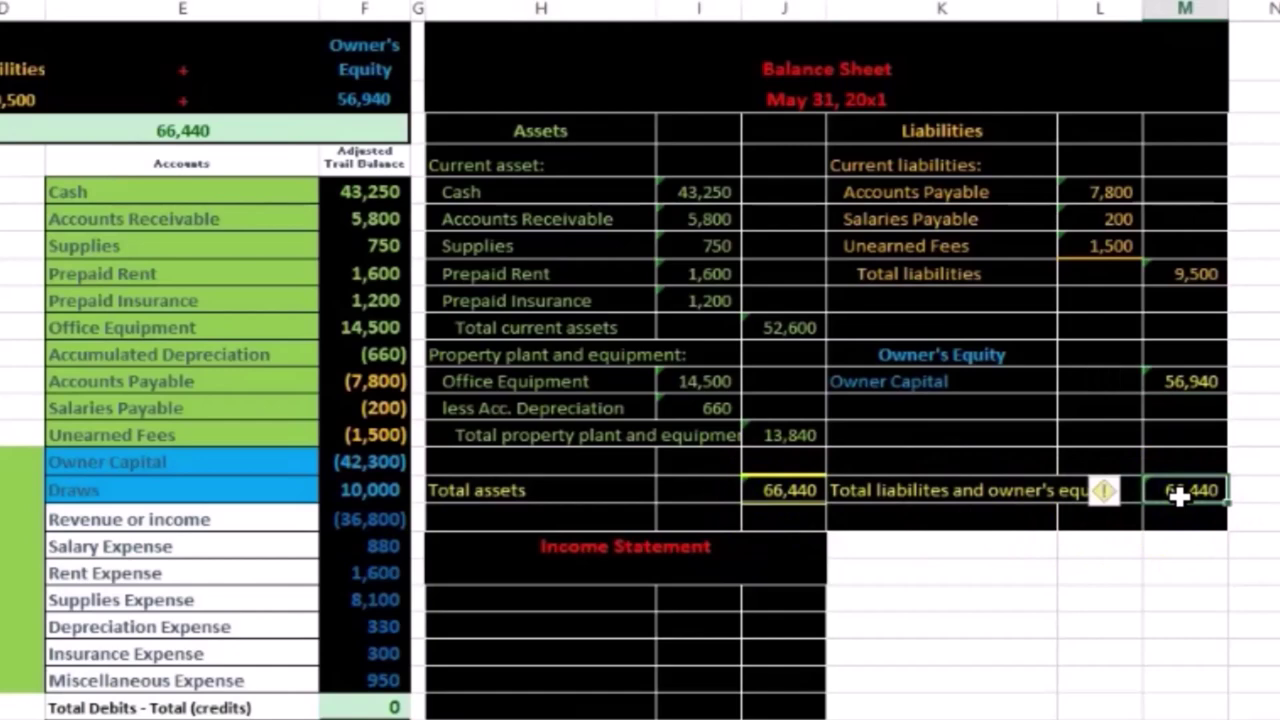
pyautogui.click(1203, 383)
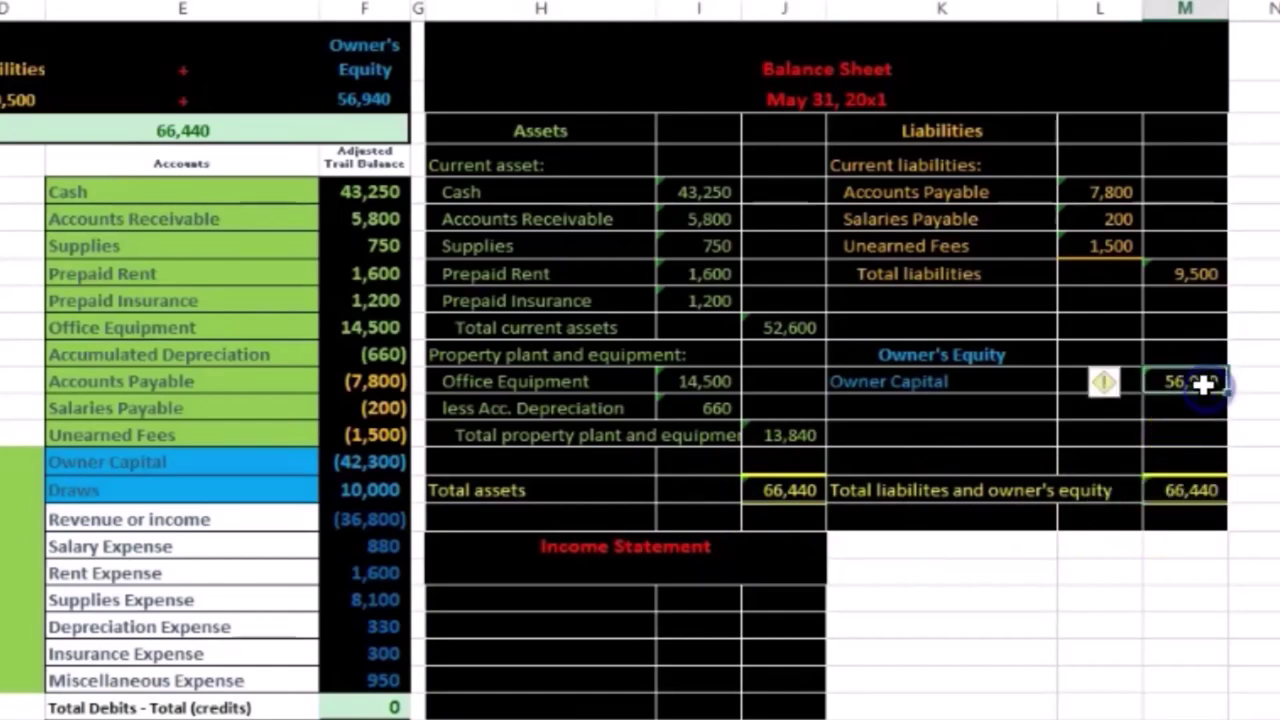
pyautogui.scroll(-5, 1194, 388)
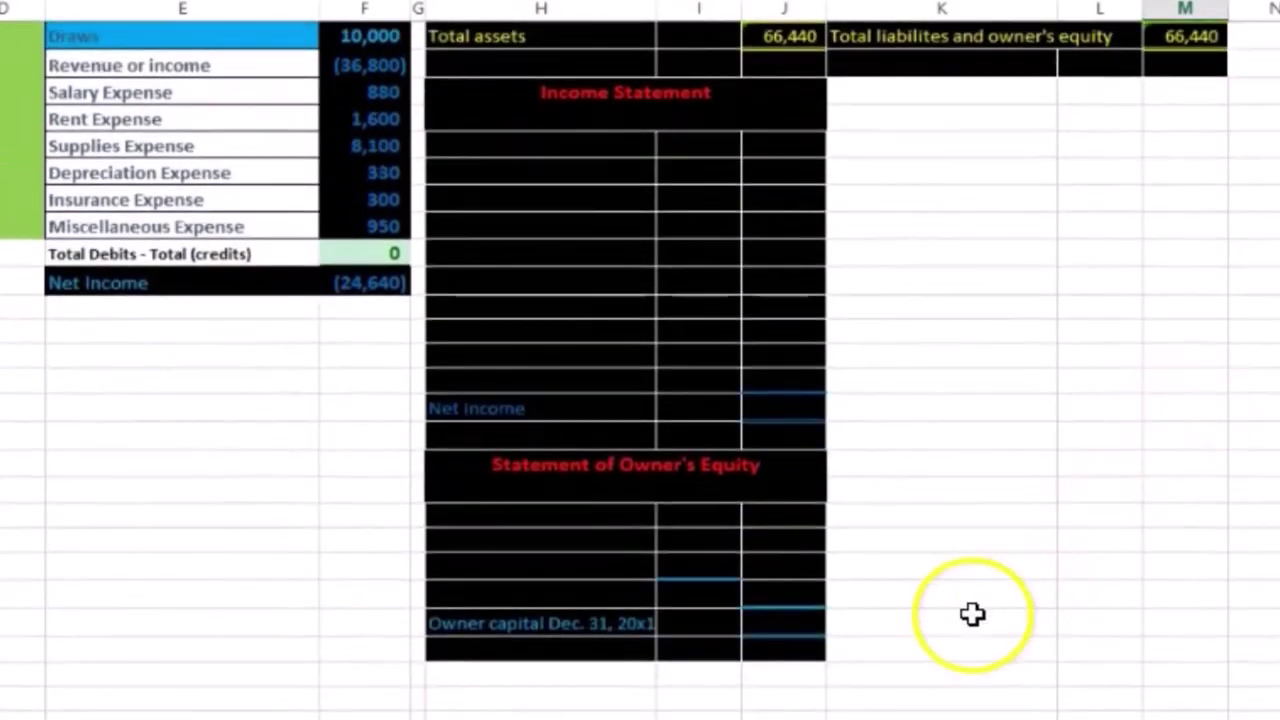
# Step: Examine the blank income statement and statement of owner's equity, including their date lines and the ending owner capital line
pyautogui.click(786, 630)
pyautogui.scroll(3, 786, 630)
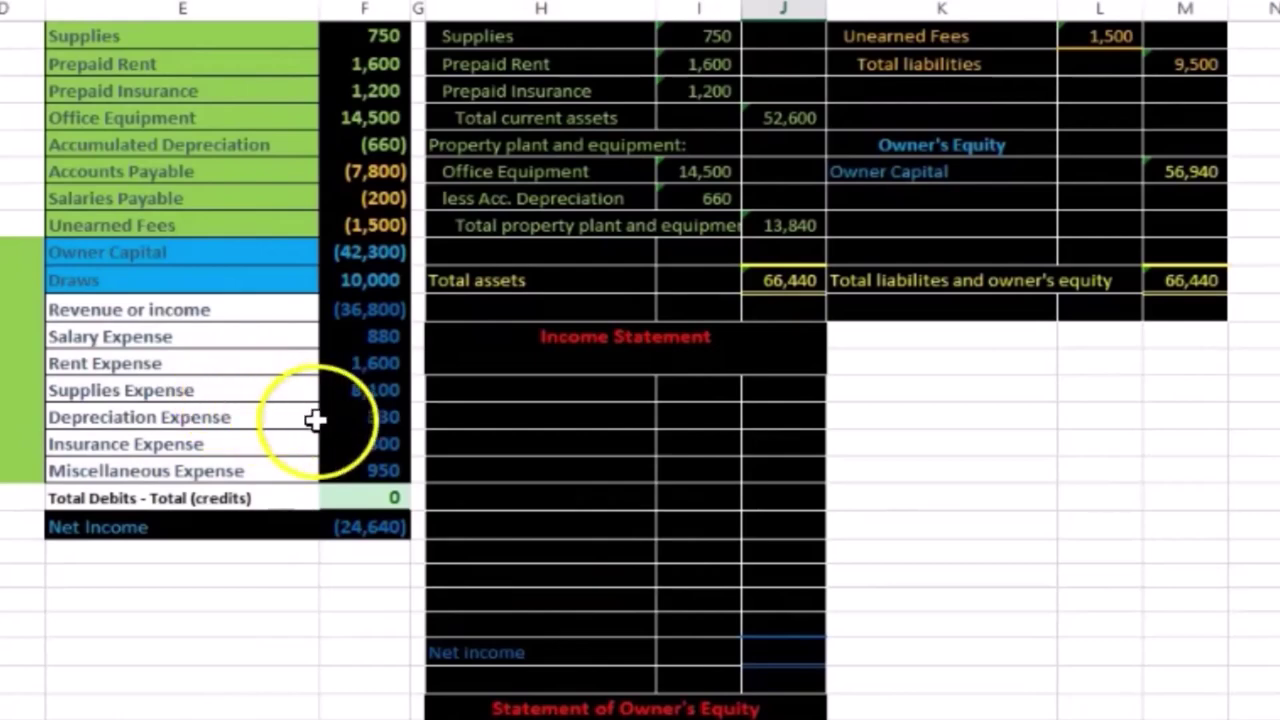
pyautogui.click(502, 364)
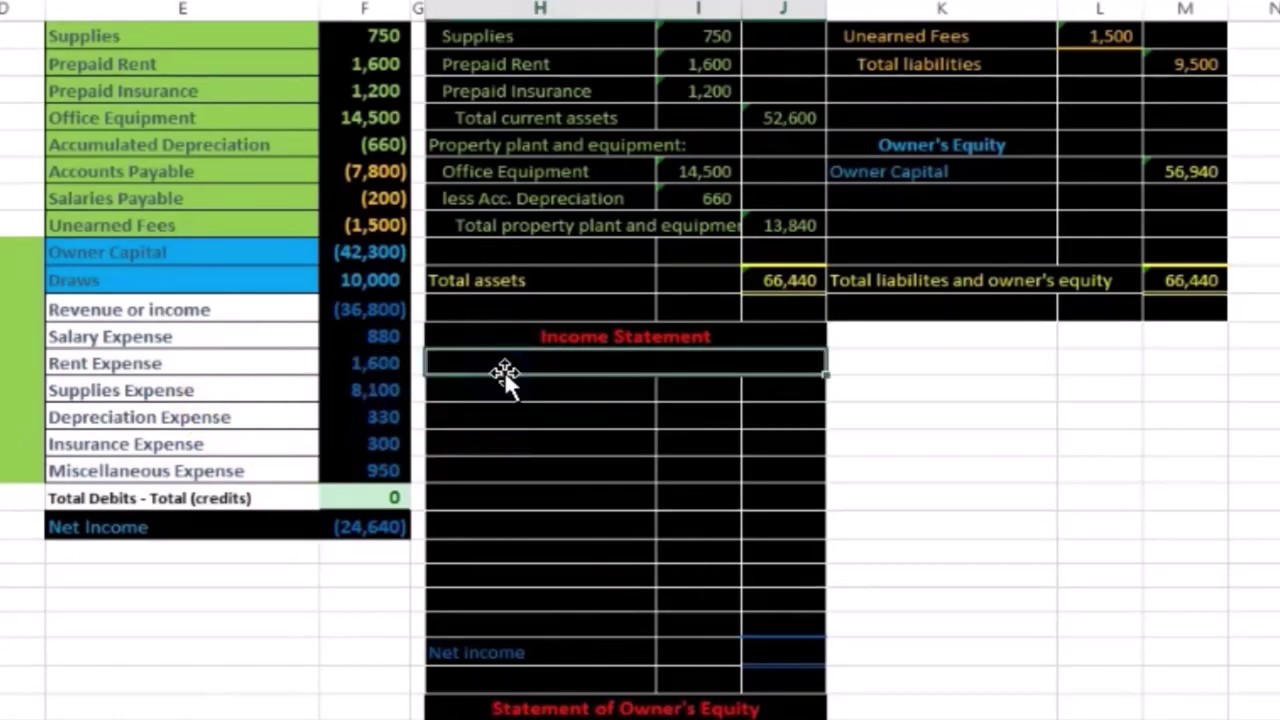
pyautogui.scroll(-2, 503, 373)
pyautogui.click(528, 575)
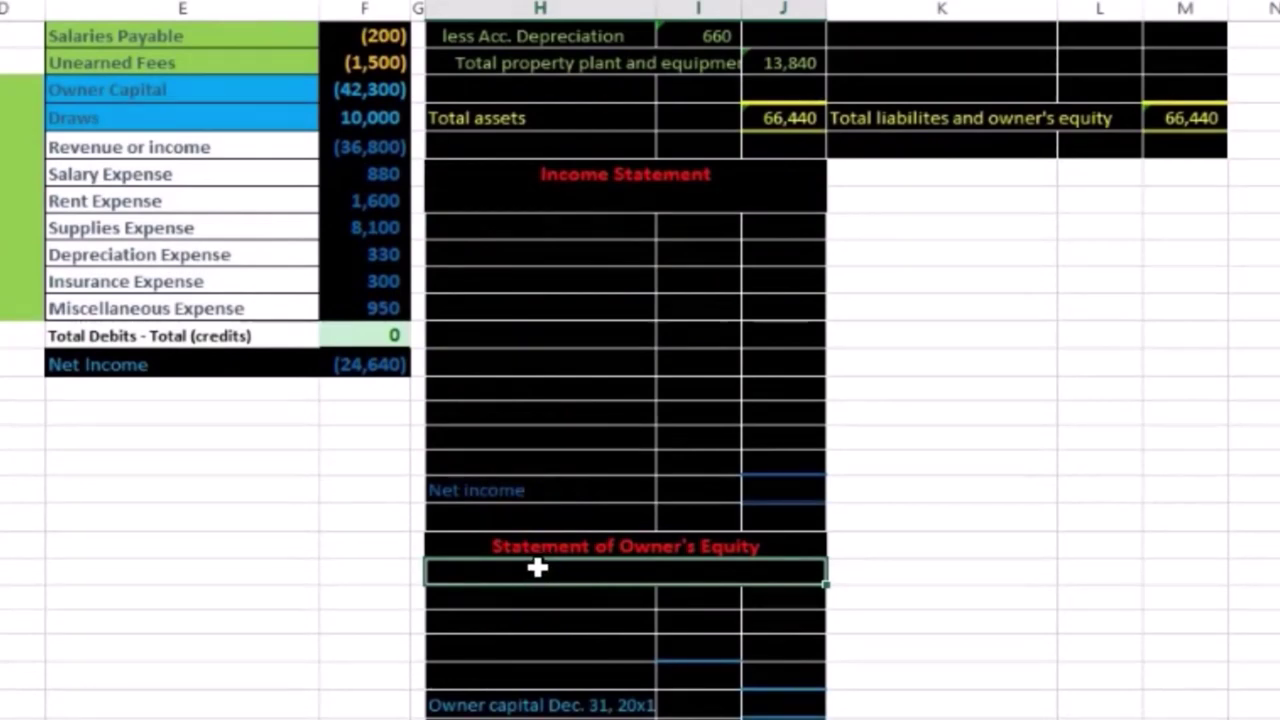
pyautogui.scroll(-1, 540, 567)
pyautogui.click(765, 605)
pyautogui.click(805, 627)
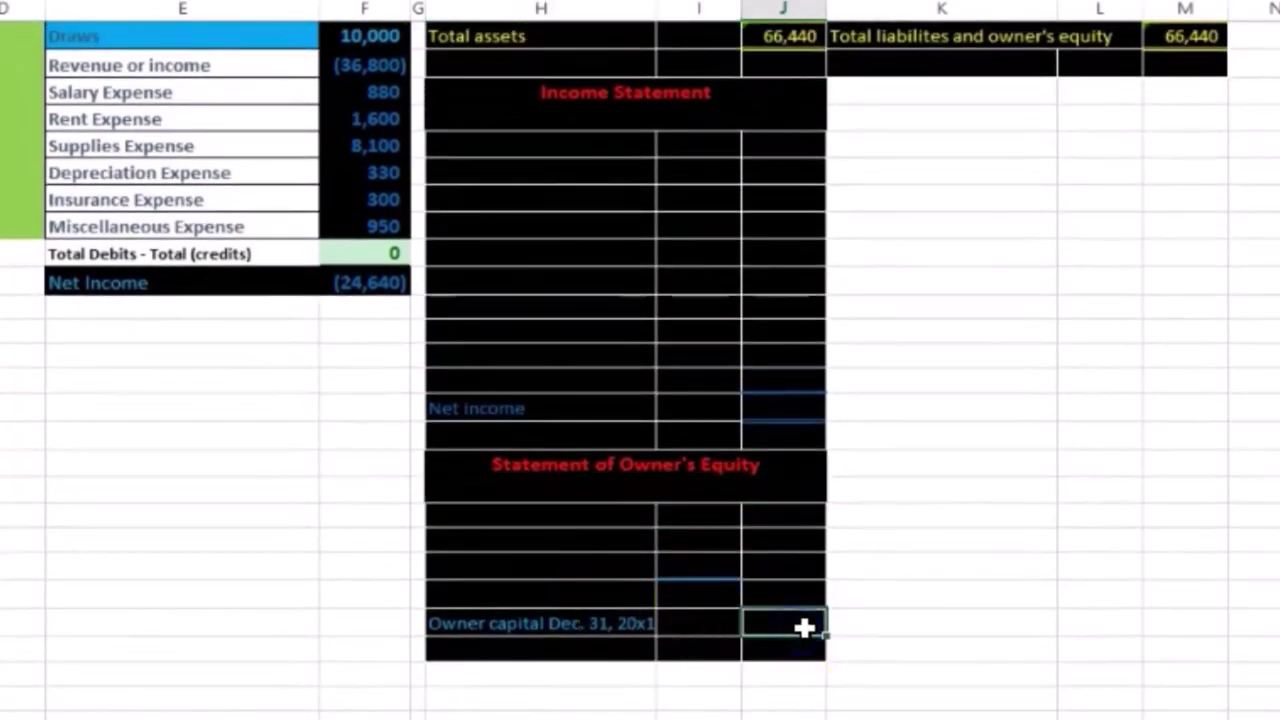
pyautogui.scroll(3, 943, 625)
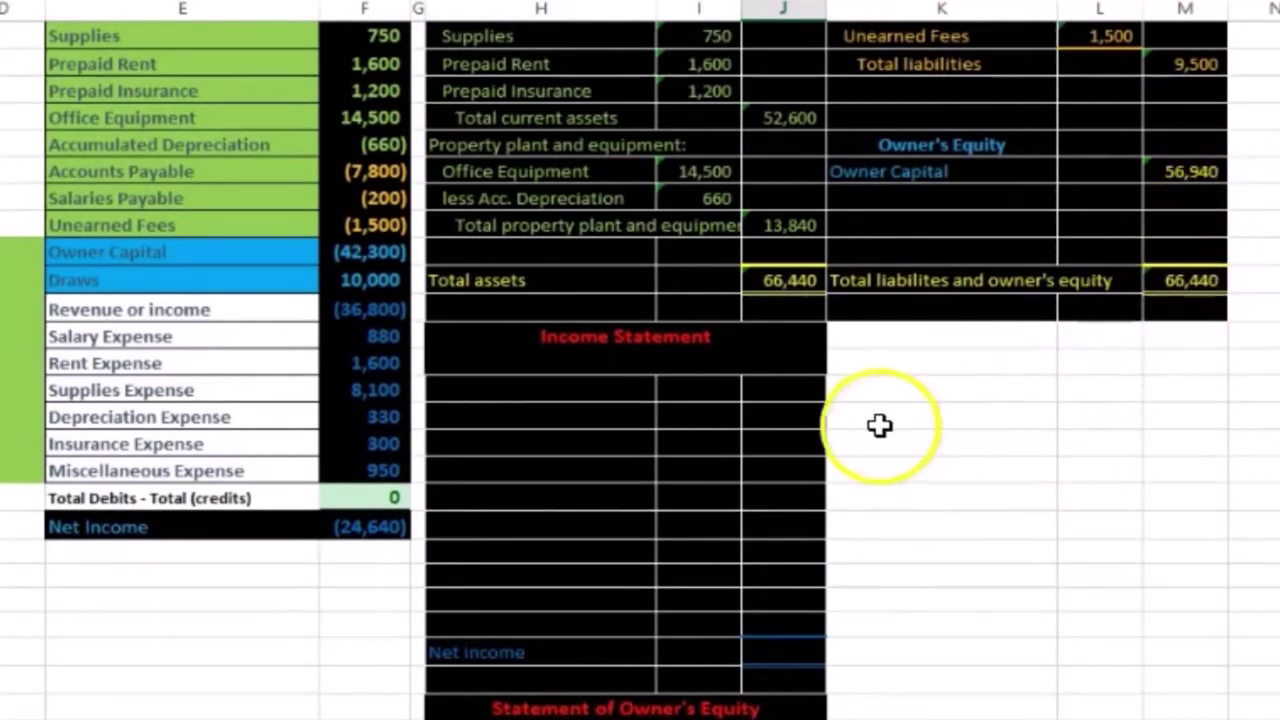
# Step: Enter the date line "For the Month Ended May 31, 20x1" under the Income Statement heading
pyautogui.click(560, 363)
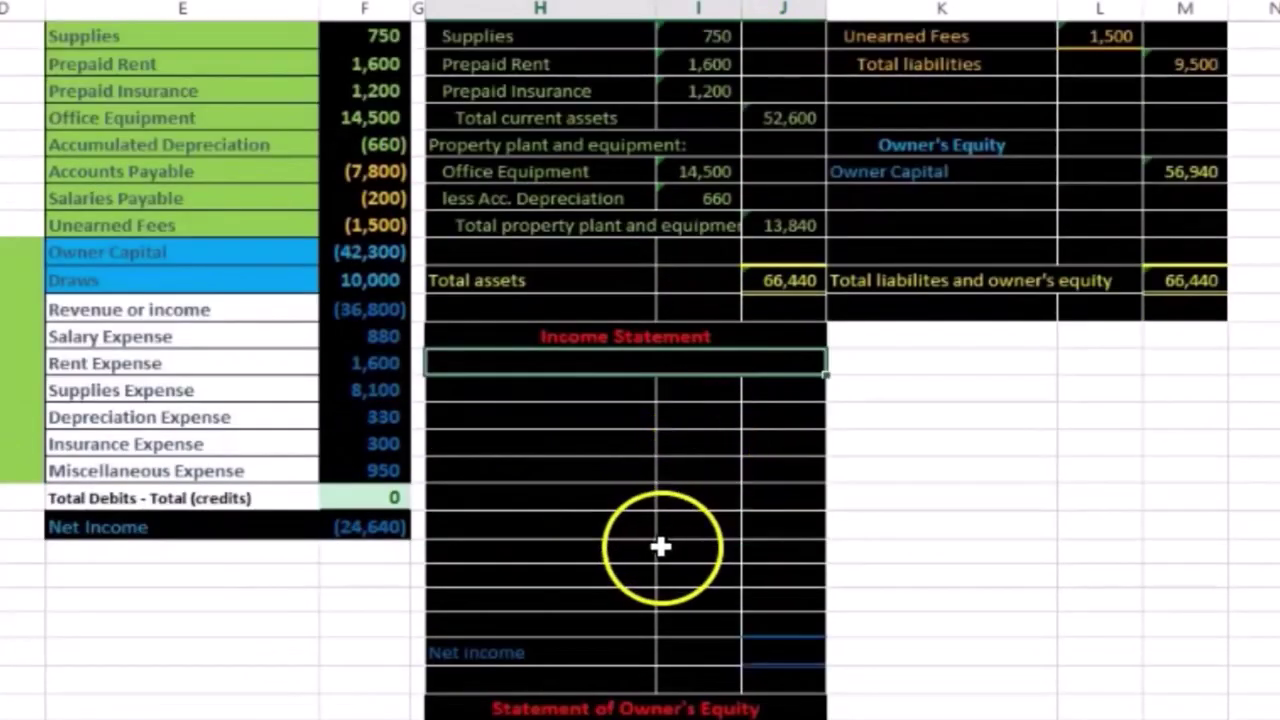
pyautogui.write('For')
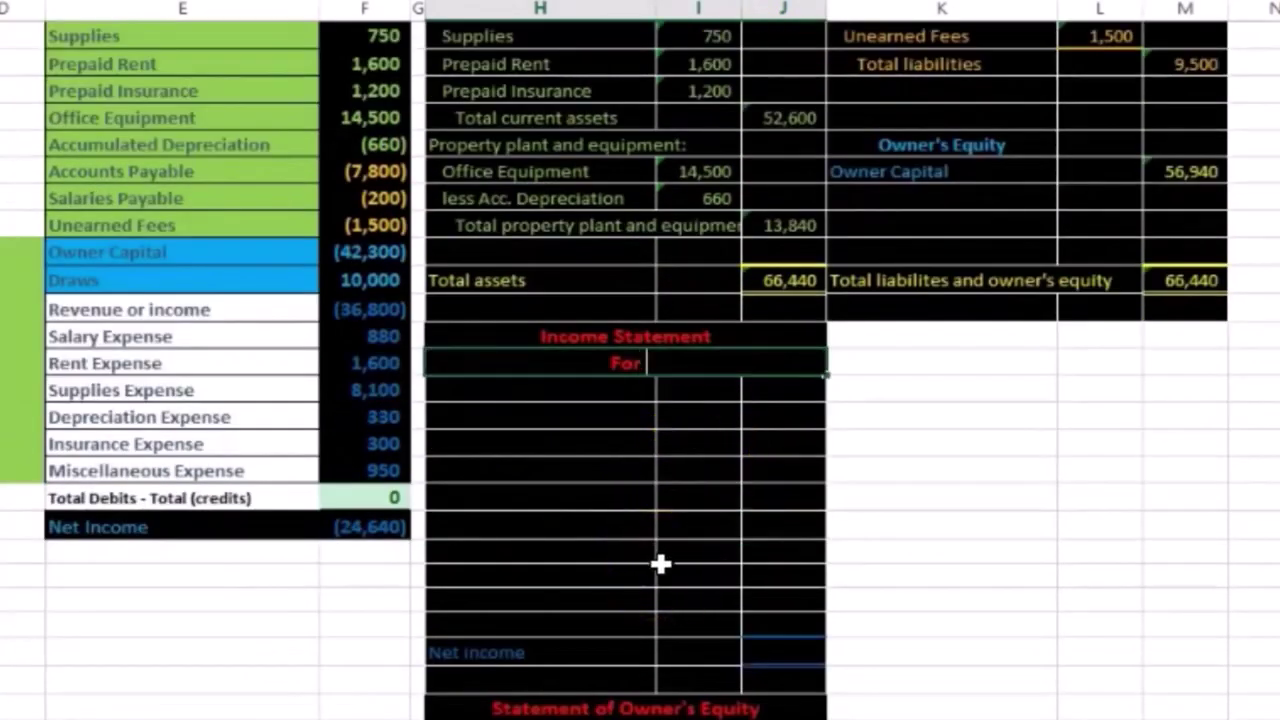
pyautogui.write(' the Month')
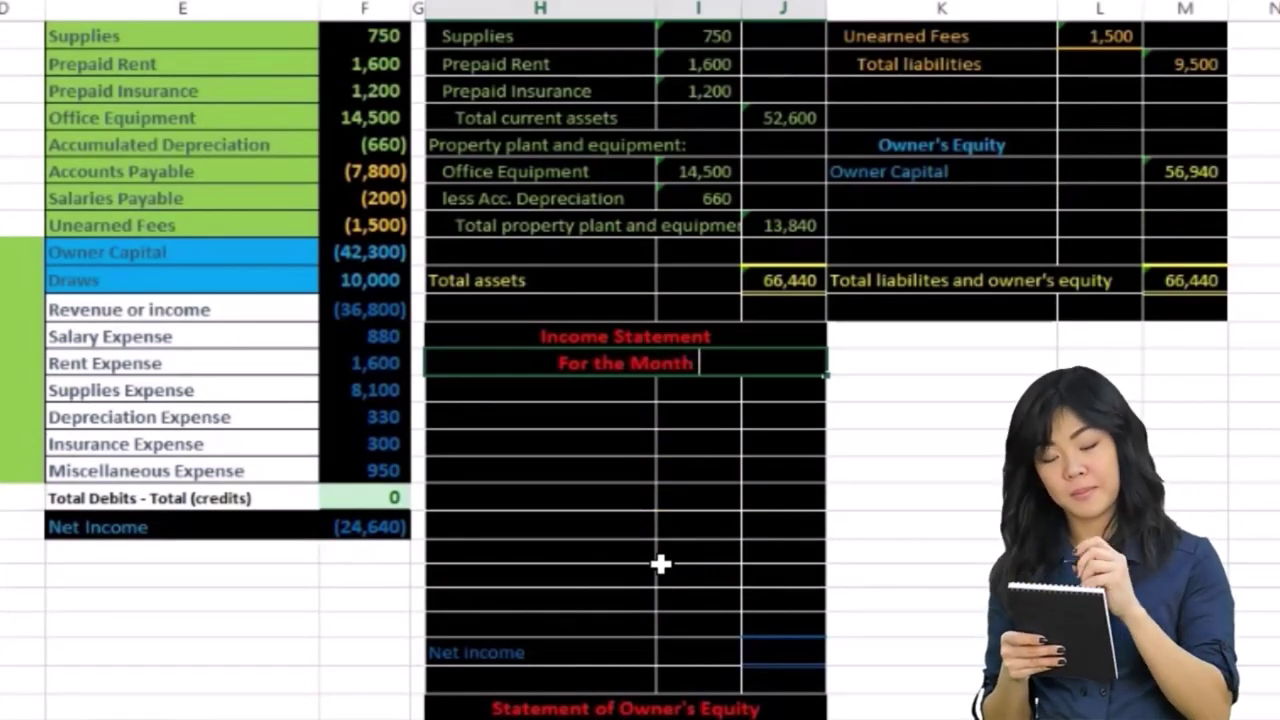
pyautogui.write(' Ended May')
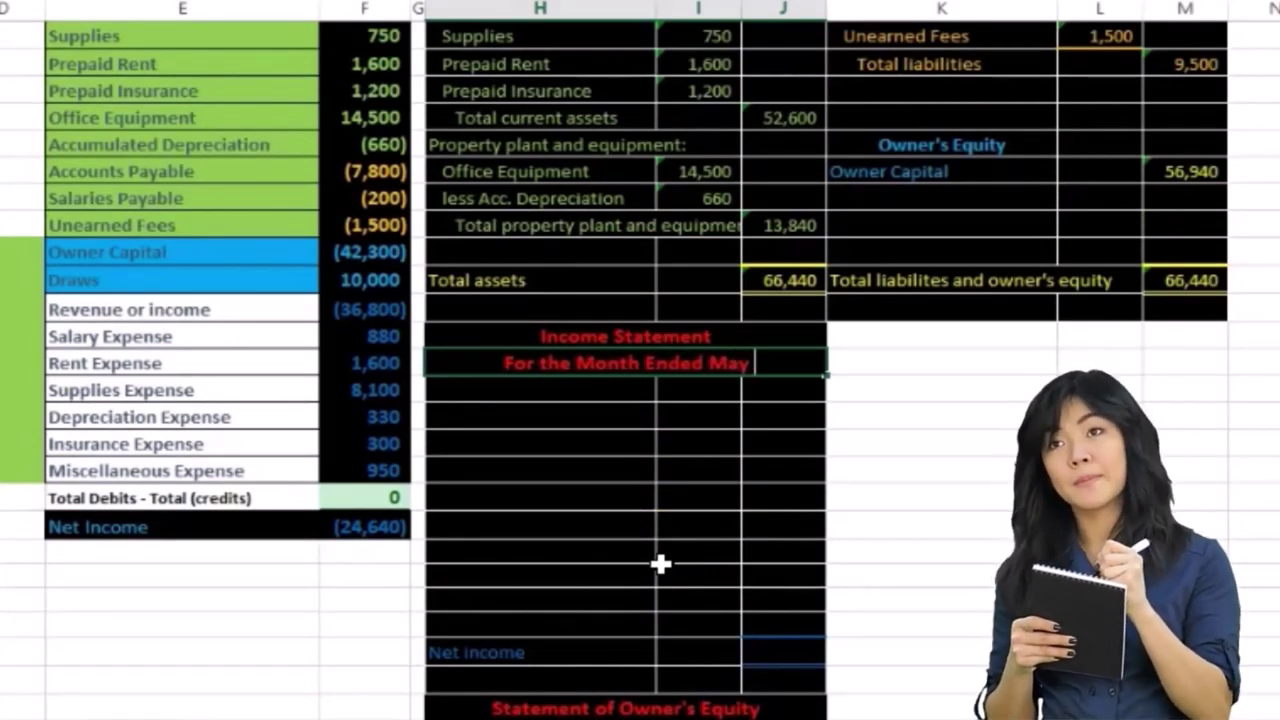
pyautogui.write(' 31,')
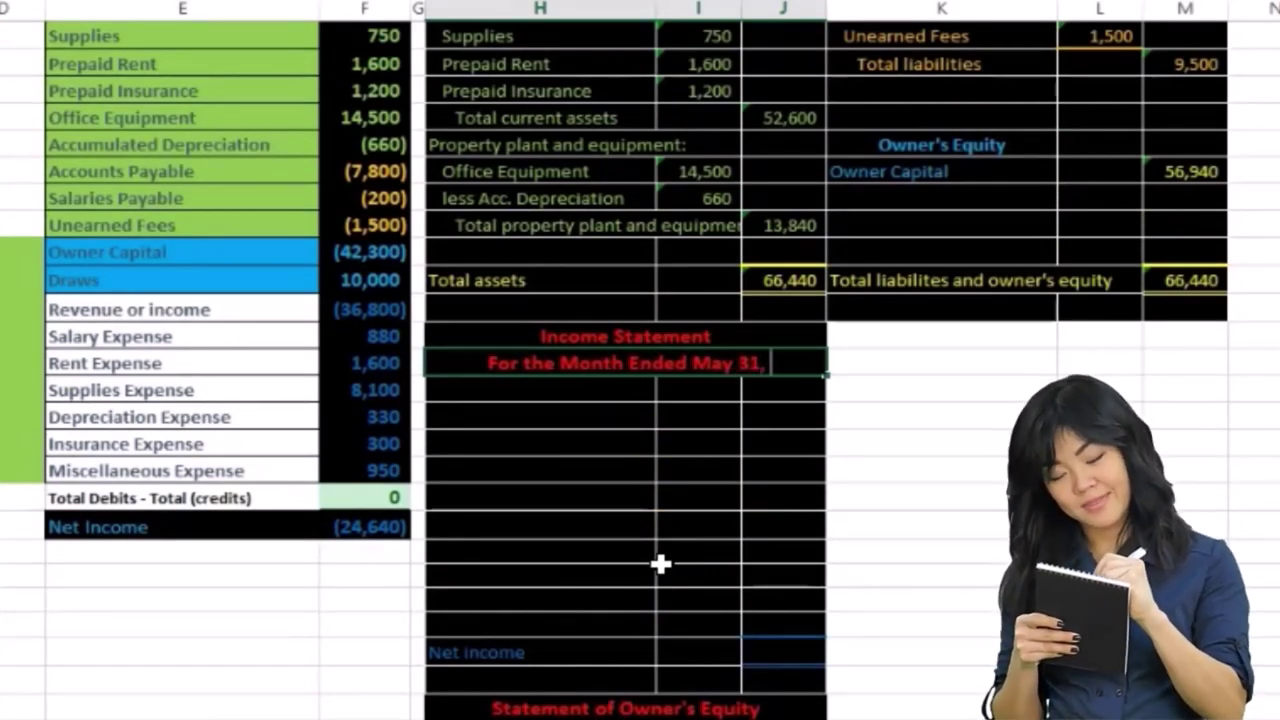
pyautogui.write(' 20')
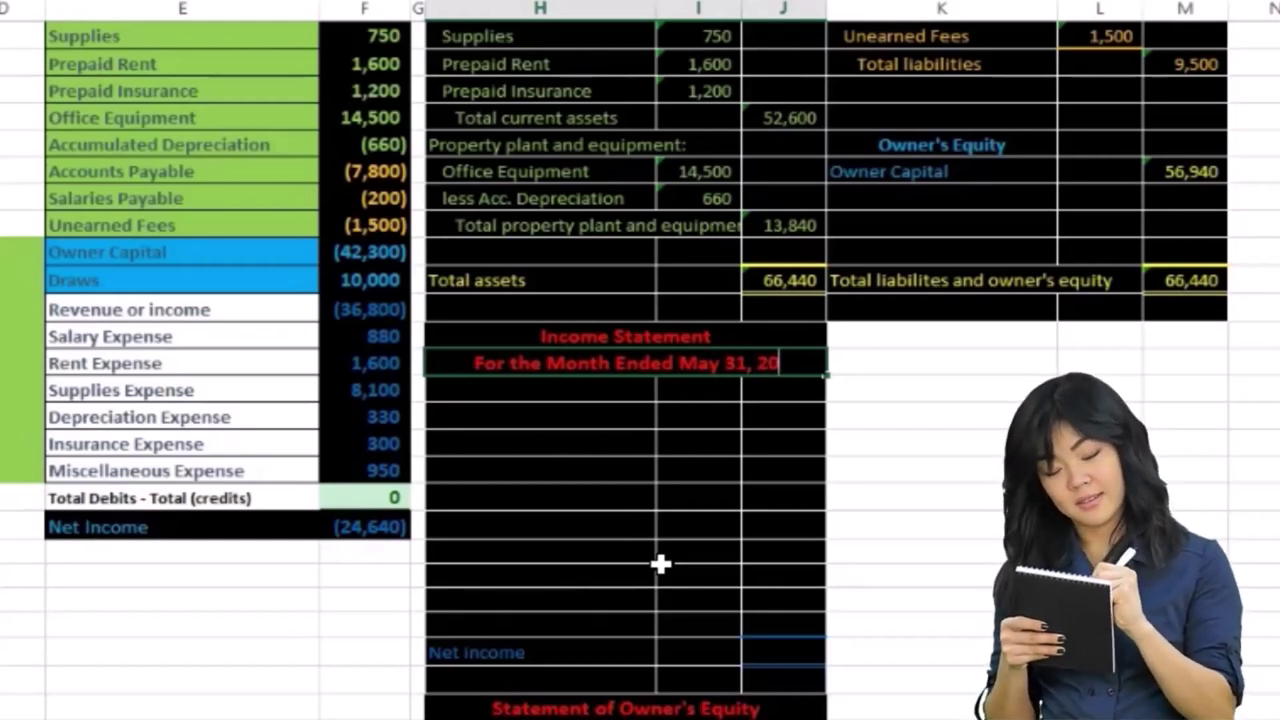
pyautogui.write('x1')
pyautogui.press('Return')
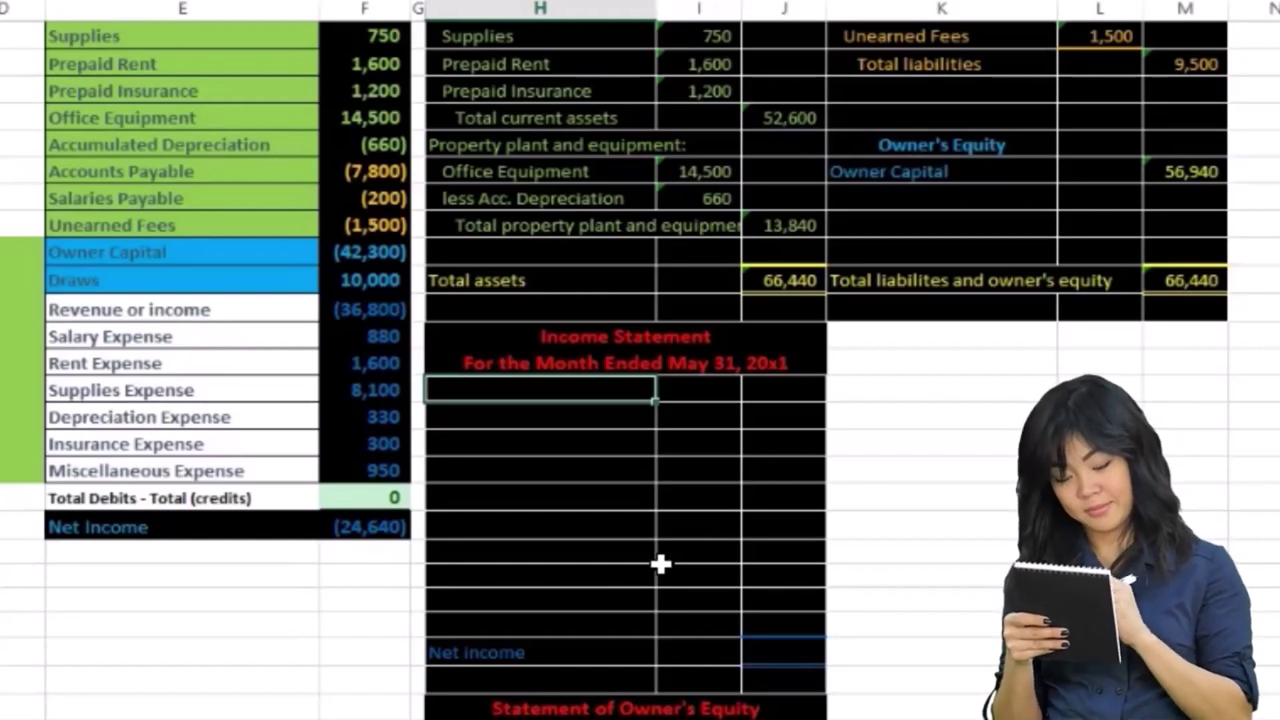
# Step: Copy the Revenue or income label from the trial balance and paste it as values into the income statement's first line
pyautogui.click(176, 308)
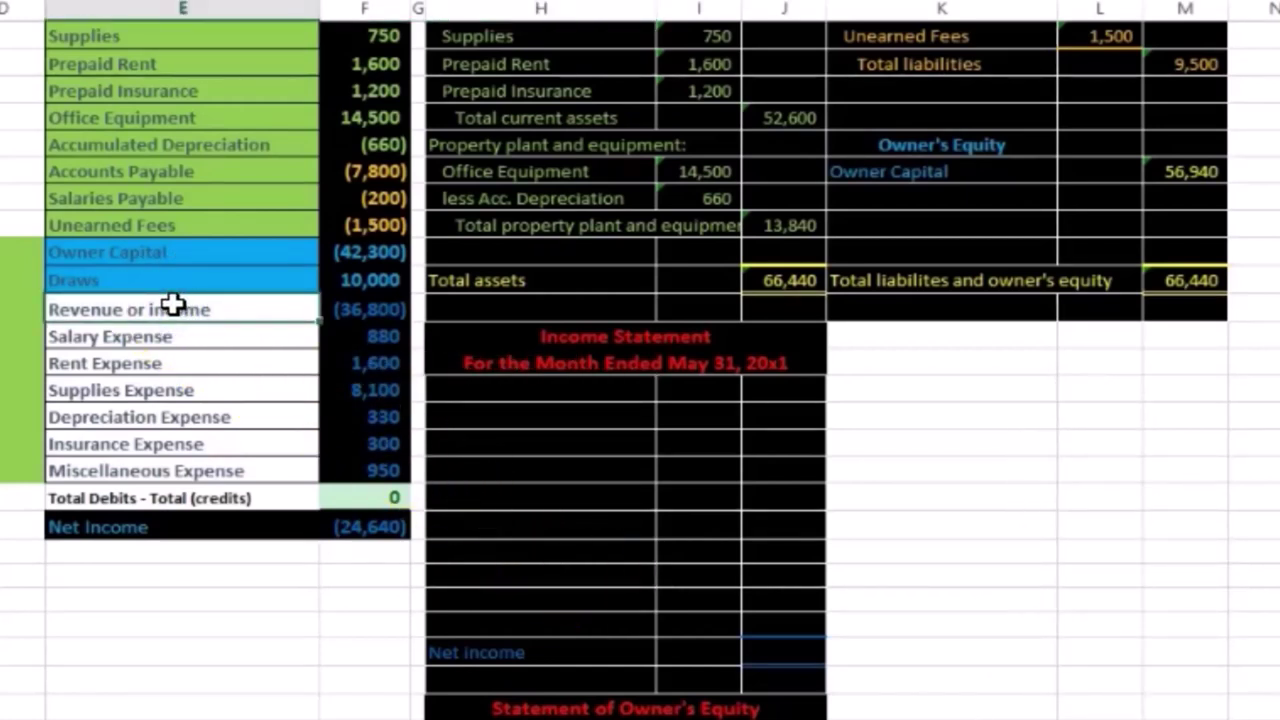
pyautogui.click(488, 390)
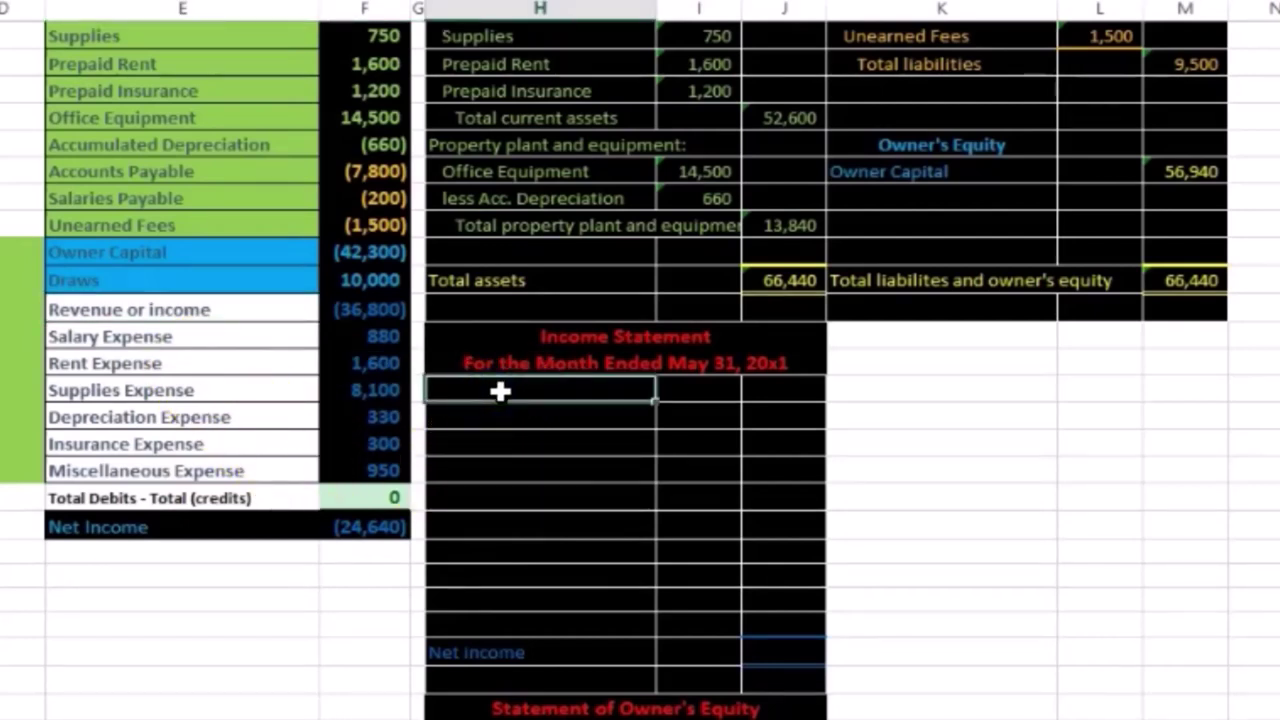
pyautogui.click(237, 318)
pyautogui.rightClick(191, 318)
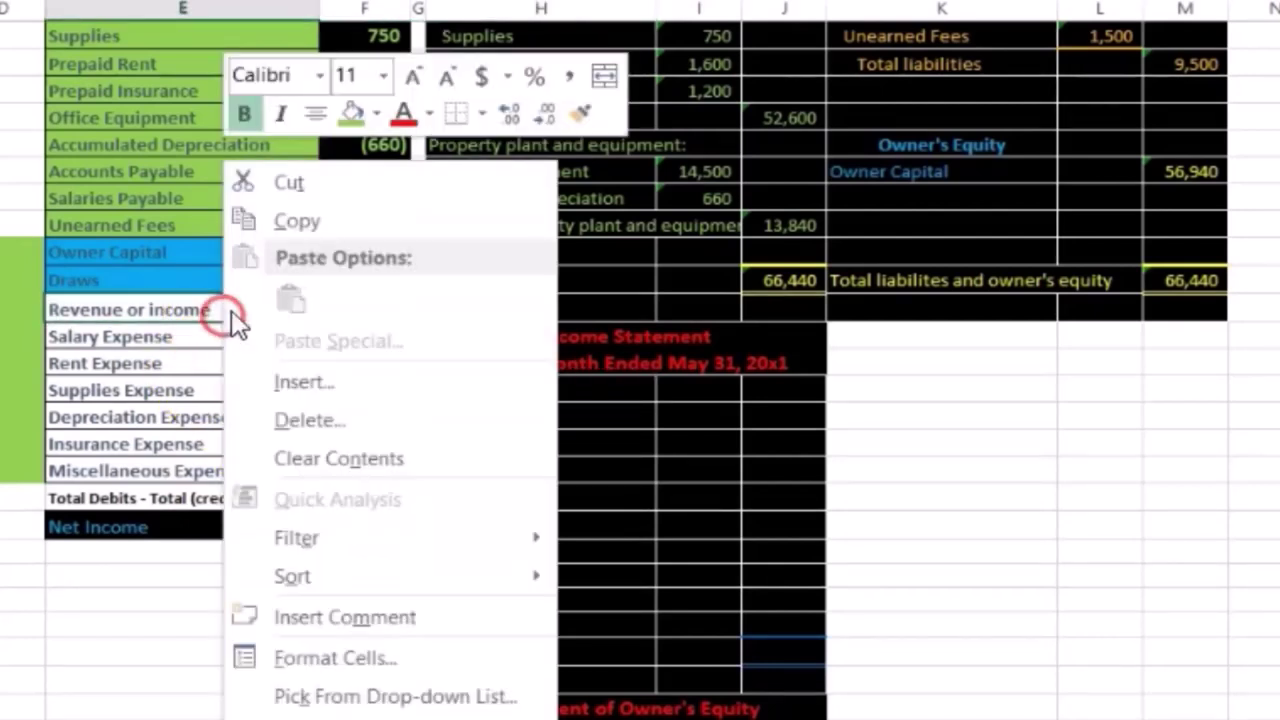
pyautogui.click(295, 225)
pyautogui.rightClick(511, 397)
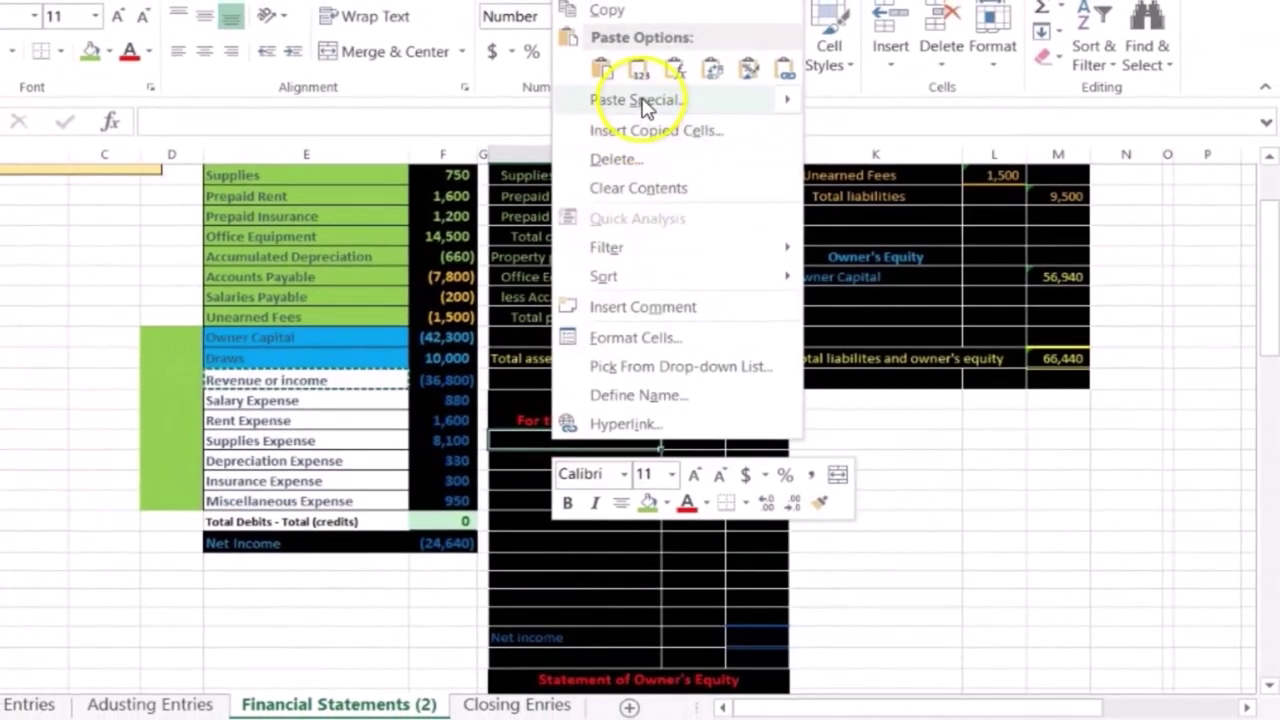
pyautogui.click(640, 72)
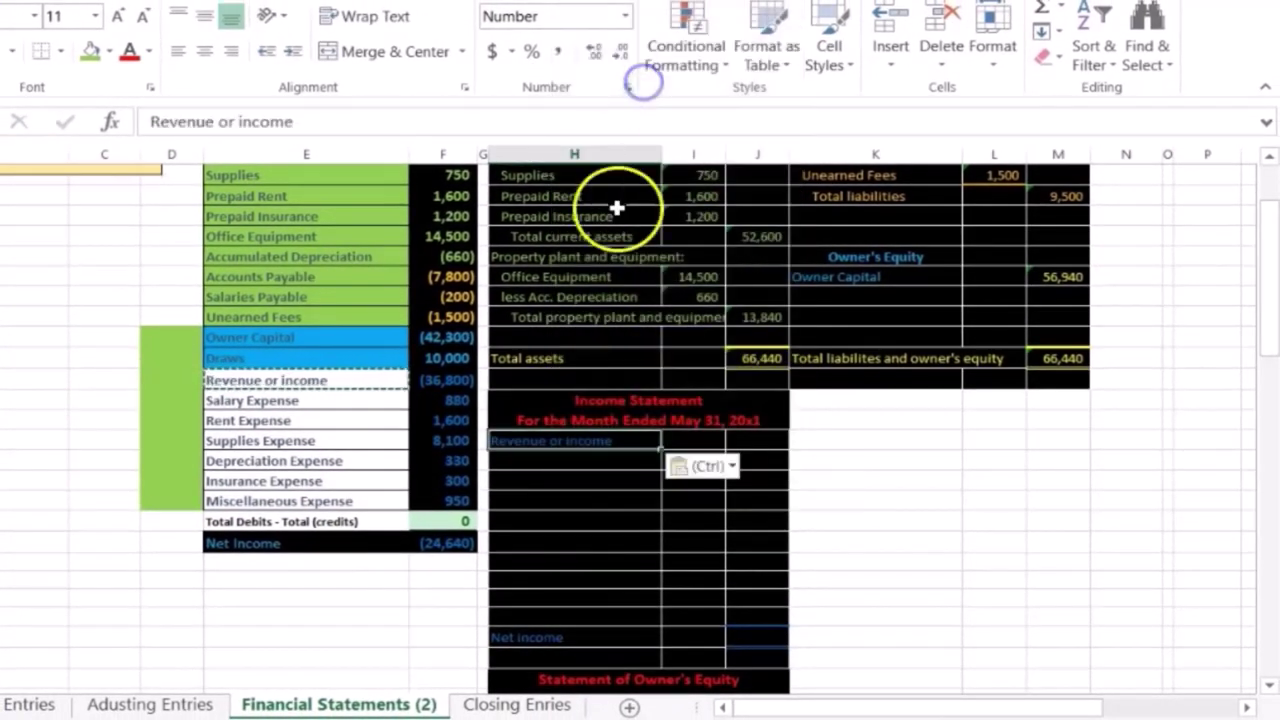
# Step: Enter the revenue amount in column J of the income statement's Revenue or income line with the formula -F17
pyautogui.click(589, 491)
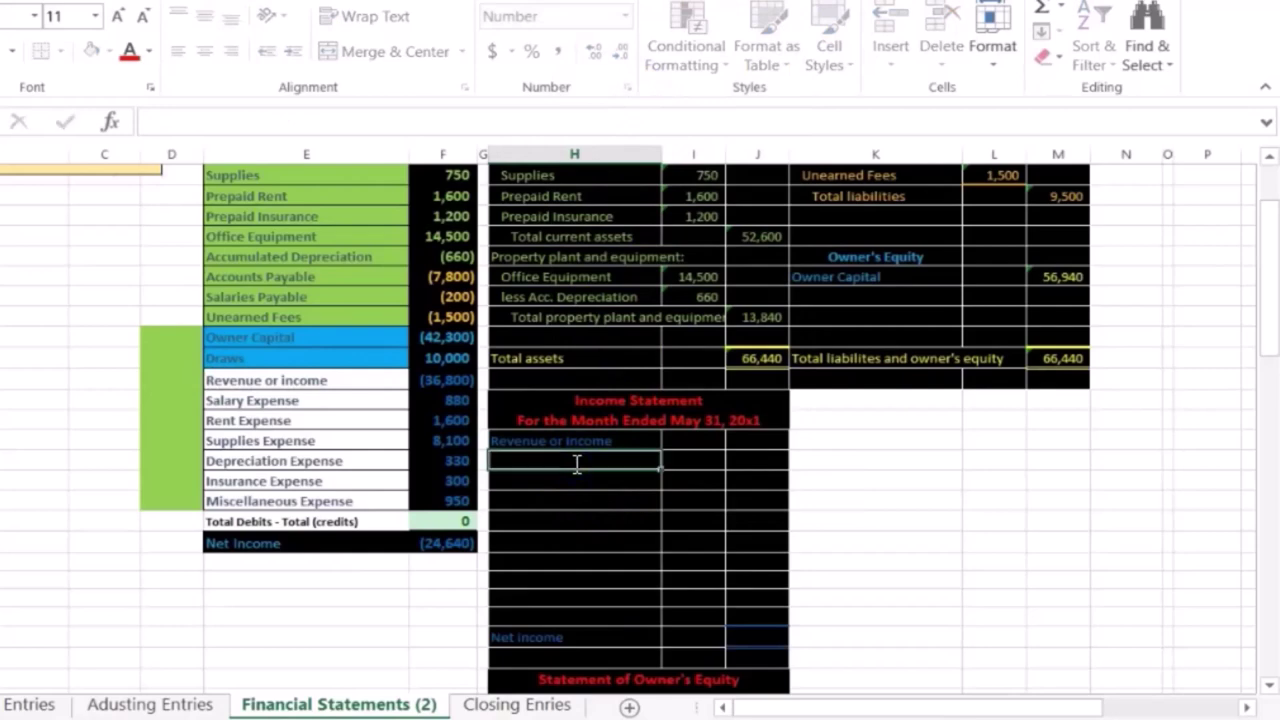
pyautogui.press('Up')
pyautogui.press('Up')
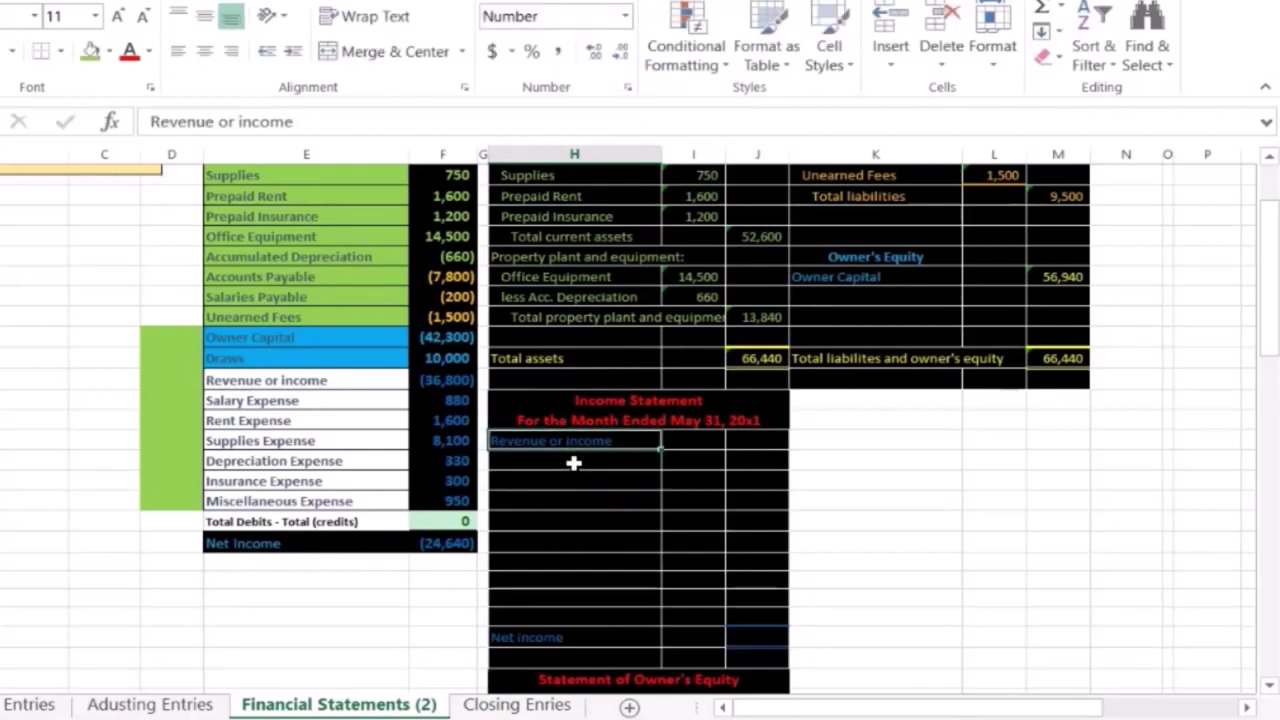
pyautogui.press('Right')
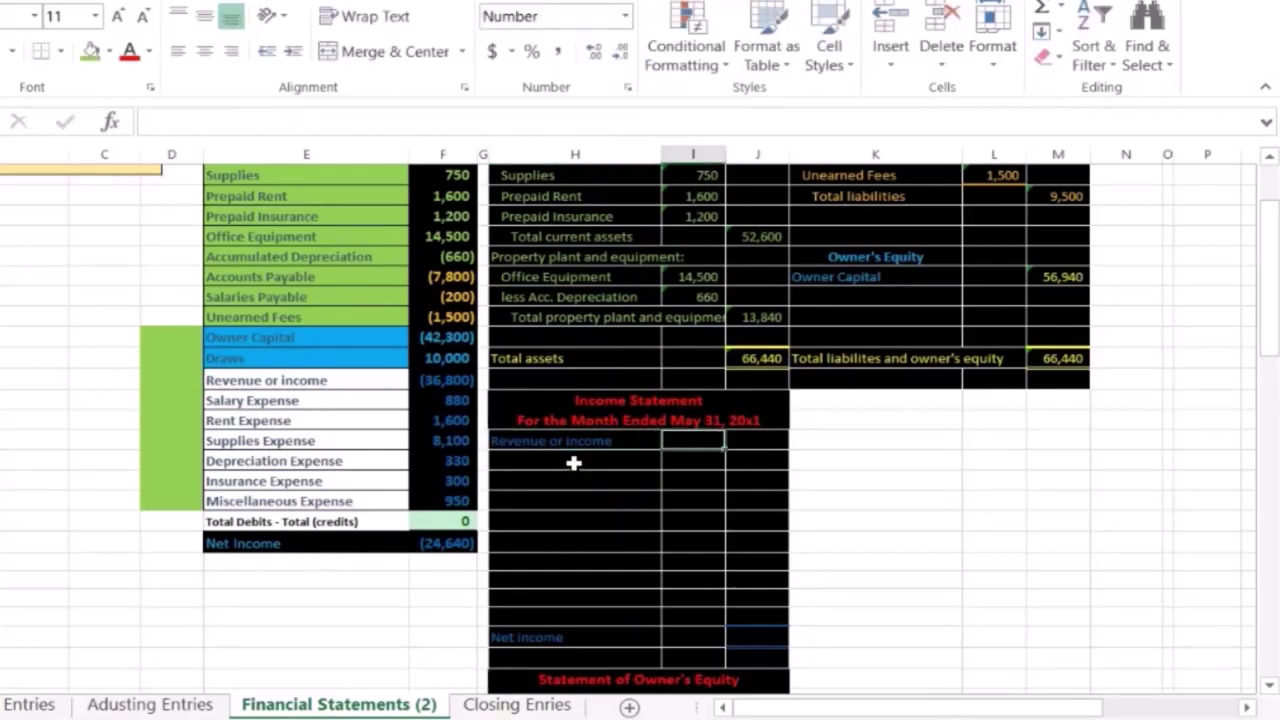
pyautogui.press('Down')
pyautogui.press('Right')
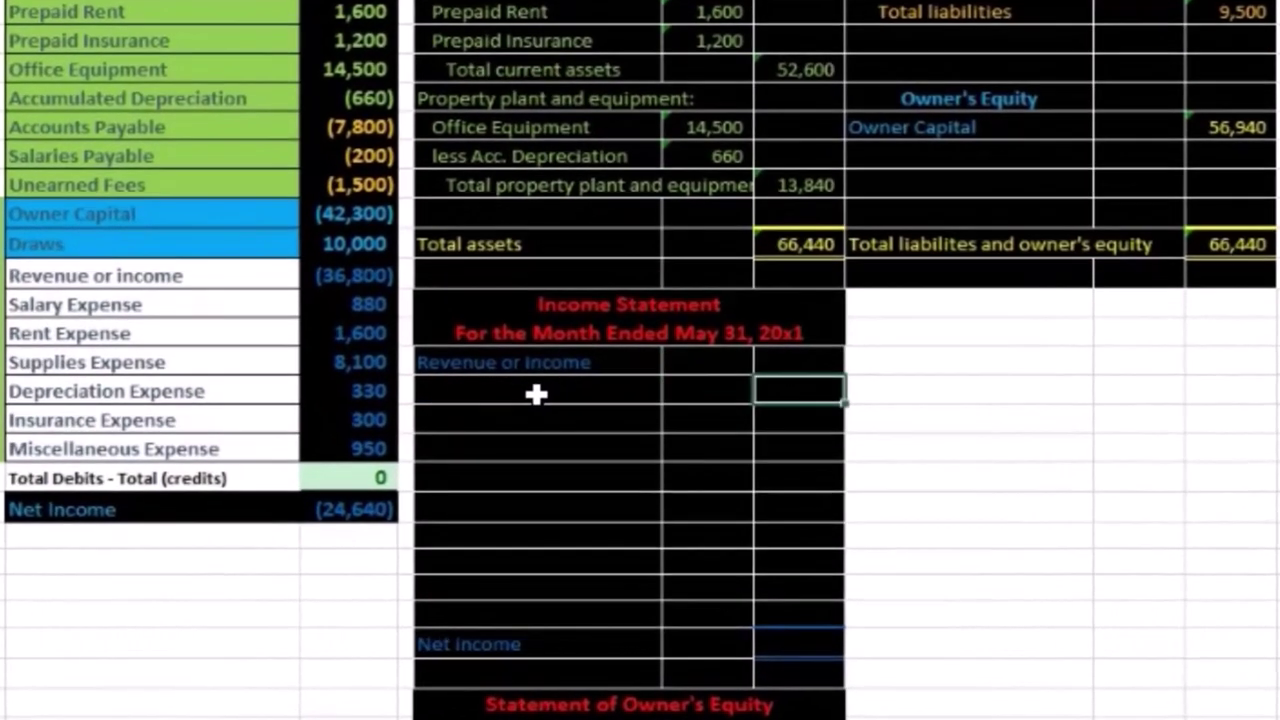
pyautogui.press('Up')
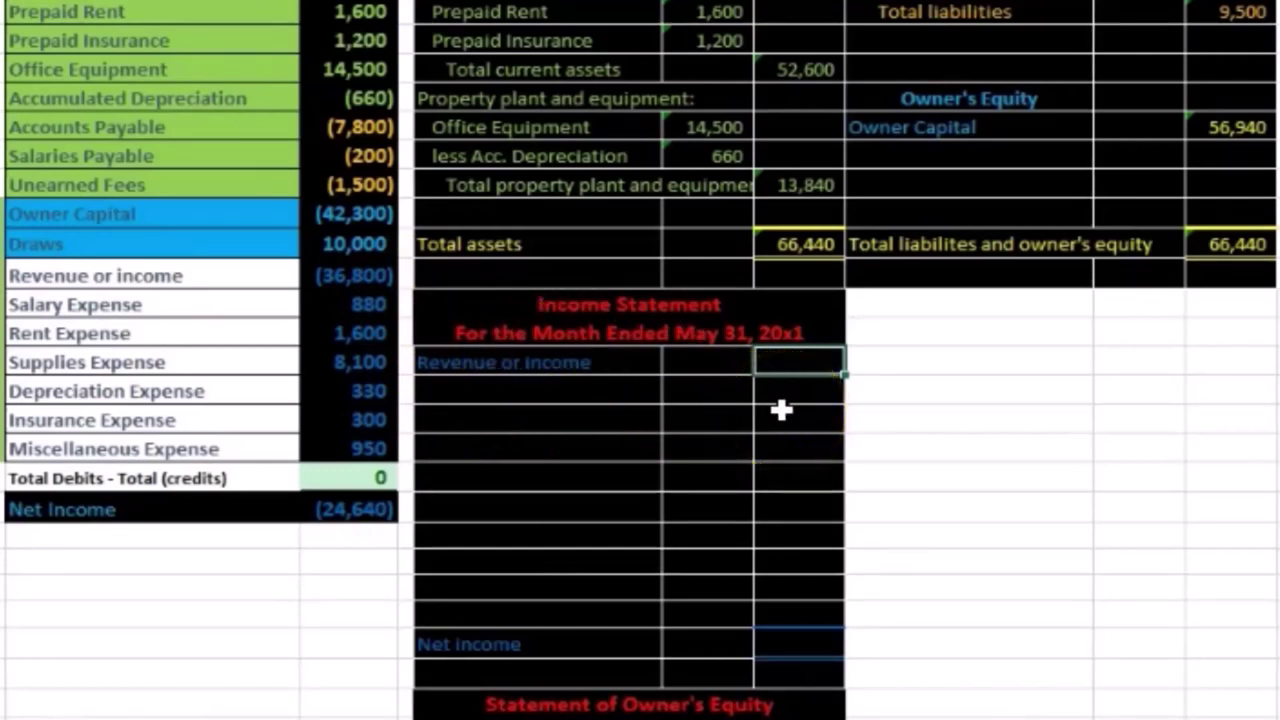
pyautogui.write('=')
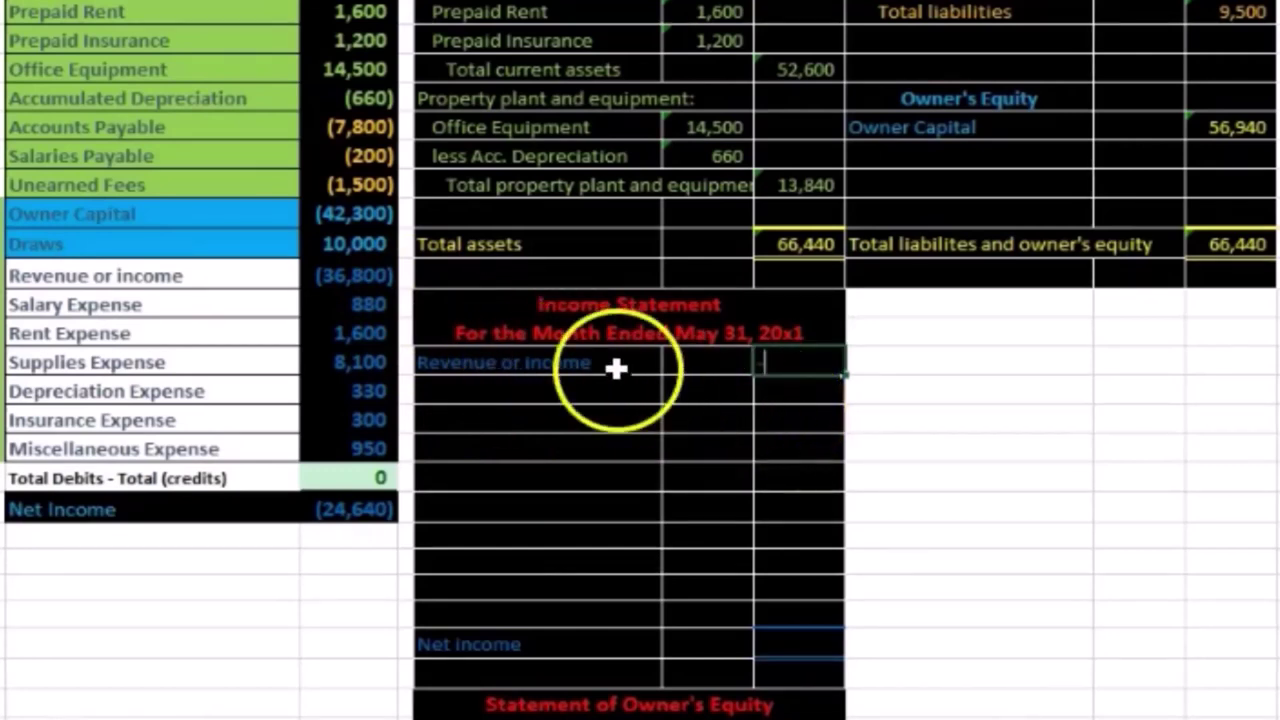
pyautogui.click(355, 280)
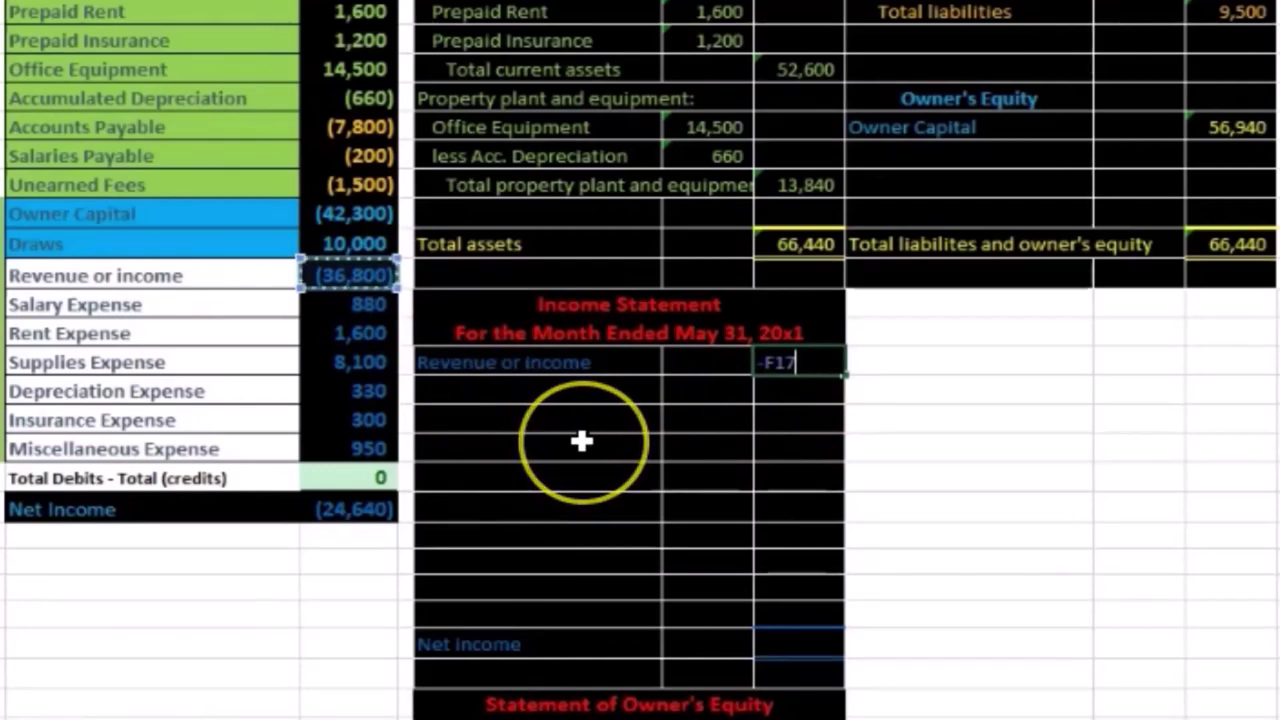
pyautogui.press('Return')
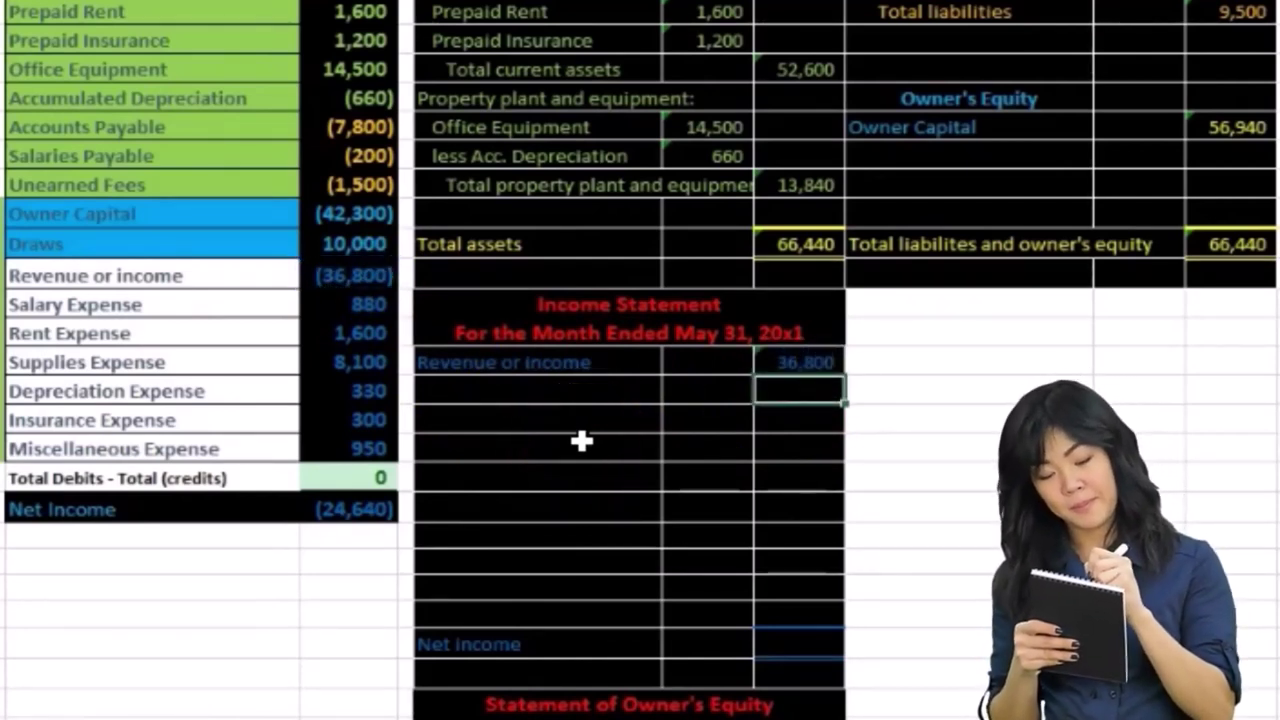
# Step: Add the heading "Expenses:" in column H directly below Revenue or income on the income statement
pyautogui.moveTo(206, 303); pyautogui.dragTo(203, 433)
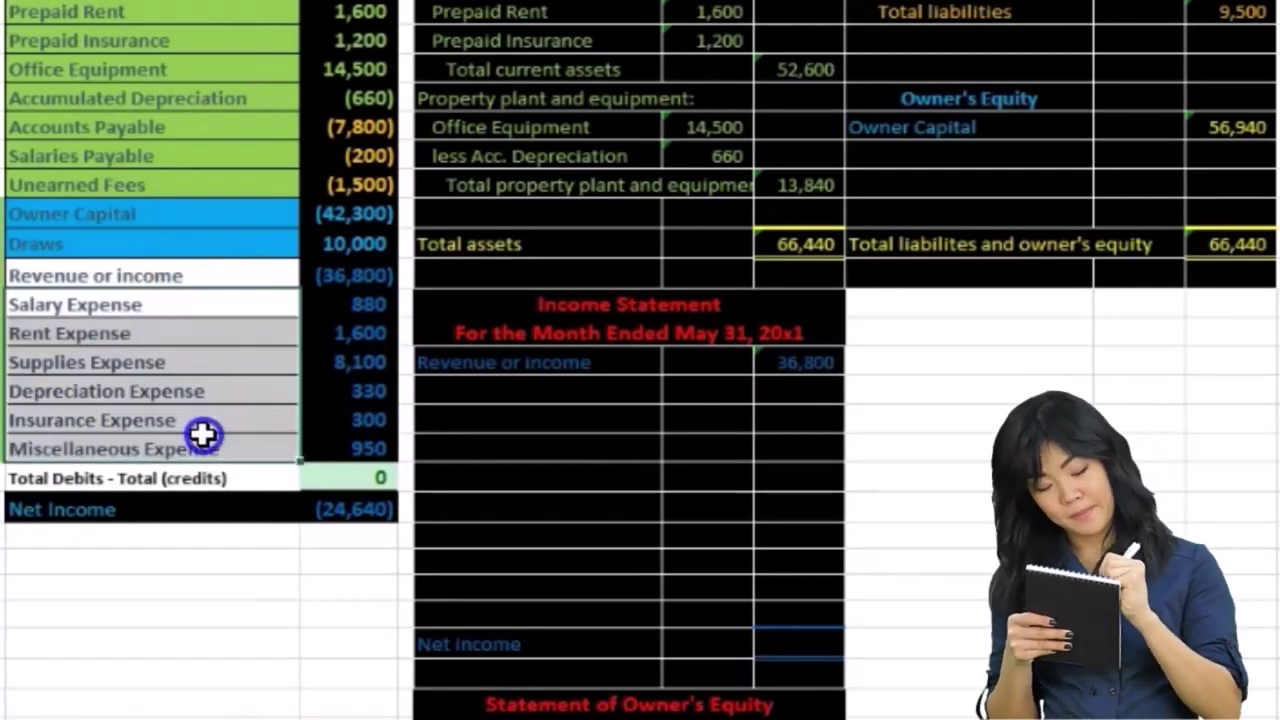
pyautogui.click(523, 398)
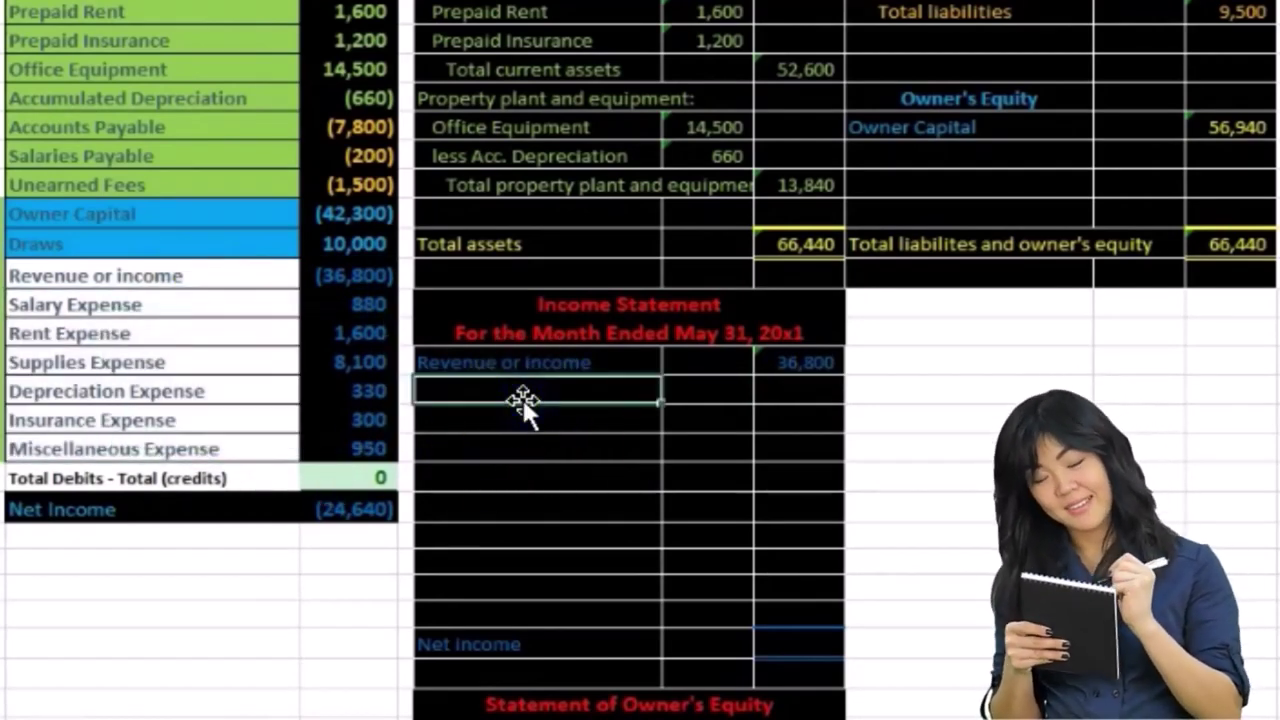
pyautogui.write('Expenses:')
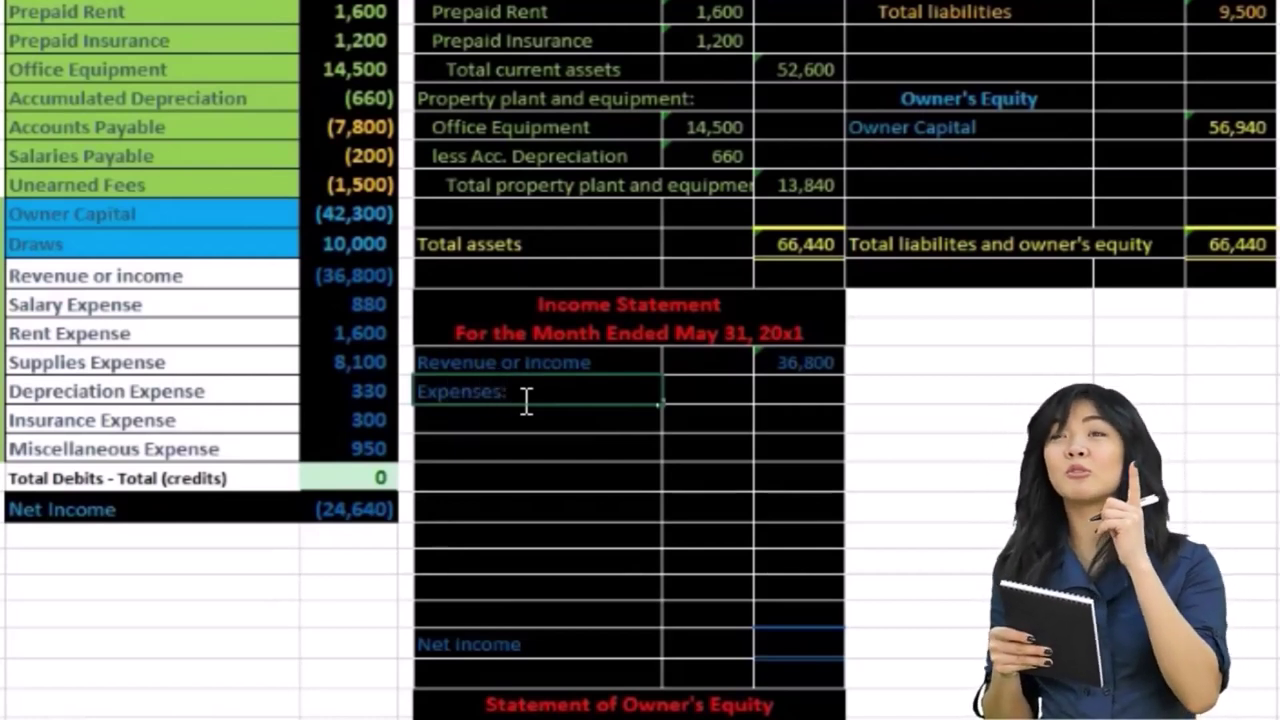
pyautogui.press('Return')
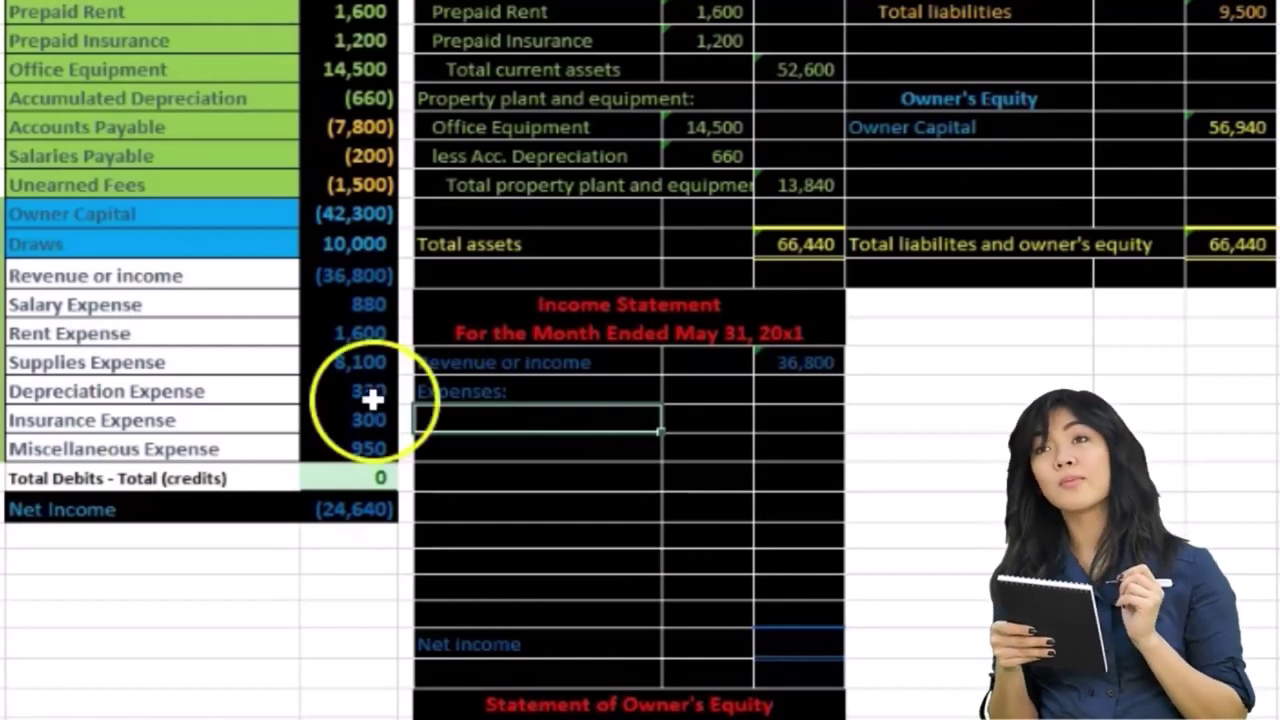
# Step: Copy the account names Salary Expense through Miscellaneous Expense from the trial balance and paste them as values under Expenses
pyautogui.click(188, 310)
pyautogui.click(424, 434)
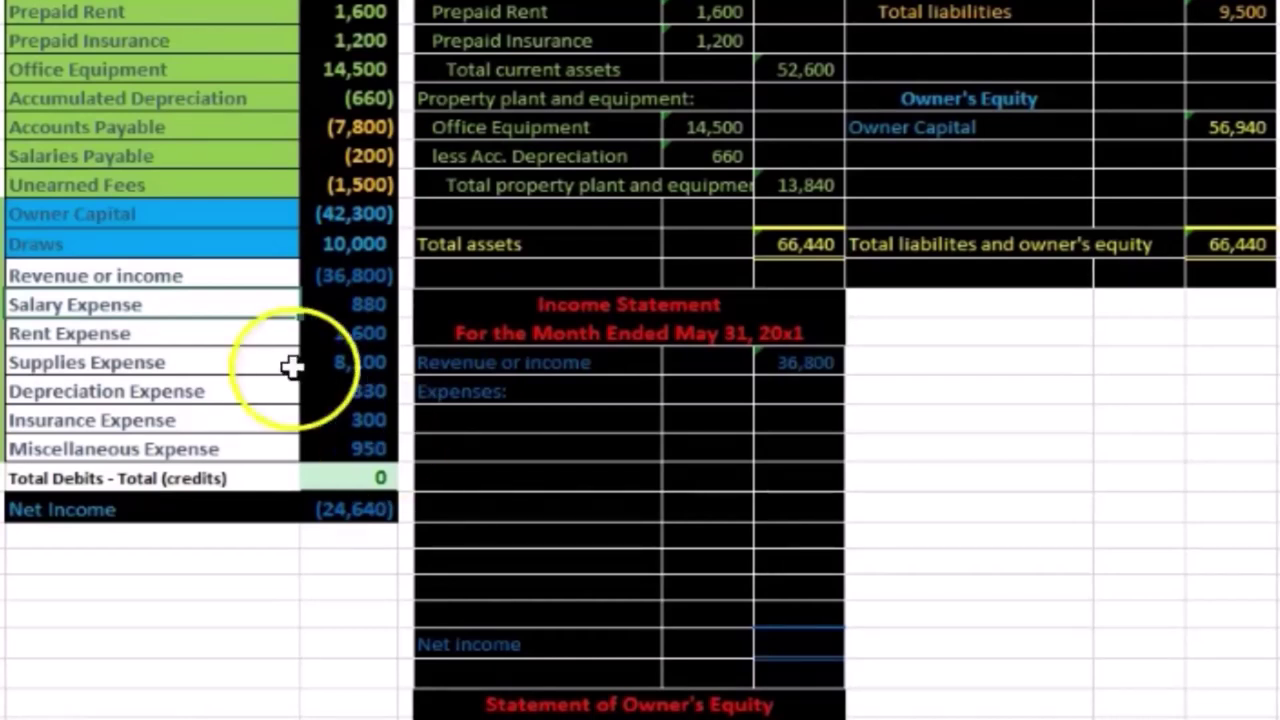
pyautogui.moveTo(166, 306); pyautogui.dragTo(158, 449)
pyautogui.rightClick(160, 447)
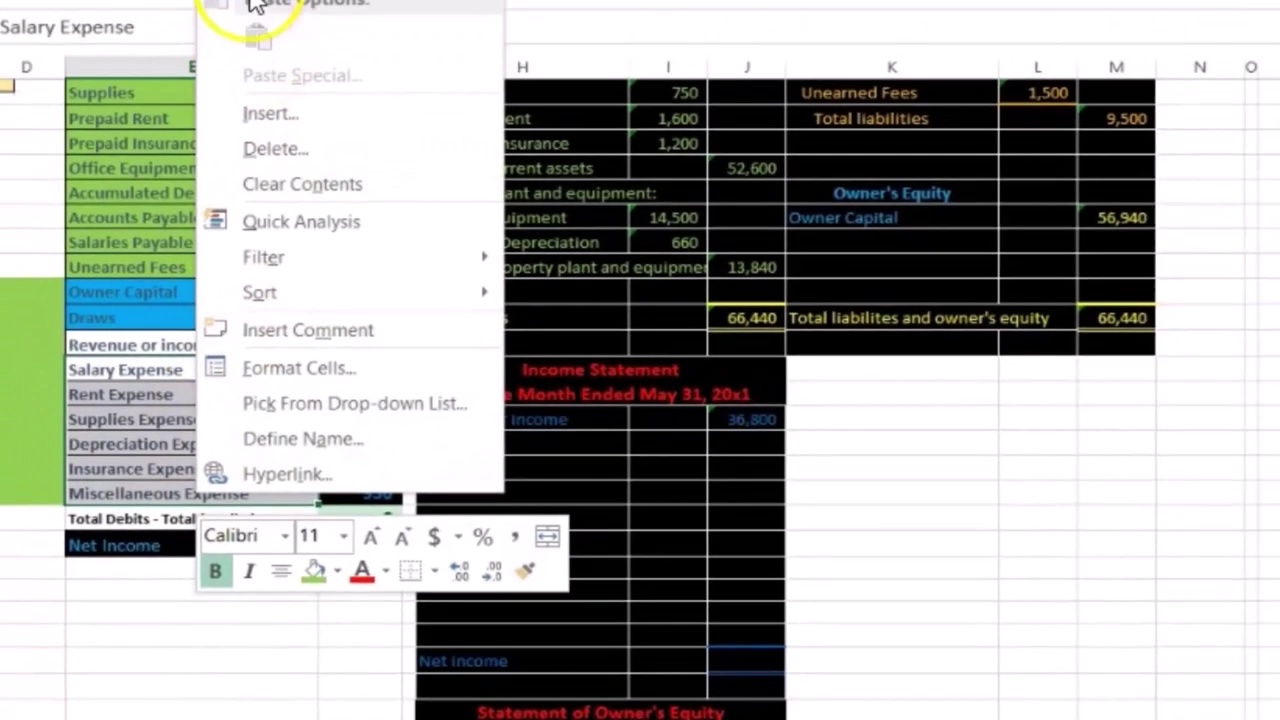
pyautogui.click(252, 1)
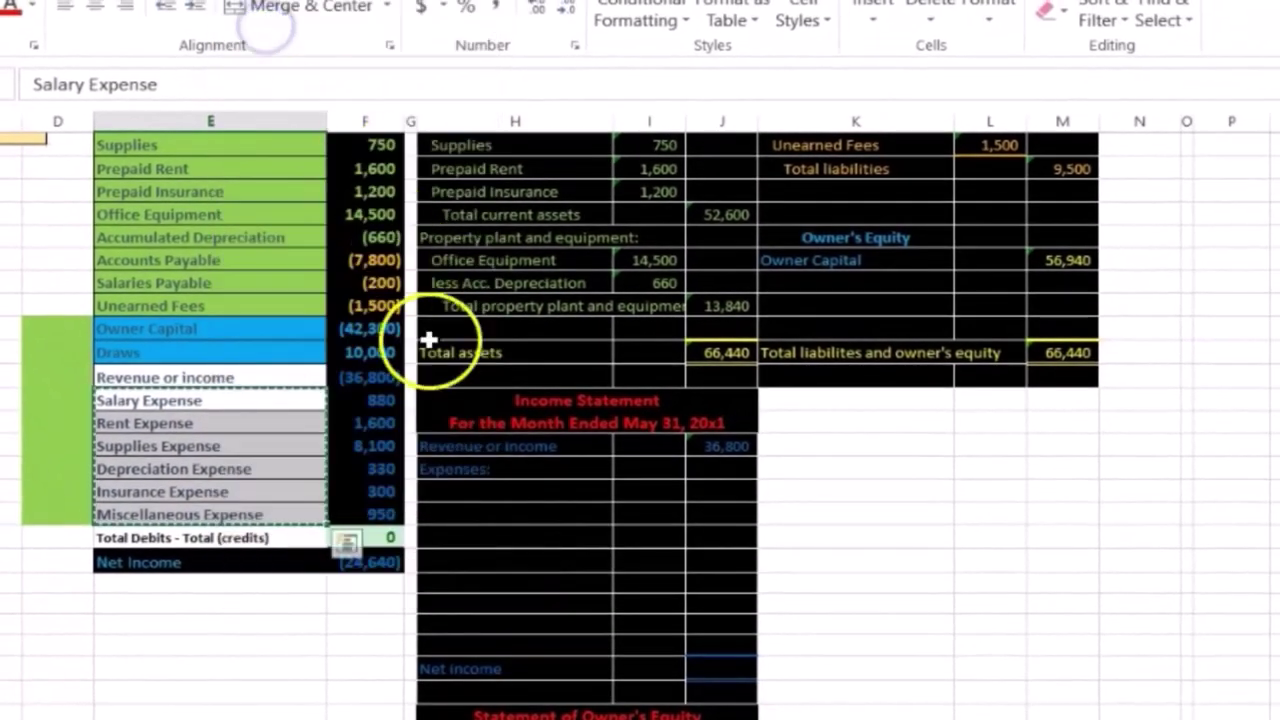
pyautogui.click(484, 468)
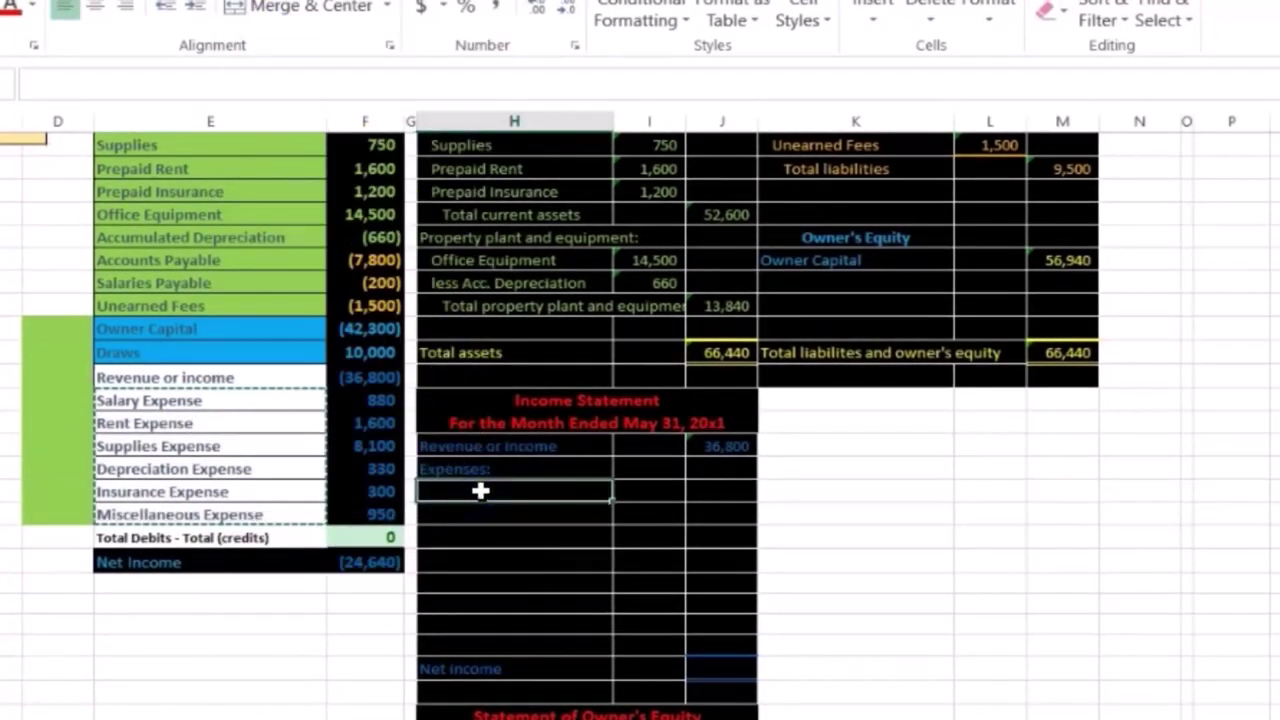
pyautogui.rightClick(479, 492)
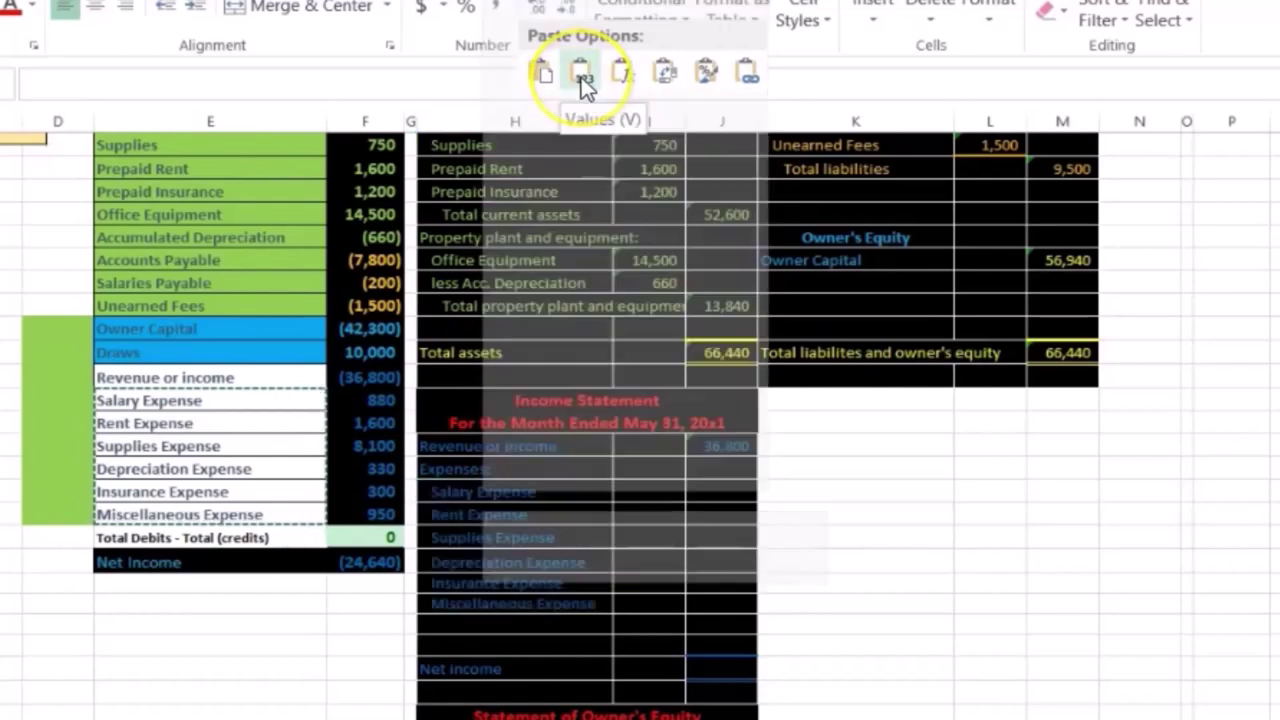
pyautogui.click(581, 77)
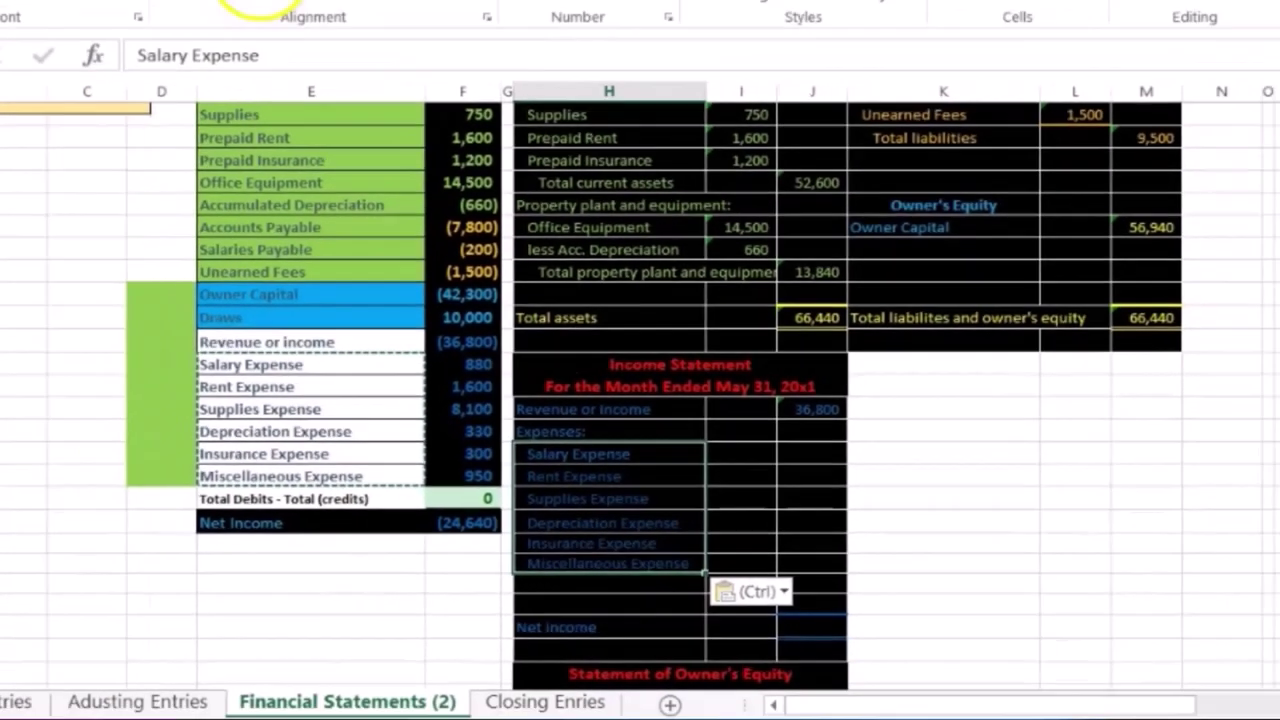
# Step: Remove the indent from the expense names under Expenses on the income statement and indent them one level again
pyautogui.click(398, 136)
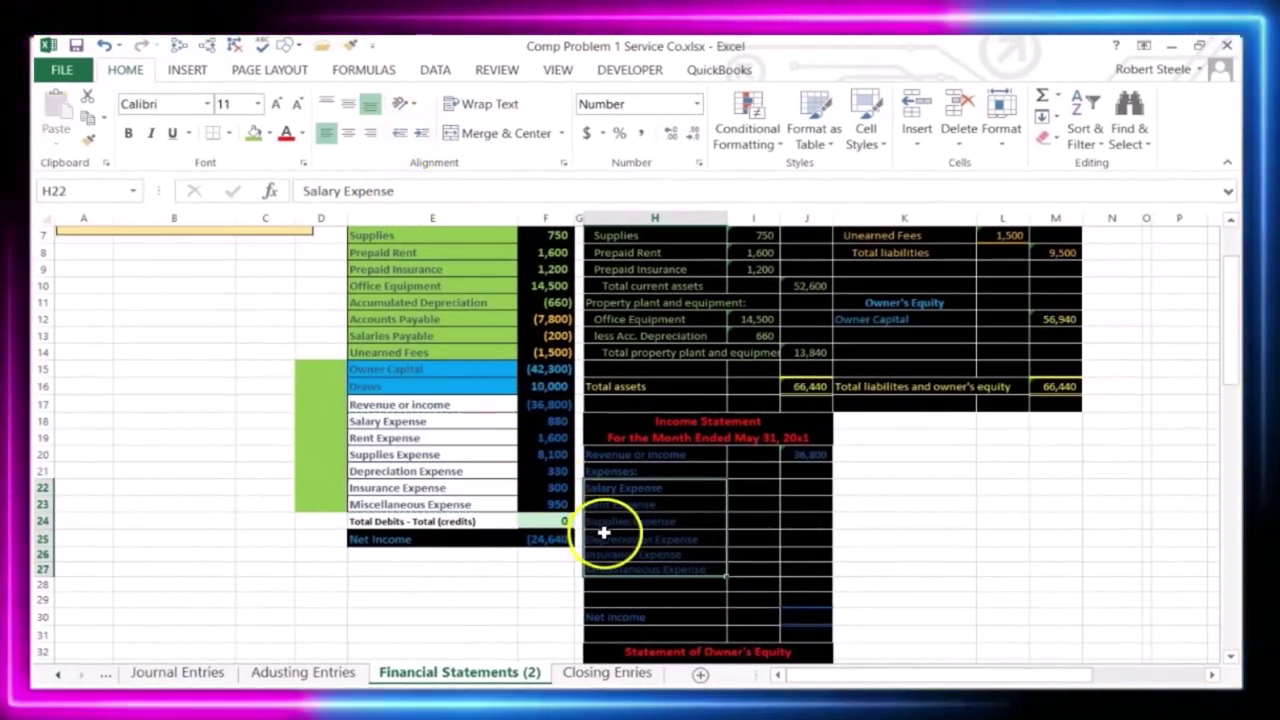
pyautogui.click(423, 138)
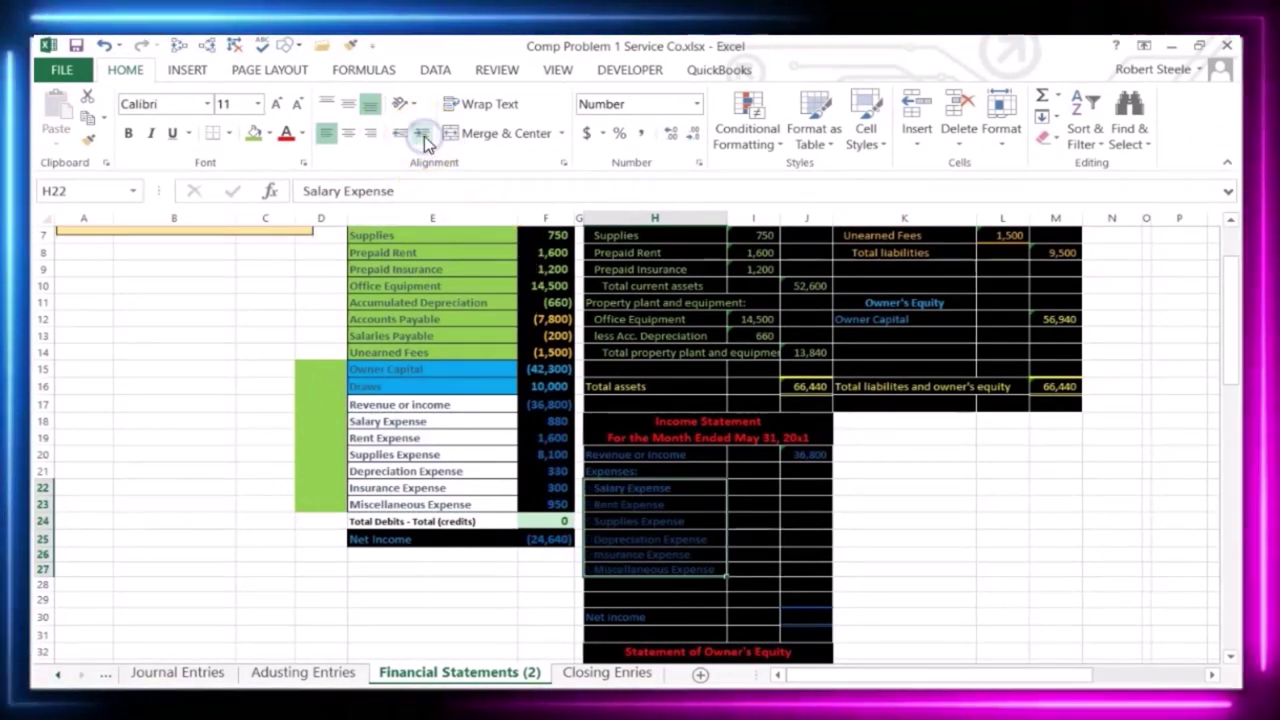
pyautogui.hotkey('ctrl', 'c')
pyautogui.scroll(-2, 111, 599)
pyautogui.click(432, 533)
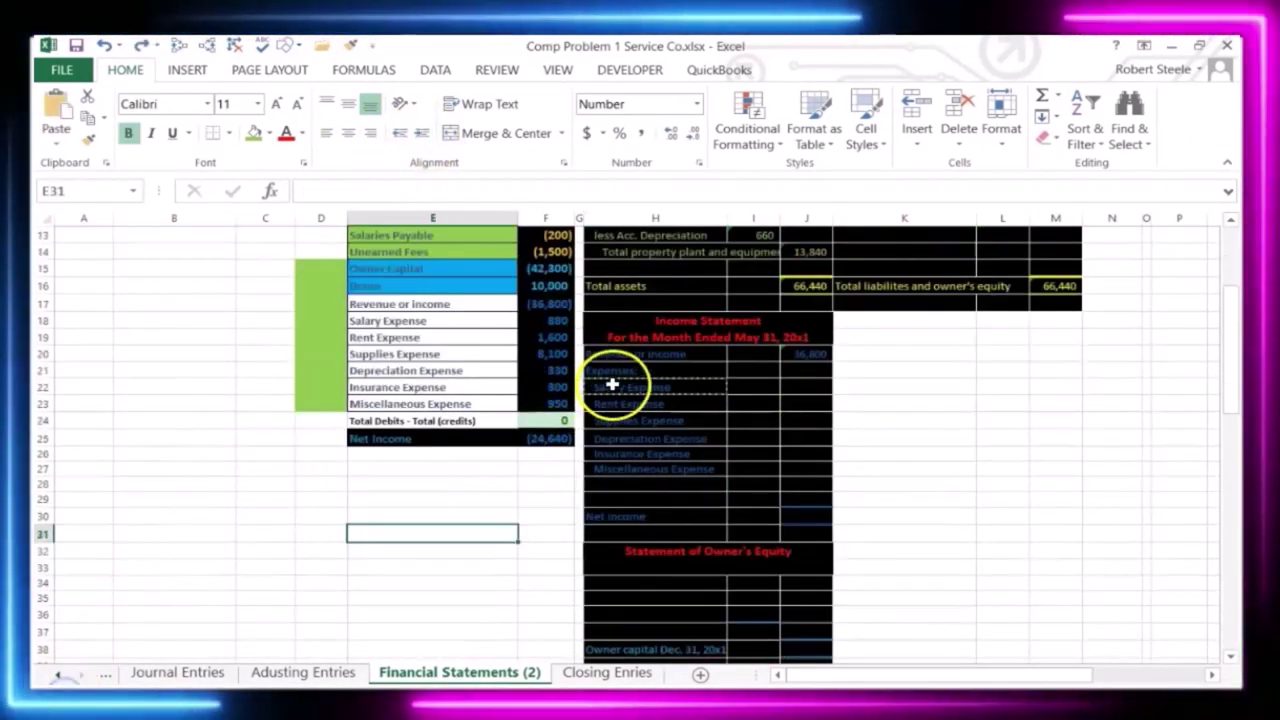
pyautogui.click(635, 372)
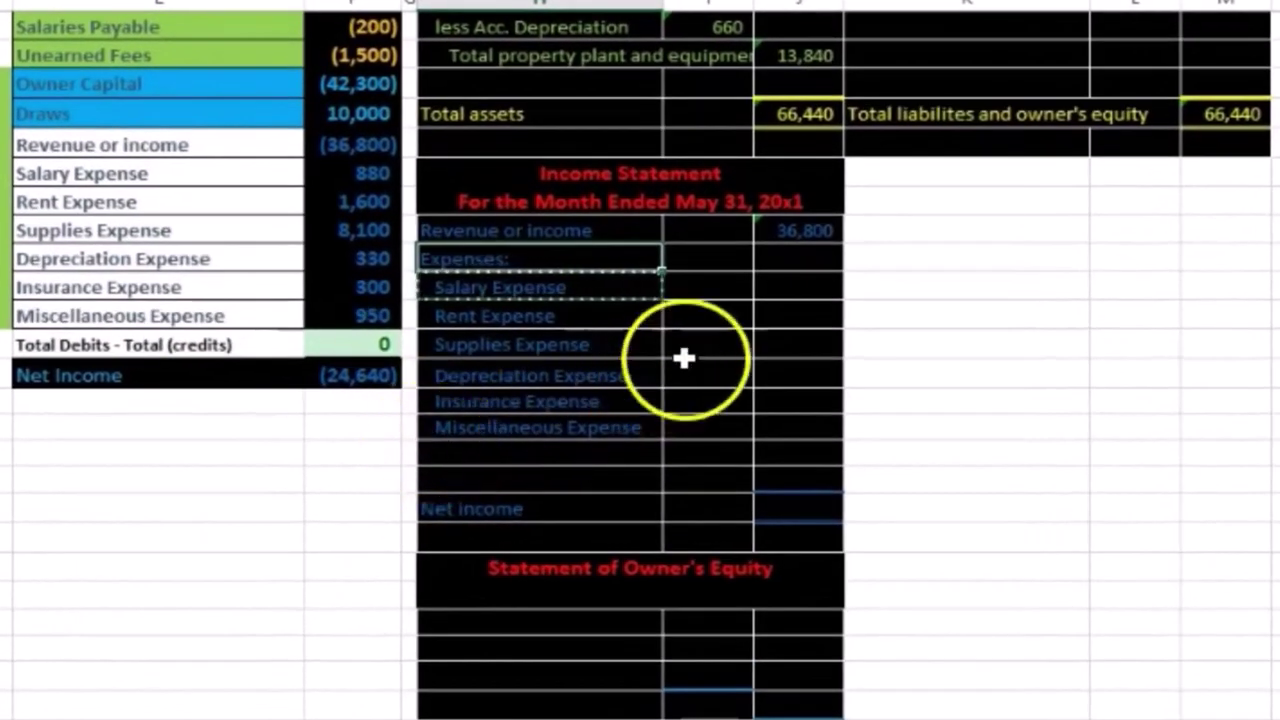
# Step: Enter the Salary Expense amount in column I of the income statement with the formula =F18
pyautogui.click(734, 323)
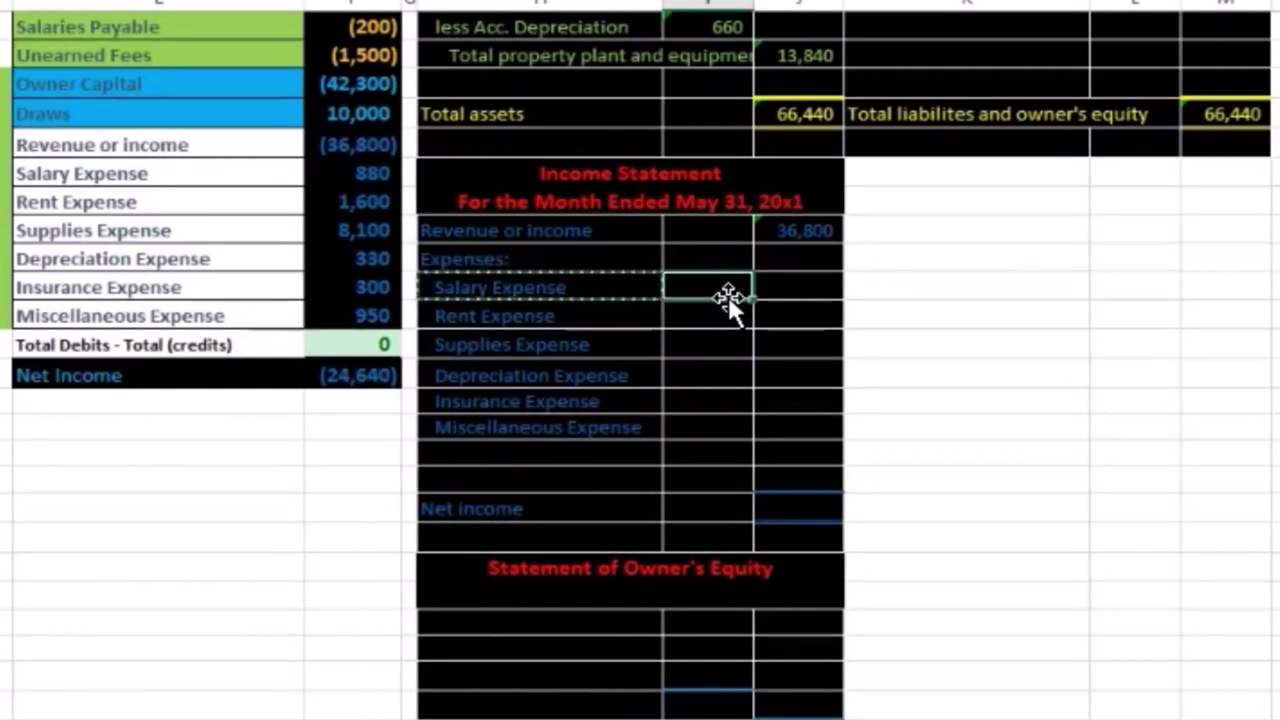
pyautogui.write('=')
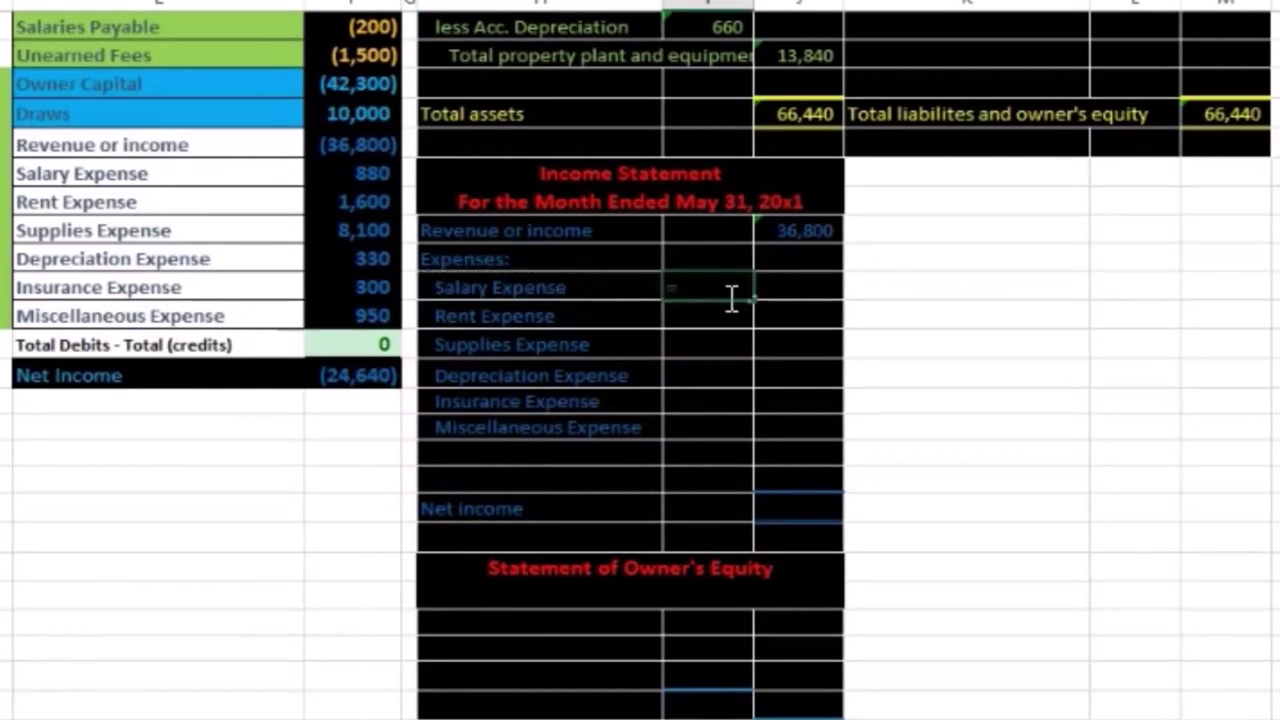
pyautogui.click(358, 178)
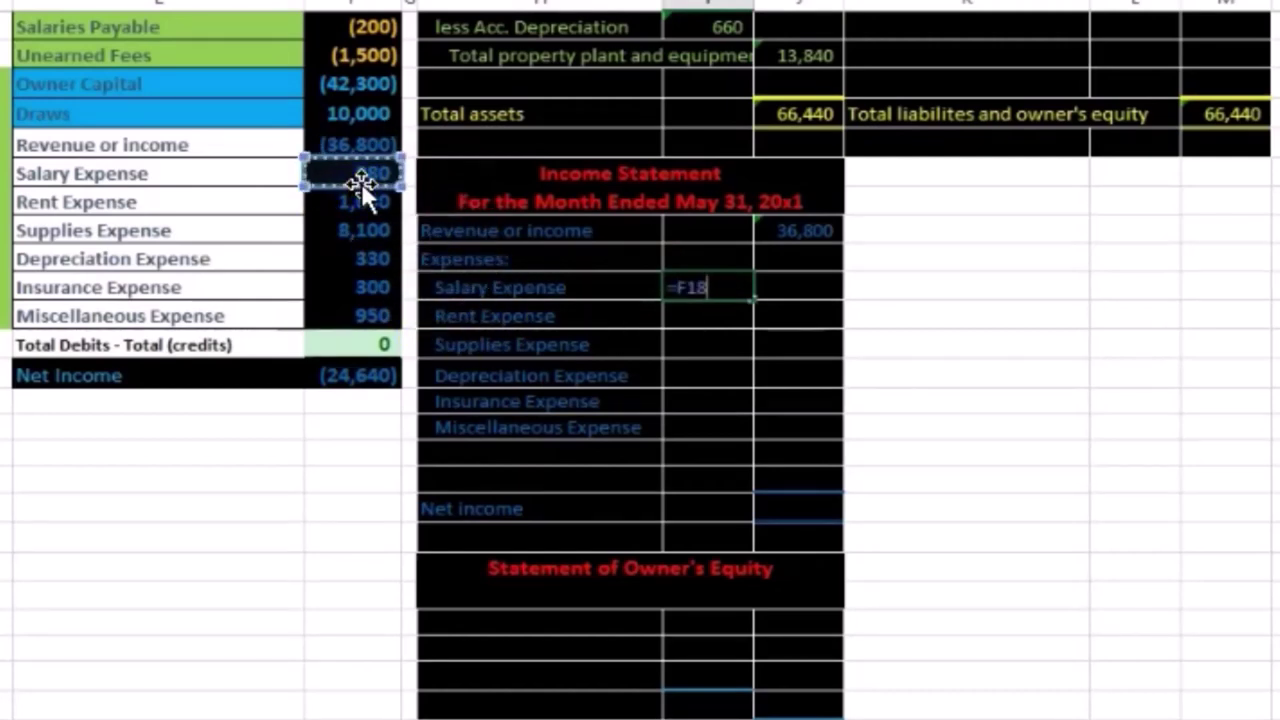
pyautogui.press('Return')
# Step: Link the Rent through Miscellaneous Expense amounts in column I one by one to the trial balance, and clear those five cells
pyautogui.write('=')
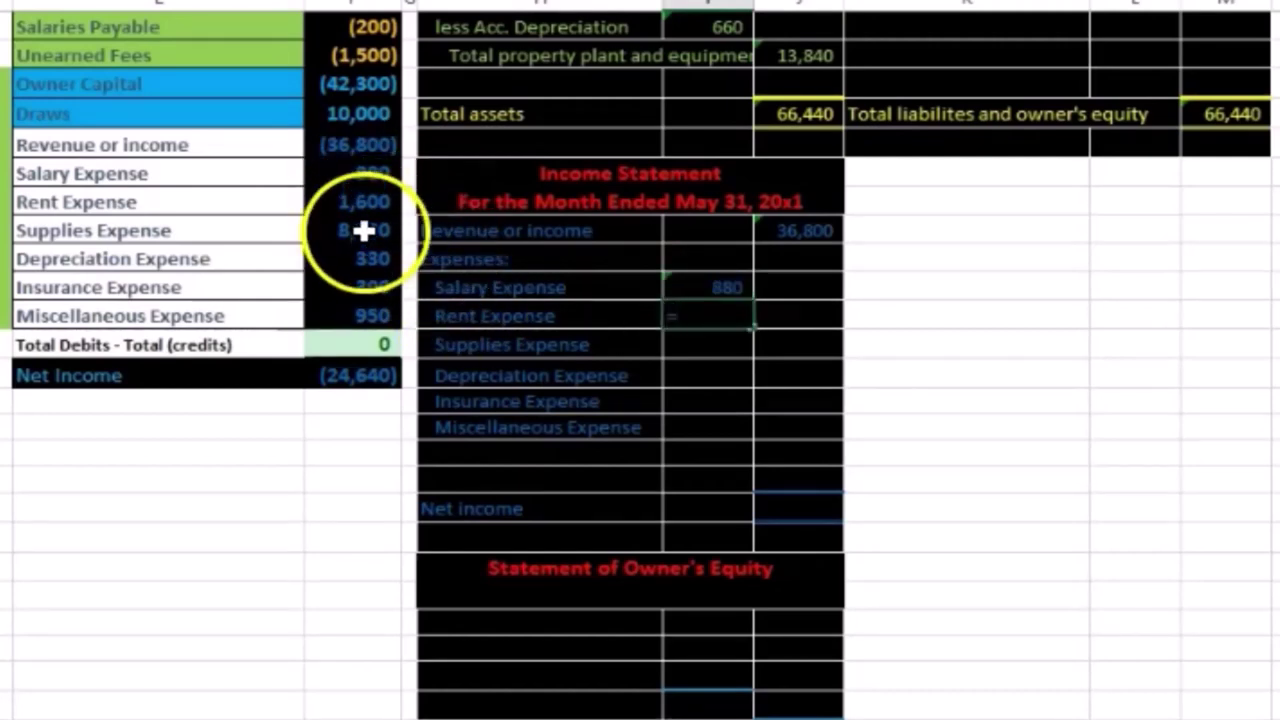
pyautogui.click(363, 201)
pyautogui.press('Return')
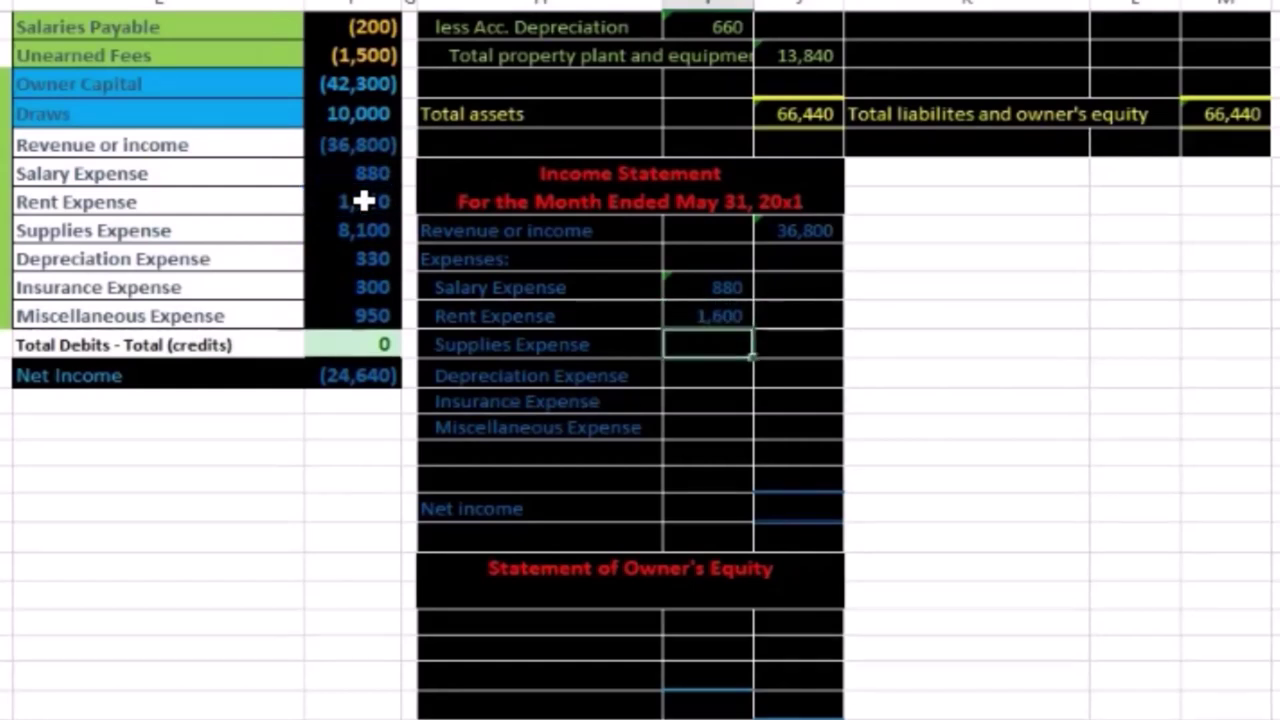
pyautogui.write('=')
pyautogui.click(347, 231)
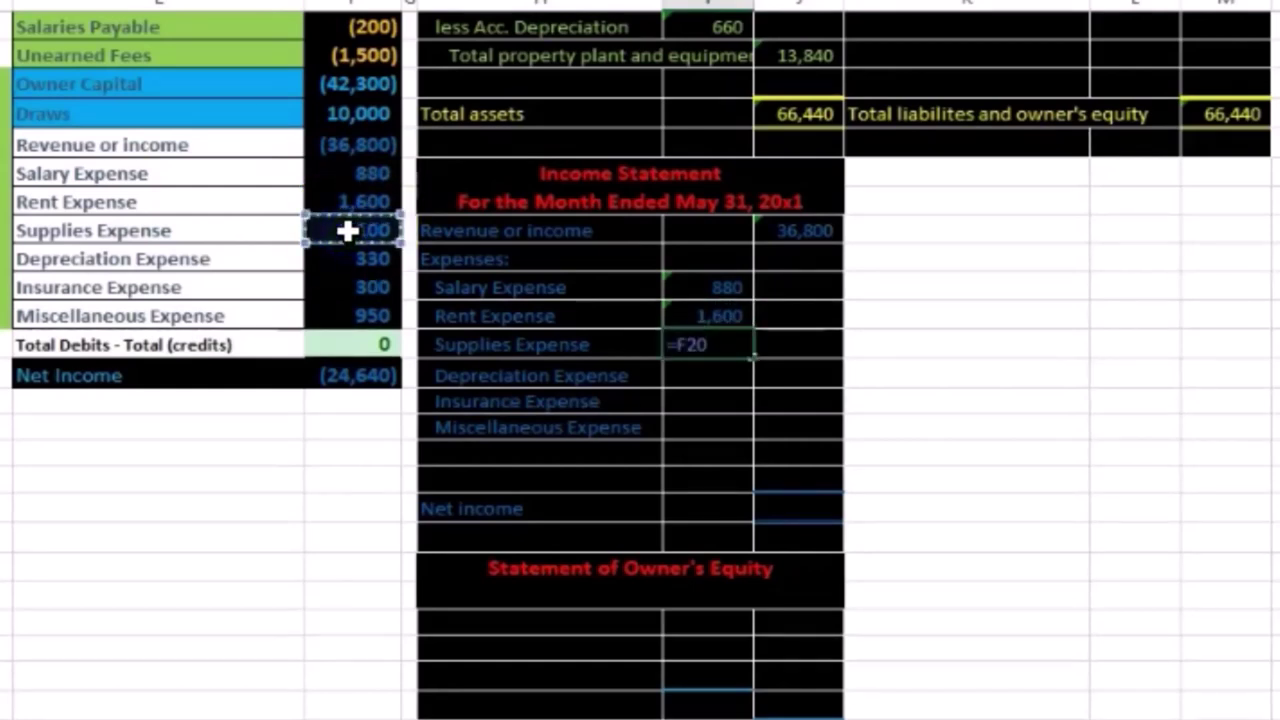
pyautogui.press('Return')
pyautogui.write('=')
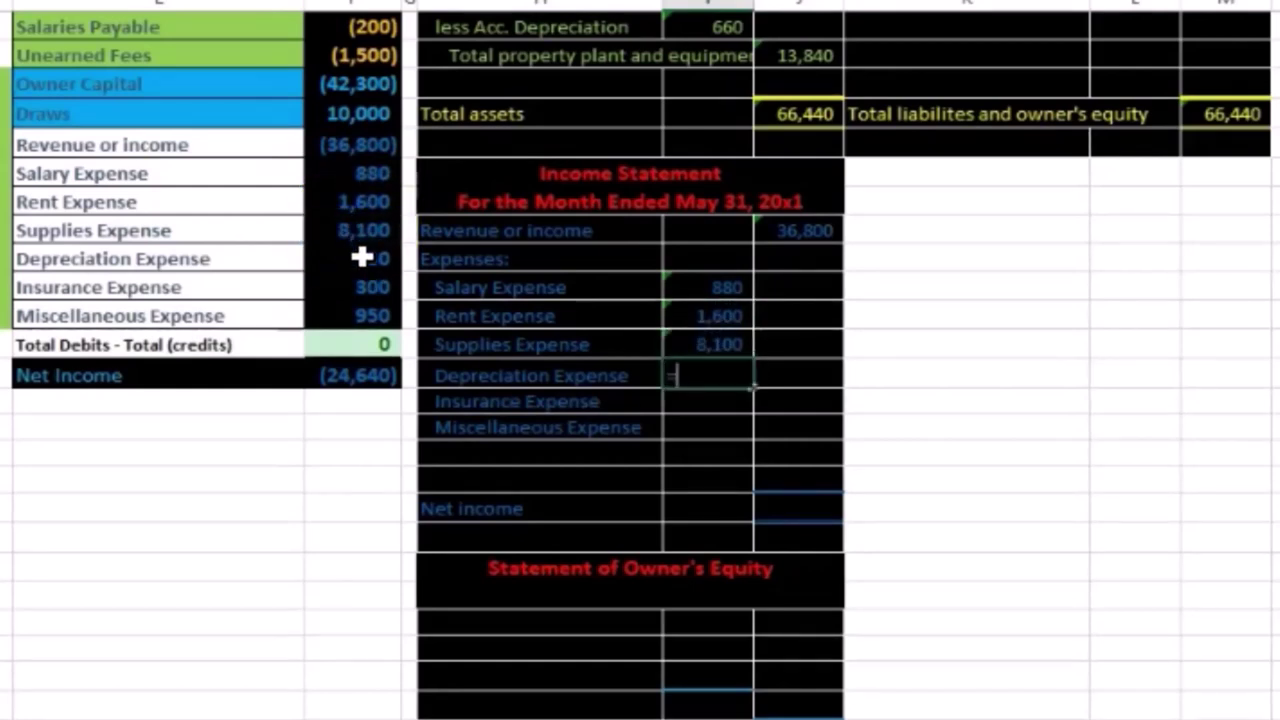
pyautogui.click(362, 258)
pyautogui.press('Return')
pyautogui.write('=')
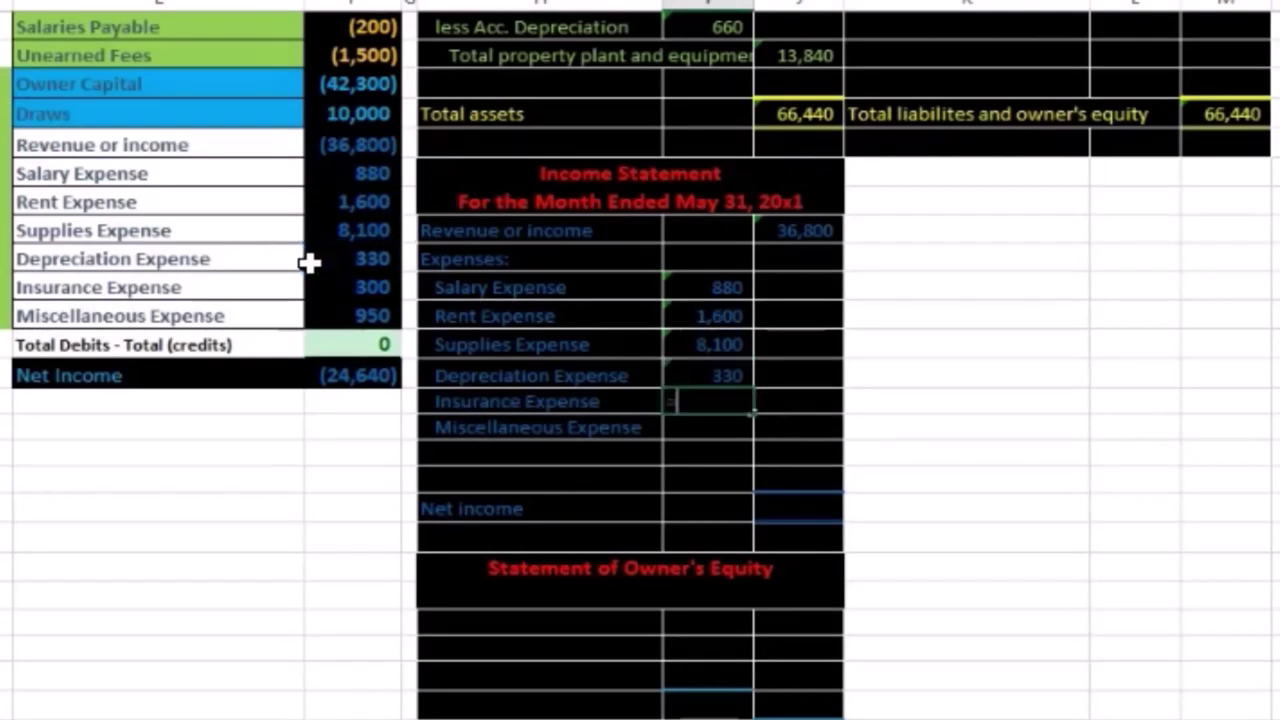
pyautogui.click(350, 286)
pyautogui.press('Return')
pyautogui.write('=')
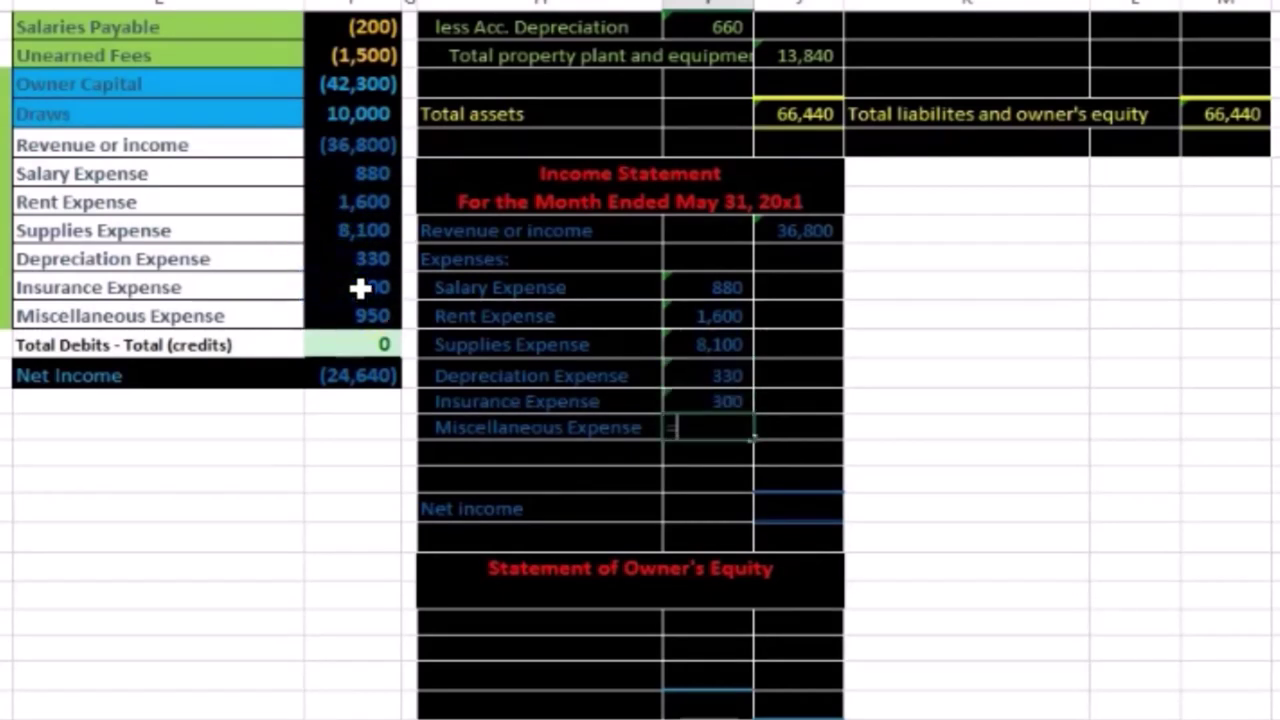
pyautogui.click(370, 315)
pyautogui.press('Return')
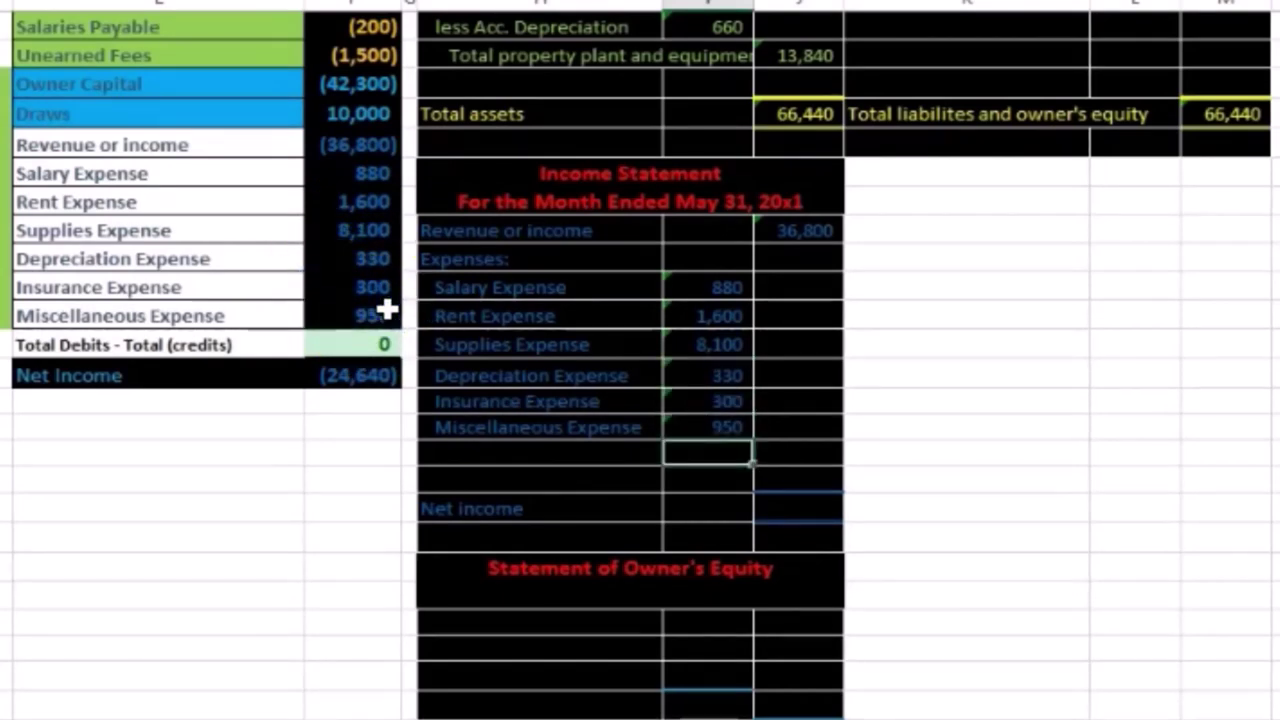
pyautogui.moveTo(714, 318); pyautogui.dragTo(703, 414)
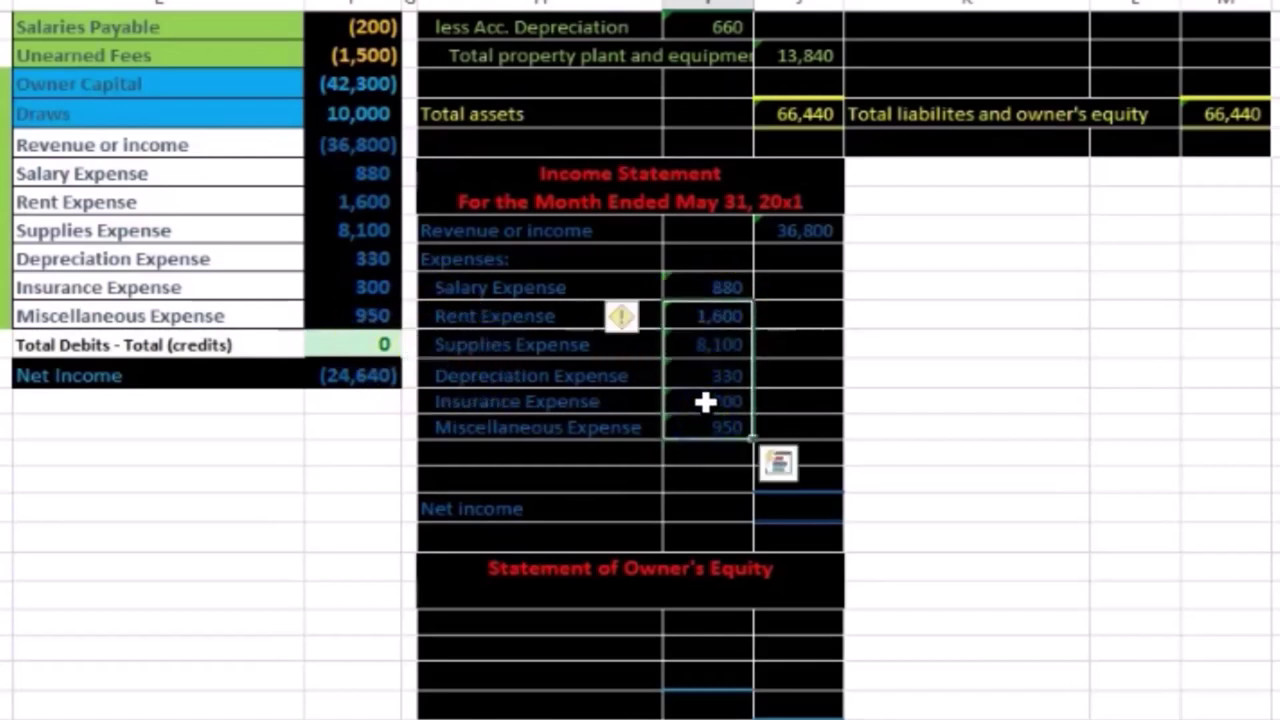
pyautogui.press('Delete')
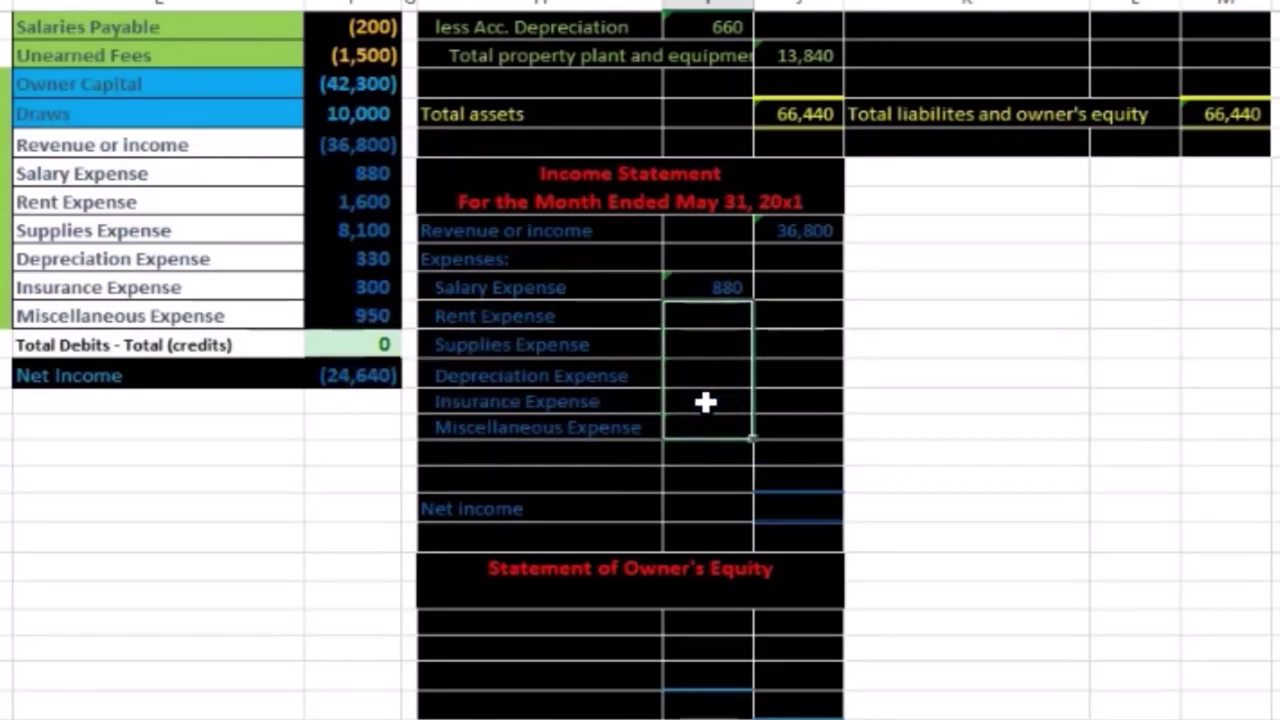
# Step: Fill the Salary Expense formula down column I through Miscellaneous Expense on the income statement
pyautogui.click(720, 284)
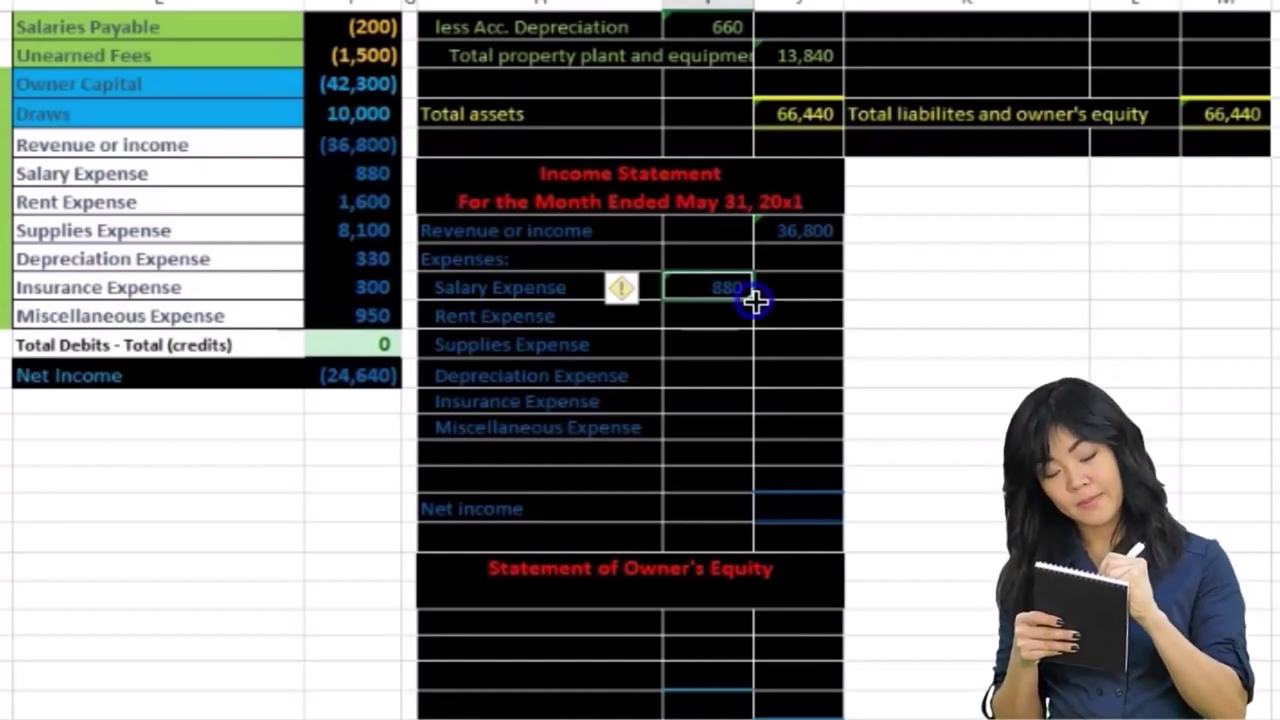
pyautogui.moveTo(754, 300); pyautogui.dragTo(757, 425)
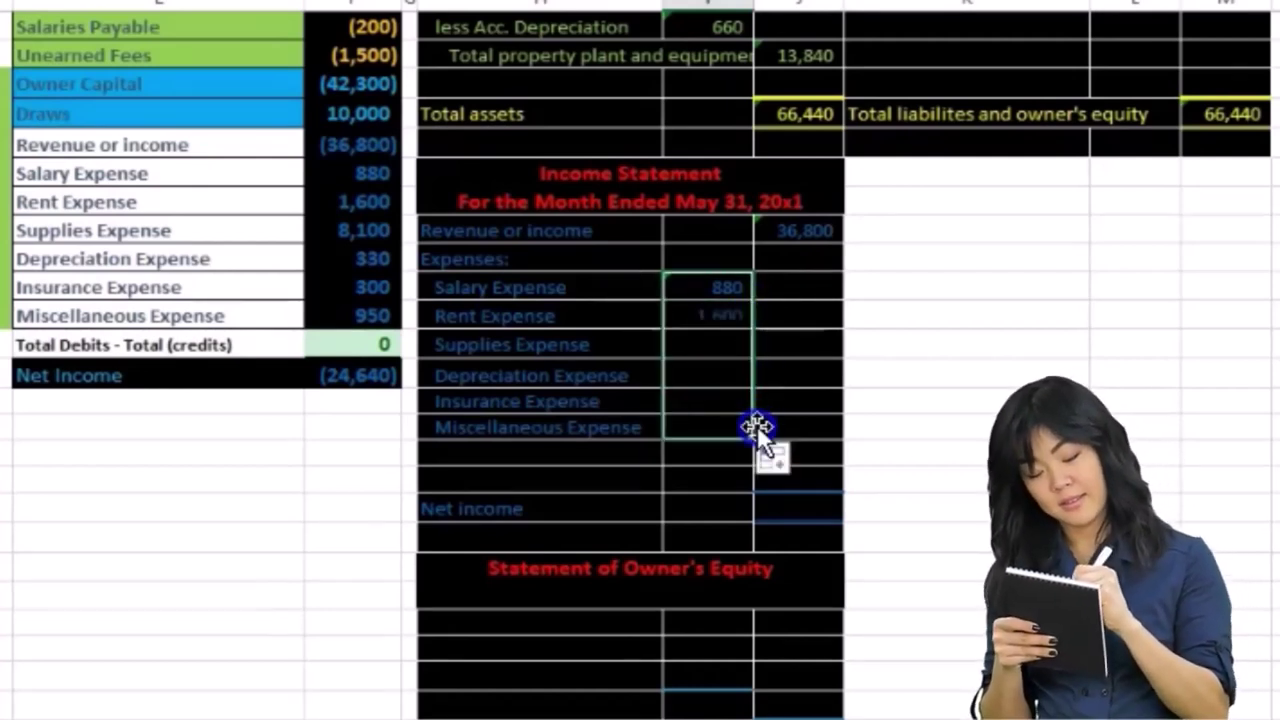
pyautogui.click(723, 476)
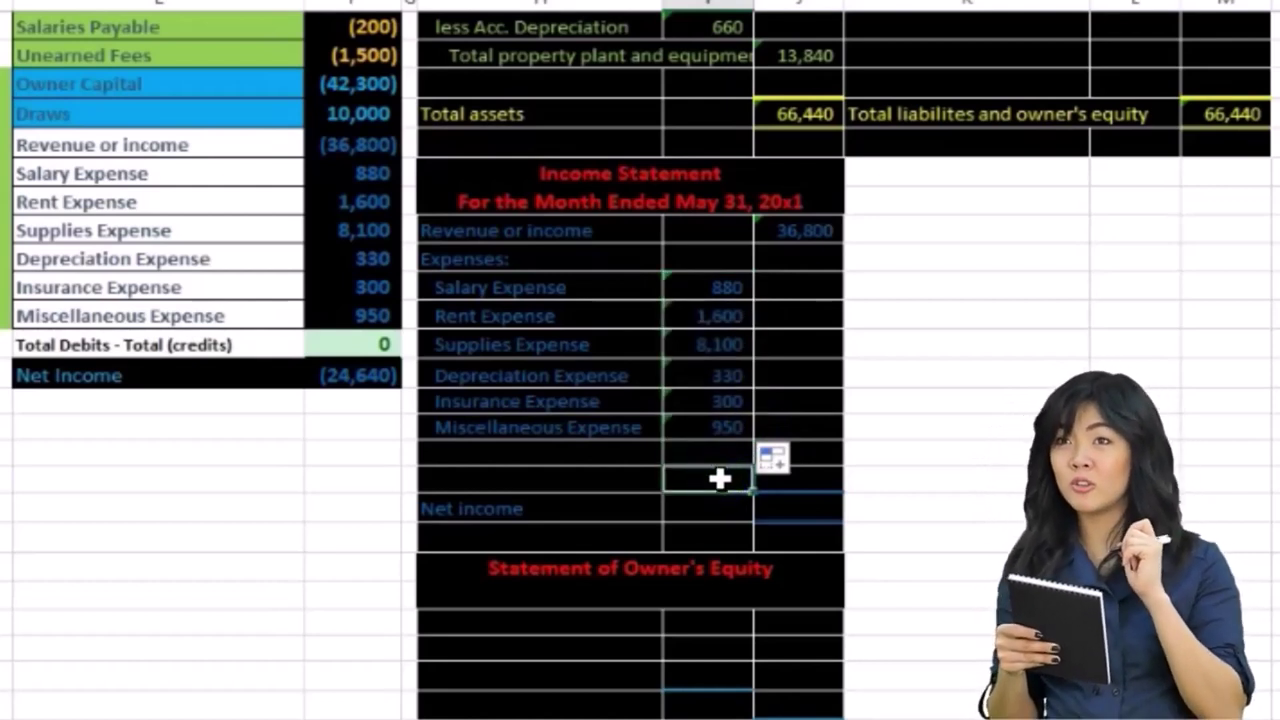
# Step: Check the copied formulas behind the Rent, Supplies and Depreciation Expense amounts on the income statement
pyautogui.doubleClick(720, 318)
pyautogui.press('Return')
pyautogui.doubleClick(714, 342)
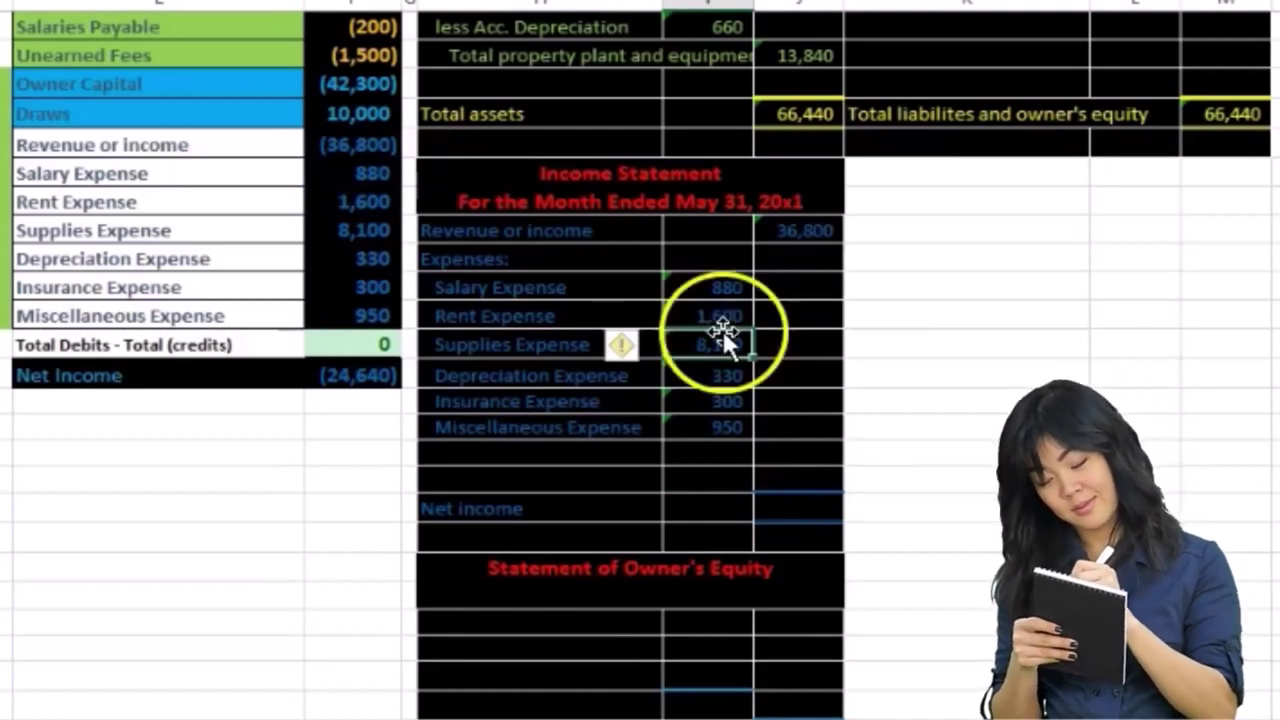
pyautogui.press('Return')
pyautogui.doubleClick(720, 377)
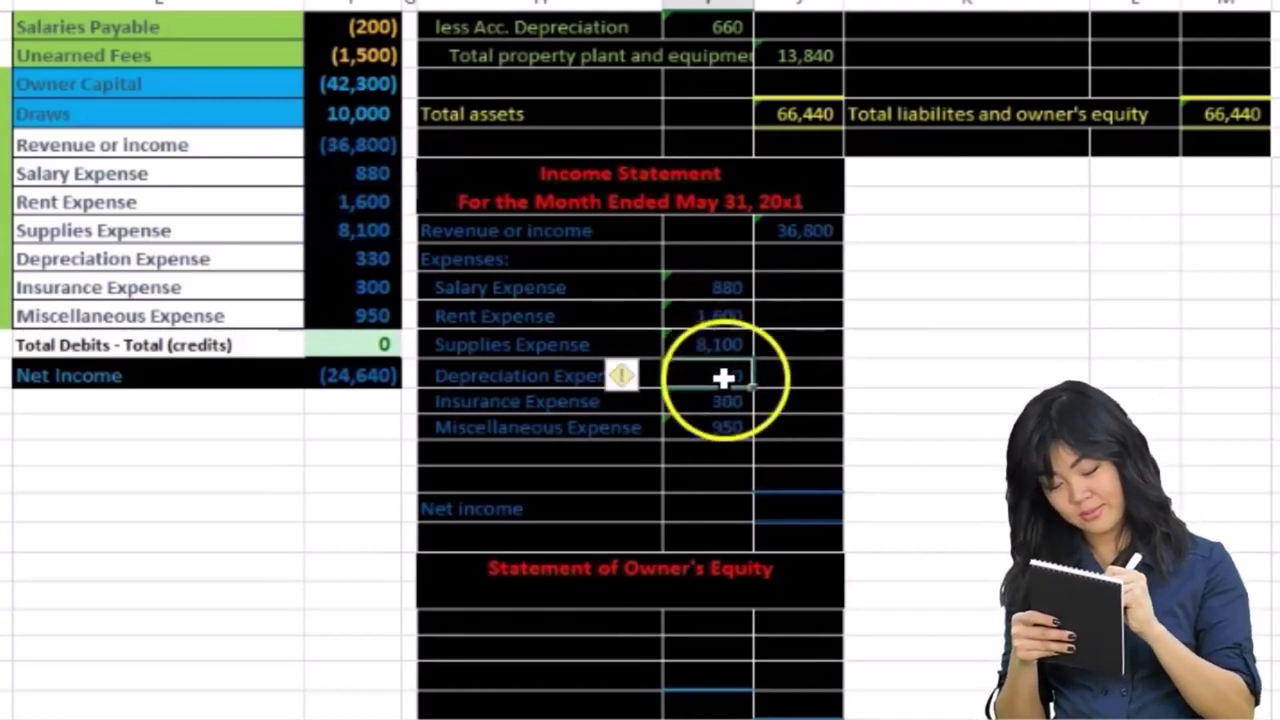
pyautogui.press('Return')
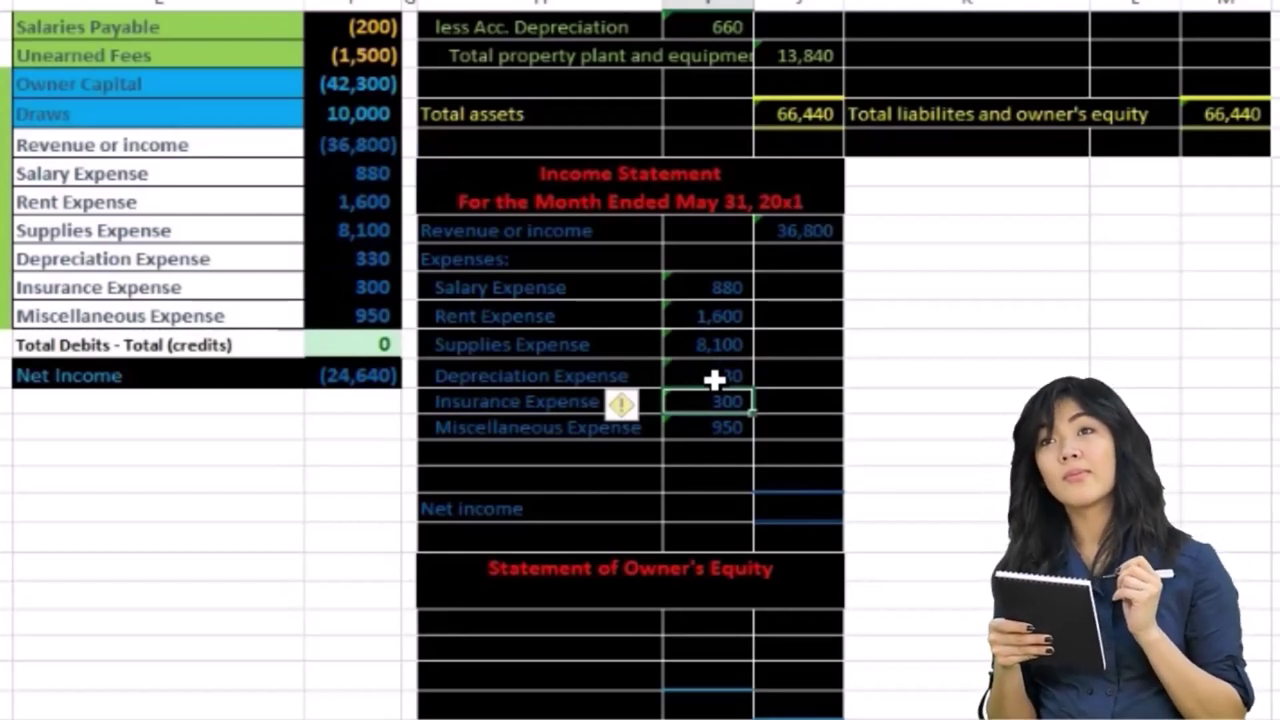
# Step: Add the label "Total Expenses" in H28 below Miscellaneous Expense, indented one level deeper than the expense names
pyautogui.click(623, 445)
pyautogui.write('Total Expense')
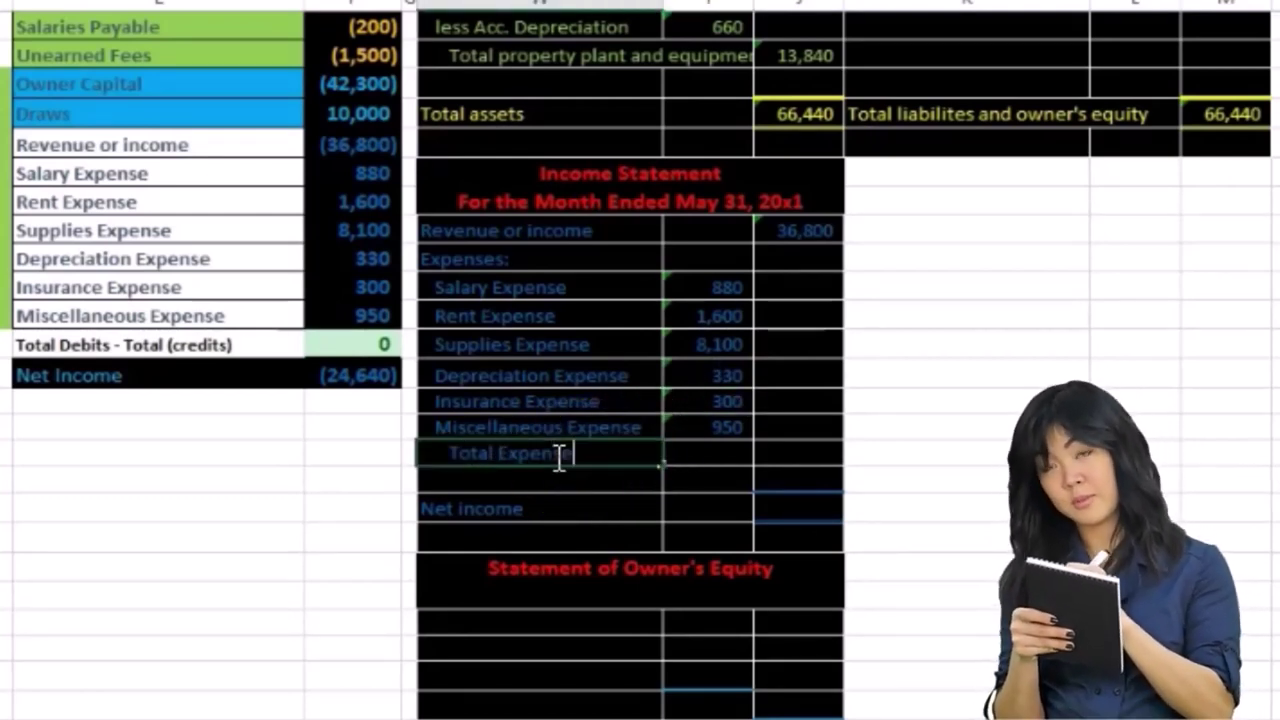
pyautogui.write('s')
pyautogui.hotkey('ctrl', 'Return')
pyautogui.click(554, 455)
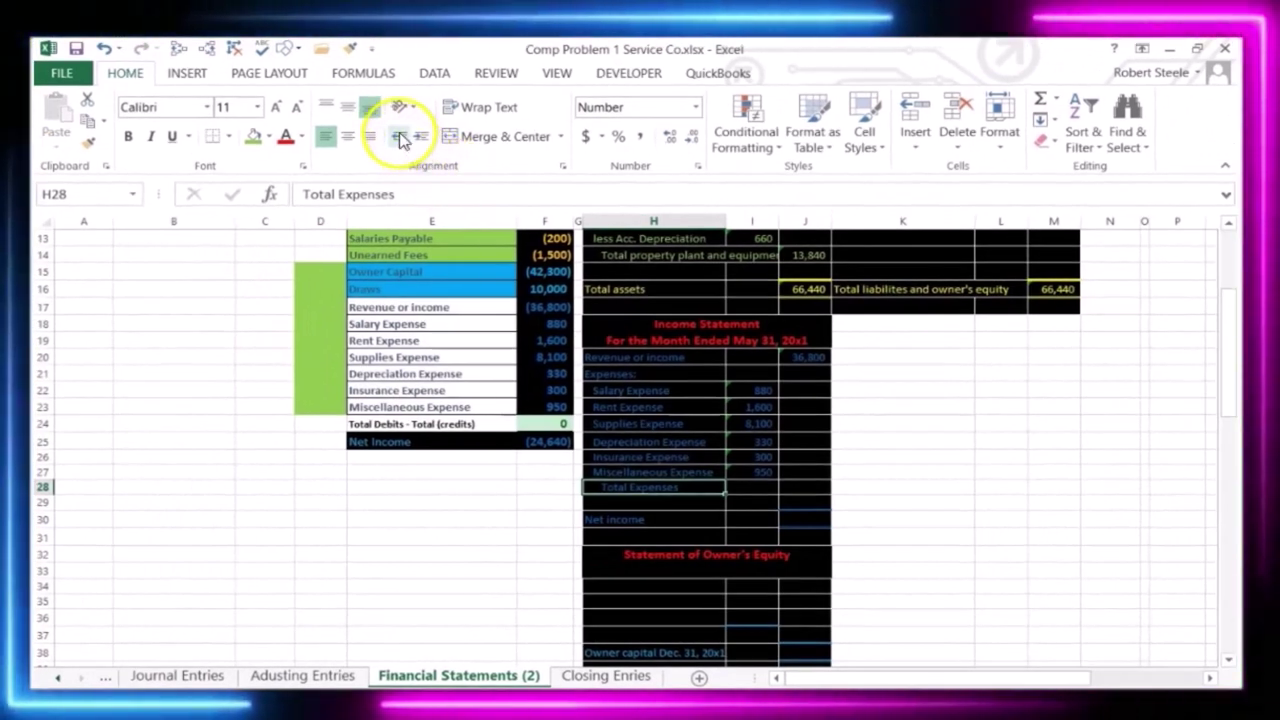
pyautogui.click(418, 133)
pyautogui.click(423, 135)
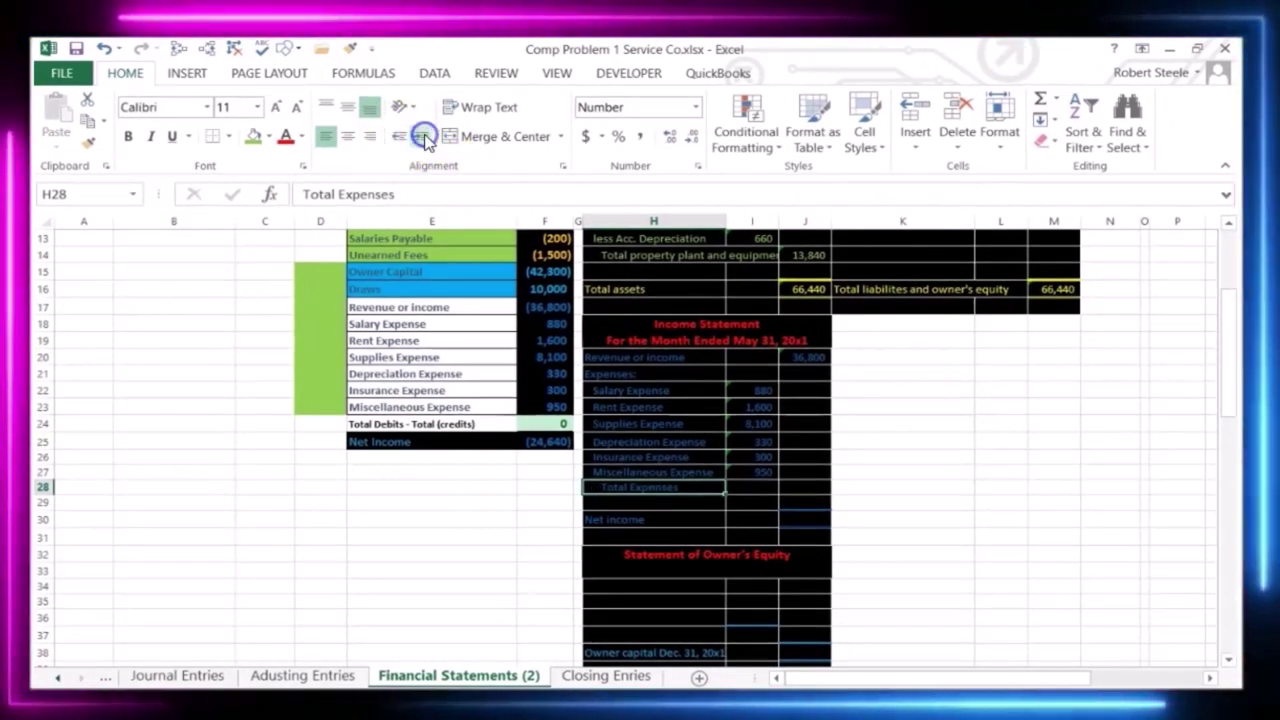
# Step: Total the expenses in J28 of the income statement with a SUM of I22:I27
pyautogui.click(812, 490)
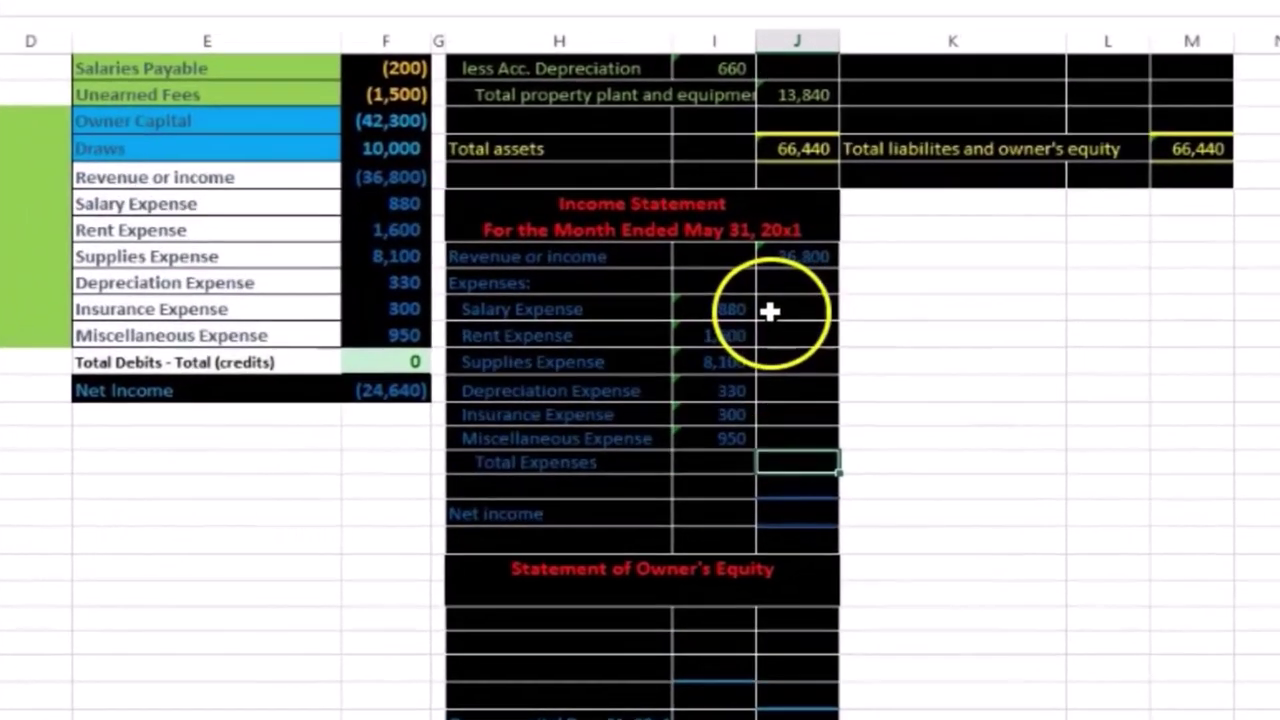
pyautogui.moveTo(760, 389); pyautogui.dragTo(762, 416)
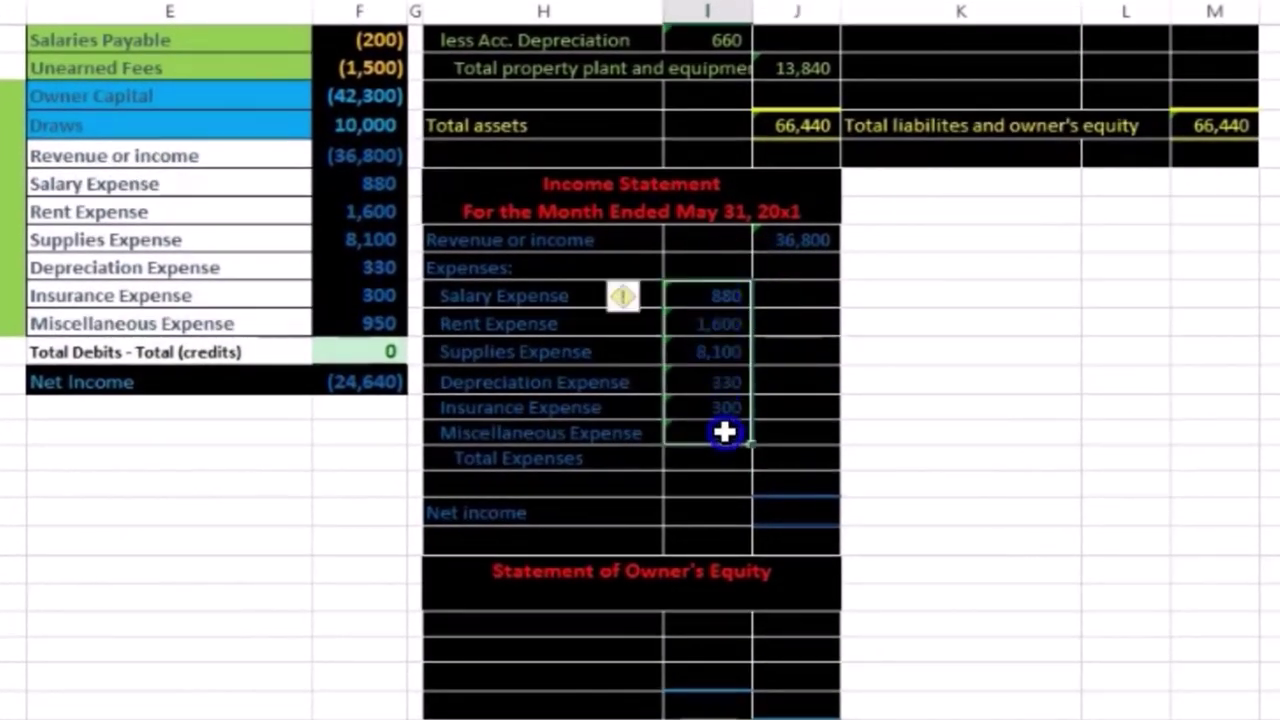
pyautogui.click(814, 456)
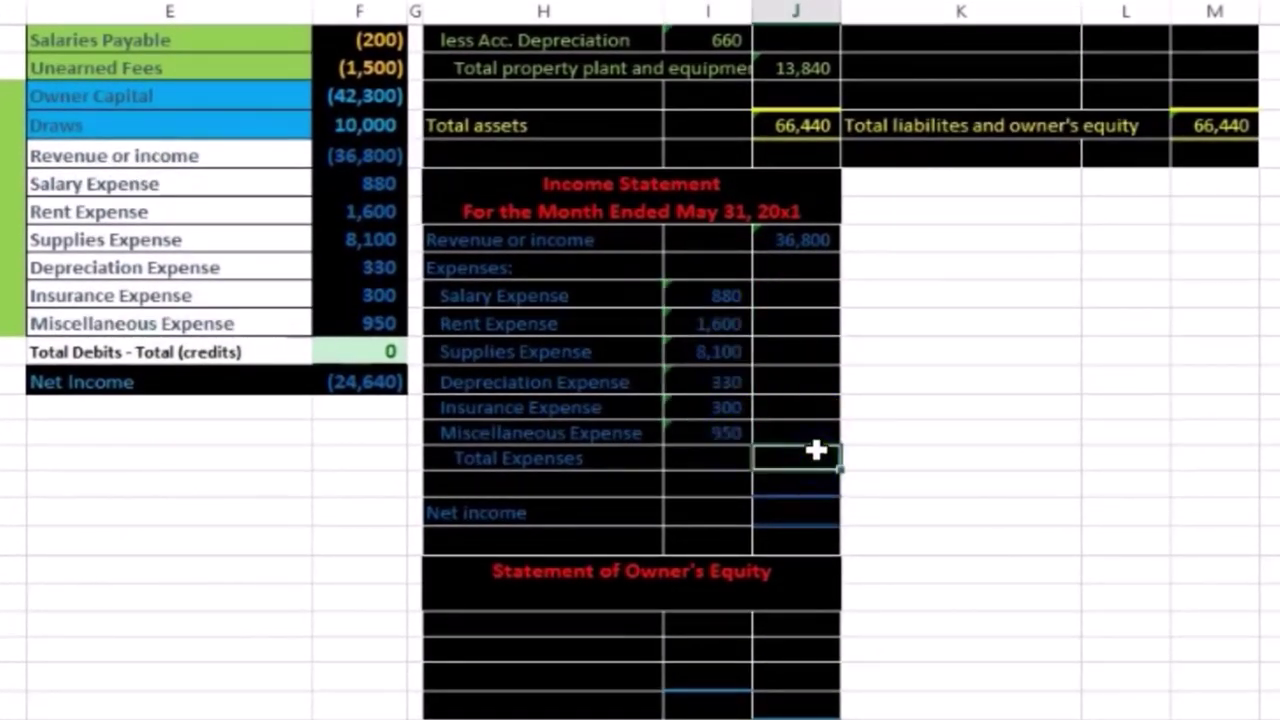
pyautogui.write('=sum(')
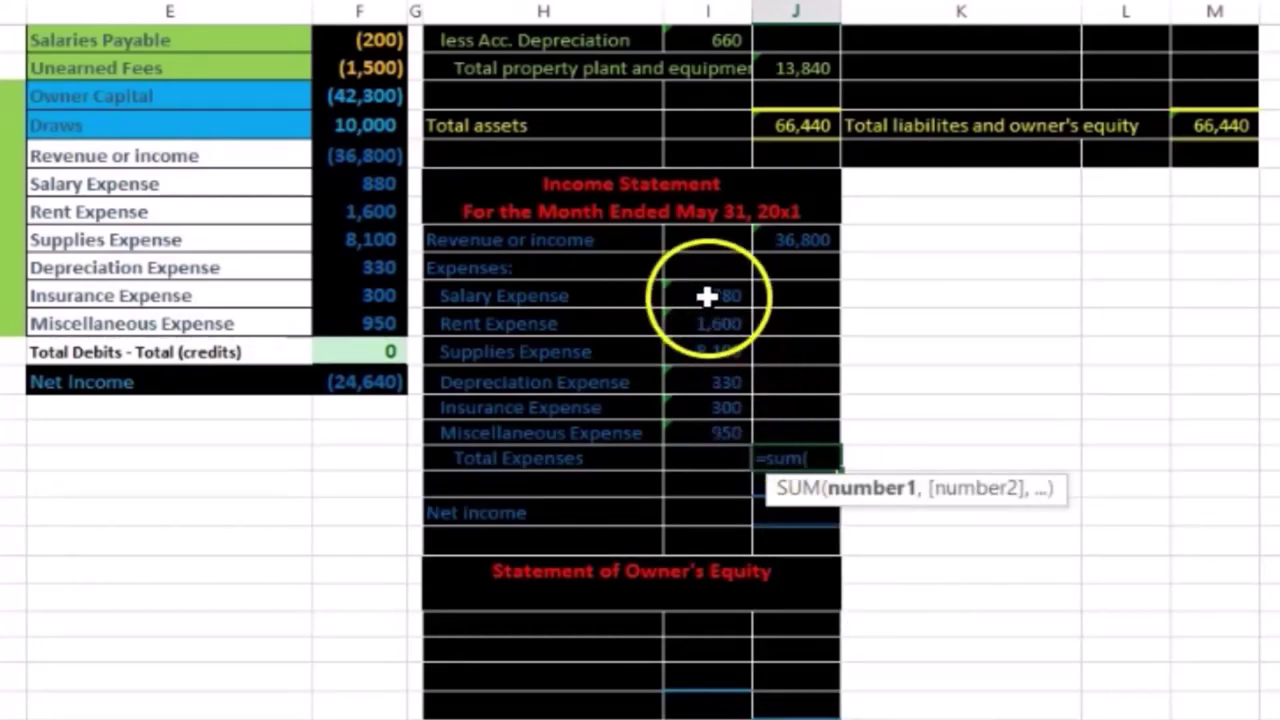
pyautogui.moveTo(706, 291); pyautogui.dragTo(719, 424)
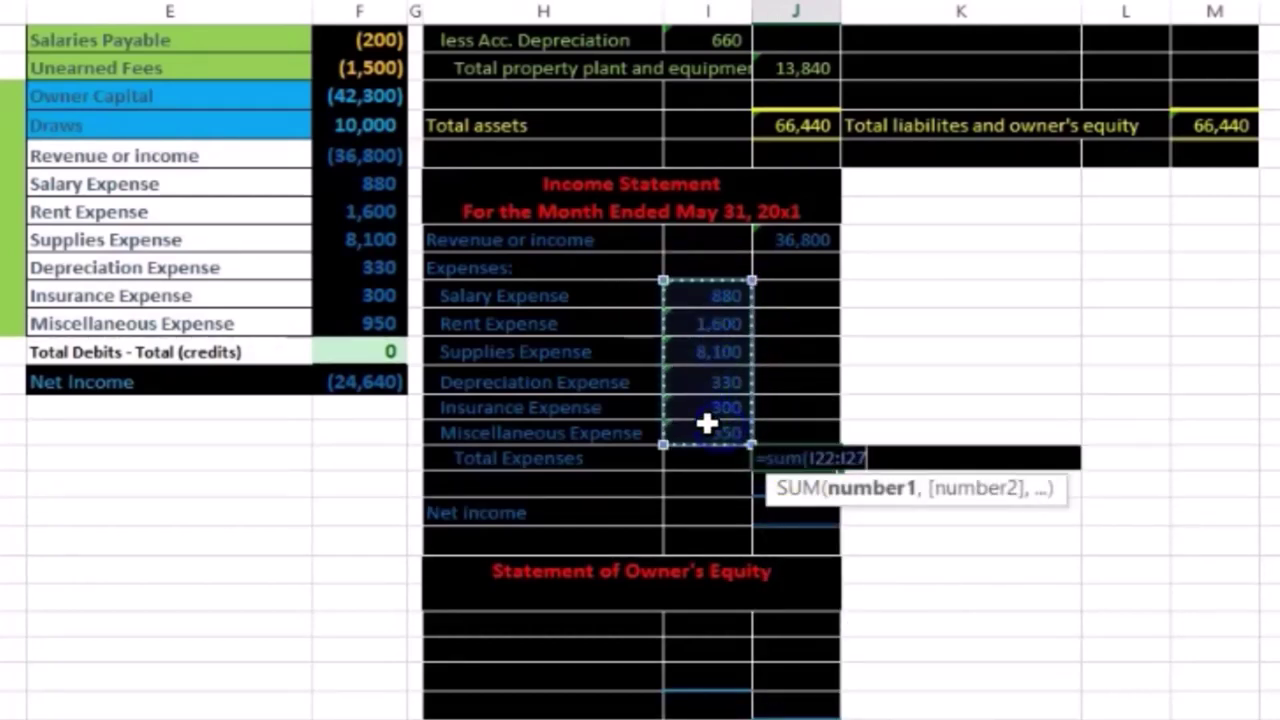
pyautogui.press('Return')
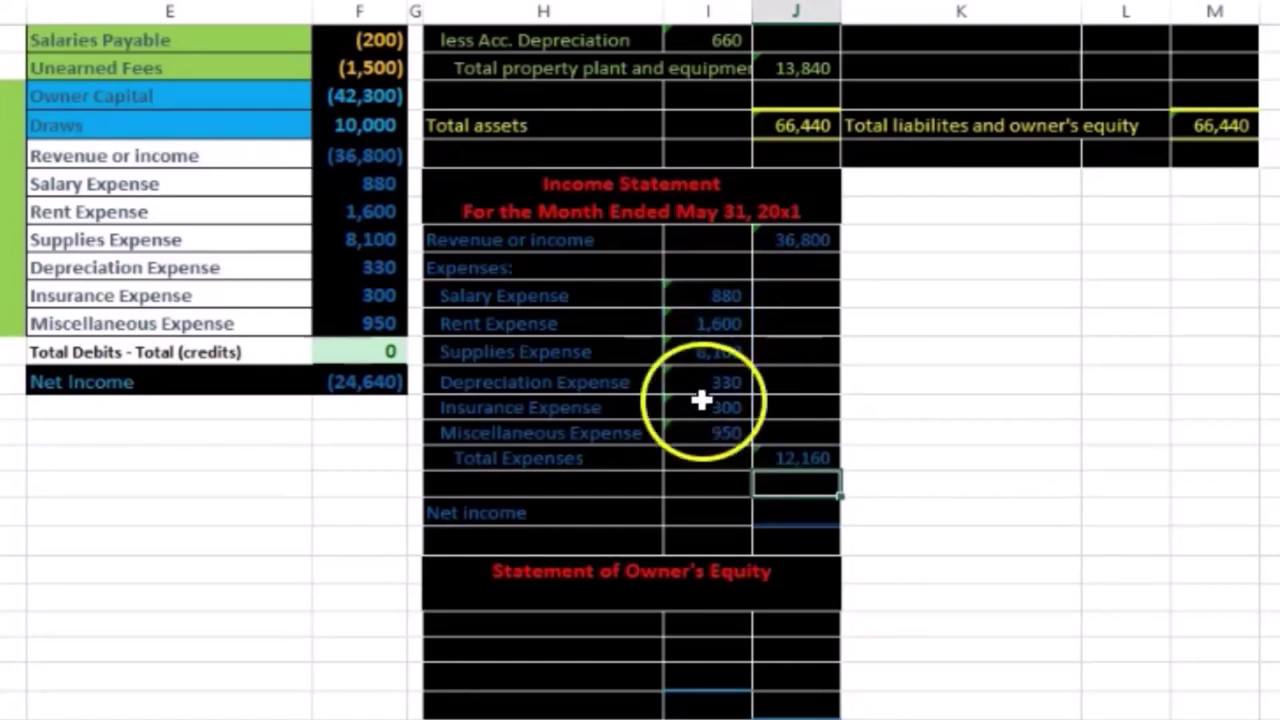
# Step: Shade the trial balance account names from Revenue or income through Miscellaneous Expense green
pyautogui.moveTo(697, 297); pyautogui.dragTo(710, 425)
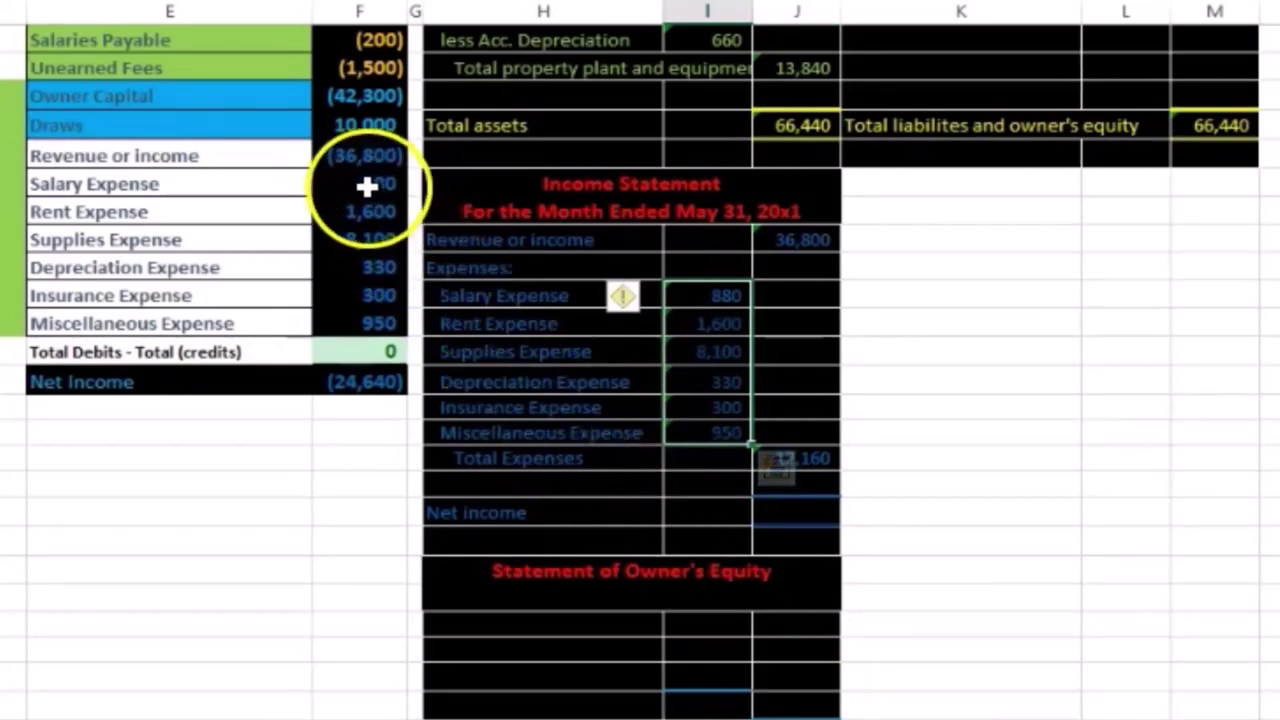
pyautogui.moveTo(366, 186); pyautogui.dragTo(374, 252)
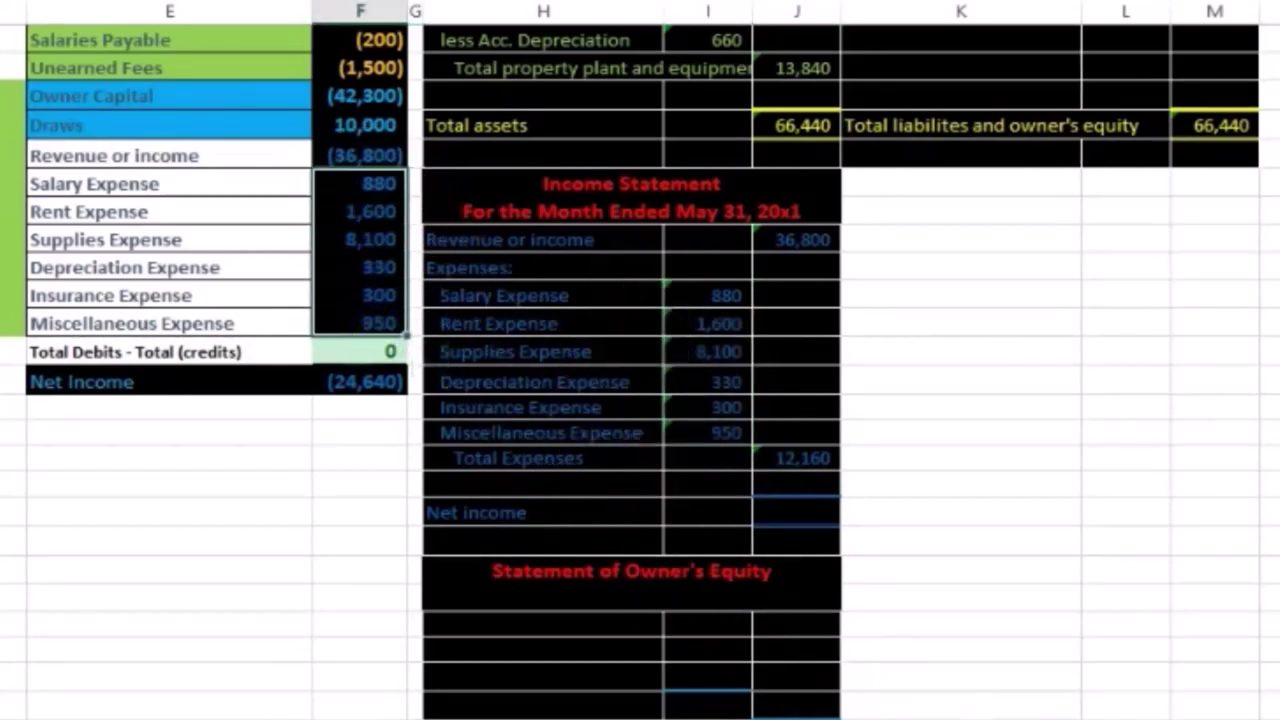
pyautogui.moveTo(211, 153); pyautogui.dragTo(207, 322)
pyautogui.rightClick(207, 322)
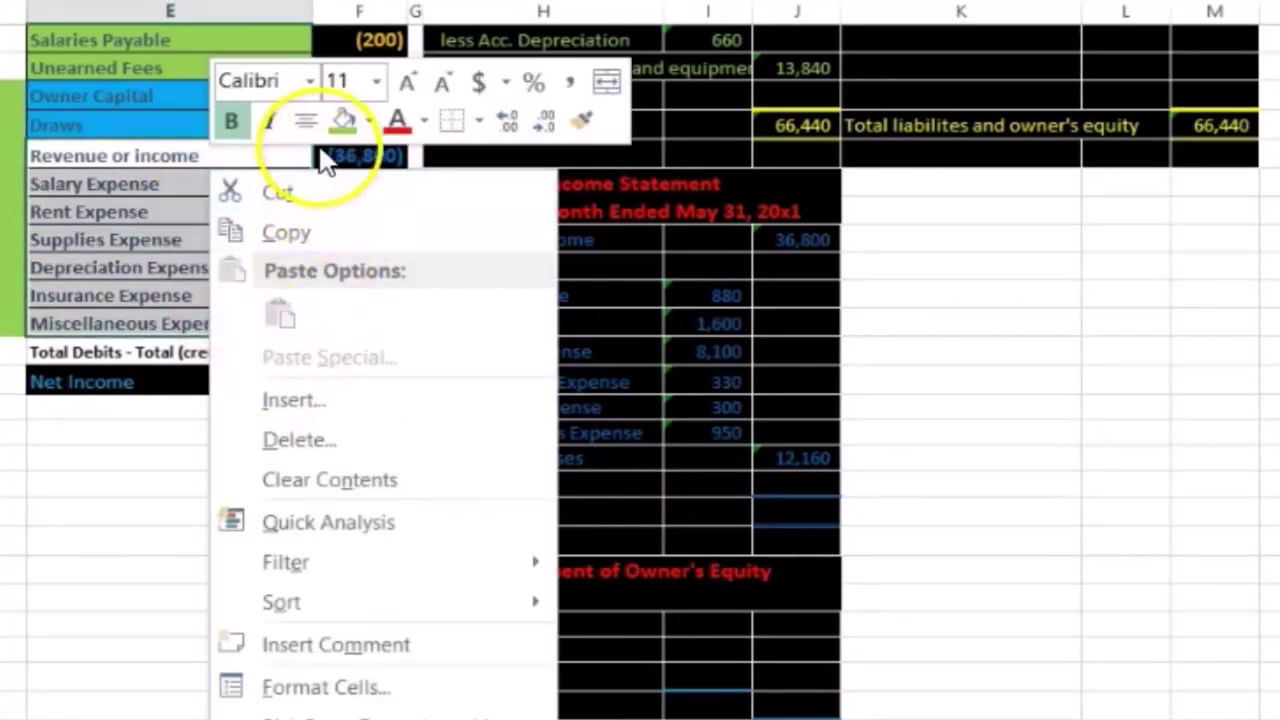
pyautogui.click(338, 122)
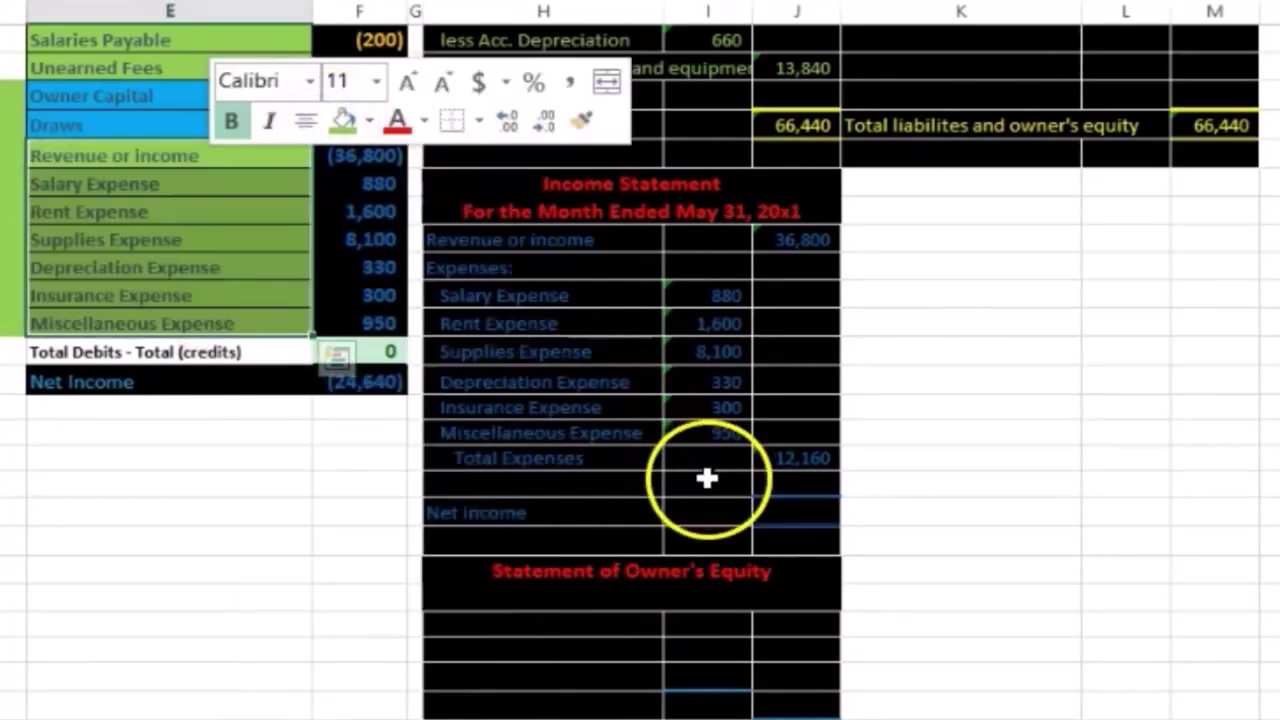
# Step: Calculate net income in J30 of the income statement by subtracting Total Expenses J28 from revenue J20
pyautogui.click(772, 522)
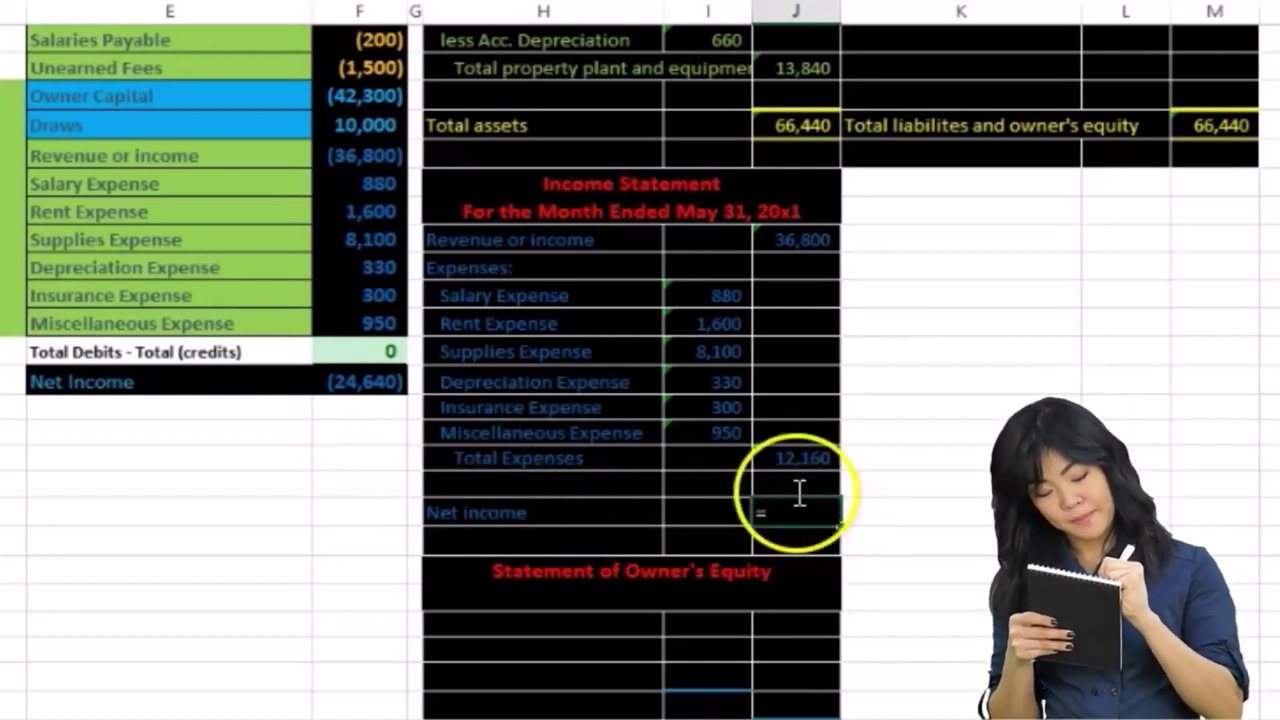
pyautogui.click(803, 240)
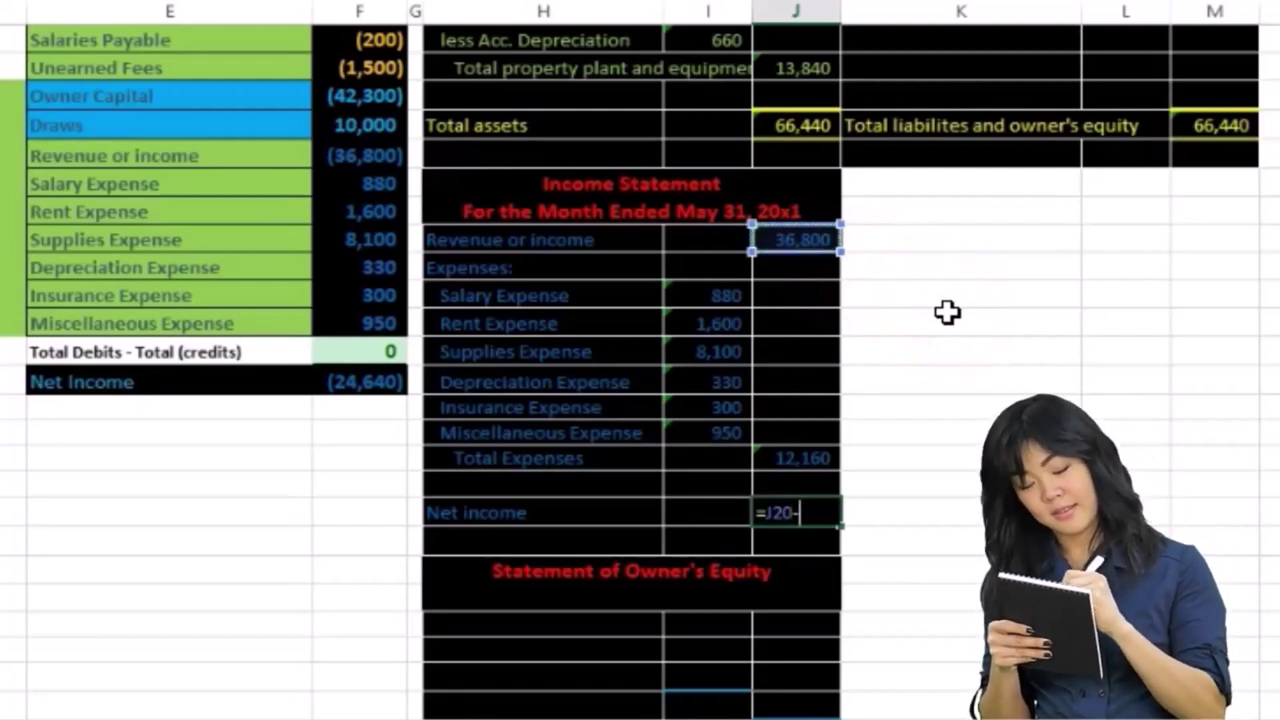
pyautogui.write('-')
pyautogui.click(805, 458)
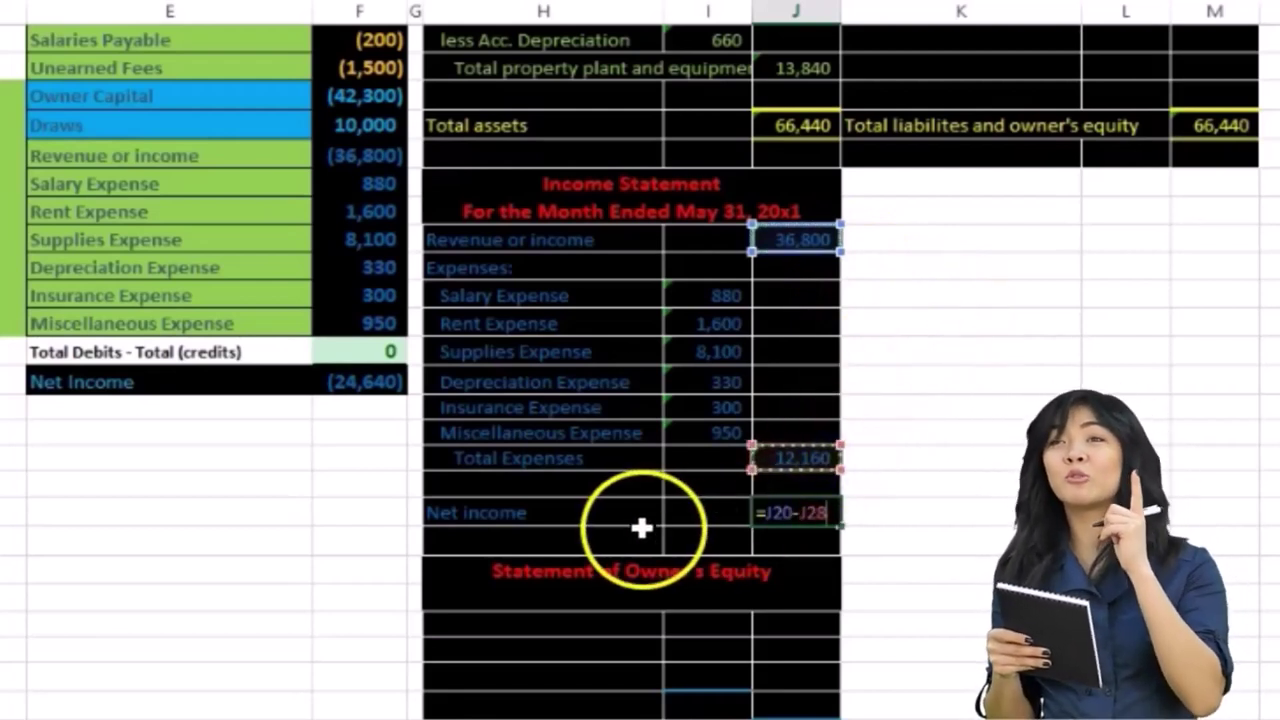
pyautogui.press('Return')
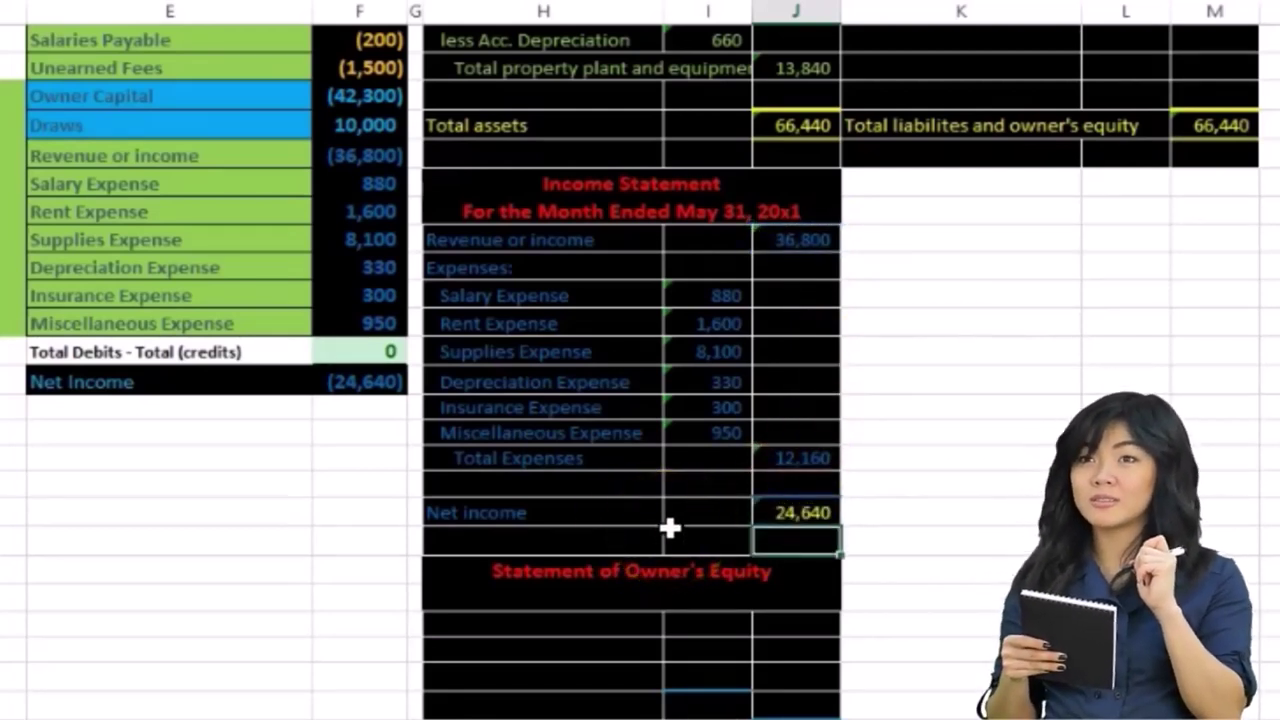
# Step: Compare the income statement's net income and the trial balance's capital, draws, revenue and expense amounts with Owner Capital on the balance sheet
pyautogui.click(818, 512)
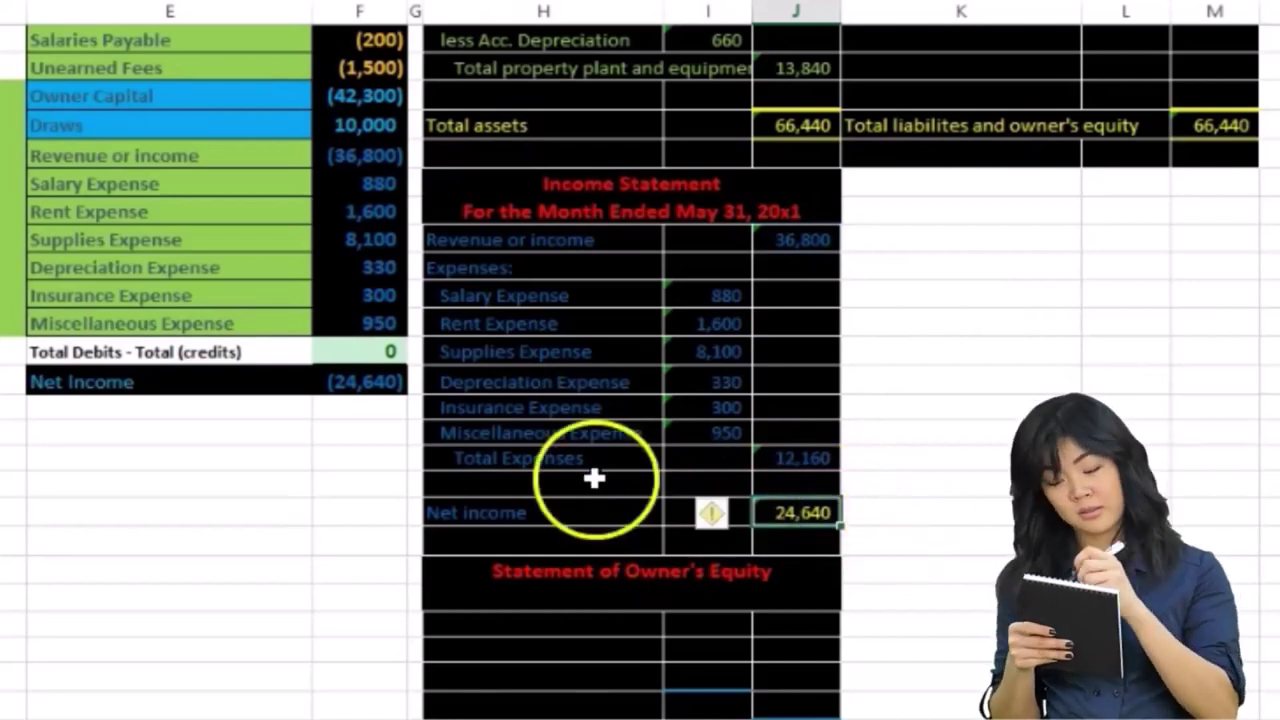
pyautogui.moveTo(378, 157); pyautogui.dragTo(371, 320)
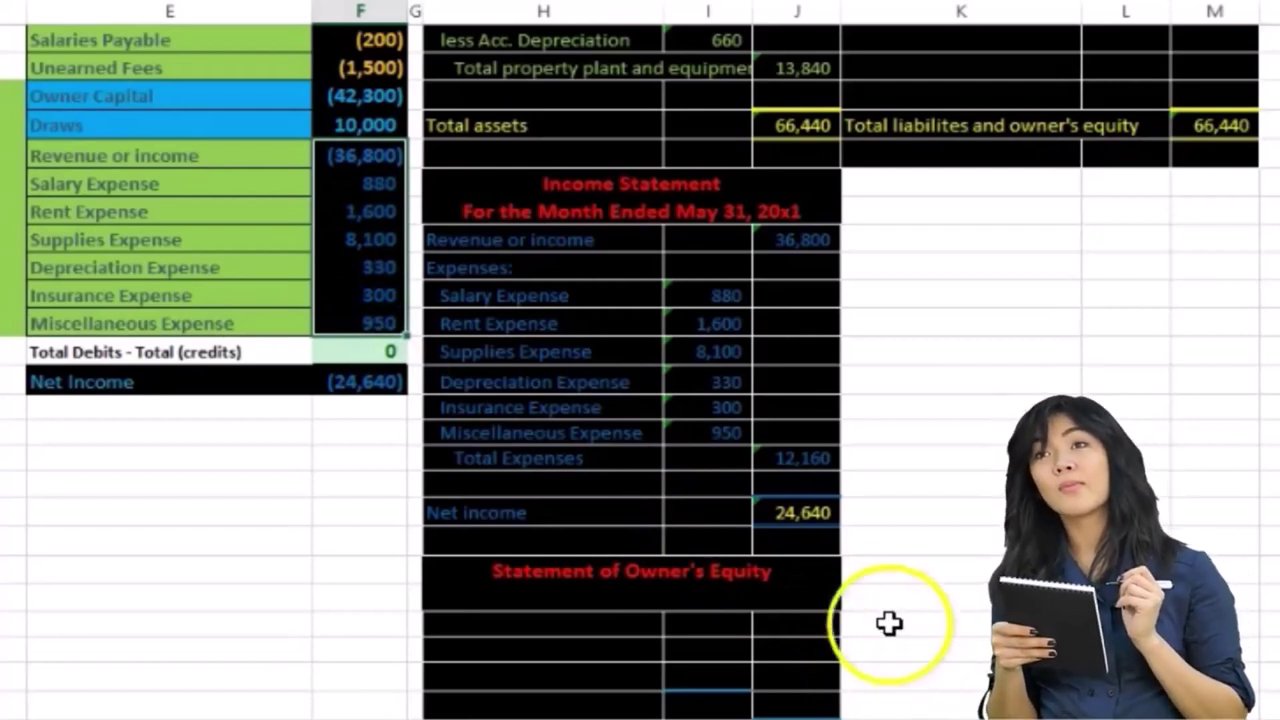
pyautogui.click(852, 516)
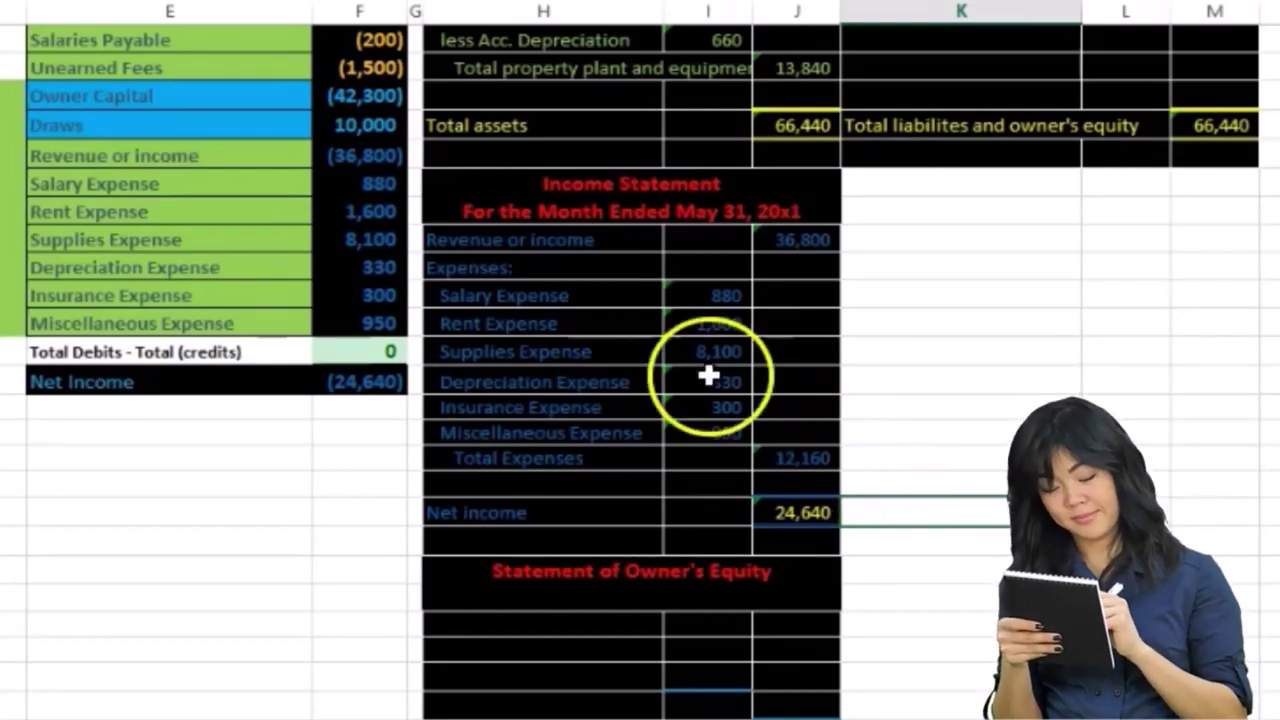
pyautogui.moveTo(6, 92); pyautogui.dragTo(12, 296)
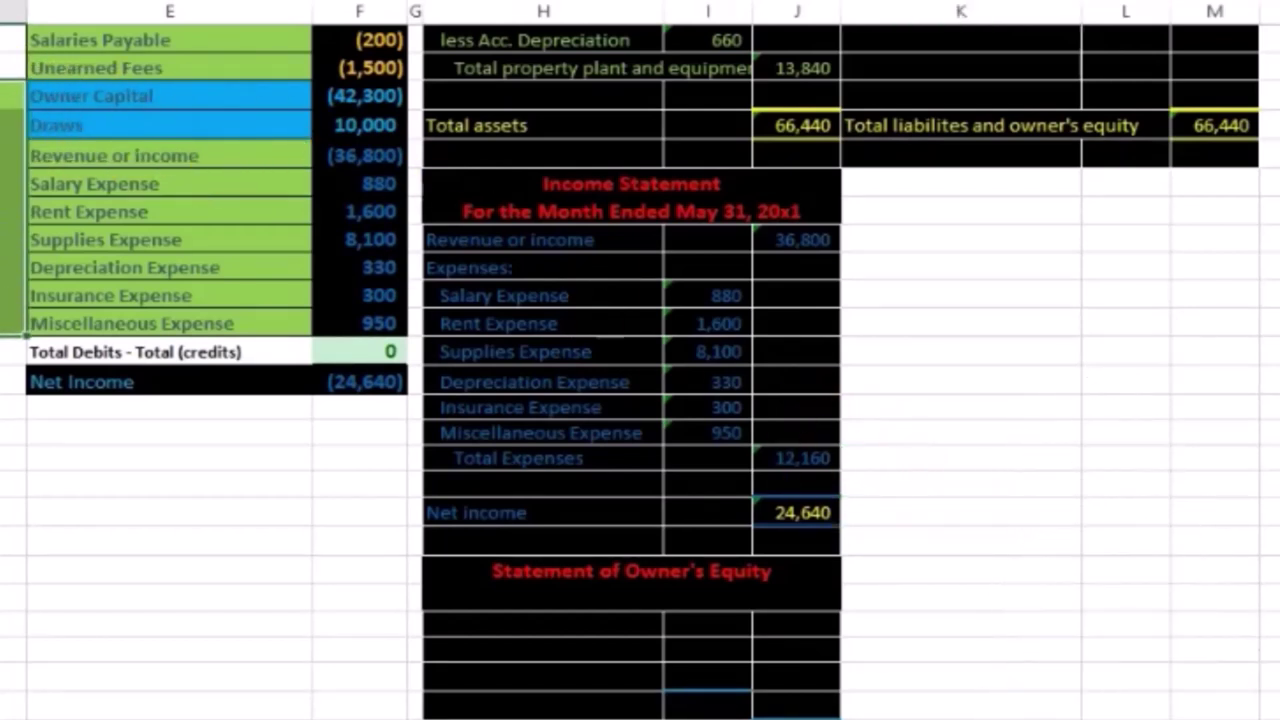
pyautogui.scroll(3, 983, 391)
pyautogui.click(1228, 105)
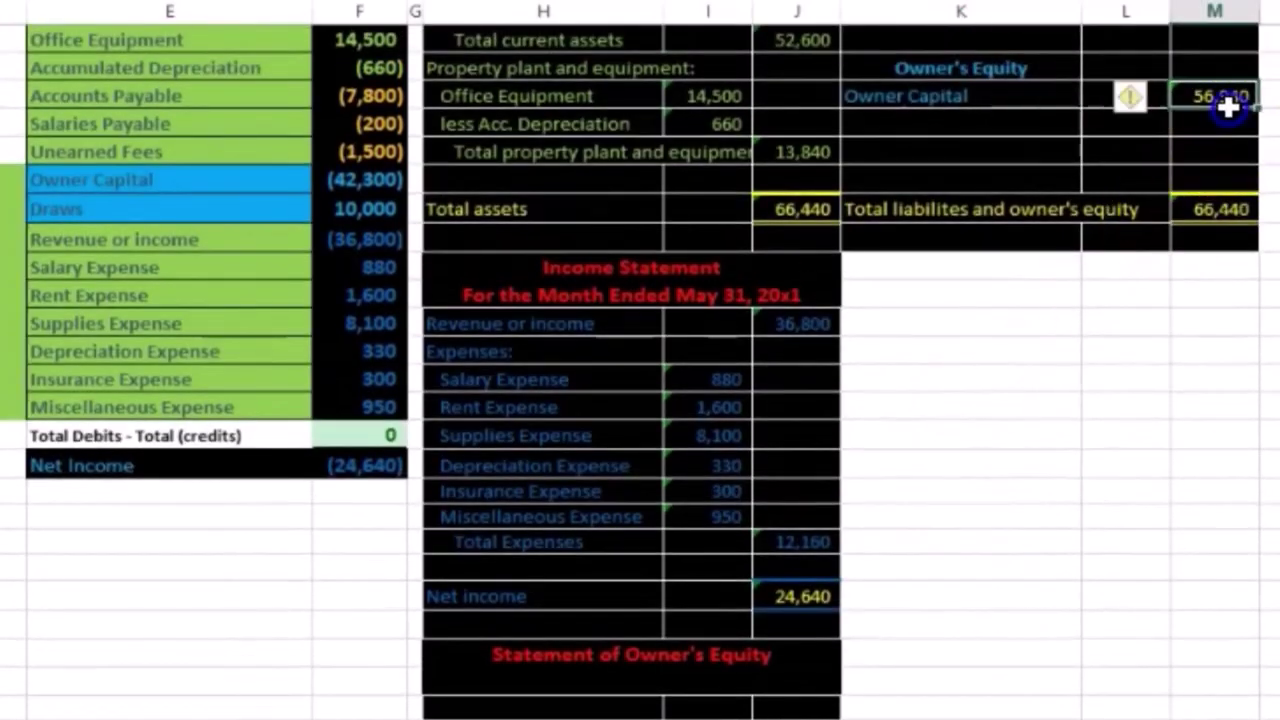
pyautogui.moveTo(163, 180)
pyautogui.mouseDown()
pyautogui.moveTo(343, 180)
pyautogui.moveTo(339, 207)
pyautogui.mouseUp()
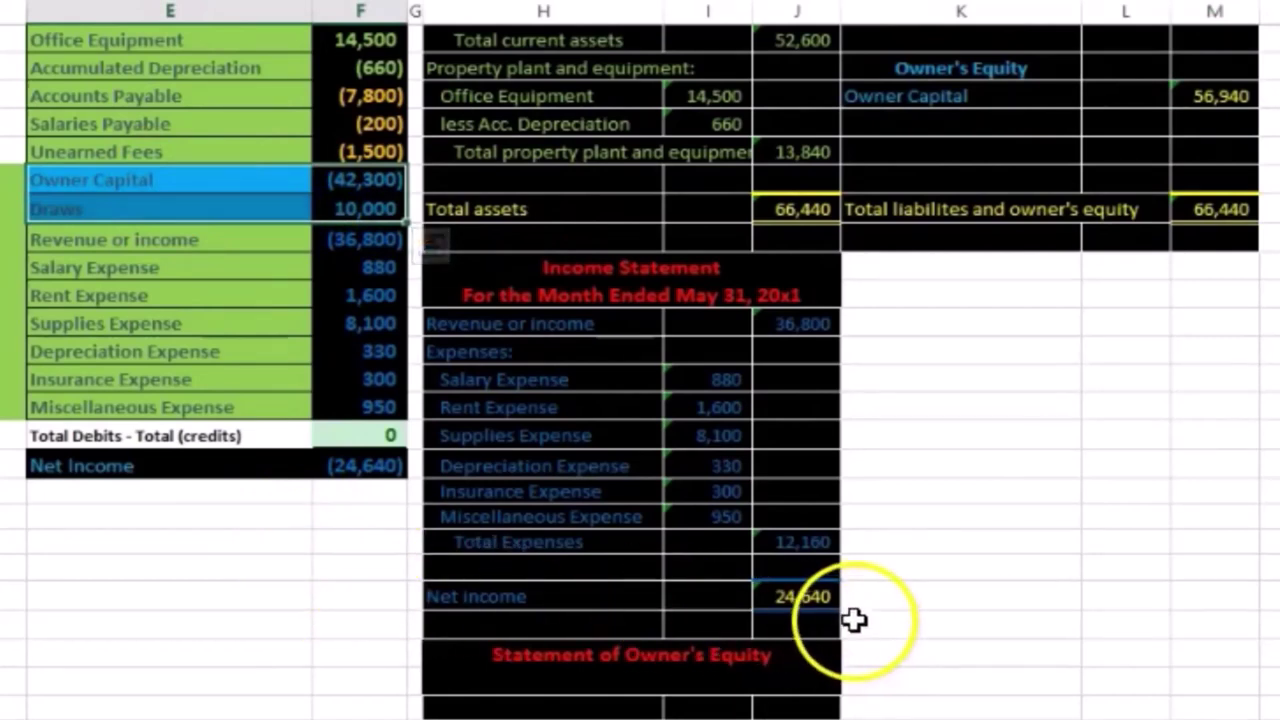
pyautogui.click(815, 600)
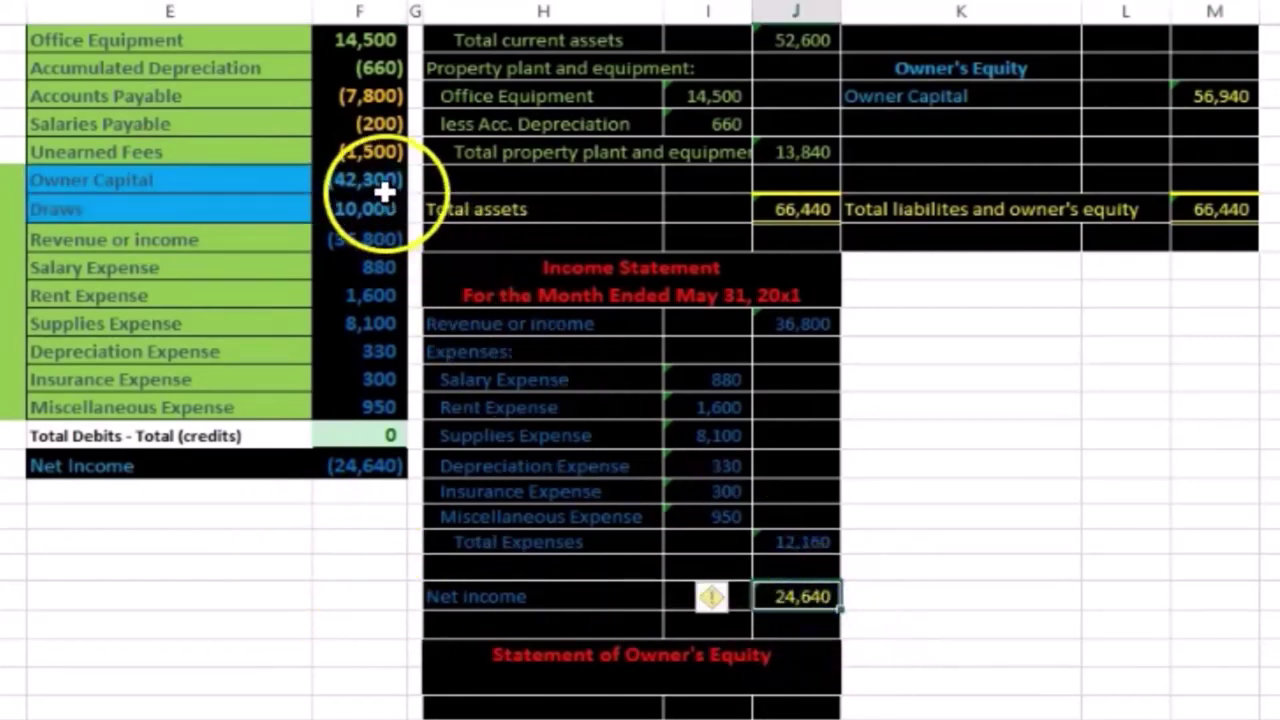
pyautogui.moveTo(357, 186); pyautogui.dragTo(360, 380)
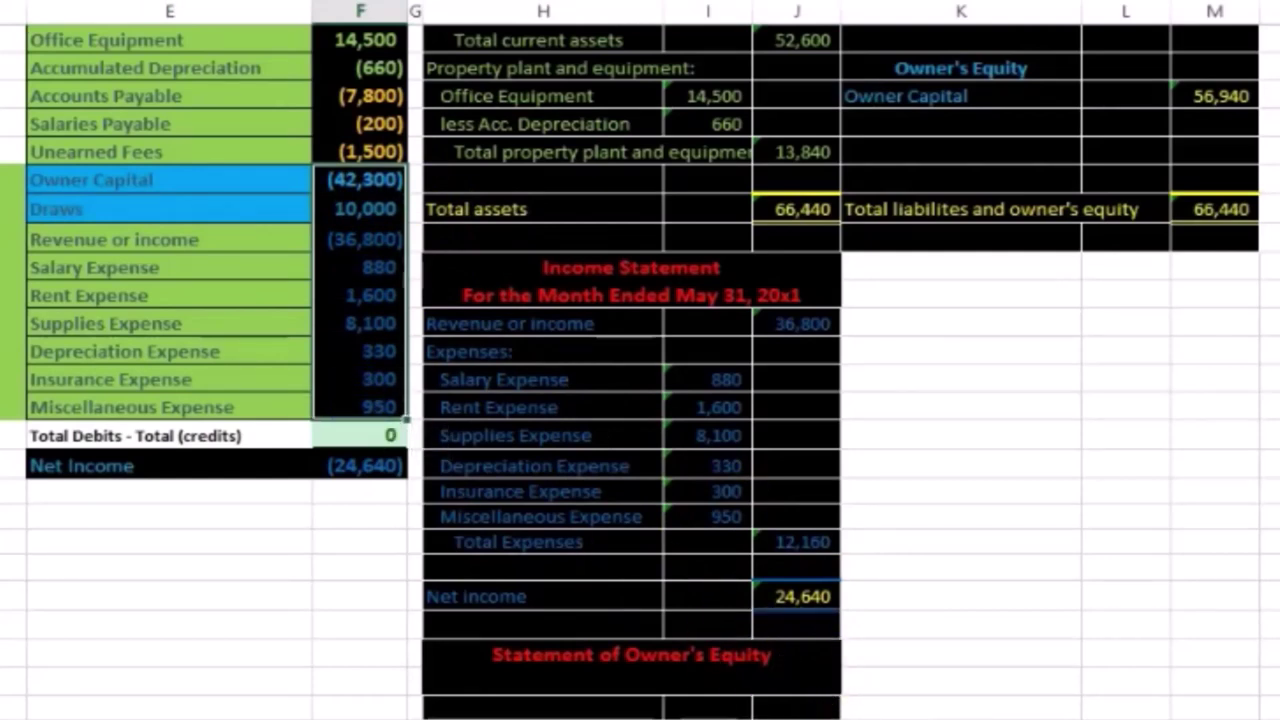
pyautogui.click(1250, 97)
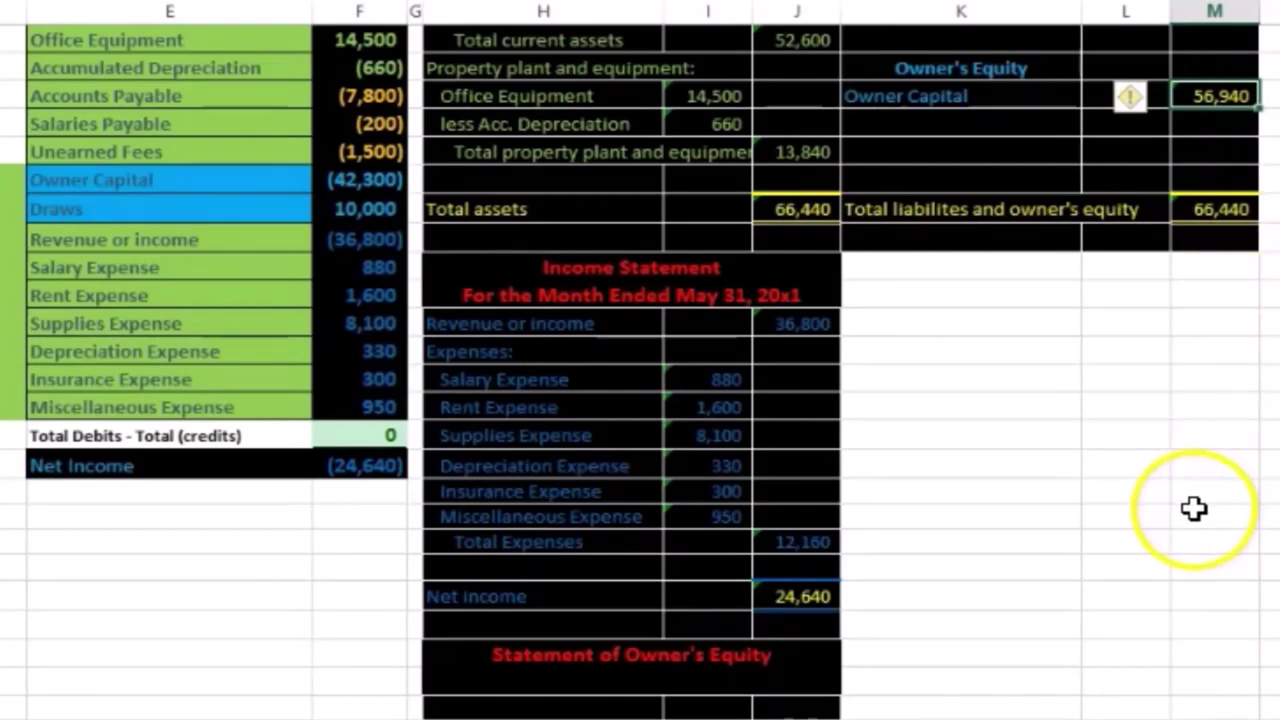
# Step: Copy the income statement's heading "For the Month Ended May 31, 20x1" and paste it below the Statement of Owner's Equity title
pyautogui.scroll(-1, 1202, 507)
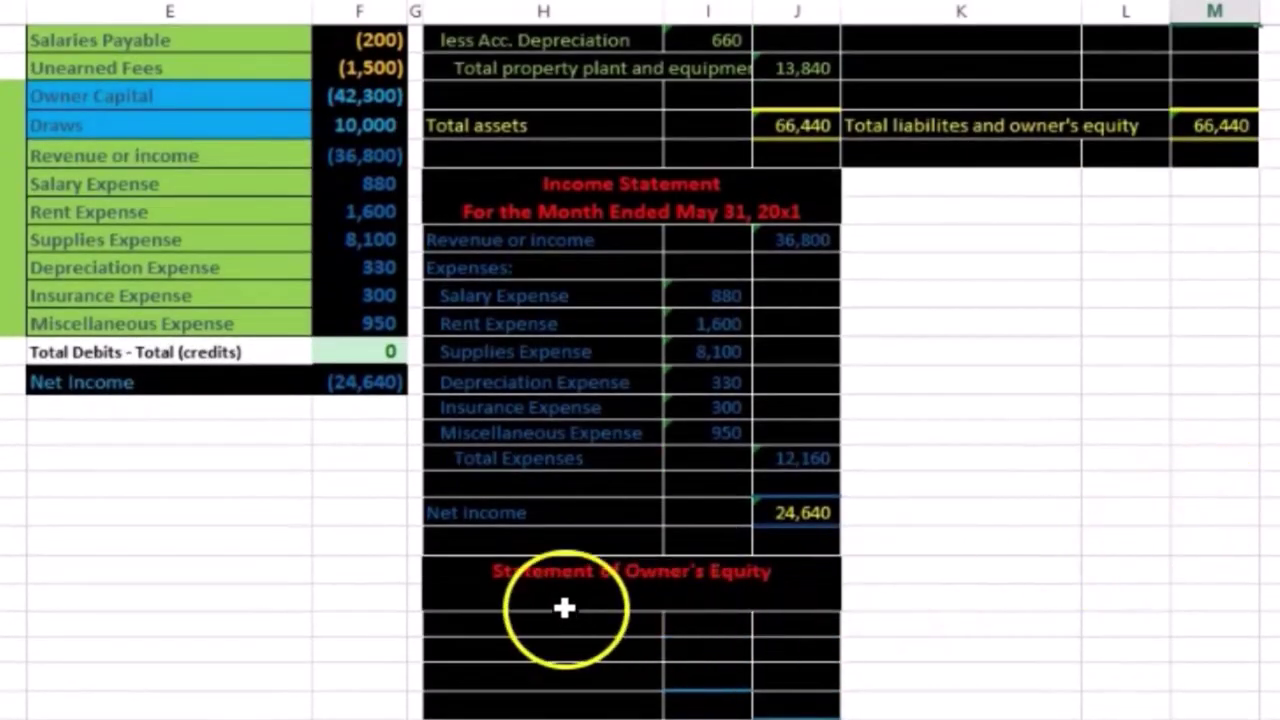
pyautogui.click(558, 212)
pyautogui.rightClick(558, 212)
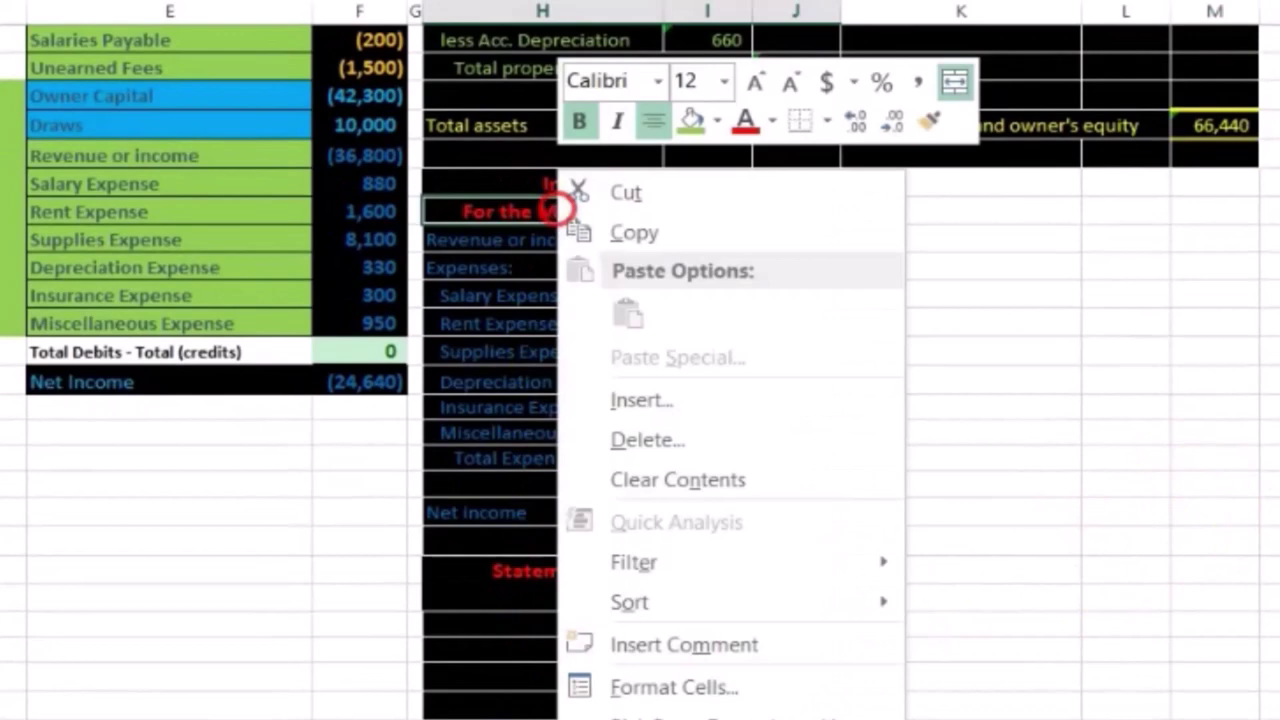
pyautogui.click(620, 243)
pyautogui.rightClick(555, 600)
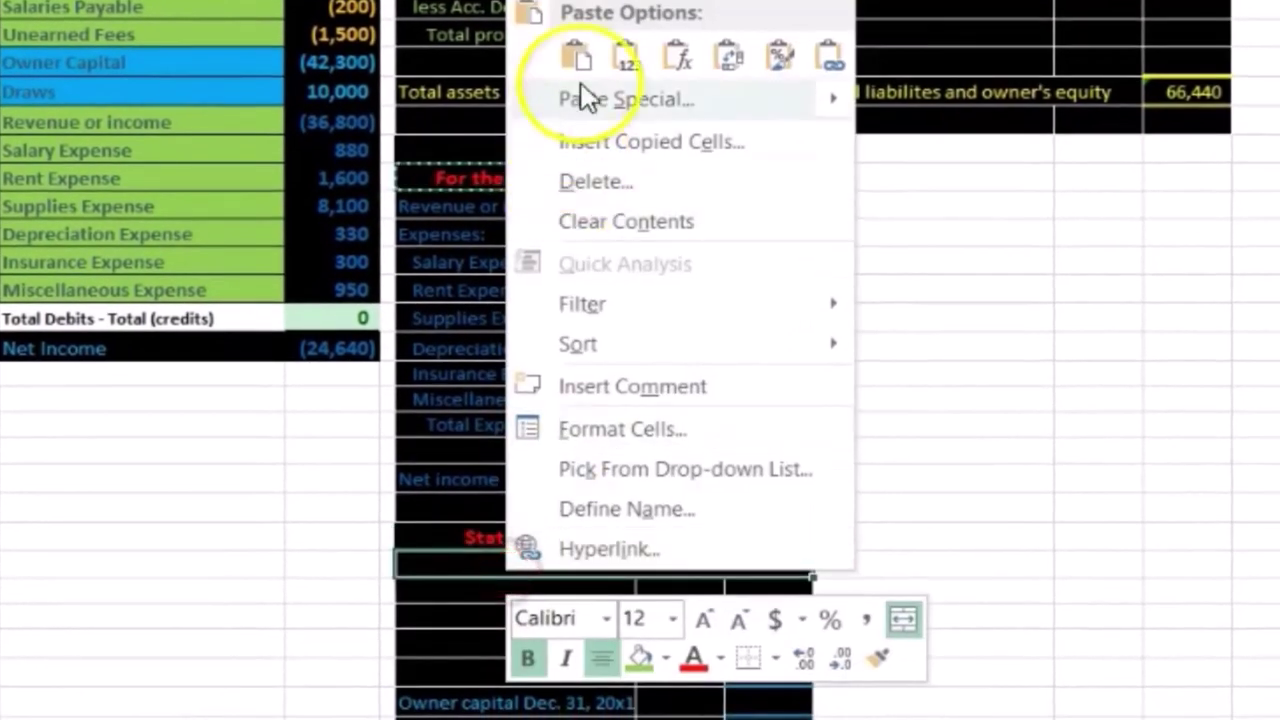
pyautogui.click(623, 60)
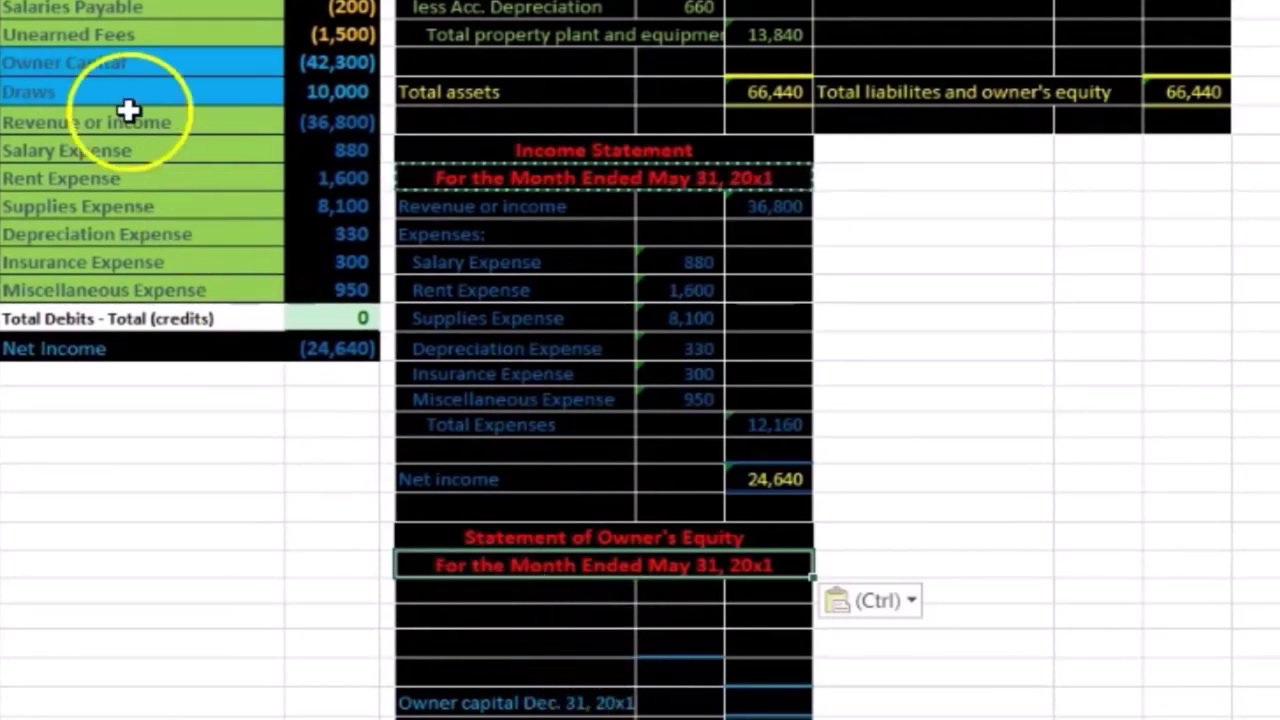
# Step: Copy the Owner Capital account name from the trial balance and paste only its value into the first line of the Statement of Owner's Equity
pyautogui.rightClick(91, 62)
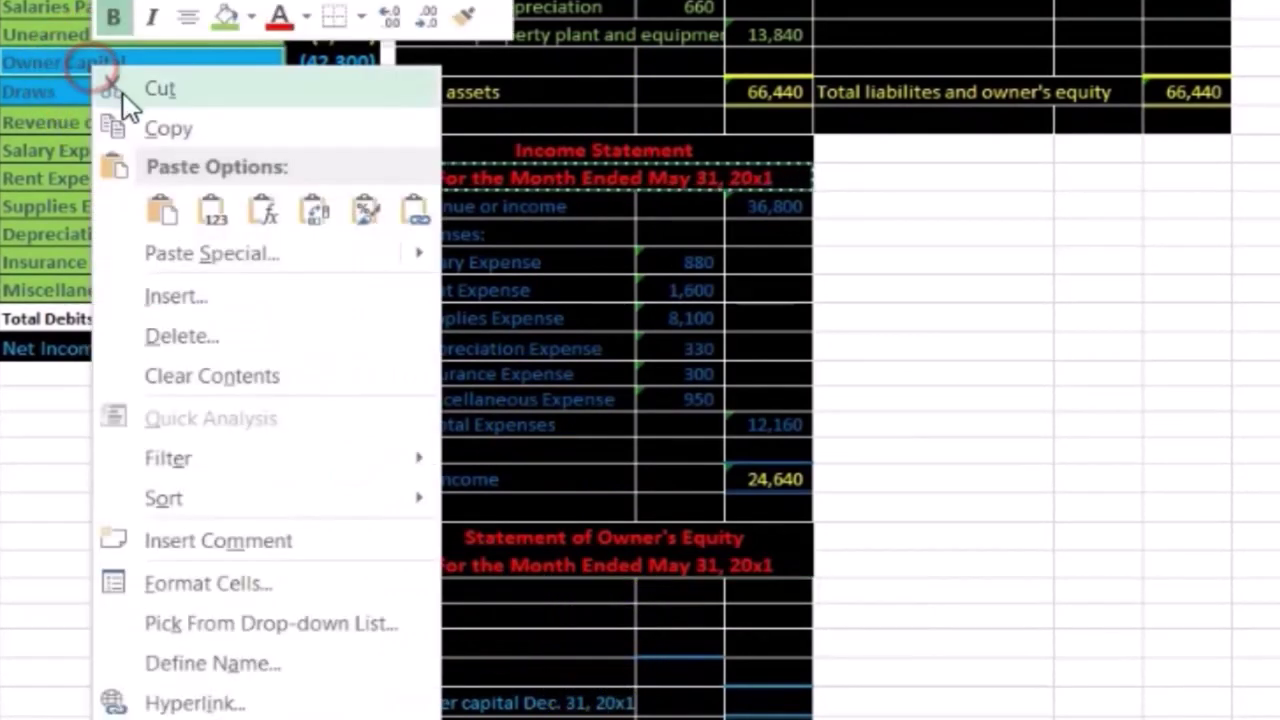
pyautogui.click(130, 123)
pyautogui.rightClick(425, 596)
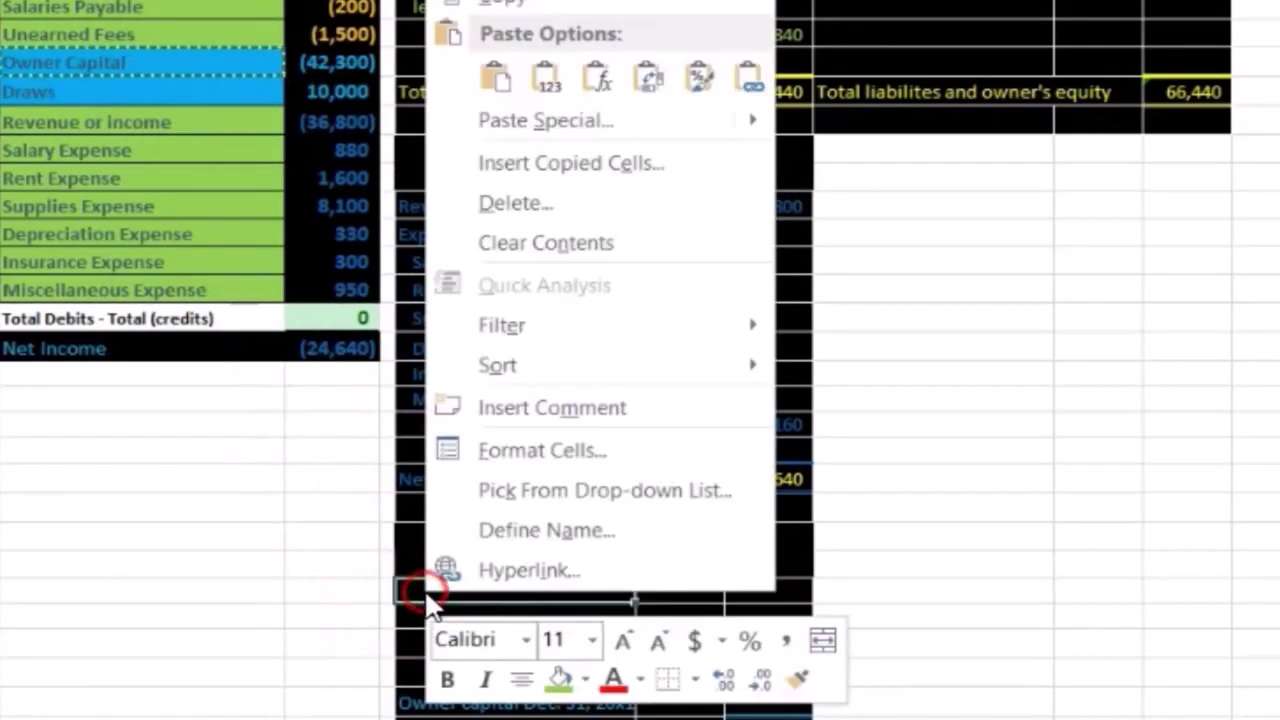
pyautogui.click(546, 80)
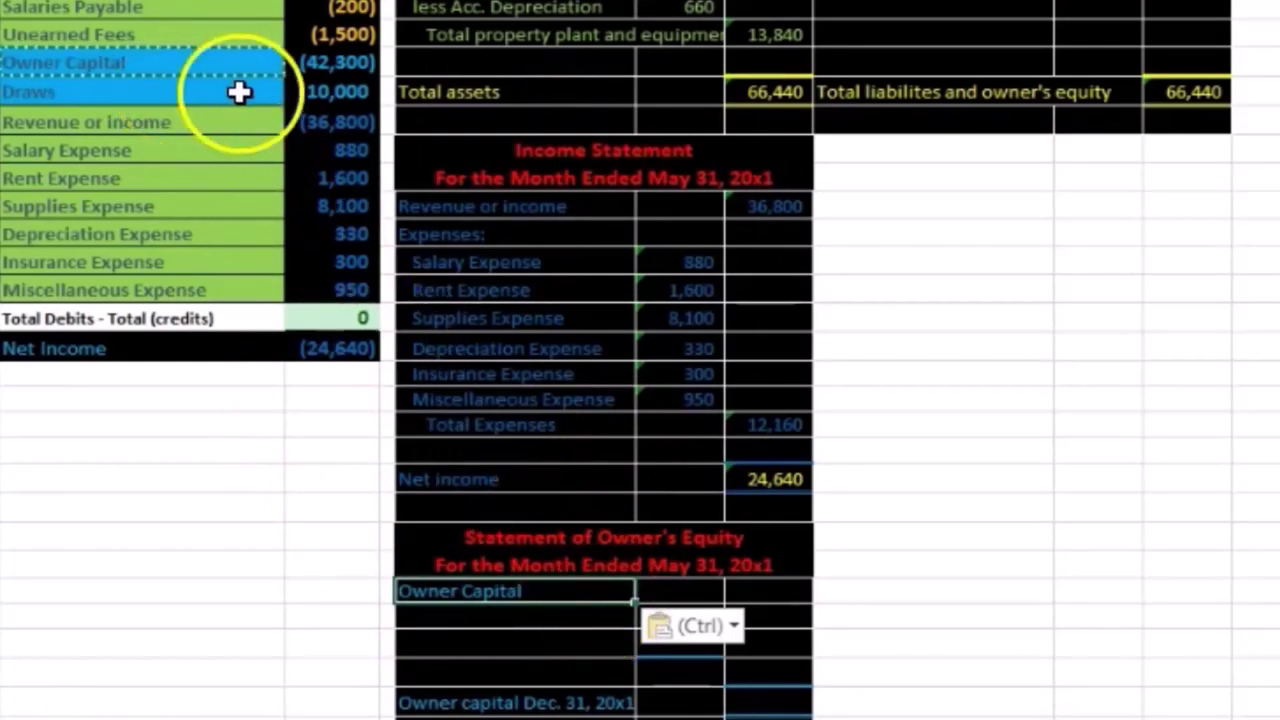
# Step: Extend the Owner Capital label on the Statement of Owner's Equity to read "Owner Capital May 1, 20x1"
pyautogui.click(358, 62)
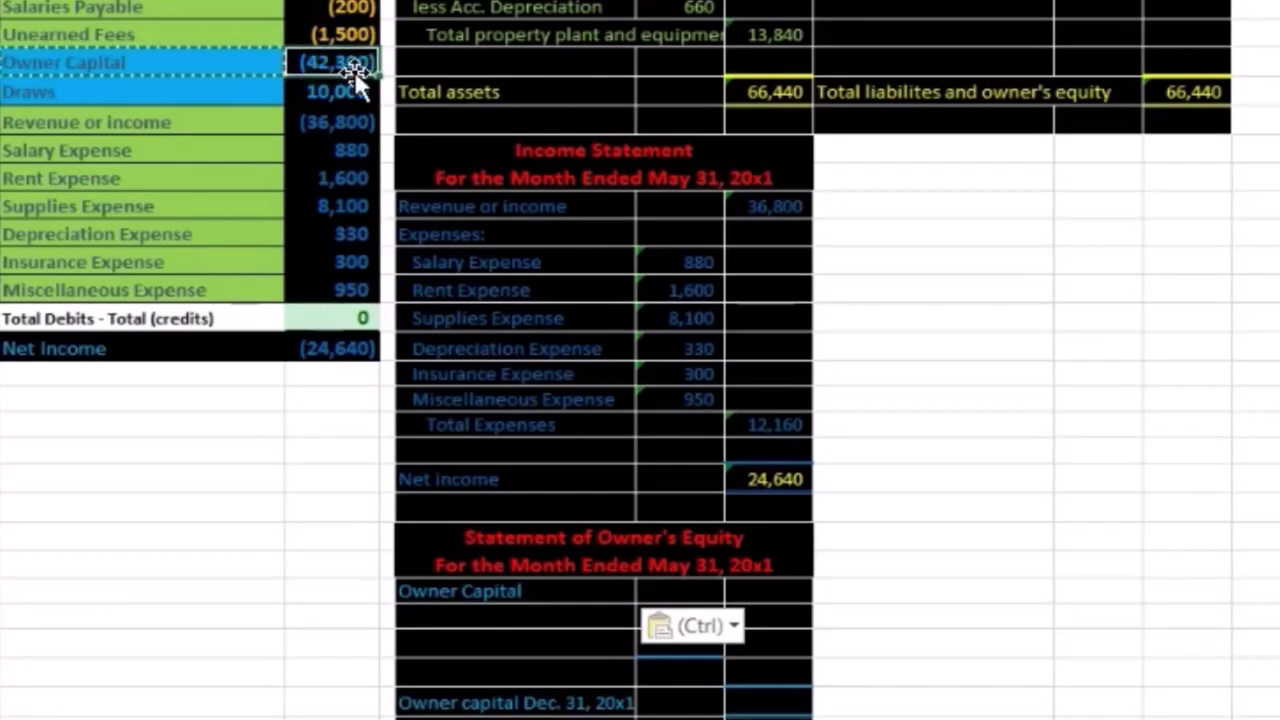
pyautogui.moveTo(343, 91)
pyautogui.mouseDown()
pyautogui.moveTo(334, 246)
pyautogui.moveTo(346, 292)
pyautogui.mouseUp()
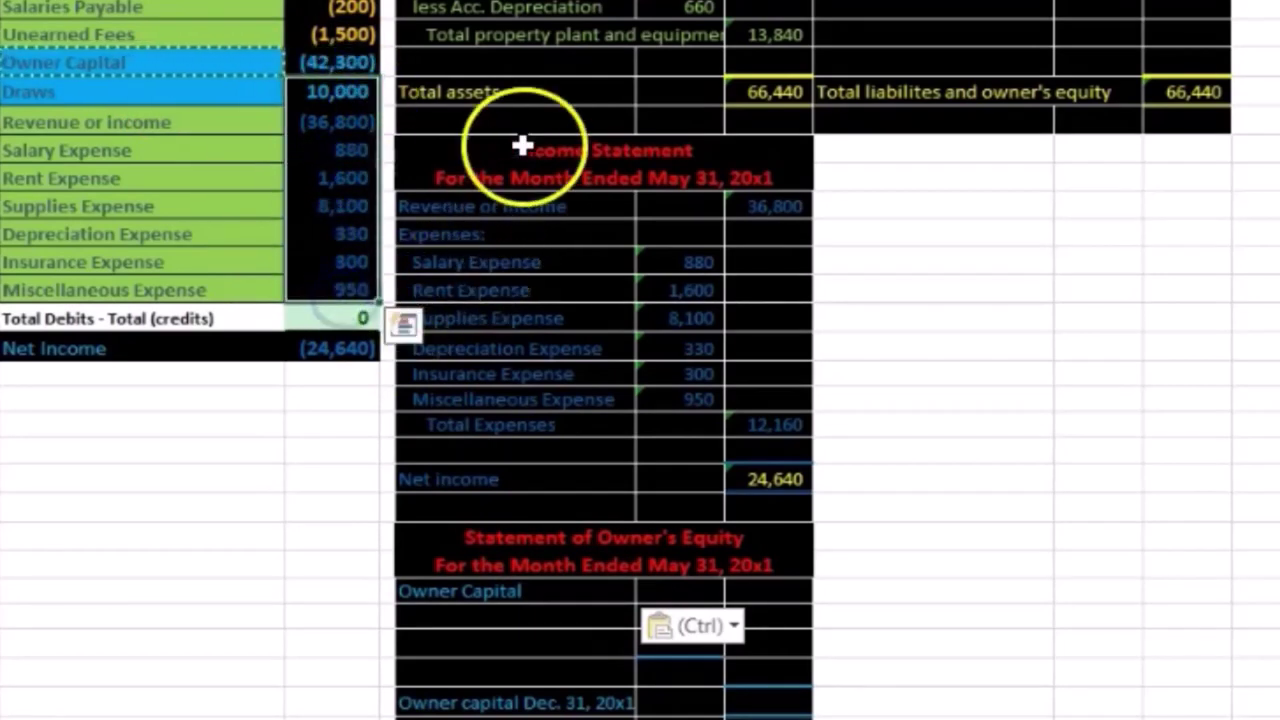
pyautogui.click(783, 594)
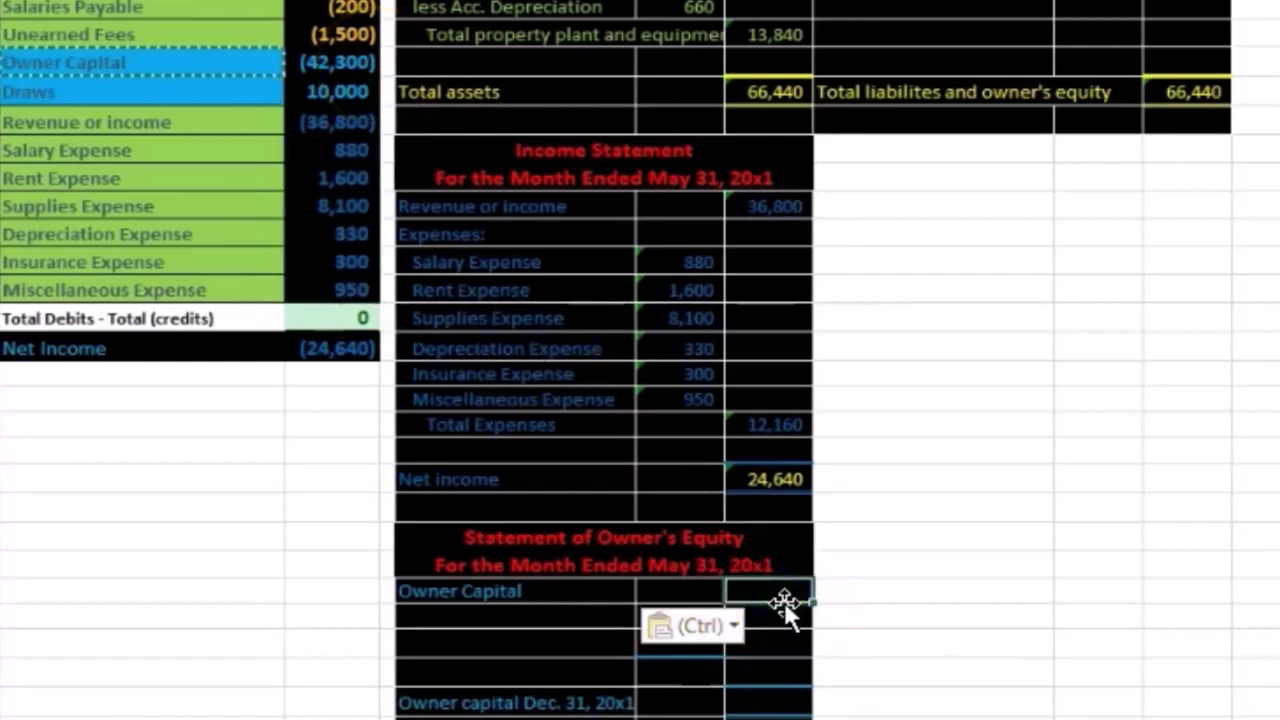
pyautogui.doubleClick(557, 607)
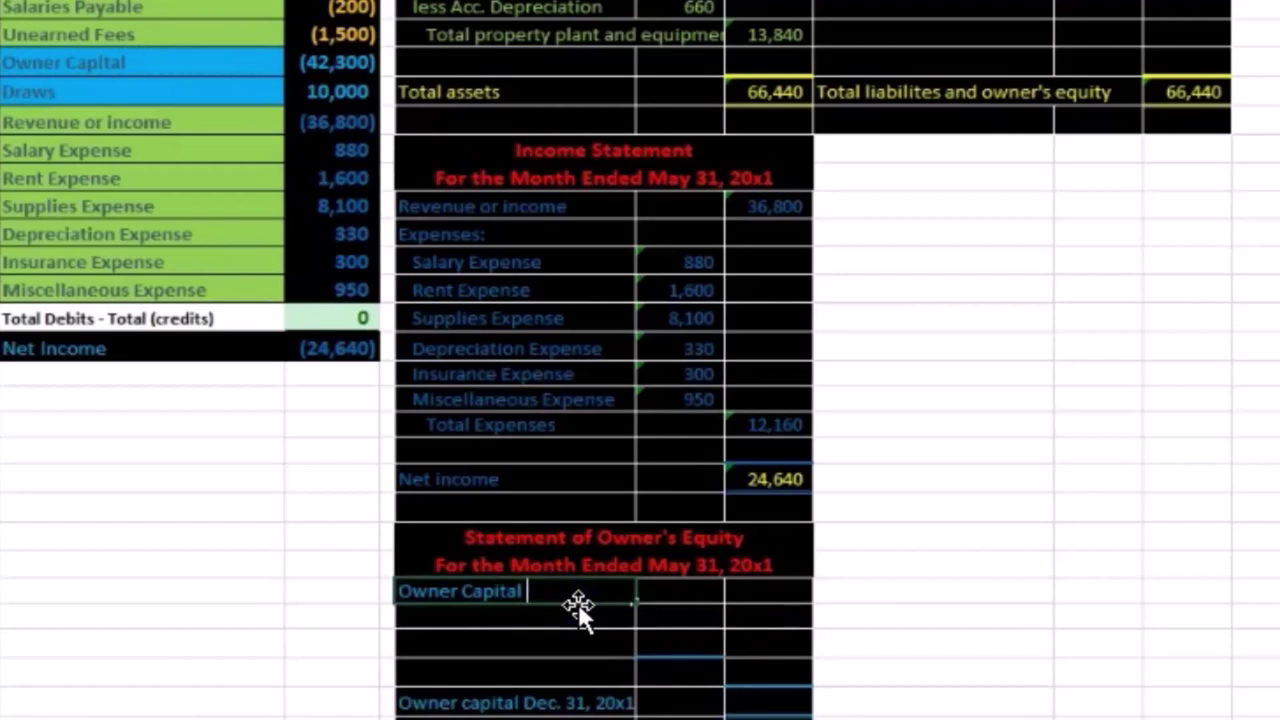
pyautogui.write('May 1')
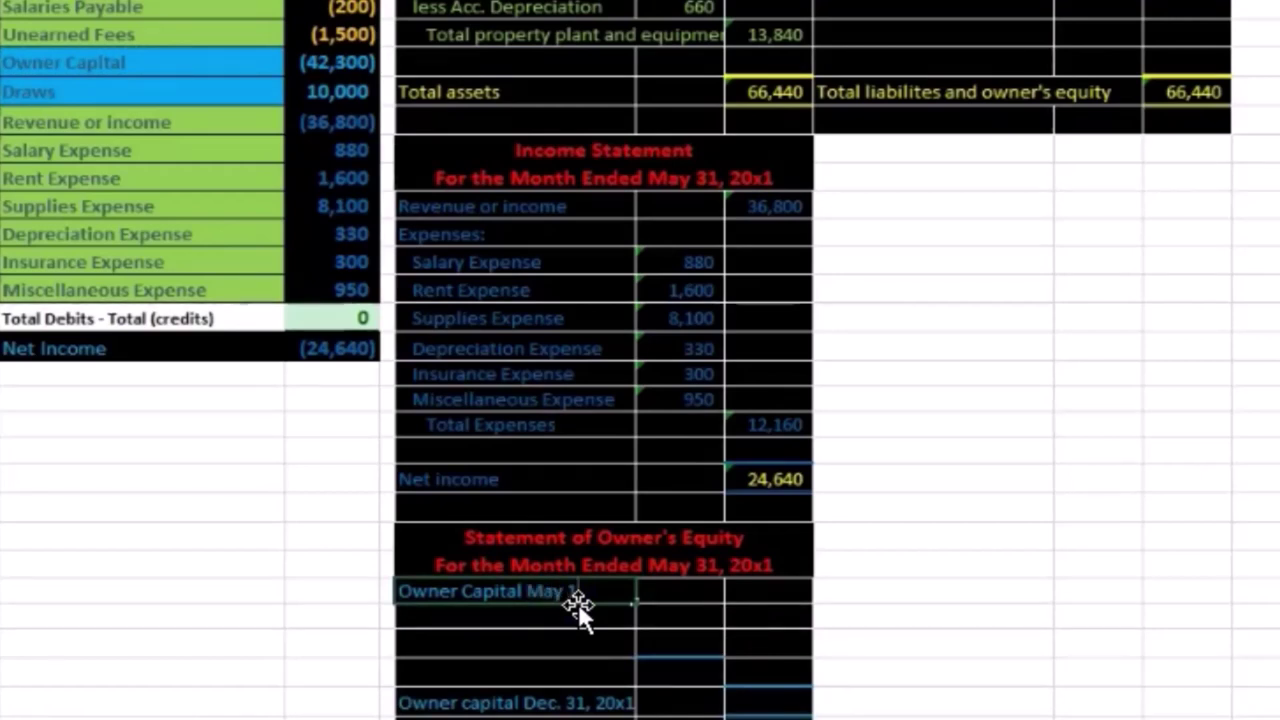
pyautogui.write(', 20x1')
pyautogui.press('Return')
# Step: Link the May 1 owner capital amount in the statement's outer column to the trial balance's Owner Capital balance, shown as a positive number
pyautogui.press('Right')
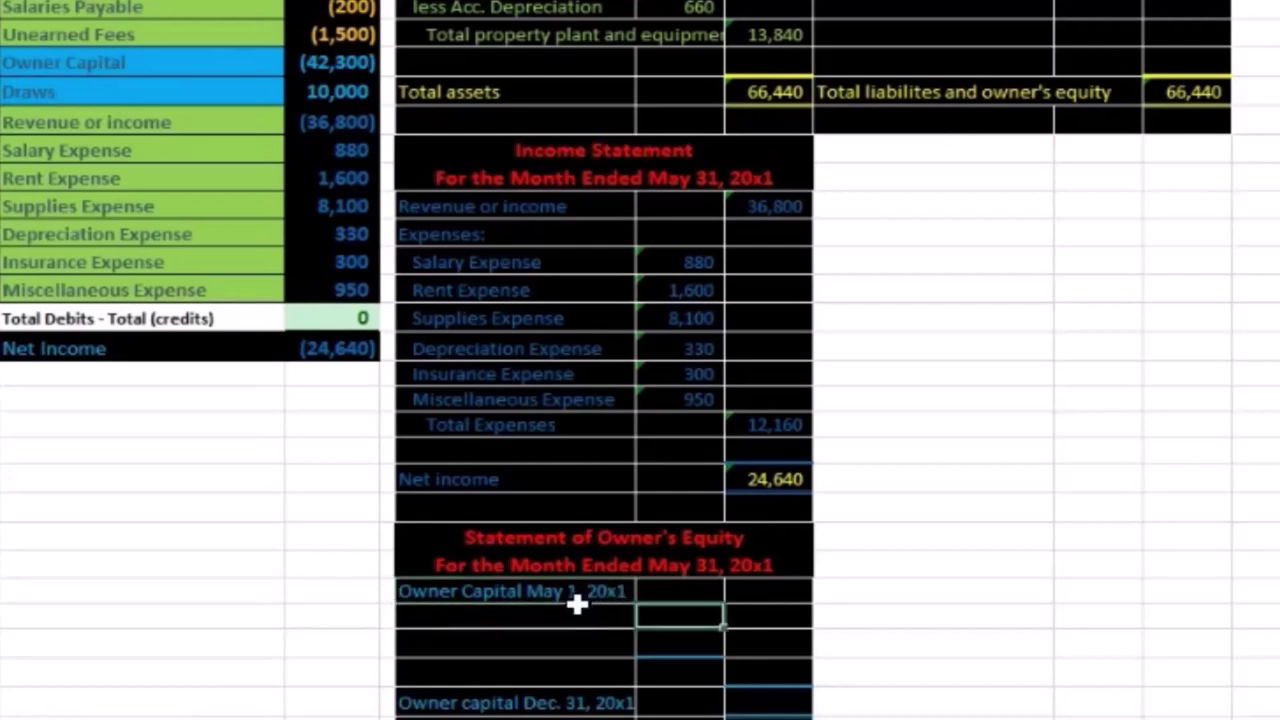
pyautogui.press('Right')
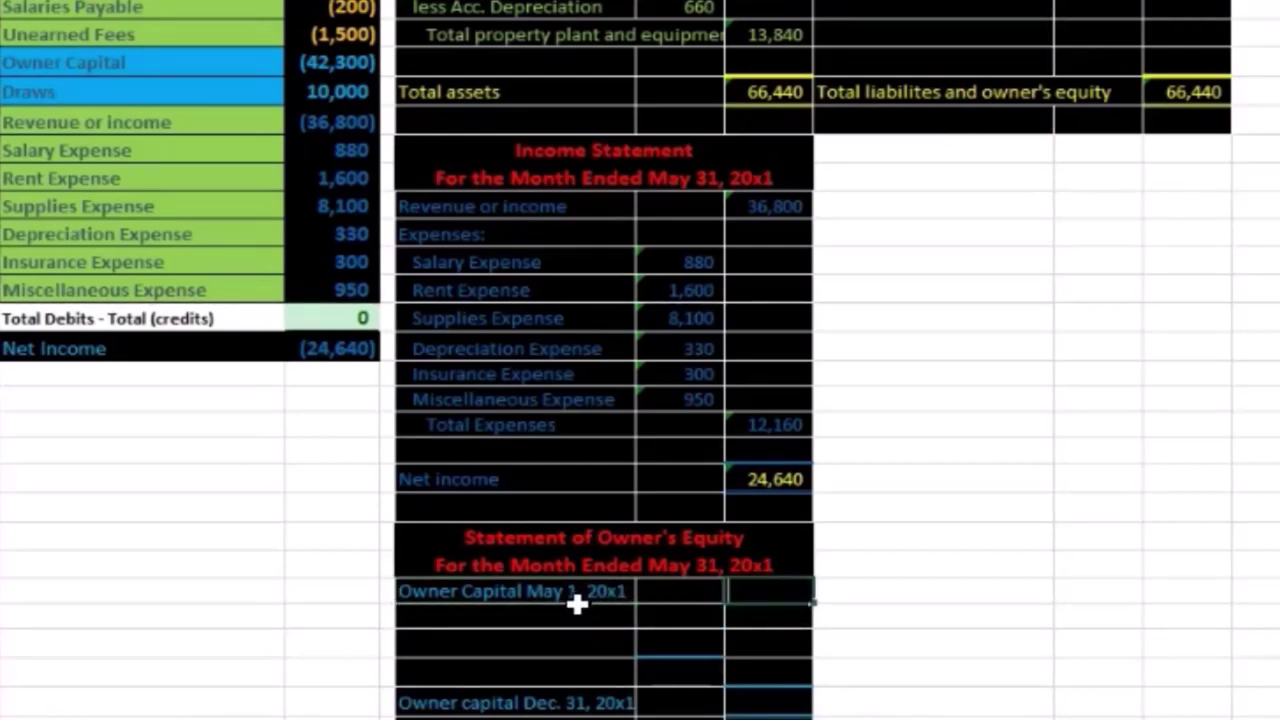
pyautogui.click(335, 62)
pyautogui.press('Return')
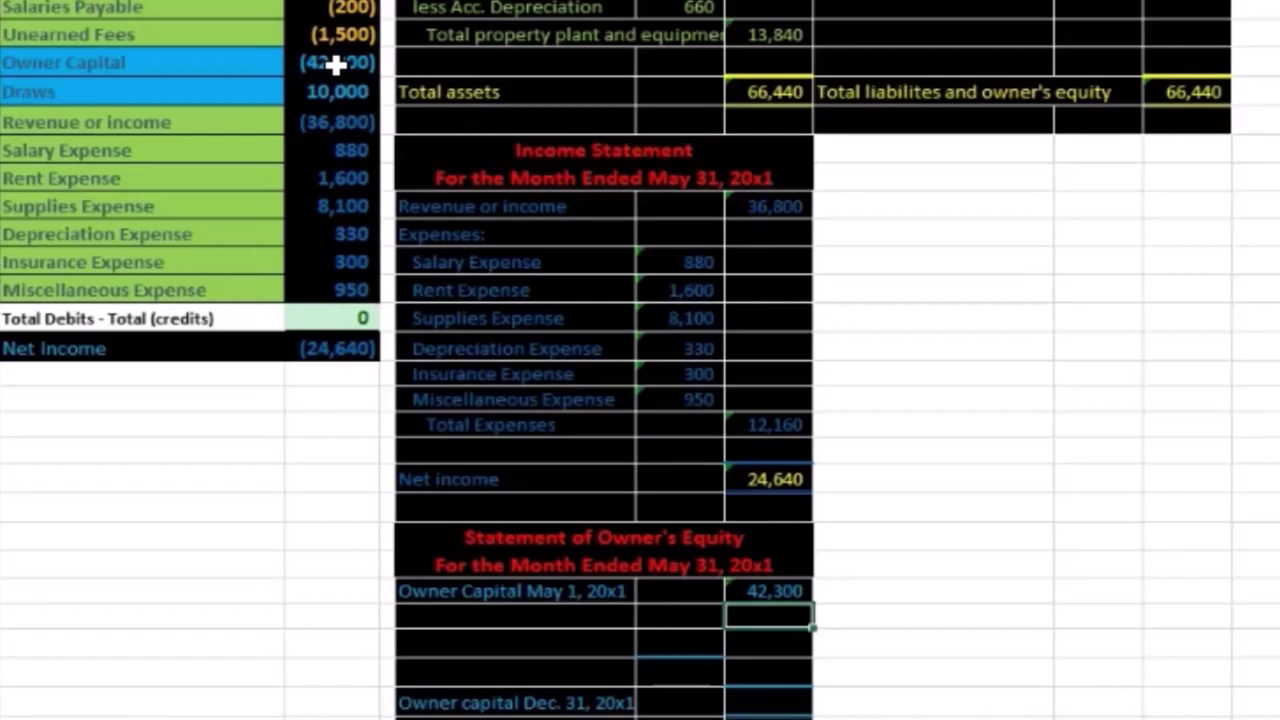
# Step: Add a "Net income" line below Owner Capital May 1, 20x1 and link its inner-column amount to income statement net income J30
pyautogui.moveTo(234, 126)
pyautogui.mouseDown()
pyautogui.moveTo(314, 171)
pyautogui.moveTo(351, 313)
pyautogui.mouseUp()
pyautogui.moveTo(340, 122); pyautogui.dragTo(355, 281)
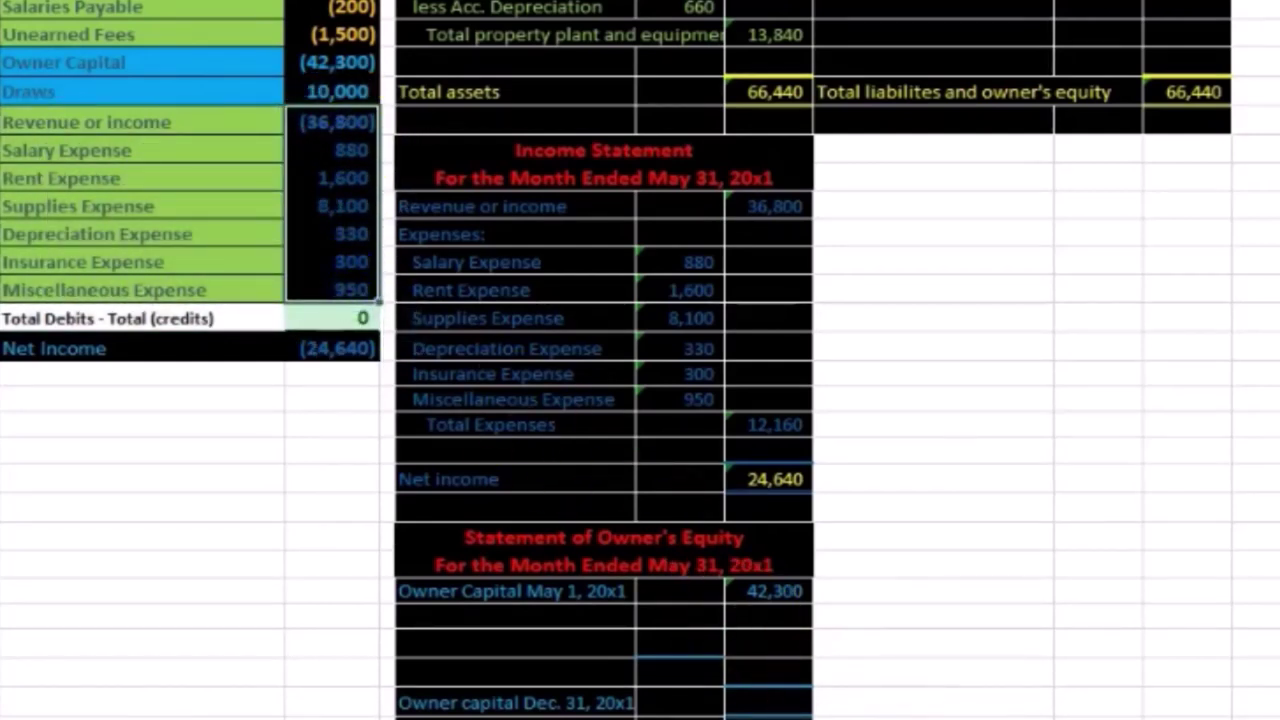
pyautogui.click(783, 472)
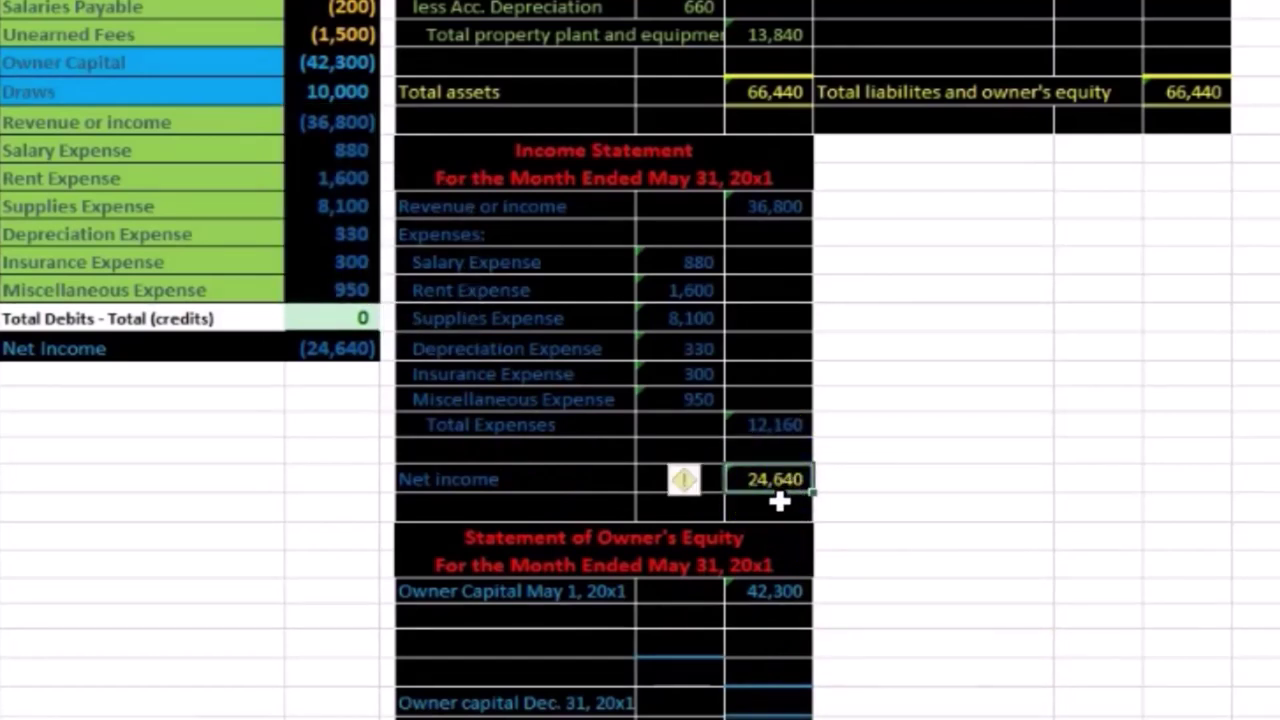
pyautogui.click(460, 625)
pyautogui.write('Net ')
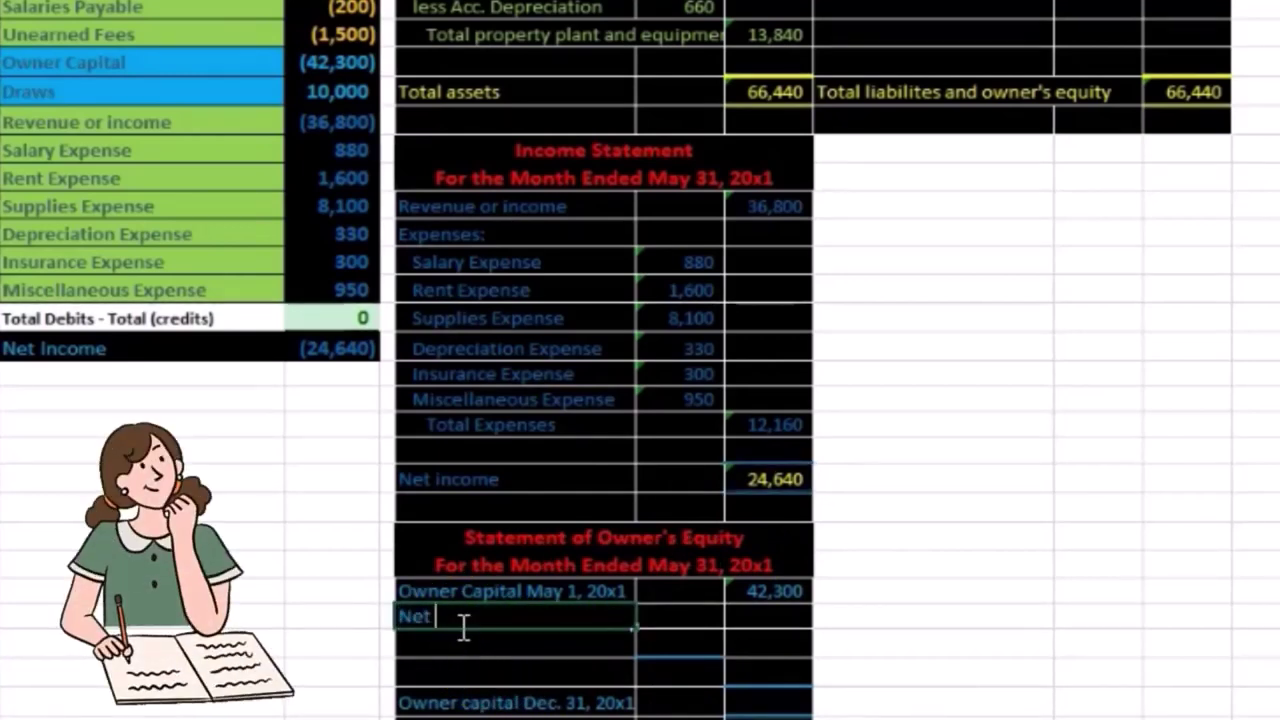
pyautogui.write('eincome')
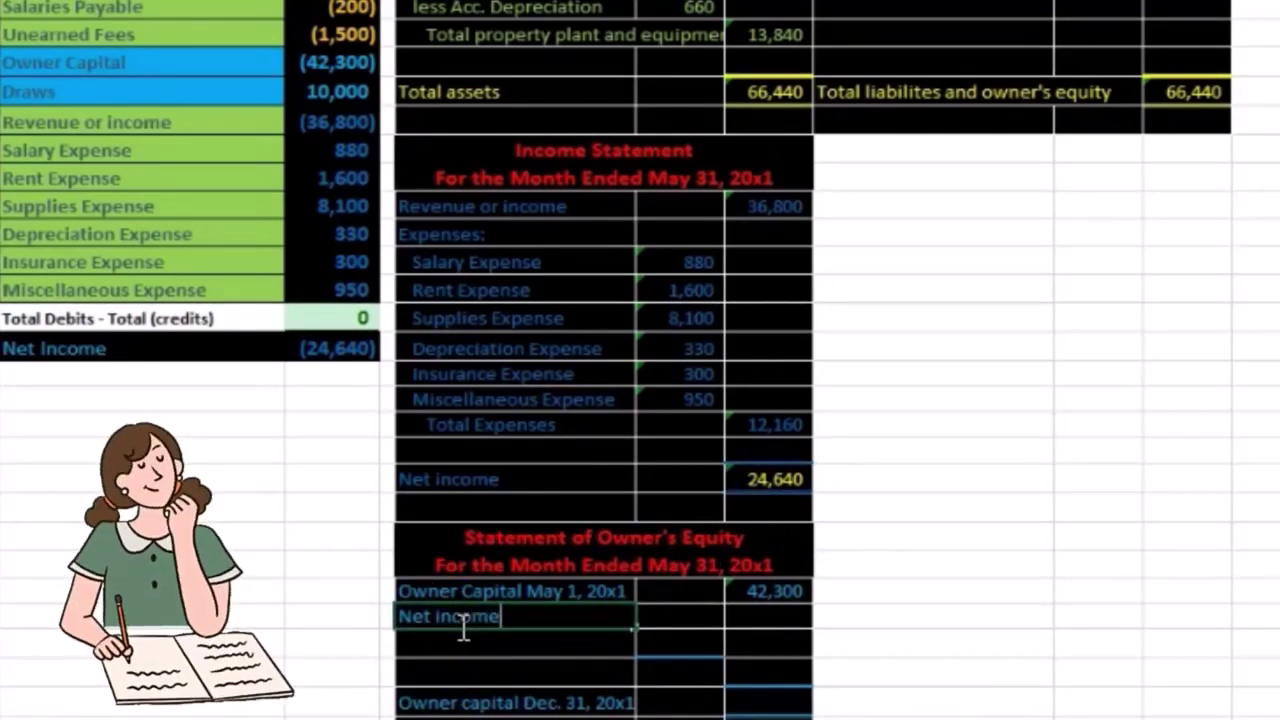
pyautogui.press('Tab')
pyautogui.write('=')
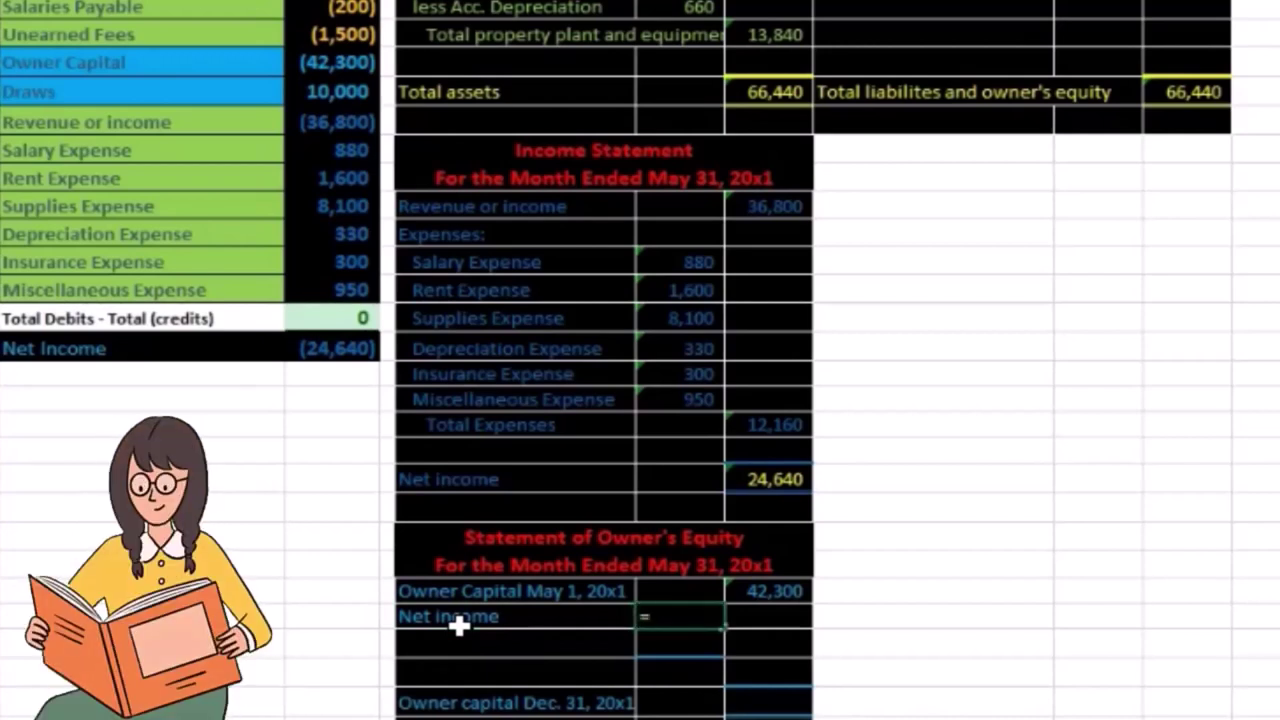
pyautogui.click(760, 474)
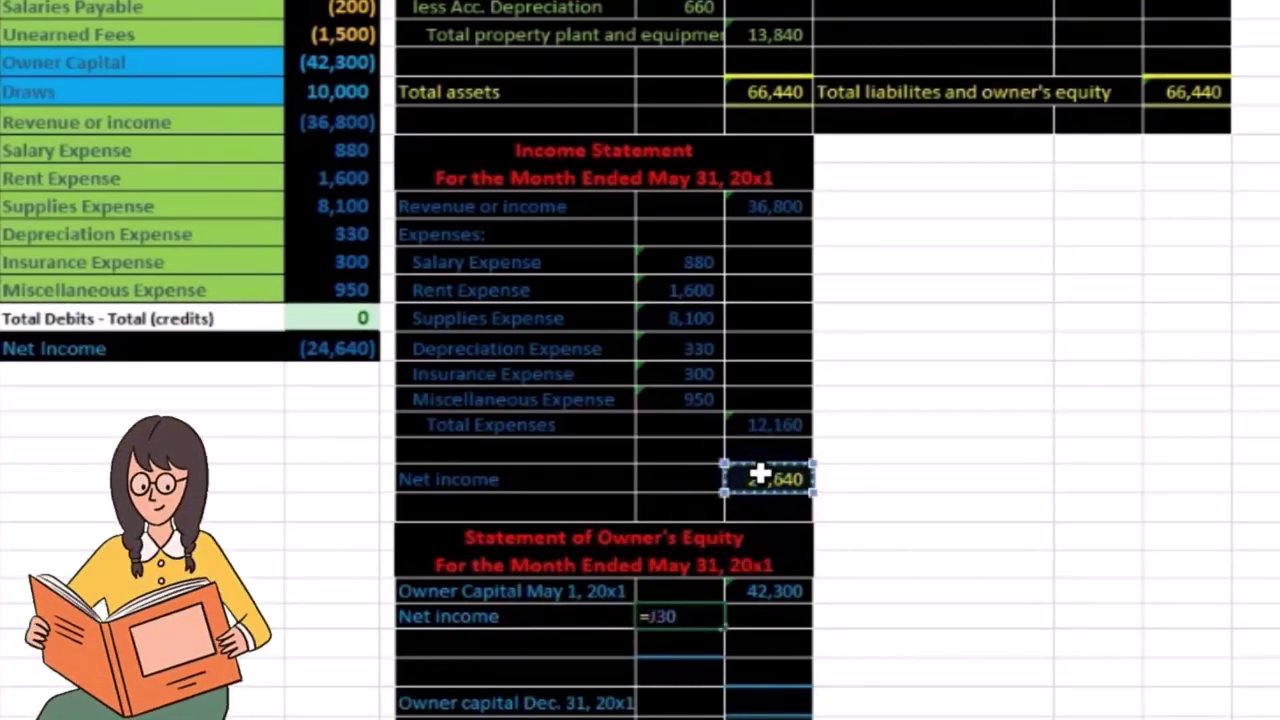
pyautogui.press('Return')
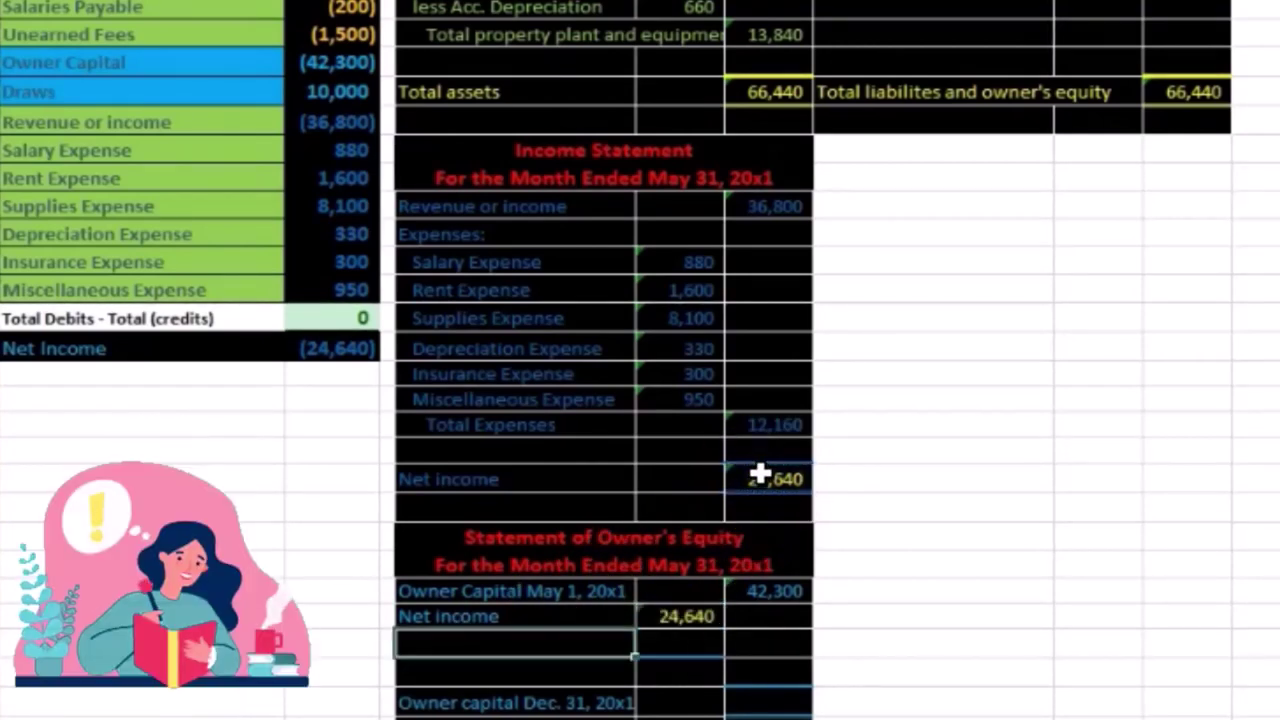
# Step: Mark the Owner Capital account name in the trial balance as used by filling its cell green
pyautogui.moveTo(337, 122); pyautogui.dragTo(335, 296)
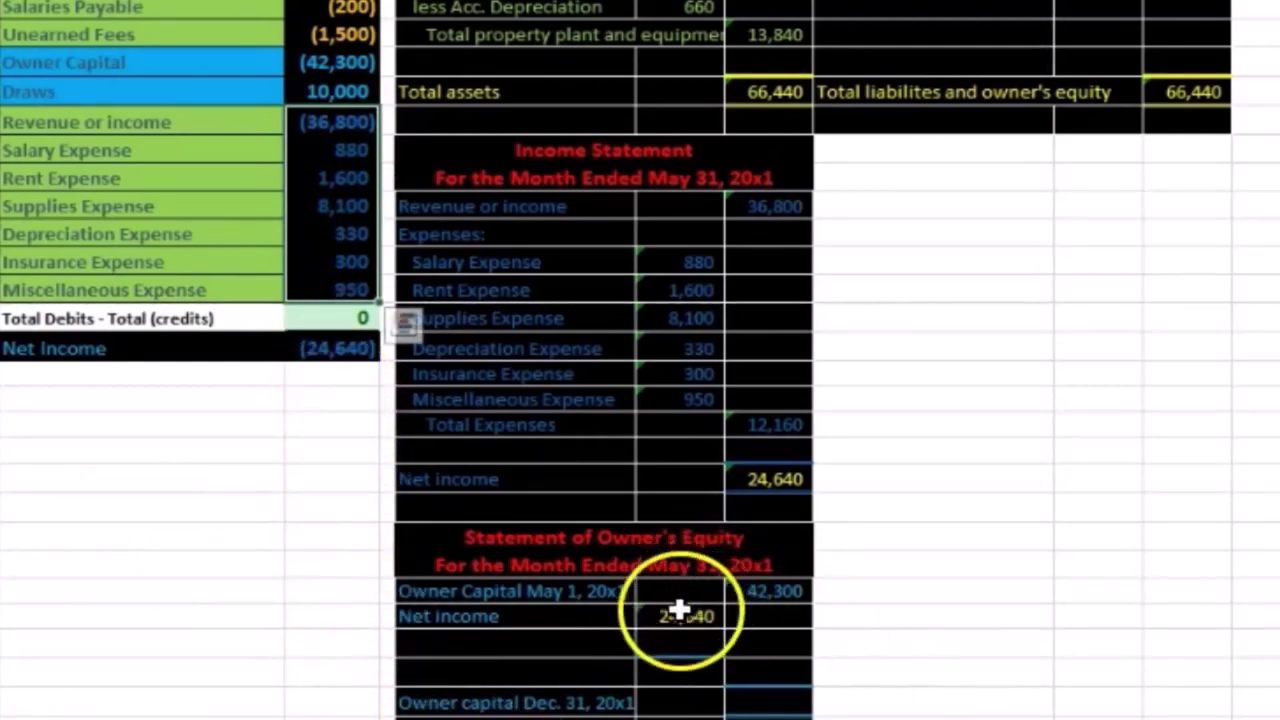
pyautogui.click(547, 642)
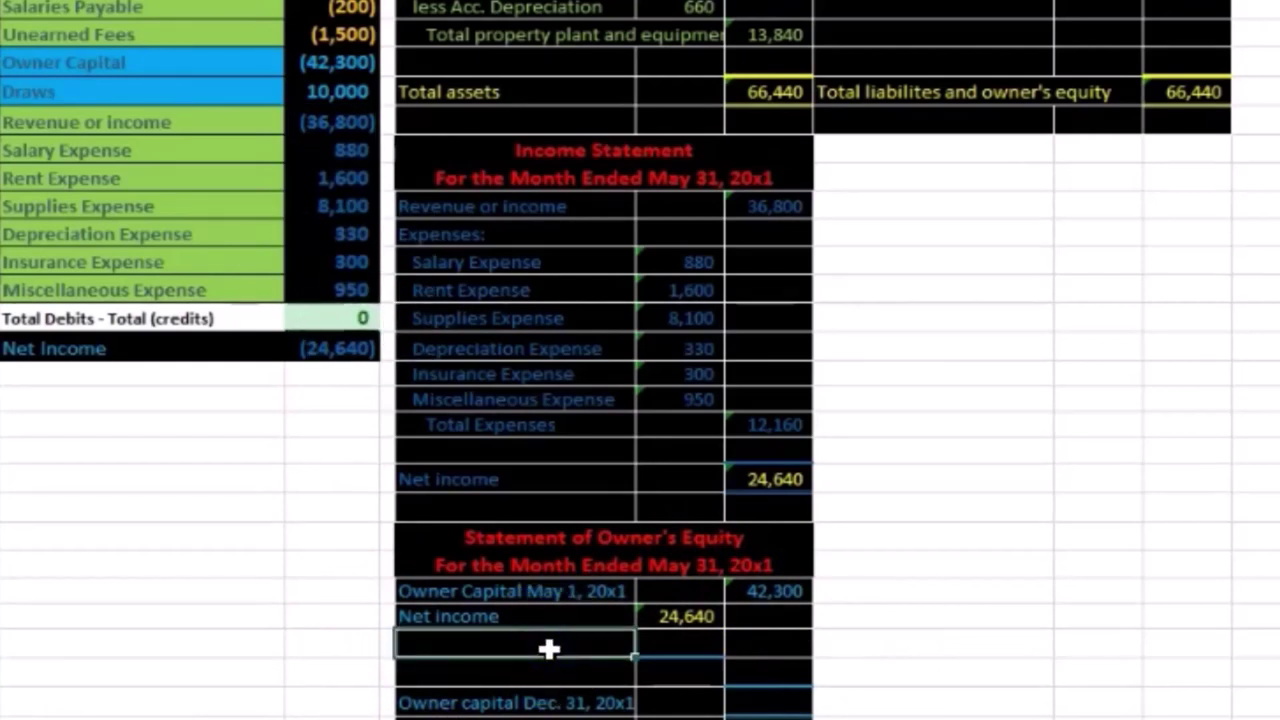
pyautogui.rightClick(130, 62)
pyautogui.click(201, 73)
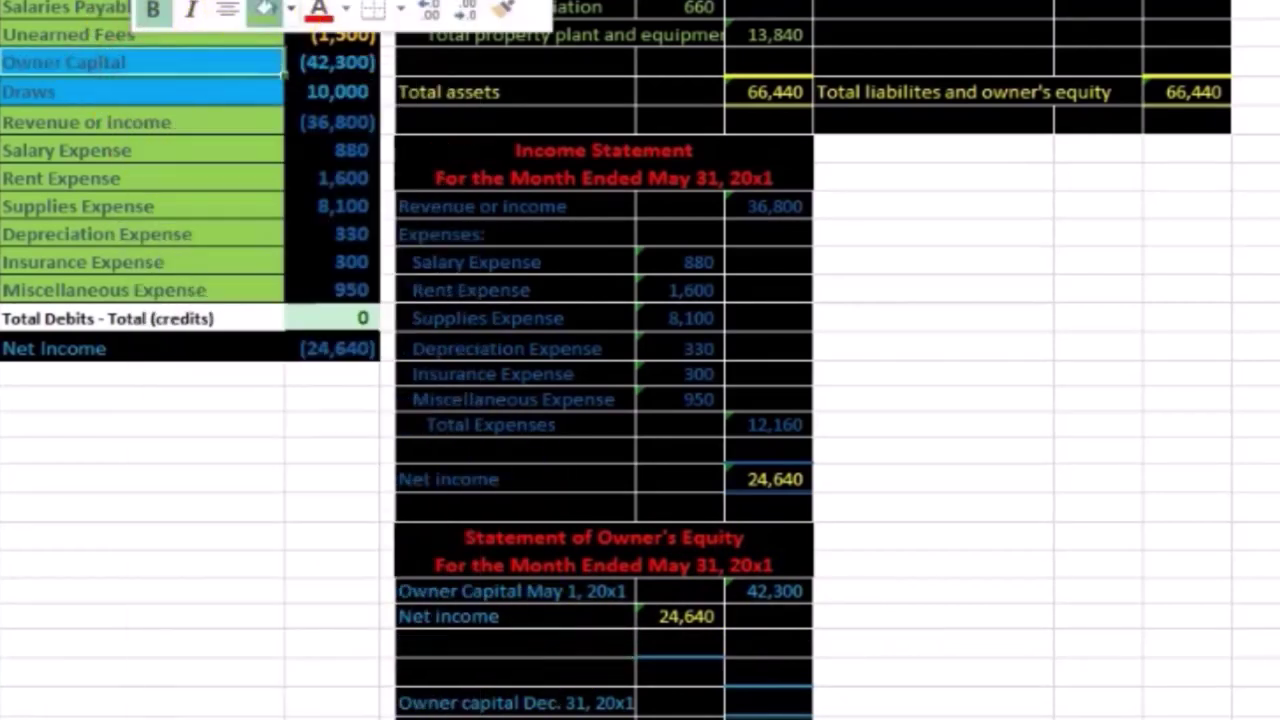
pyautogui.click(172, 88)
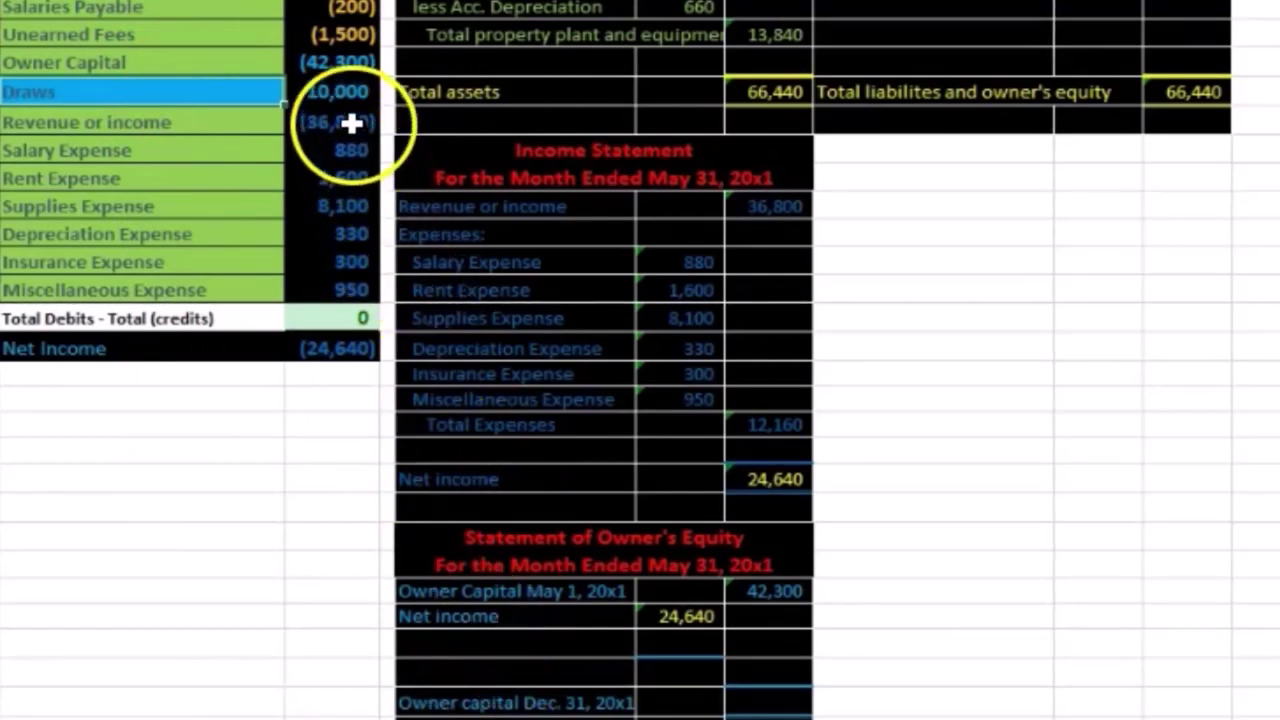
# Step: Add a "Less draws" line below Net income on the Statement of Owner's Equity and link its inner-column amount to trial balance Draws F16
pyautogui.moveTo(349, 66); pyautogui.dragTo(332, 279)
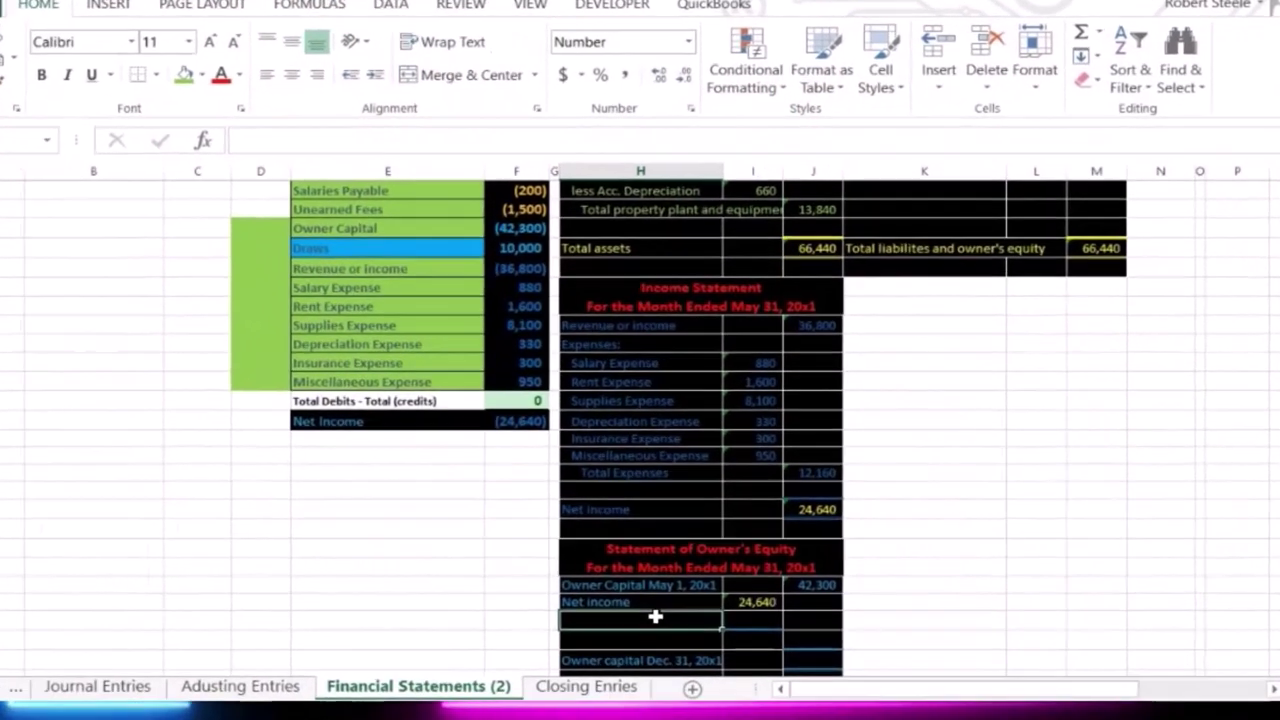
pyautogui.write('less')
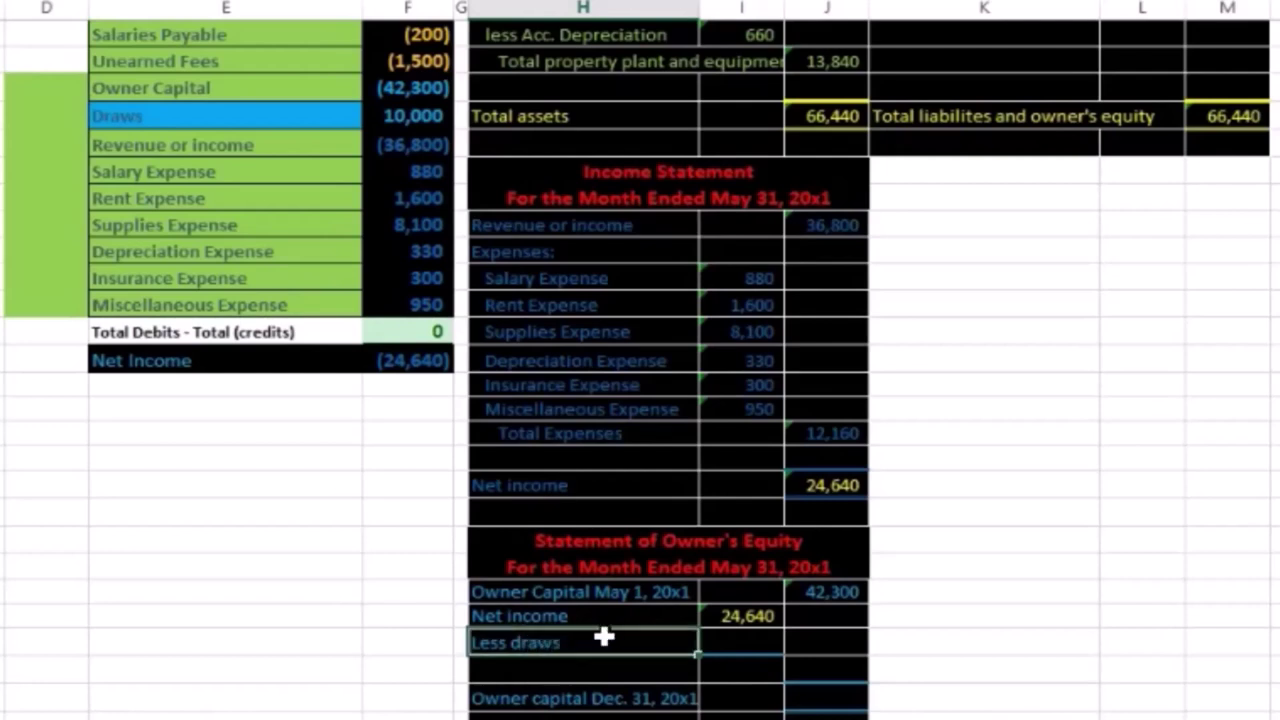
pyautogui.press('Tab')
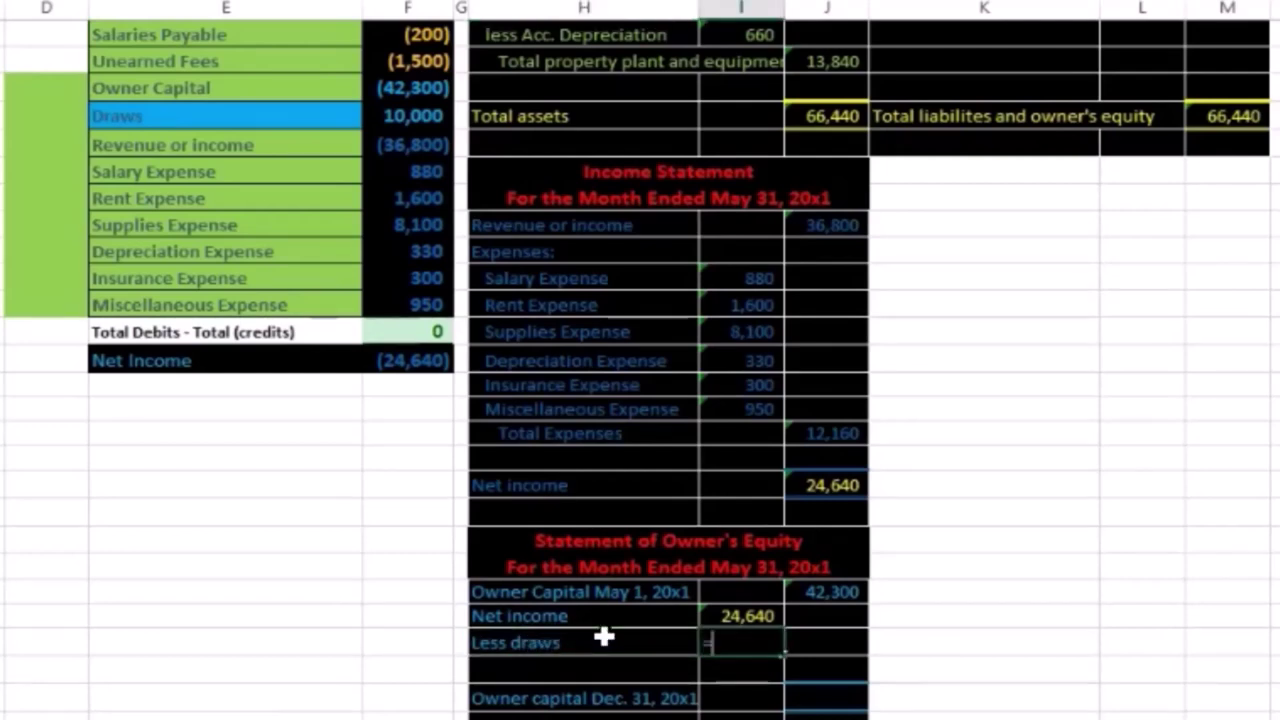
pyautogui.write('=')
pyautogui.click(403, 118)
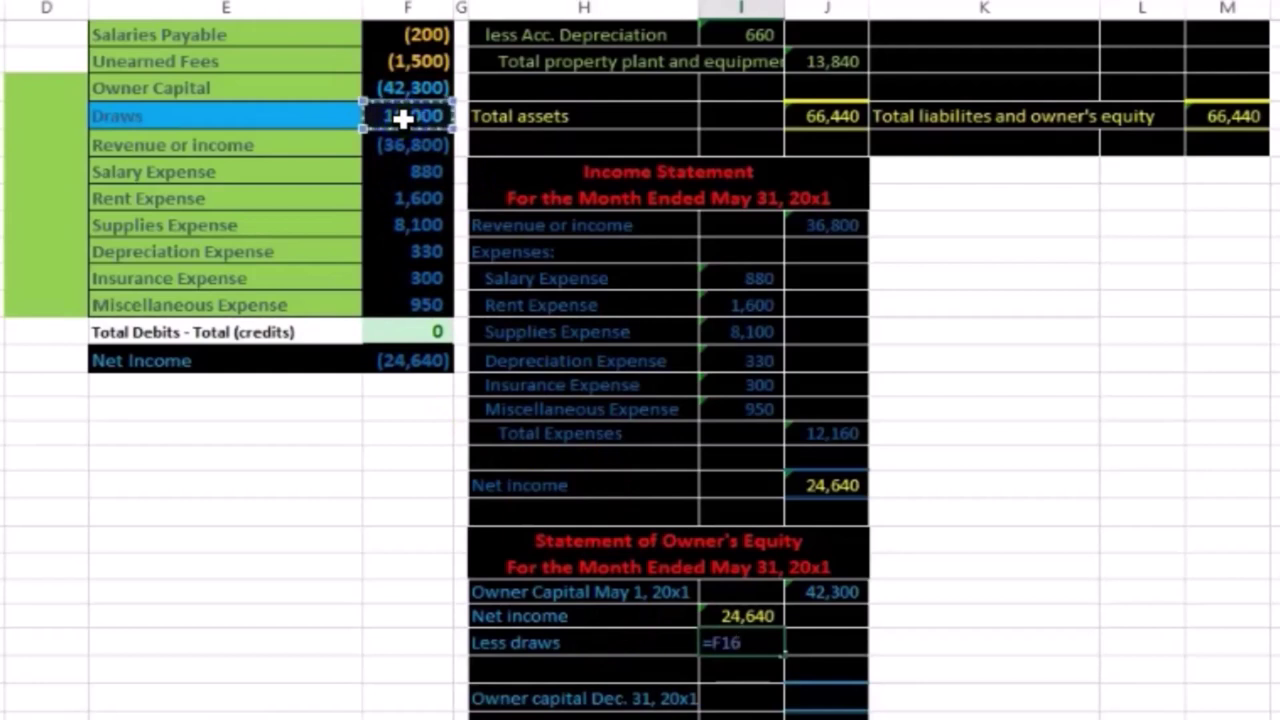
pyautogui.press('Return')
pyautogui.press('Up')
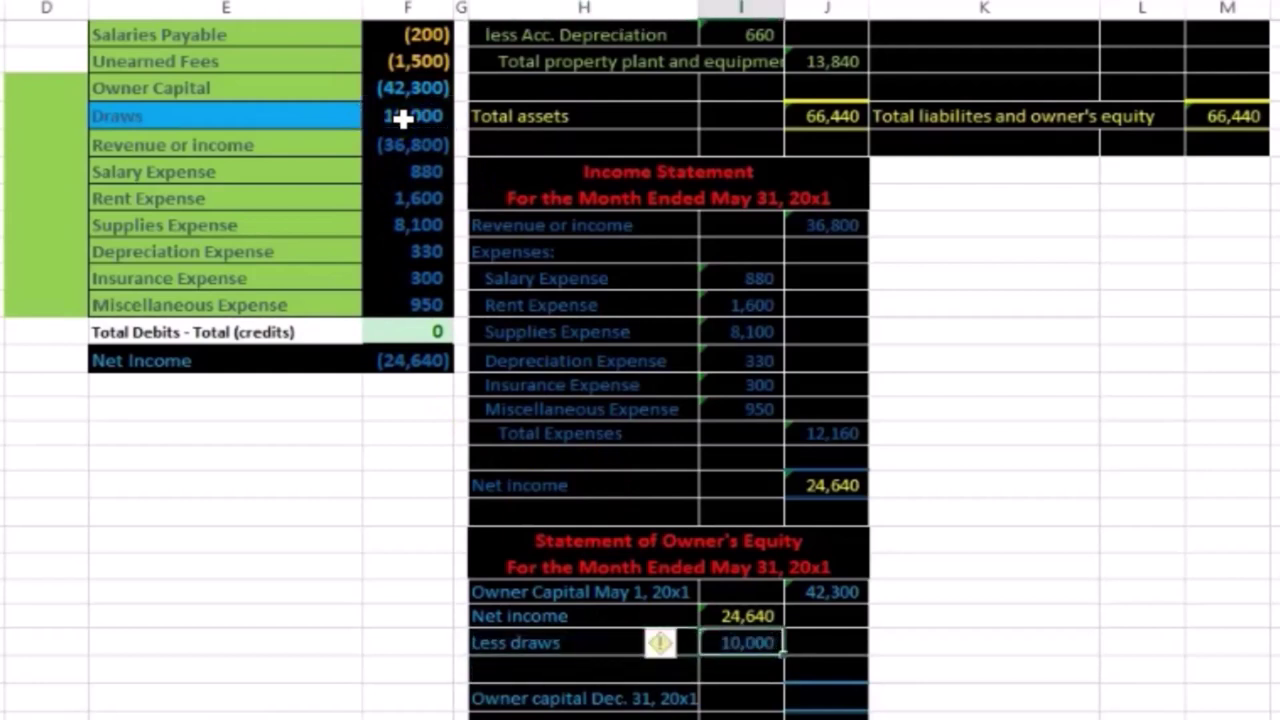
# Step: Label the line below Less draws "Increase in Owner's Equity"
pyautogui.press('Left')
pyautogui.press('Down')
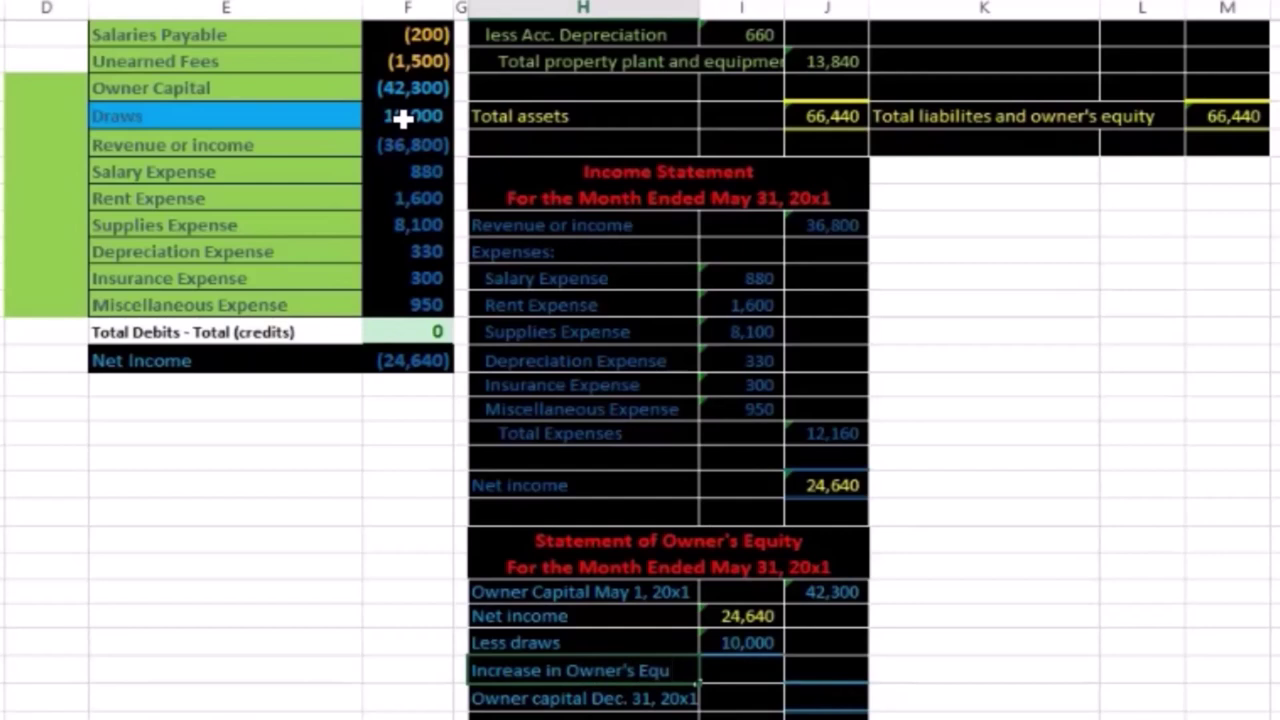
pyautogui.press('Tab')
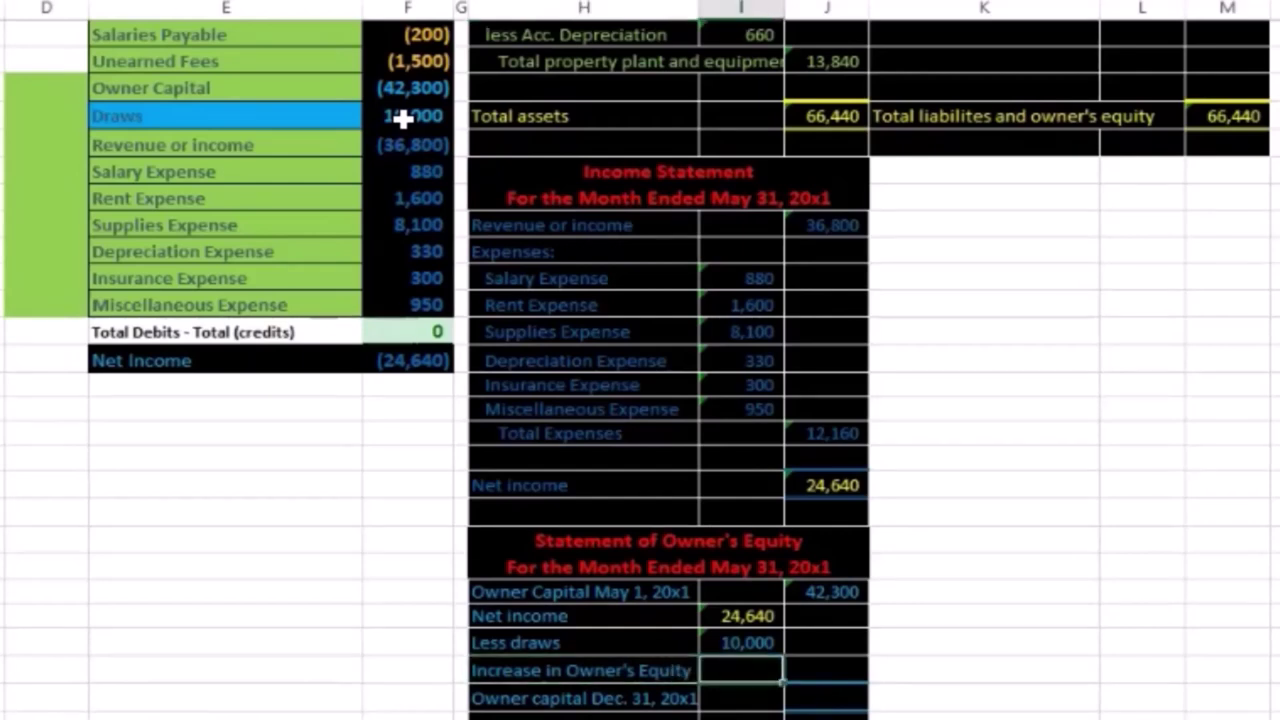
pyautogui.click(542, 674)
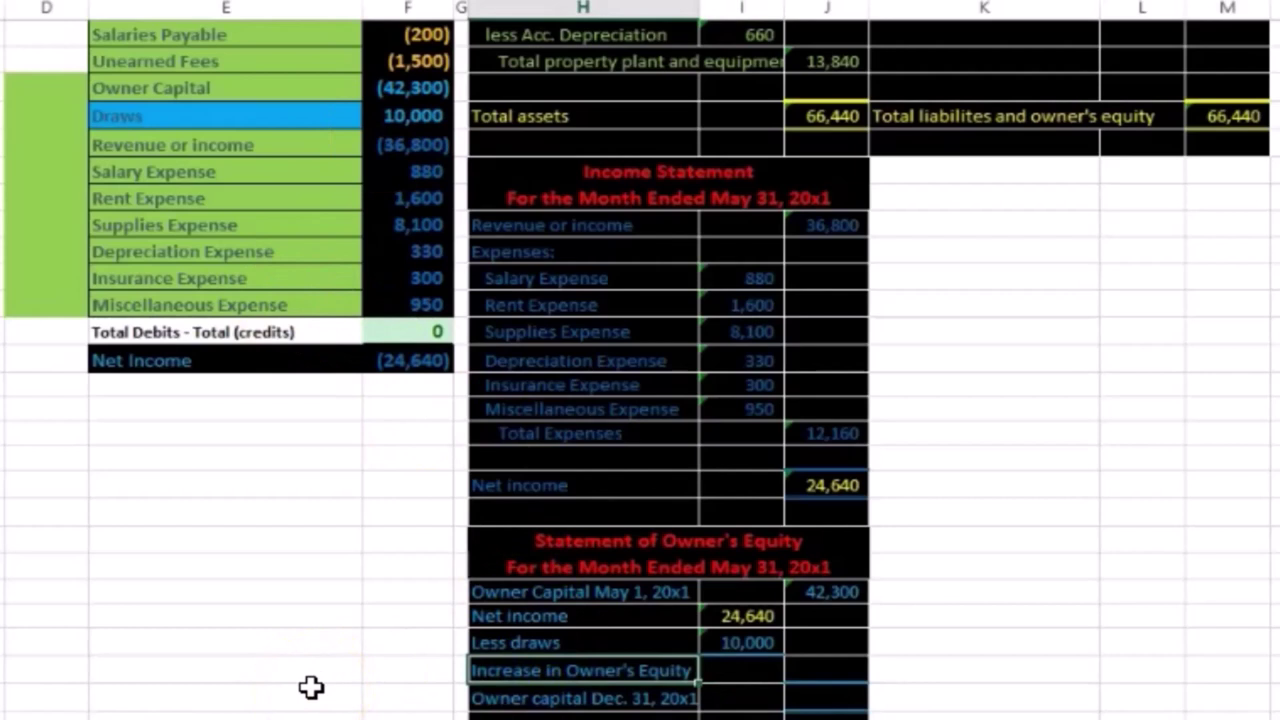
# Step: Calculate the Increase in Owner's Equity in the outer column as net income I35 minus draws I36
pyautogui.press('Tab')
pyautogui.press('Tab')
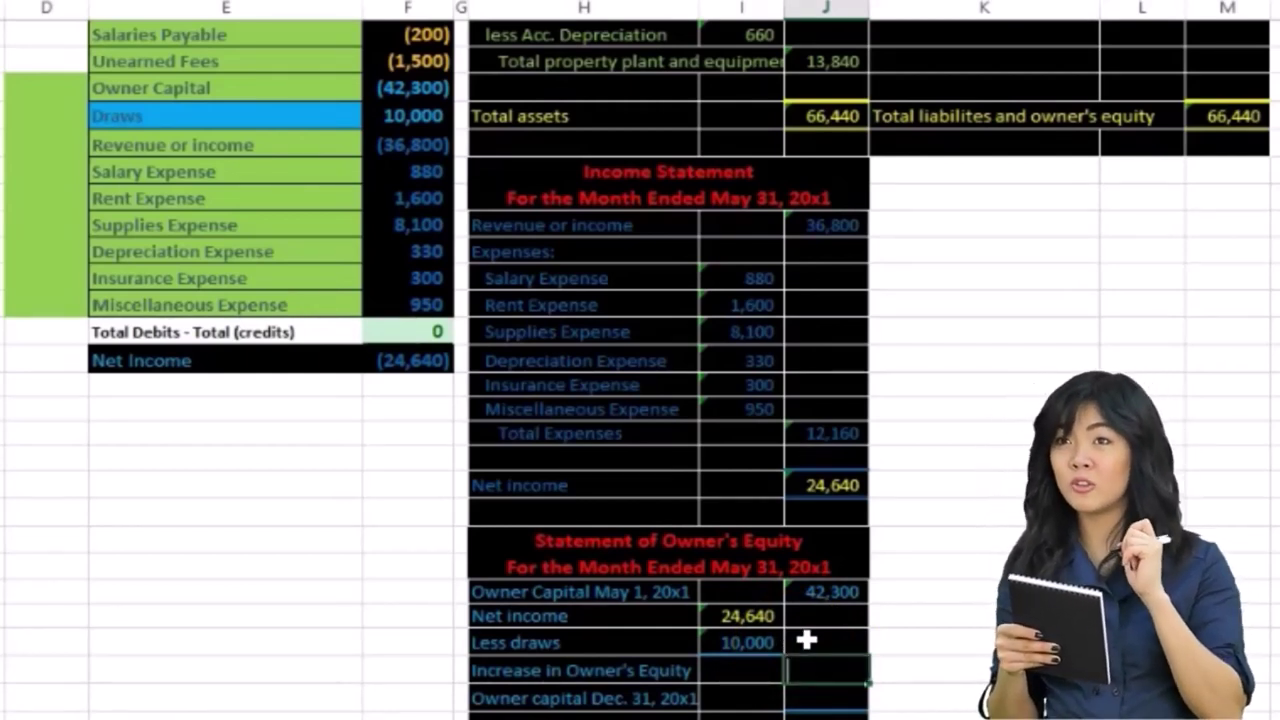
pyautogui.click(763, 614)
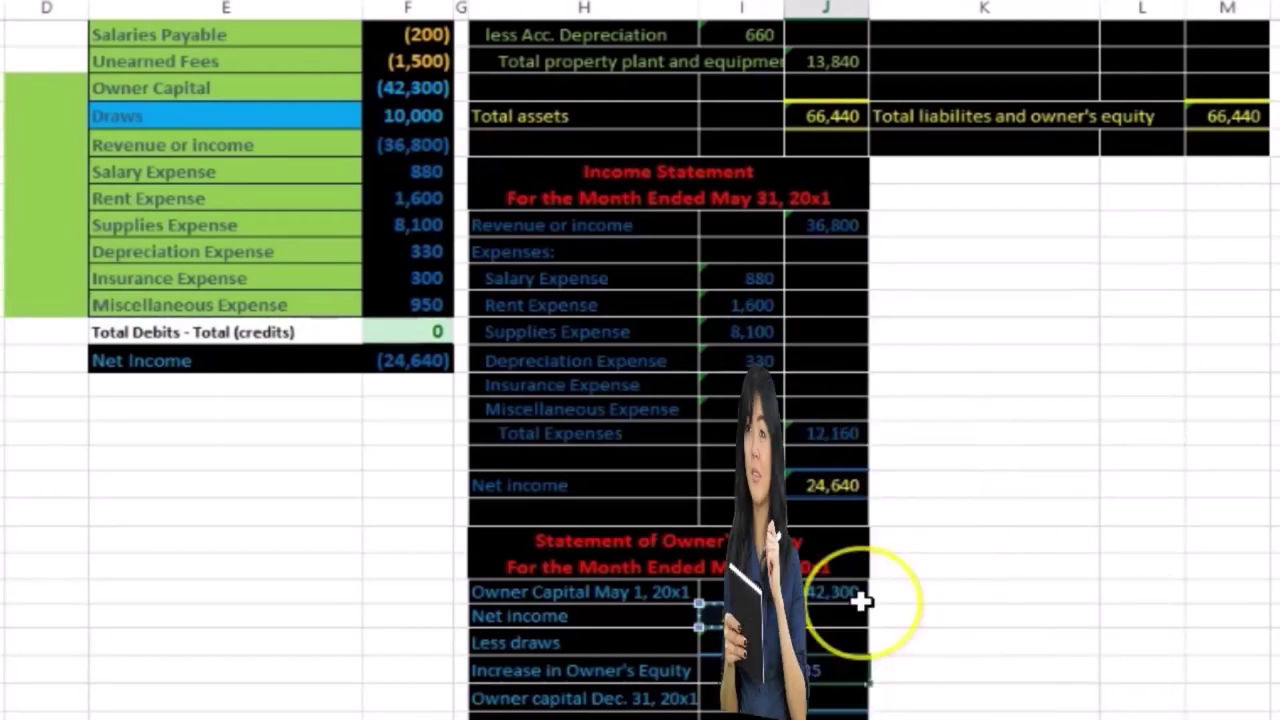
pyautogui.write('-')
pyautogui.click(762, 642)
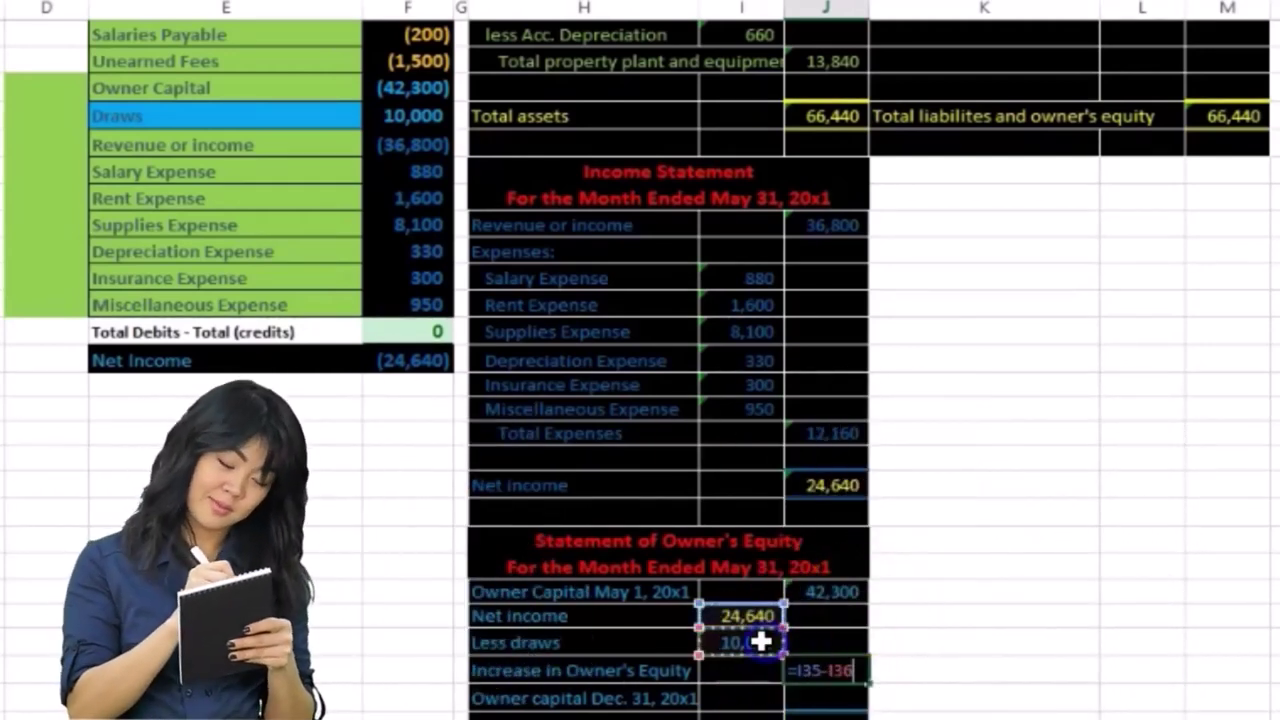
pyautogui.press('Return')
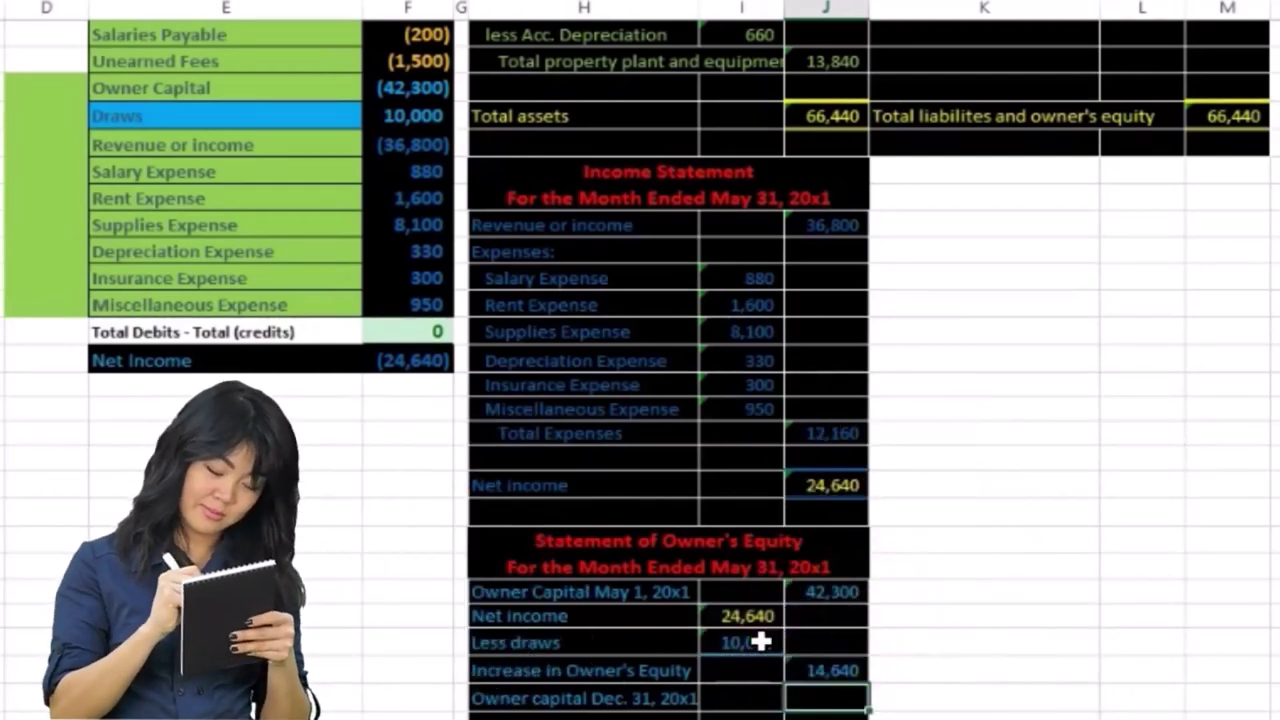
pyautogui.click(415, 115)
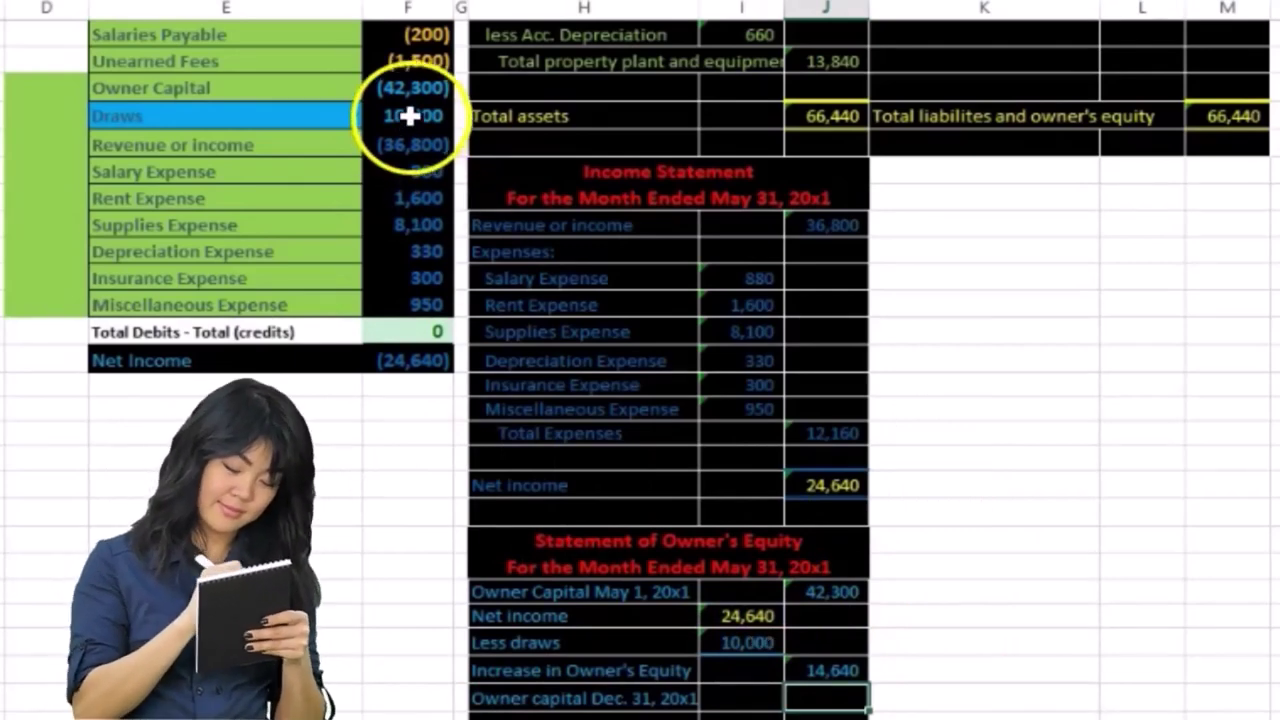
pyautogui.moveTo(410, 153); pyautogui.dragTo(414, 305)
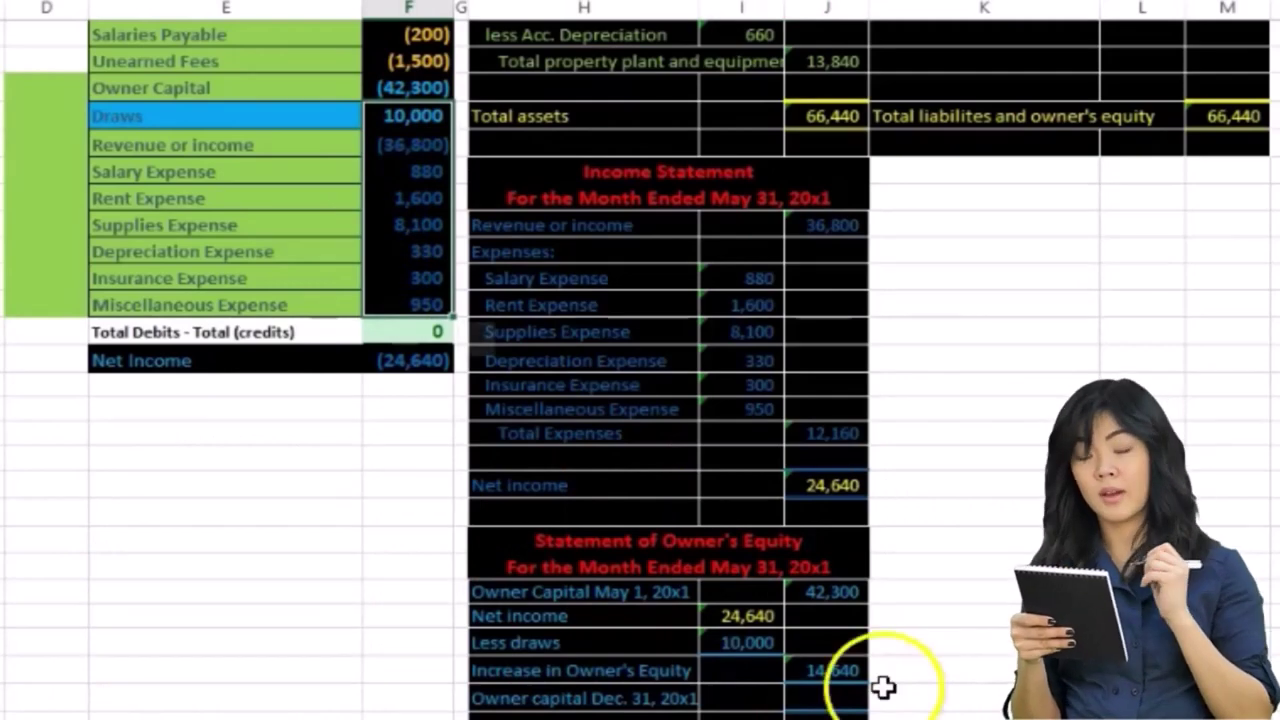
# Step: Replace the "Owner capital Dec. 31, 20x1" label with the trial balance's Owner Capital name pasted as a value, extended to "Owner Capital May 31, 20x1"
pyautogui.click(847, 669)
pyautogui.click(846, 694)
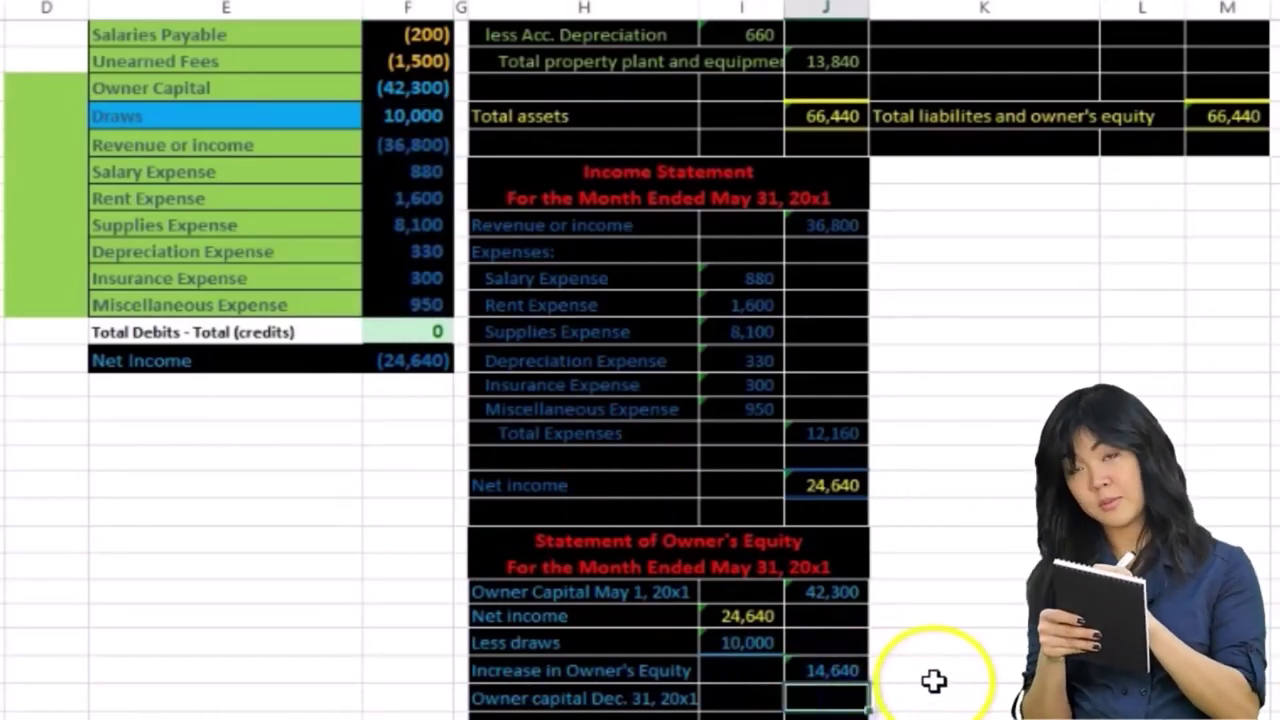
pyautogui.click(677, 700)
pyautogui.doubleClick(677, 701)
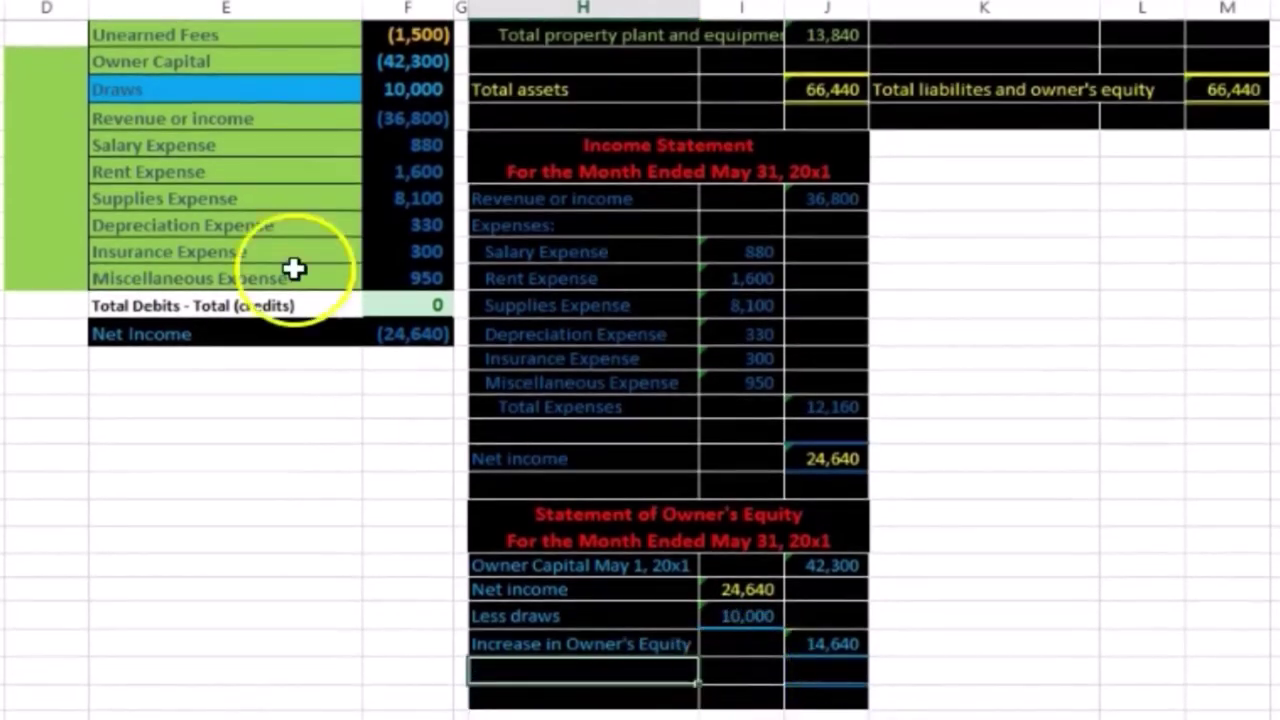
pyautogui.rightClick(180, 60)
pyautogui.click(240, 120)
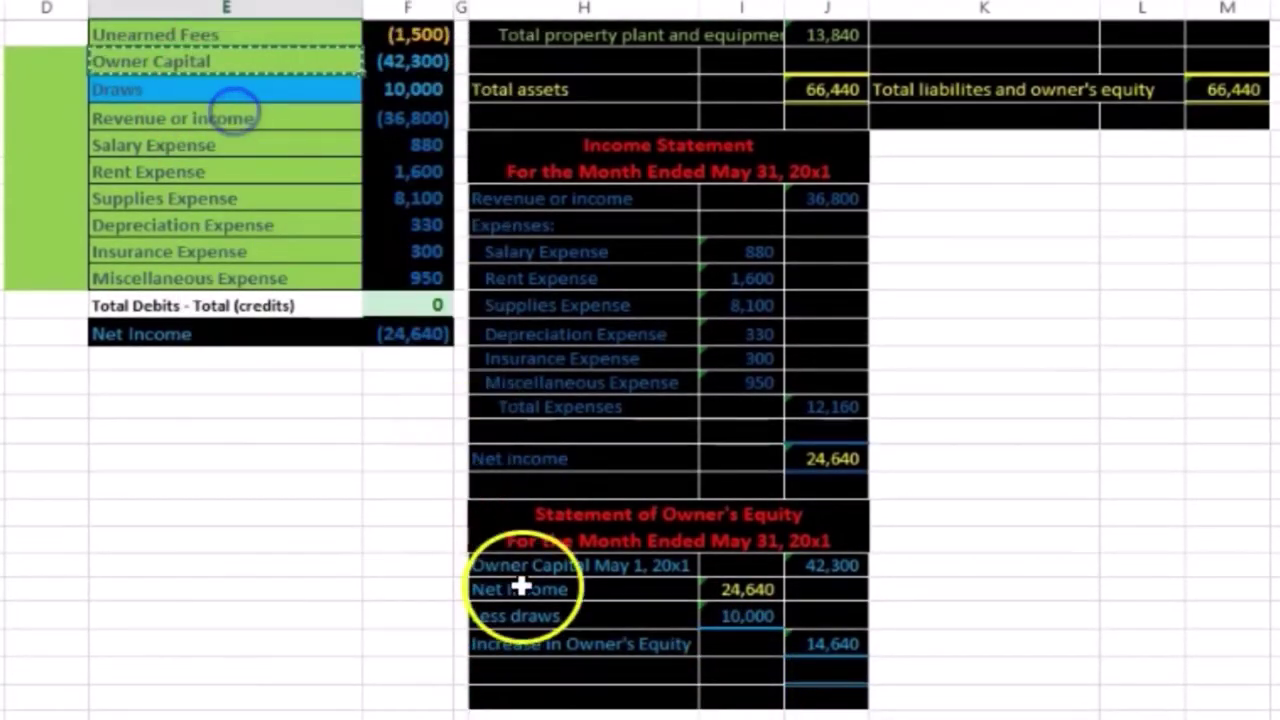
pyautogui.rightClick(508, 666)
pyautogui.click(621, 176)
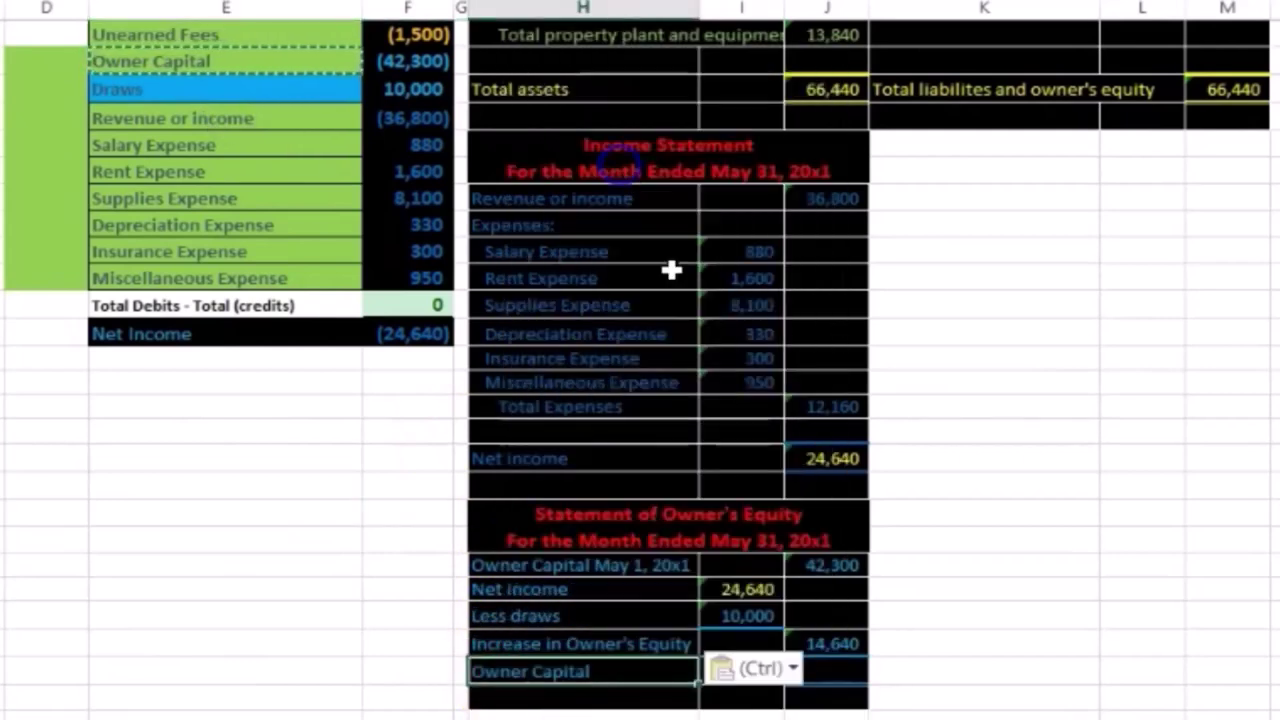
pyautogui.doubleClick(600, 672)
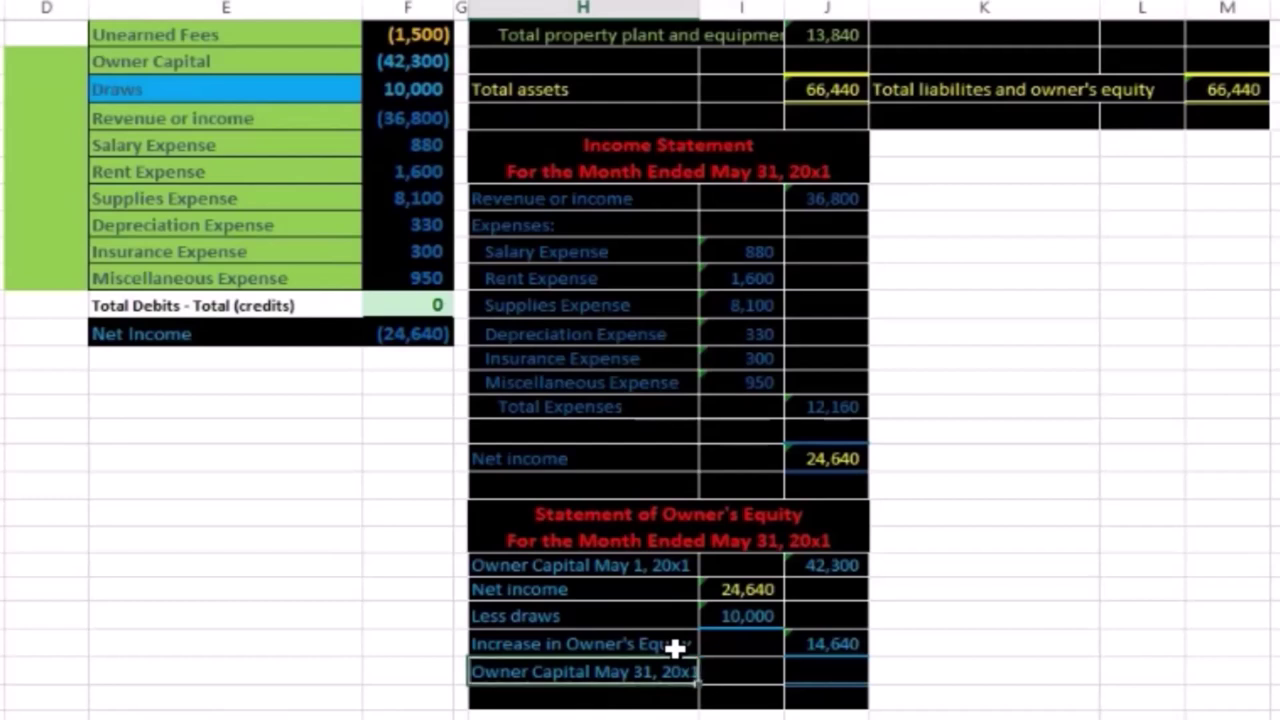
# Step: Total the May 31 owner capital in the outer column by summing J34:J37
pyautogui.press('Right')
pyautogui.press('Right')
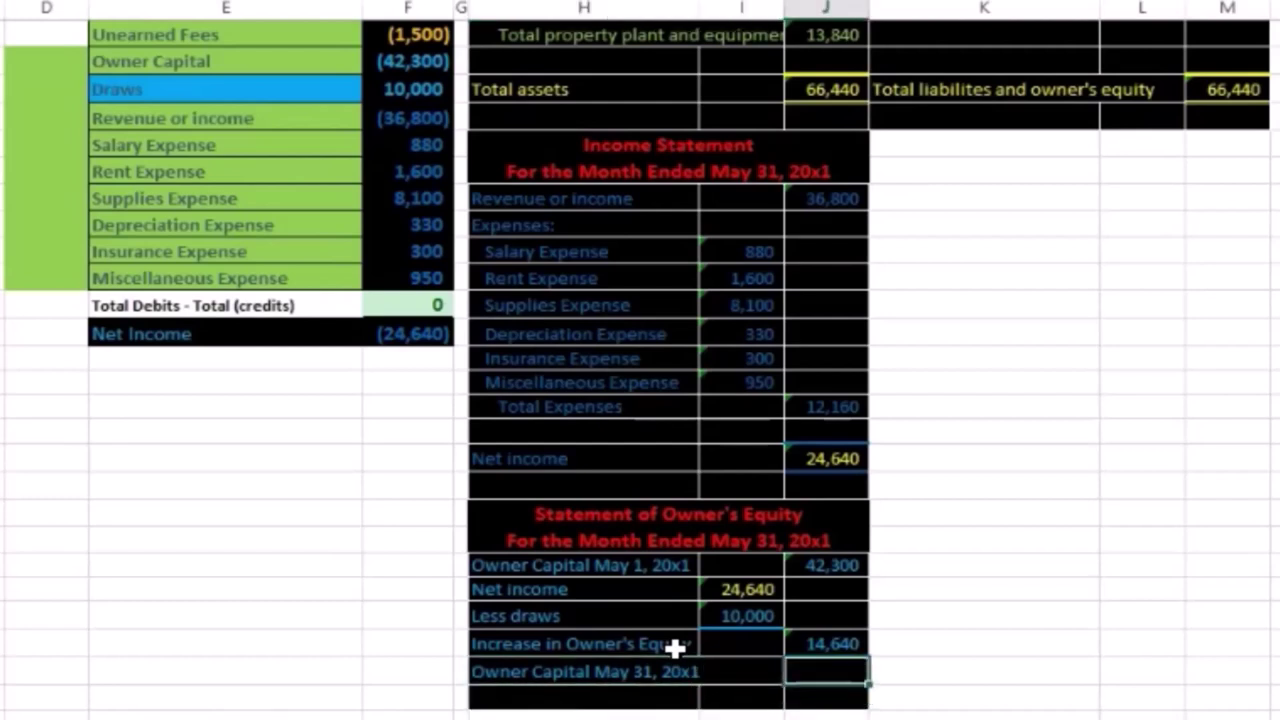
pyautogui.write('=')
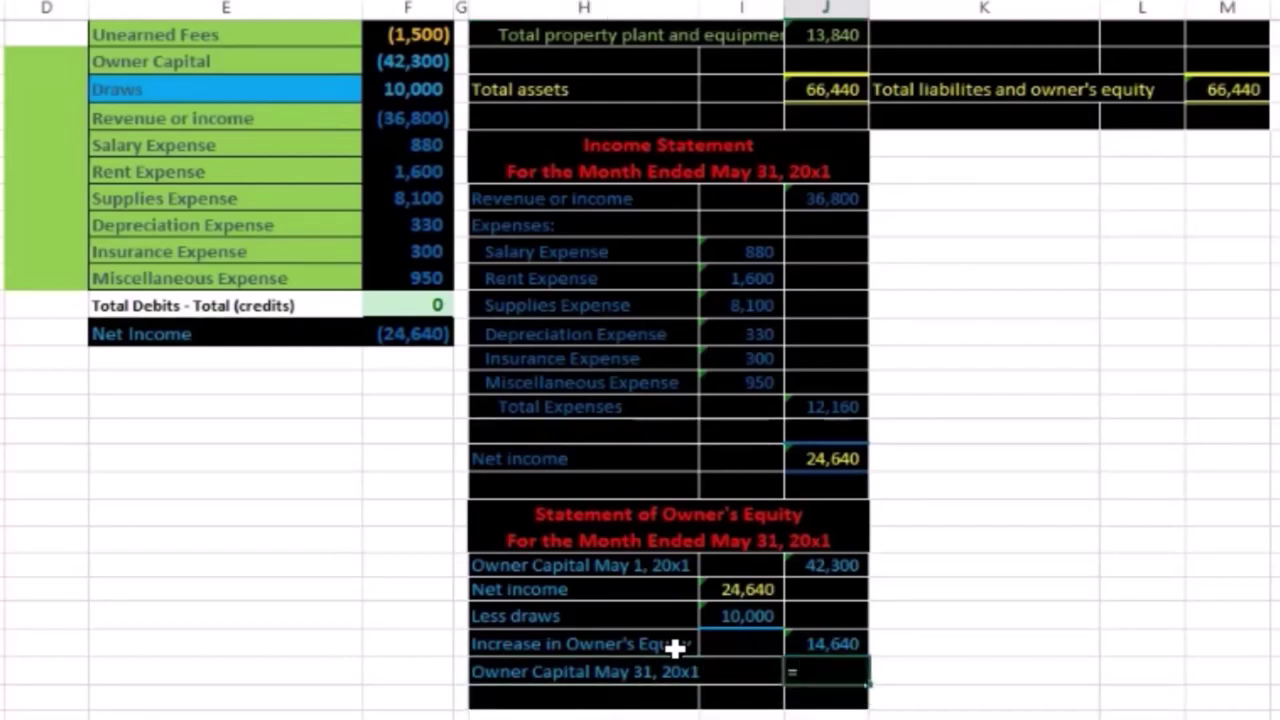
pyautogui.write('sum(')
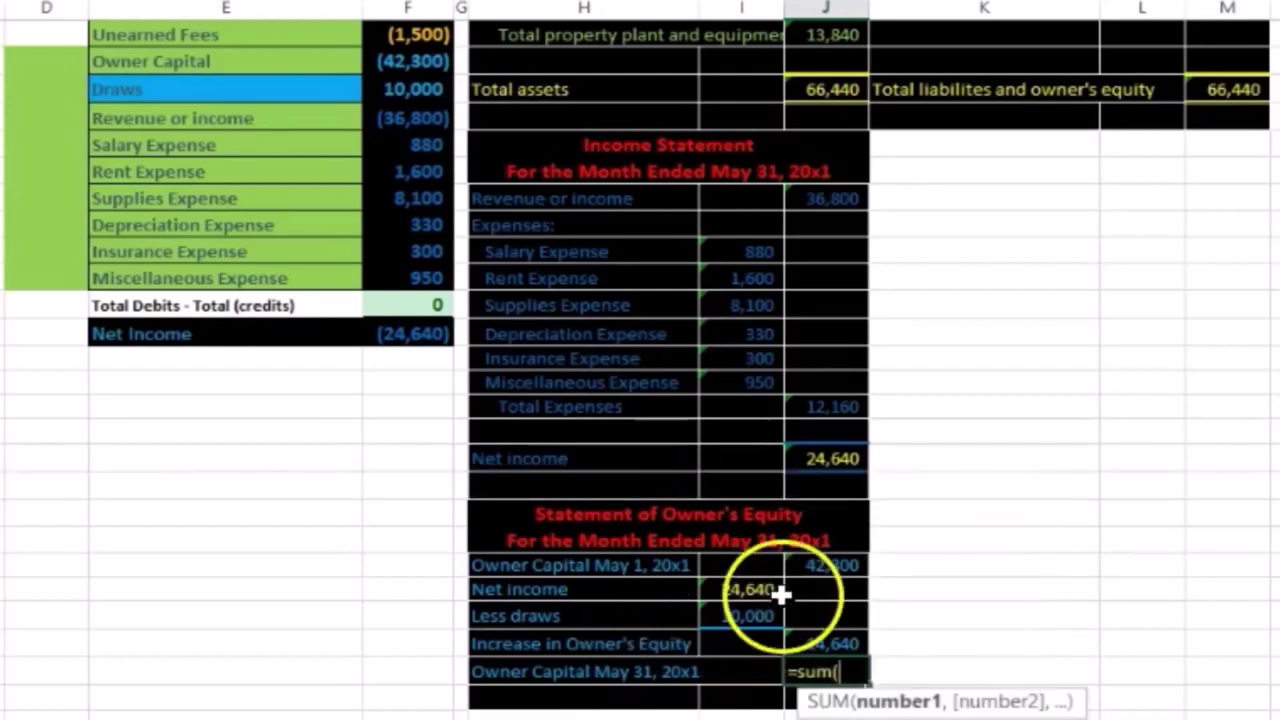
pyautogui.moveTo(822, 565); pyautogui.dragTo(828, 643)
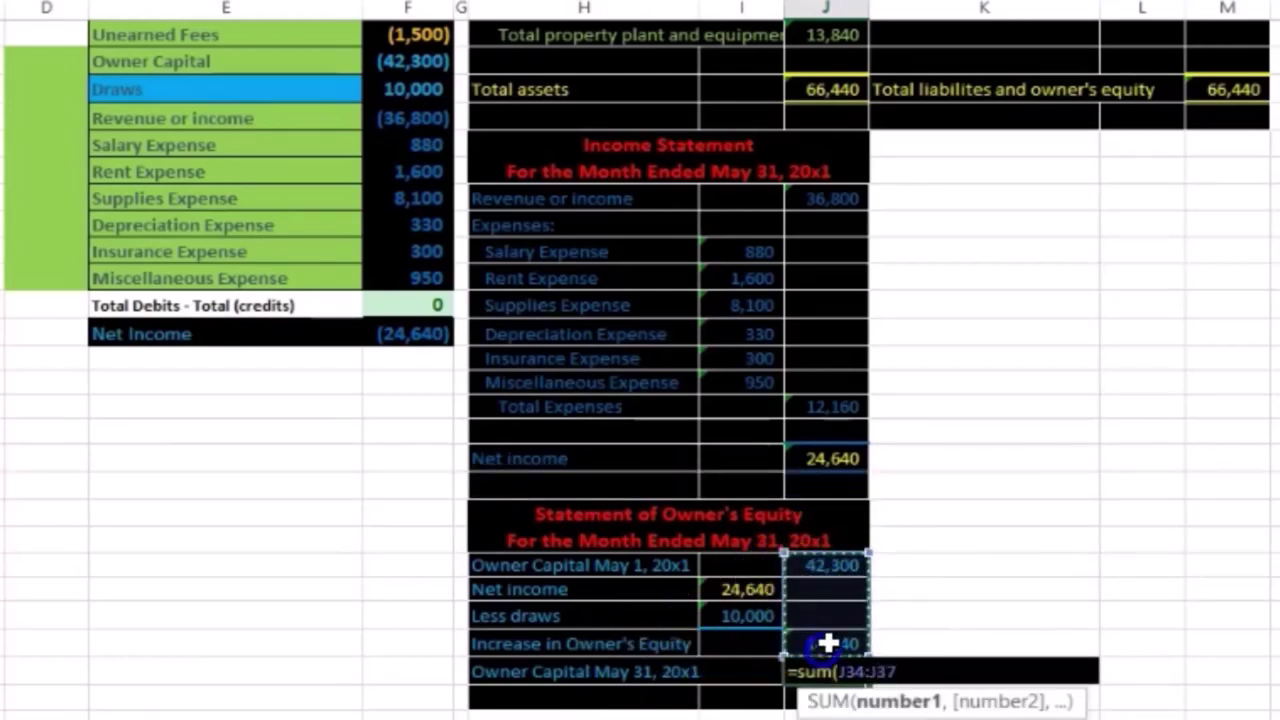
pyautogui.press('Return')
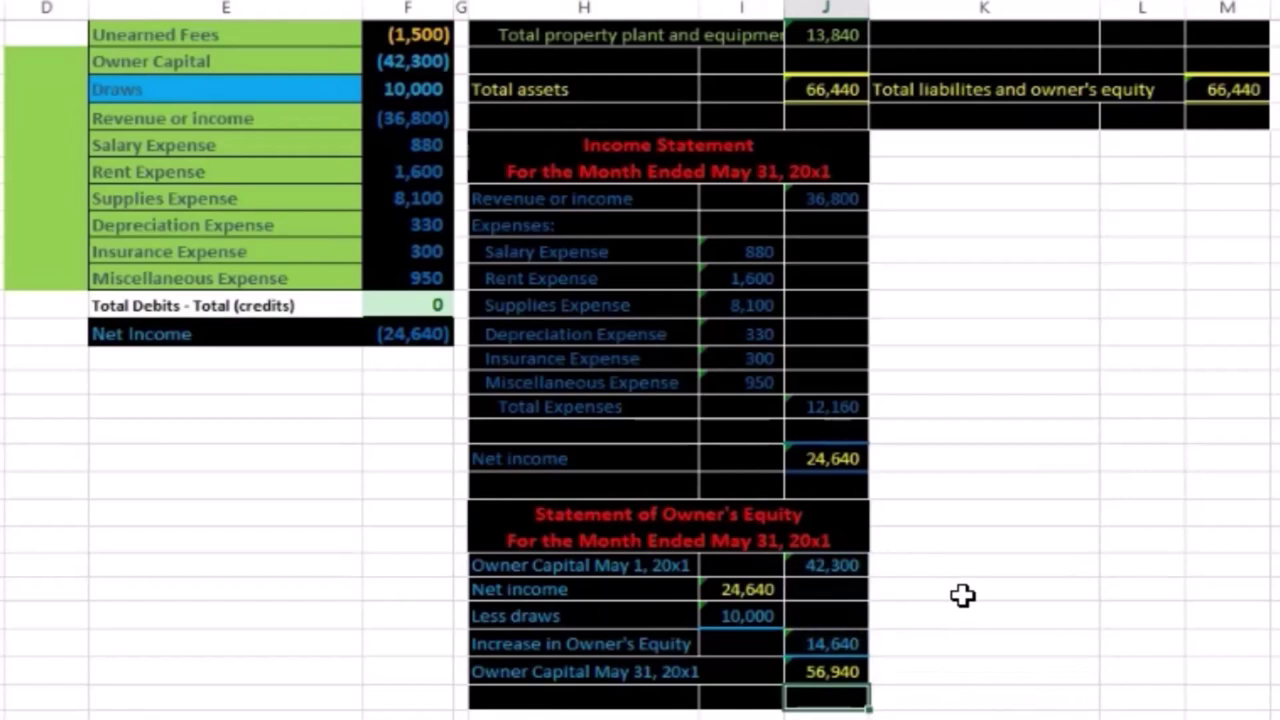
# Step: Compare the May 31 owner capital with the trial balance's equity and income accounts and with Owner Capital on the balance sheet
pyautogui.moveTo(850, 567); pyautogui.dragTo(842, 646)
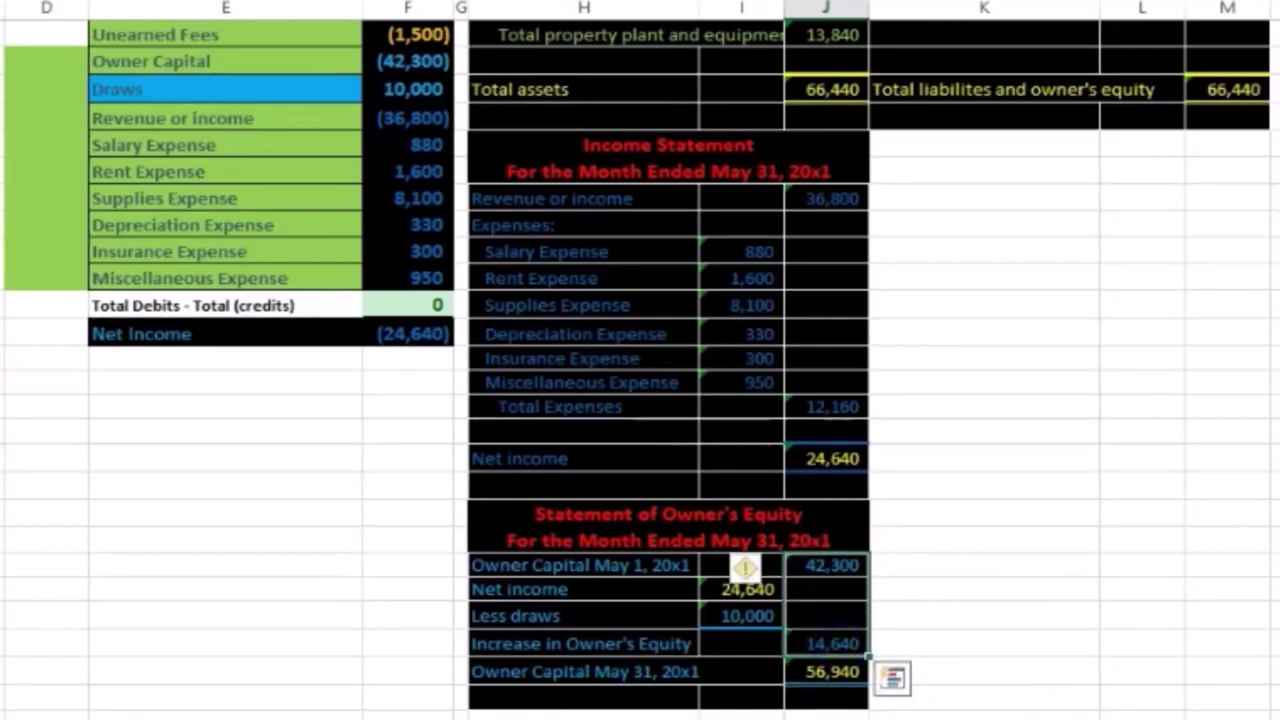
pyautogui.moveTo(426, 60); pyautogui.dragTo(411, 268)
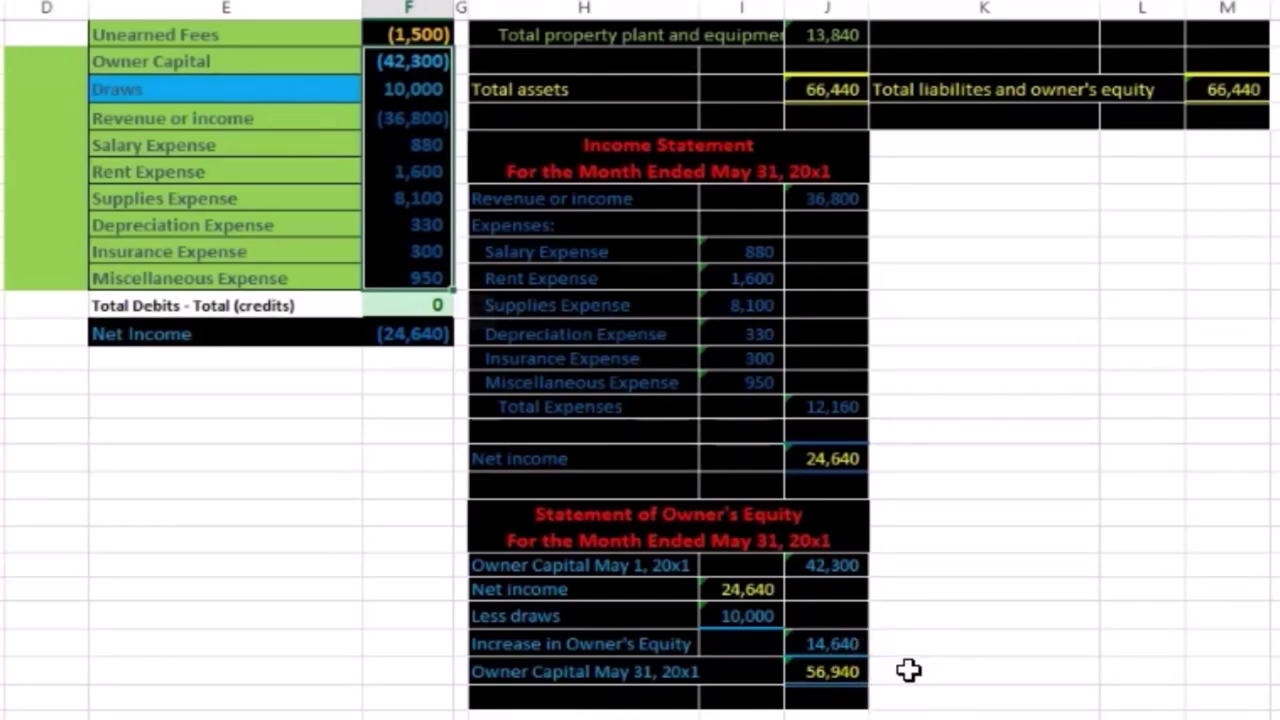
pyautogui.click(833, 665)
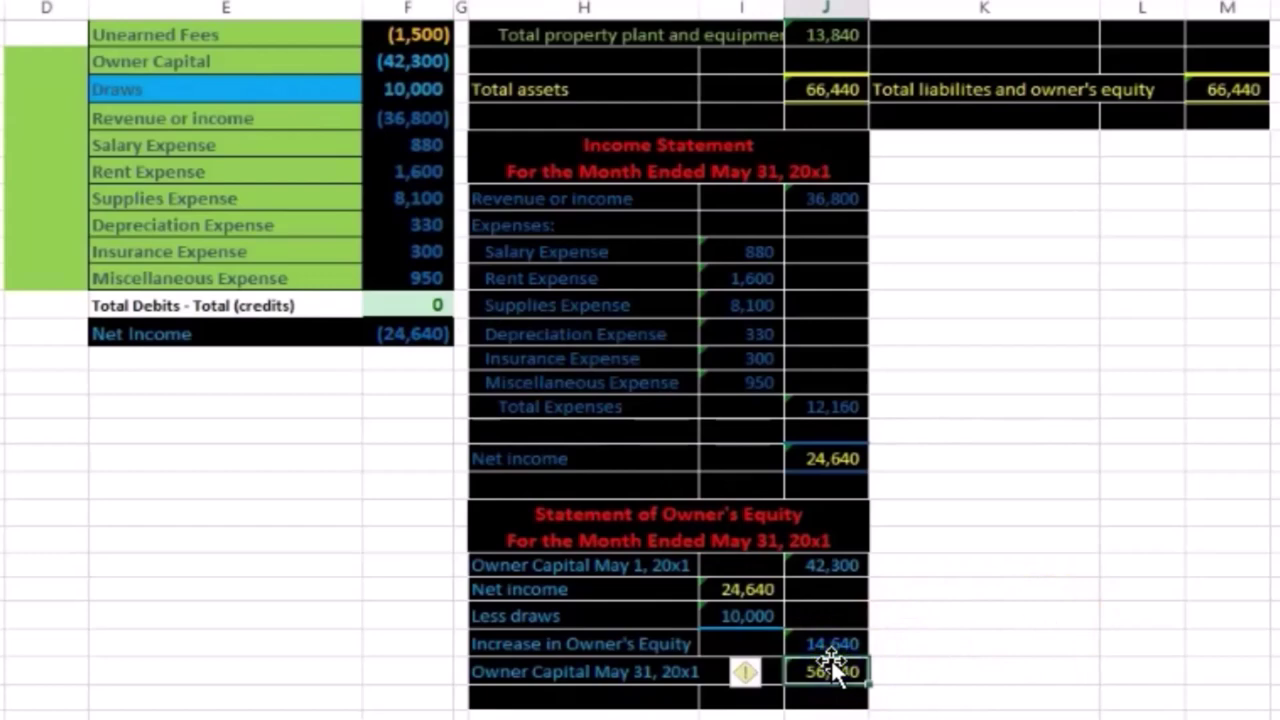
pyautogui.scroll(1, 831, 658)
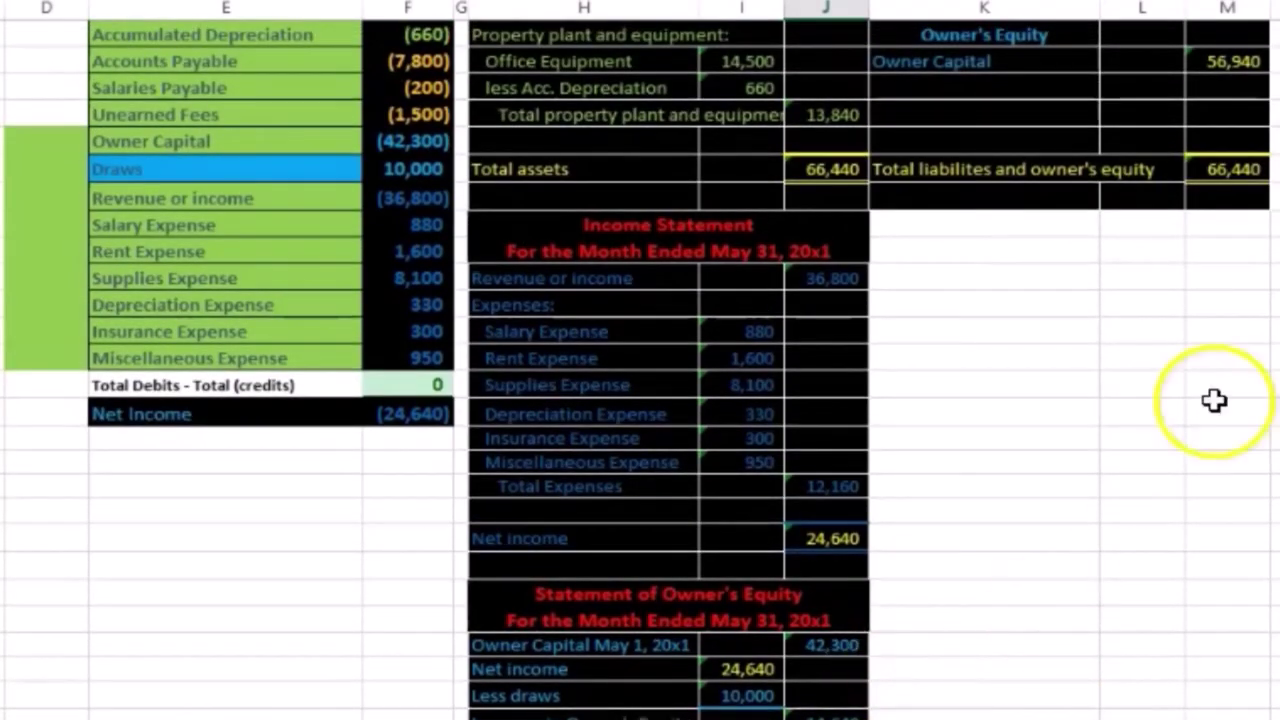
pyautogui.click(1238, 58)
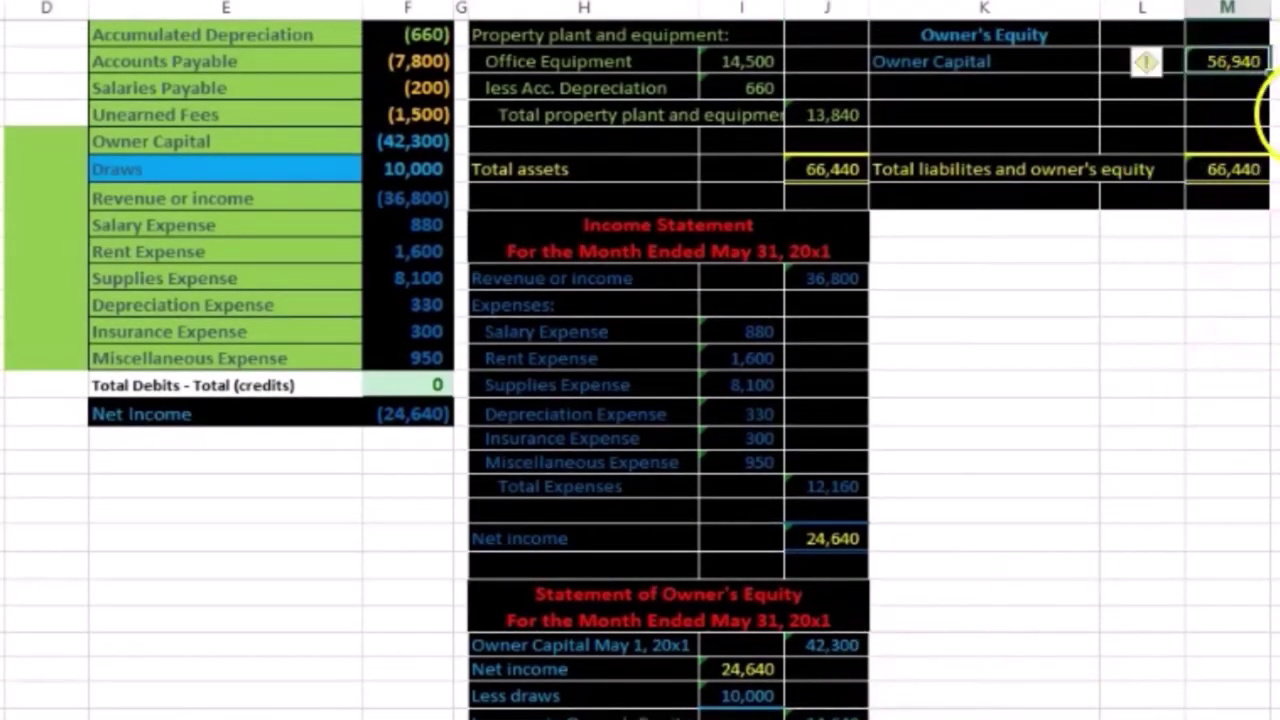
pyautogui.scroll(-1, 1220, 346)
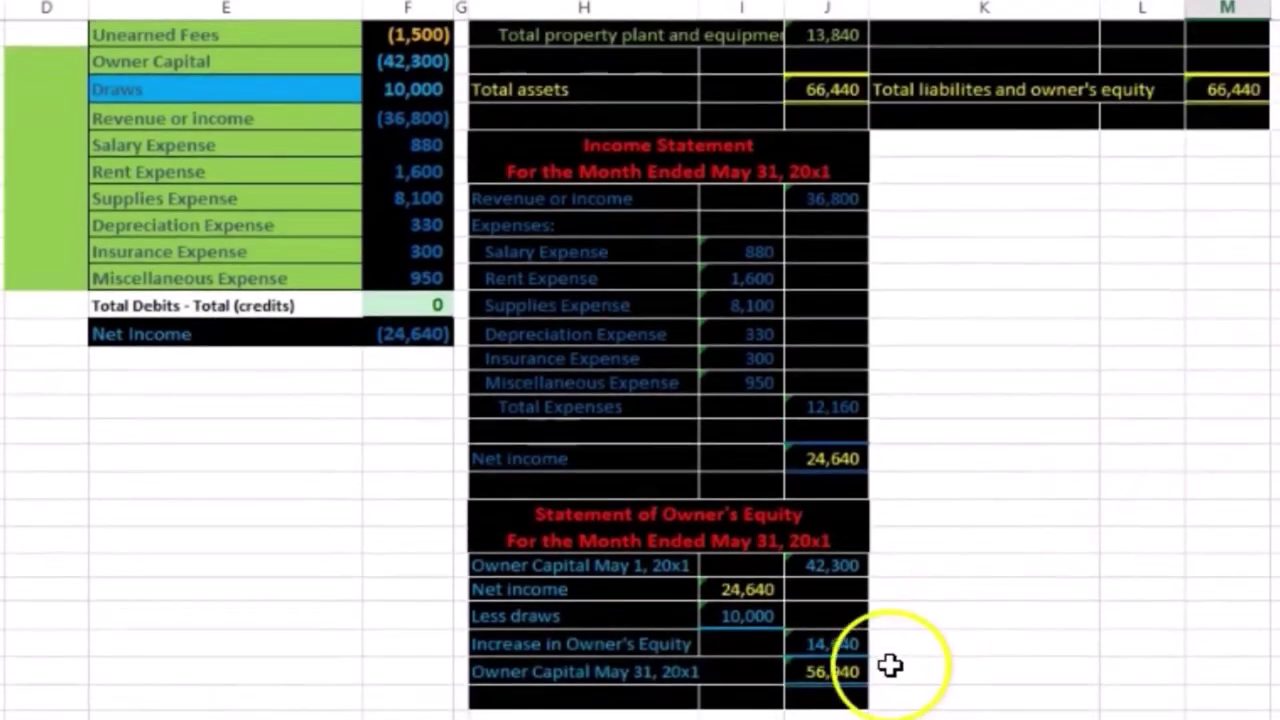
pyautogui.scroll(1, 1079, 486)
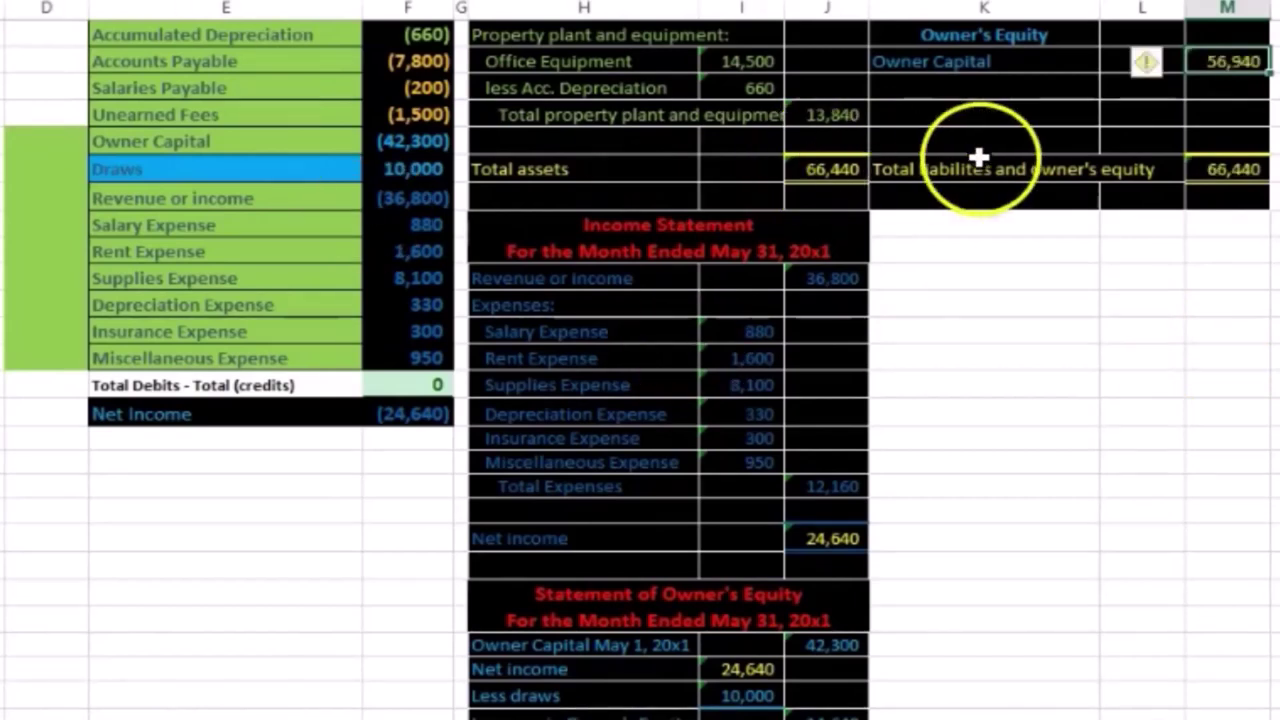
# Step: Inspect the balance sheet's Owner Capital formula in M12, trace its precedents, and remove the tracer arrows
pyautogui.doubleClick(1234, 57)
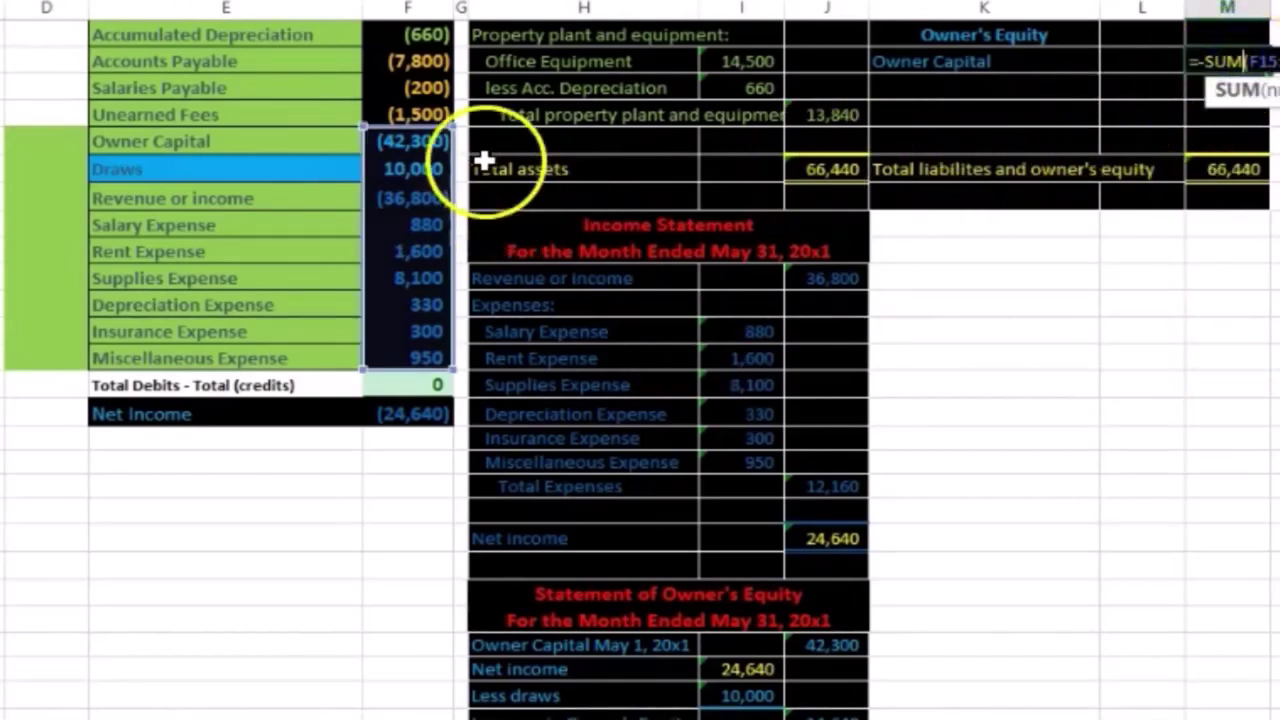
pyautogui.press('Return')
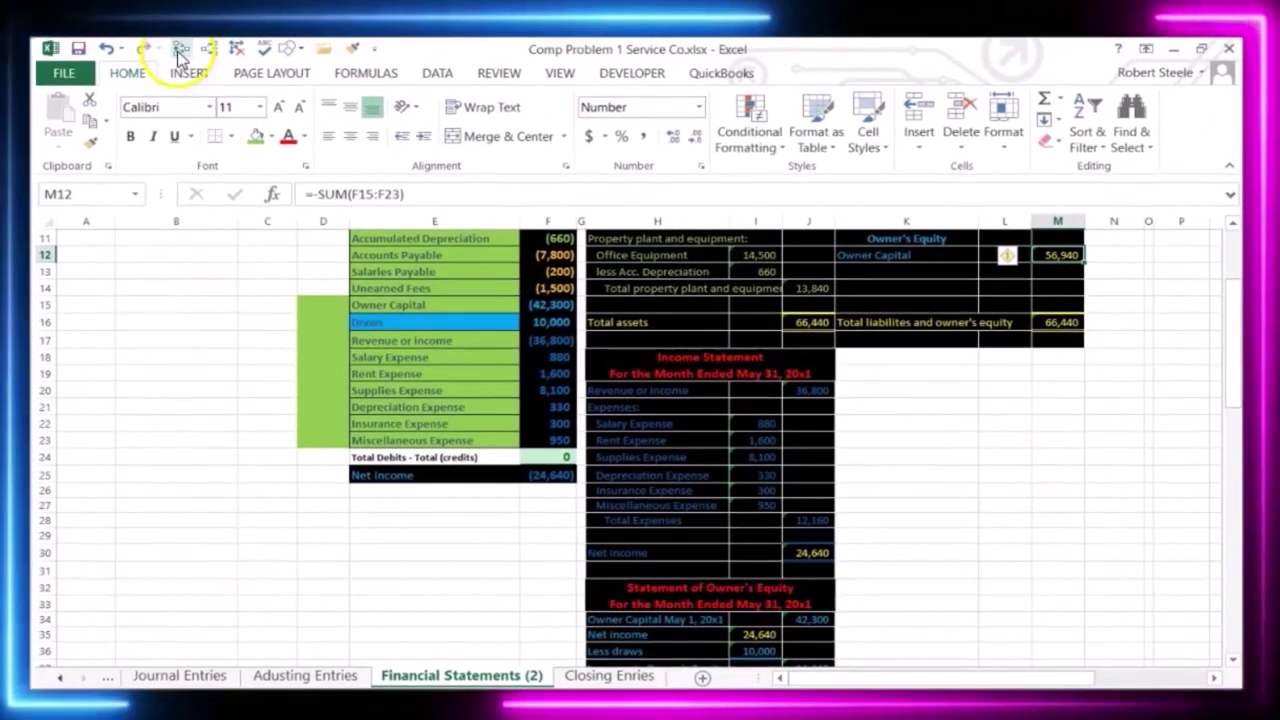
pyautogui.click(178, 50)
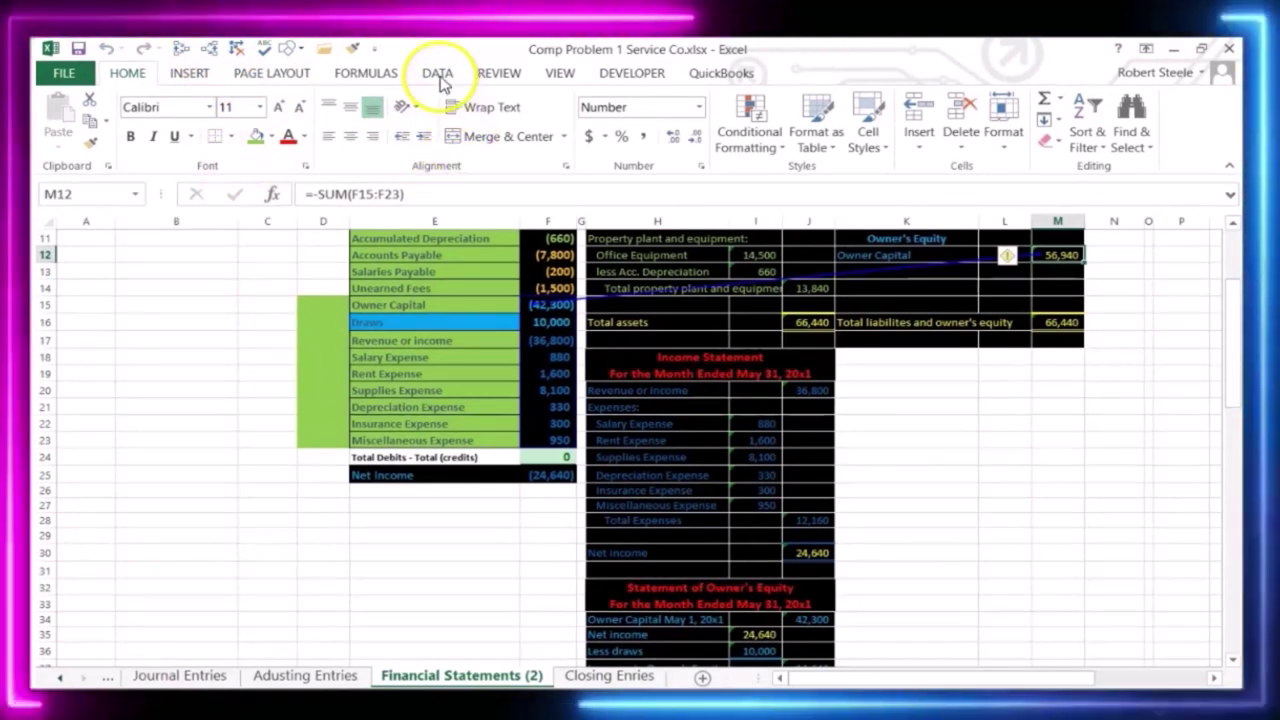
pyautogui.click(366, 73)
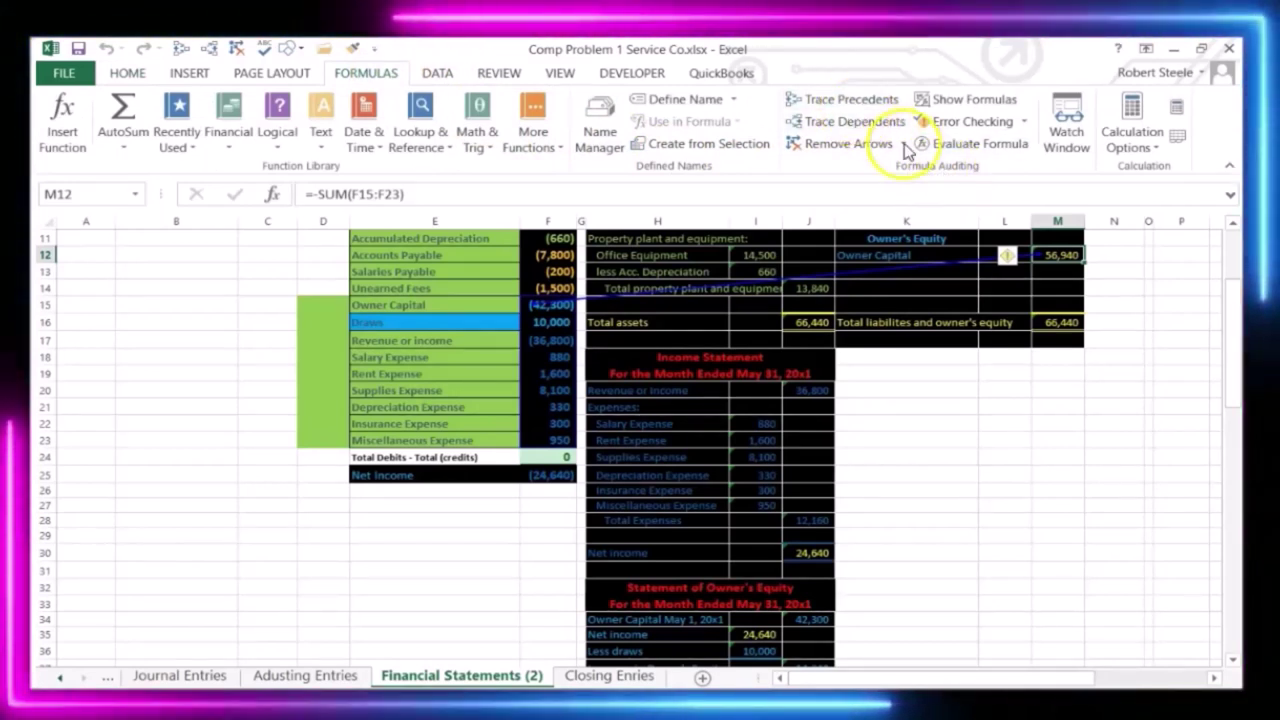
pyautogui.click(236, 48)
# Step: Replace the balance sheet's Owner Capital formula in M12 with a link to Owner Capital May 31, 20x1 in the Statement of Owner's Equity
pyautogui.press('Delete')
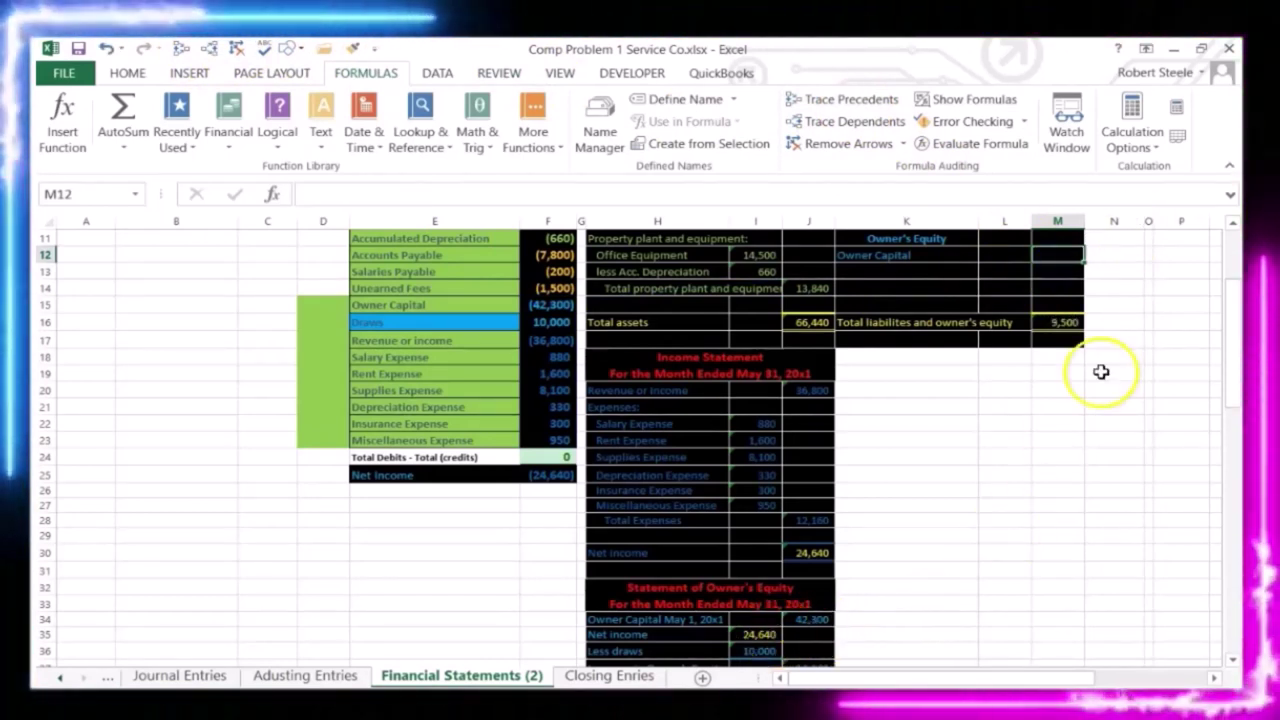
pyautogui.write('=')
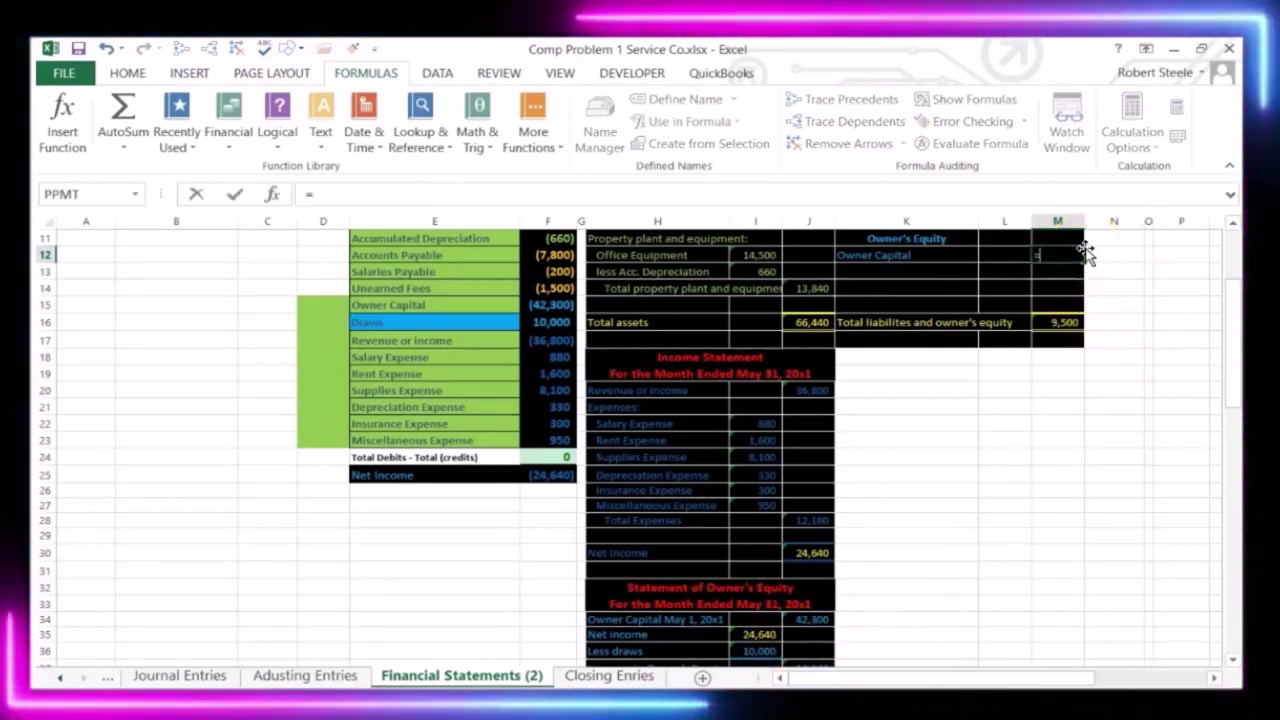
pyautogui.scroll(-1, 1013, 430)
pyautogui.click(812, 622)
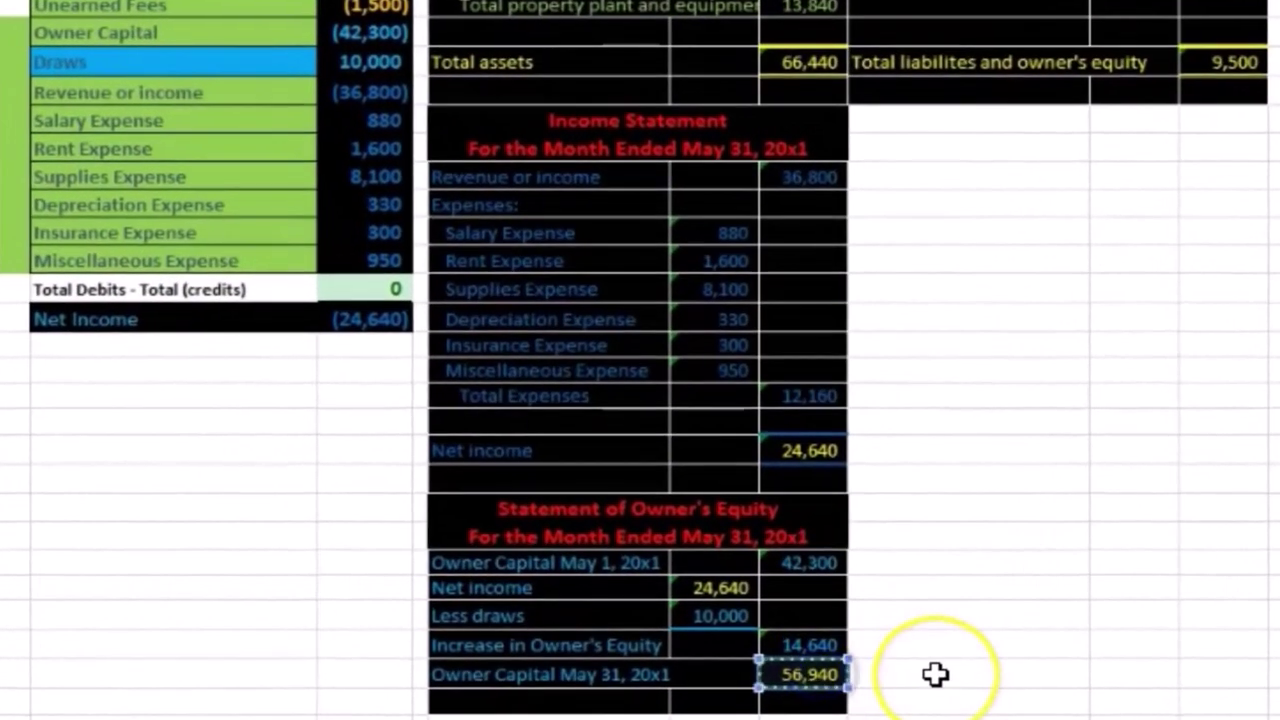
pyautogui.press('Return')
# Step: Compare total assets with total liabilities and owner's equity on the balance sheet
pyautogui.scroll(5, 935, 675)
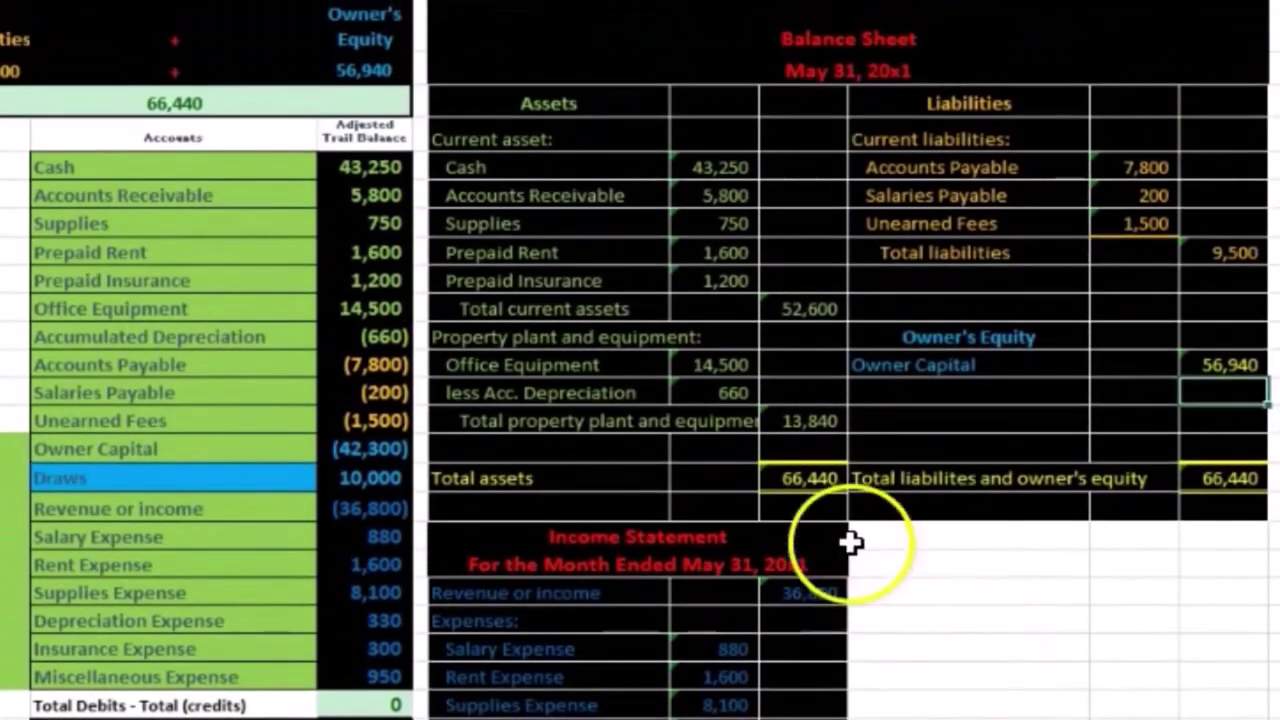
pyautogui.click(806, 481)
pyautogui.click(1216, 482)
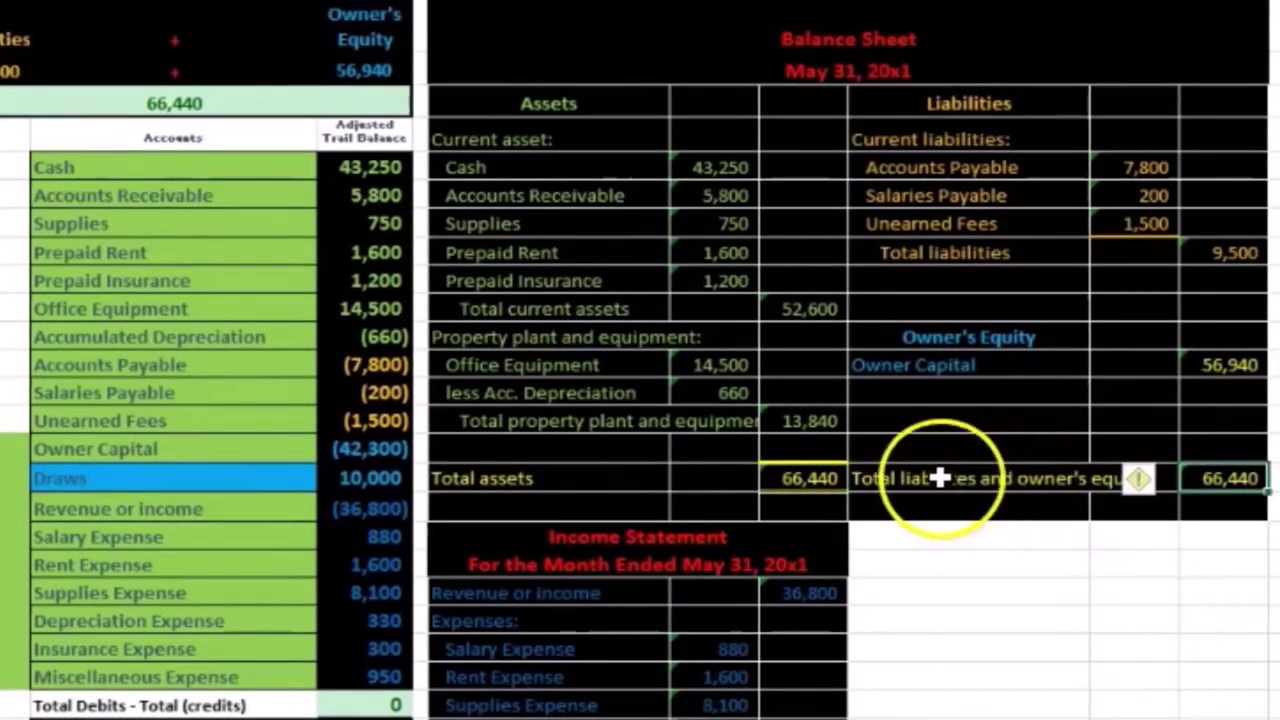
pyautogui.click(804, 484)
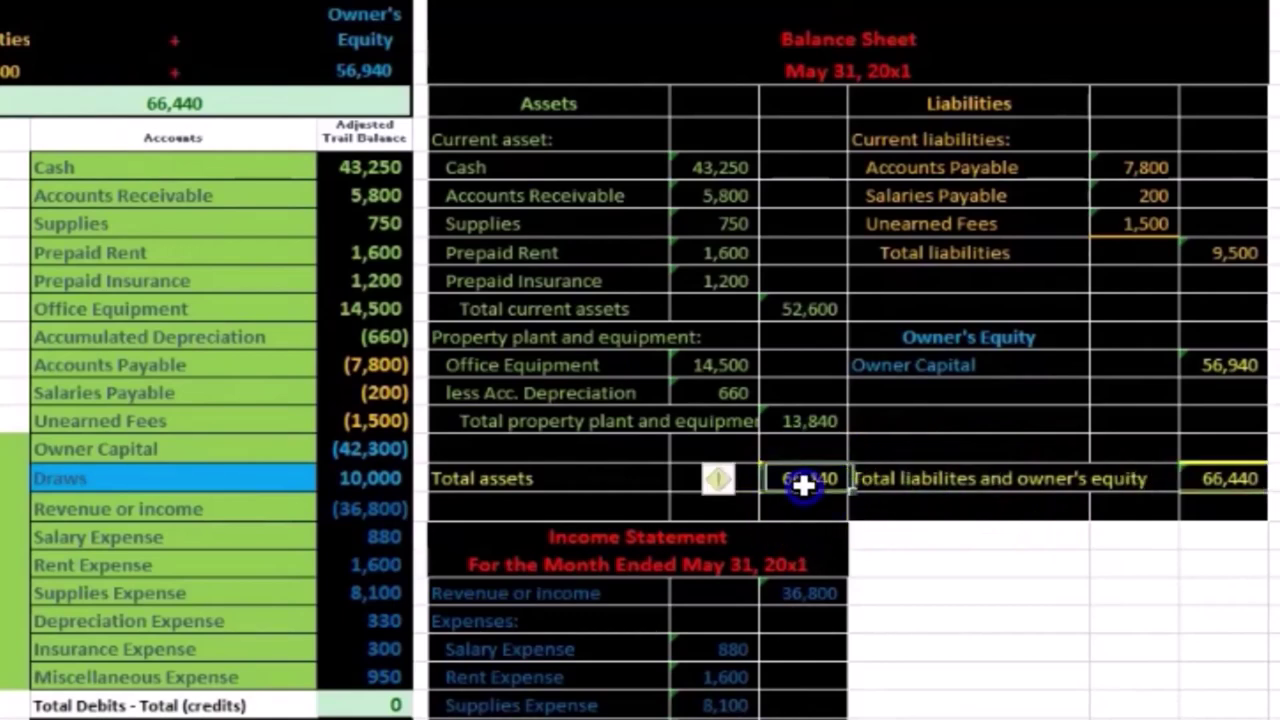
pyautogui.click(1218, 480)
# Step: Check the balance sheet's Owner Capital against Owner Capital May 31, 20x1 in the Statement of Owner's Equity
pyautogui.click(1240, 415)
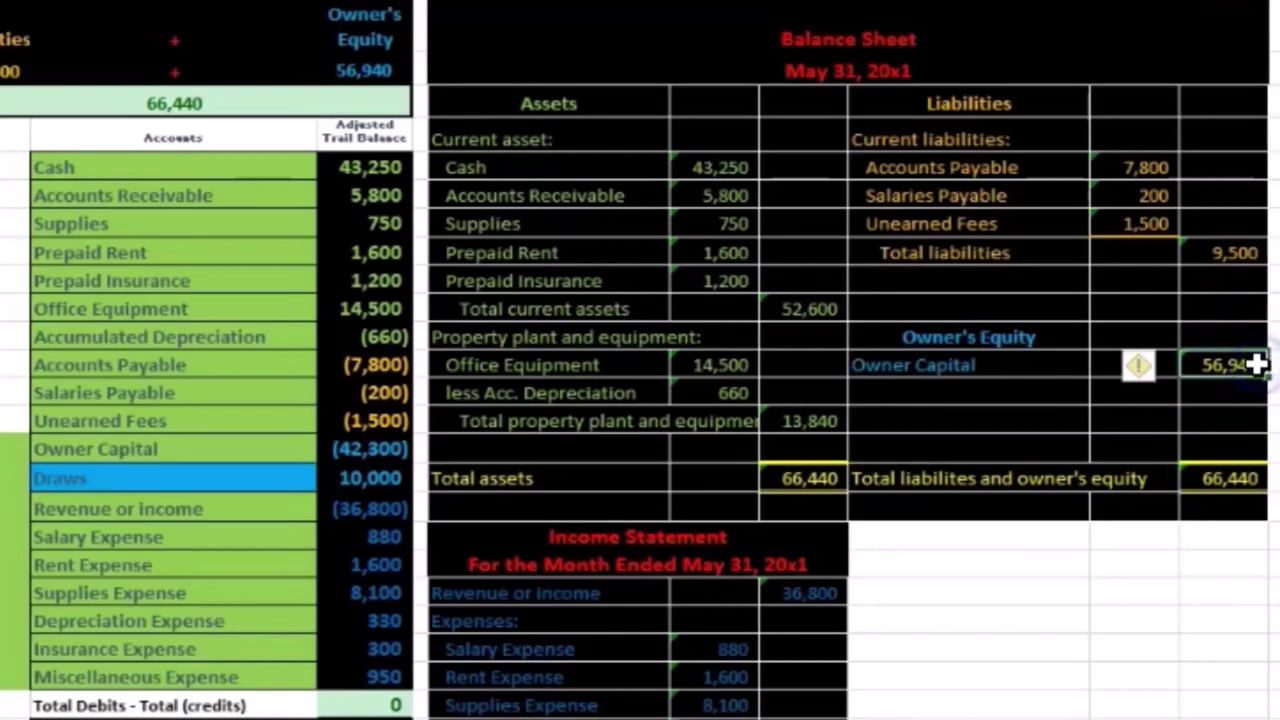
pyautogui.scroll(-6, 640, 360)
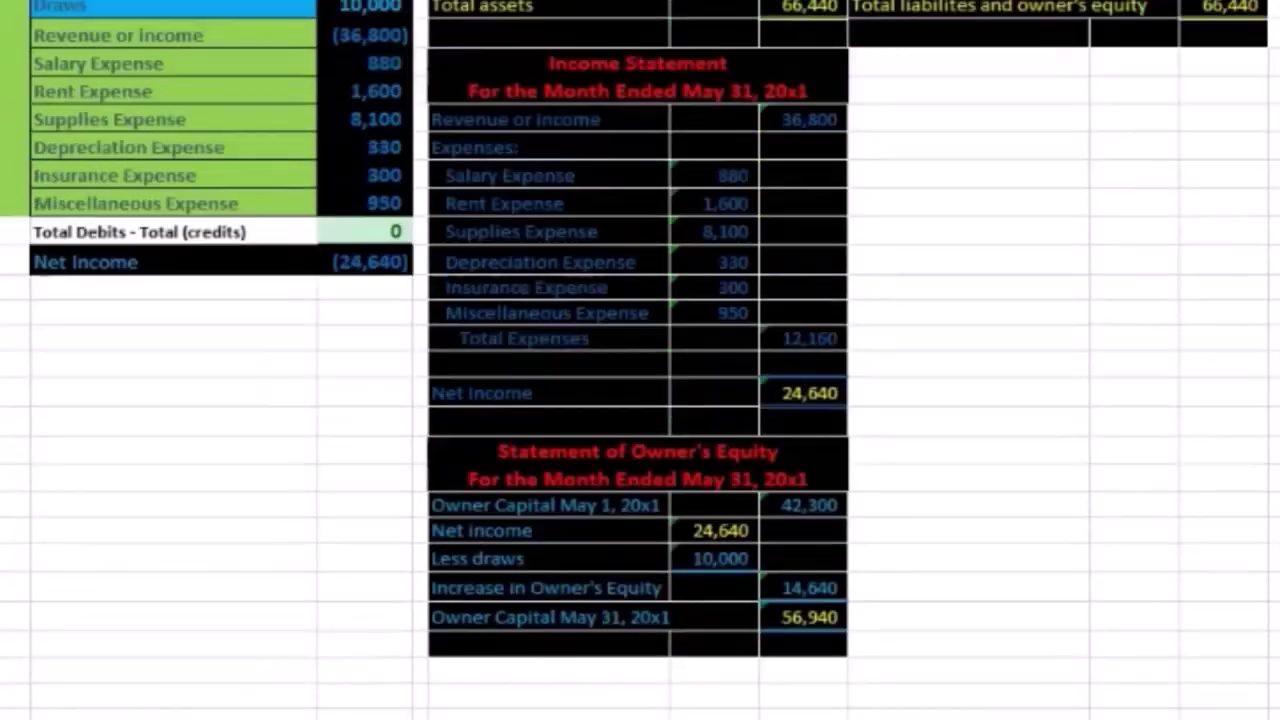
pyautogui.click(806, 614)
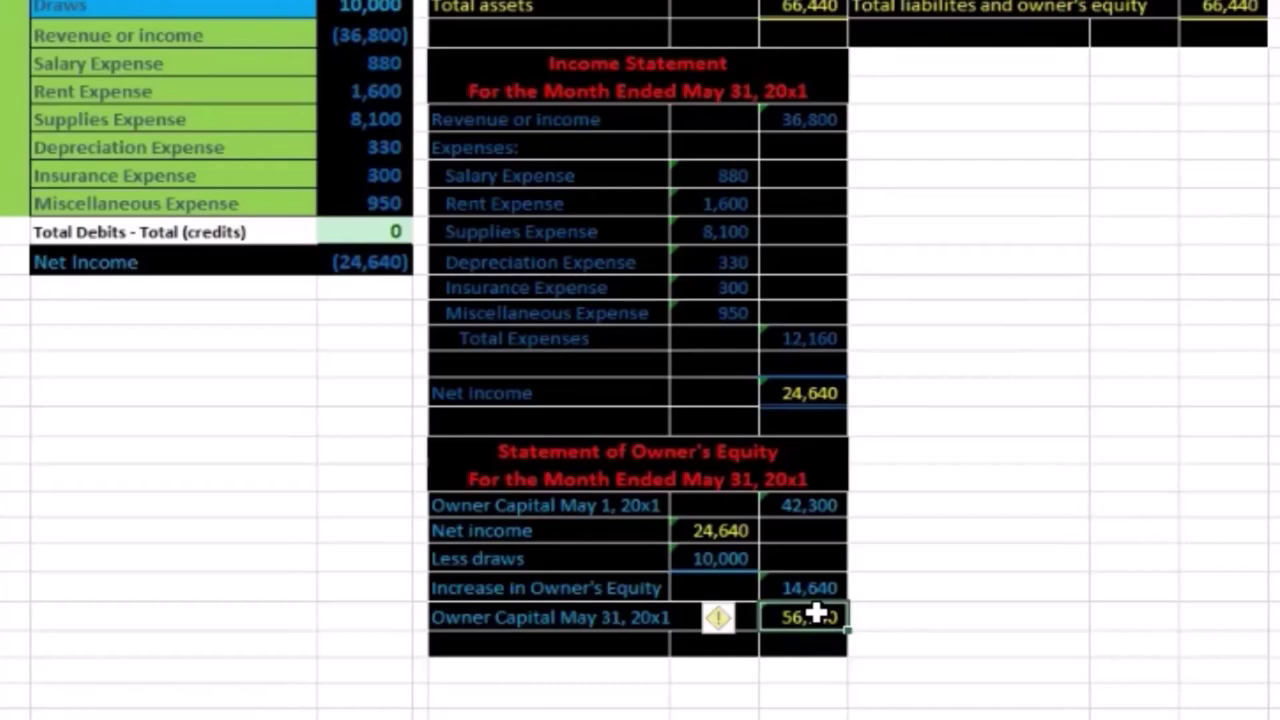
pyautogui.click(821, 648)
pyautogui.scroll(1, 821, 648)
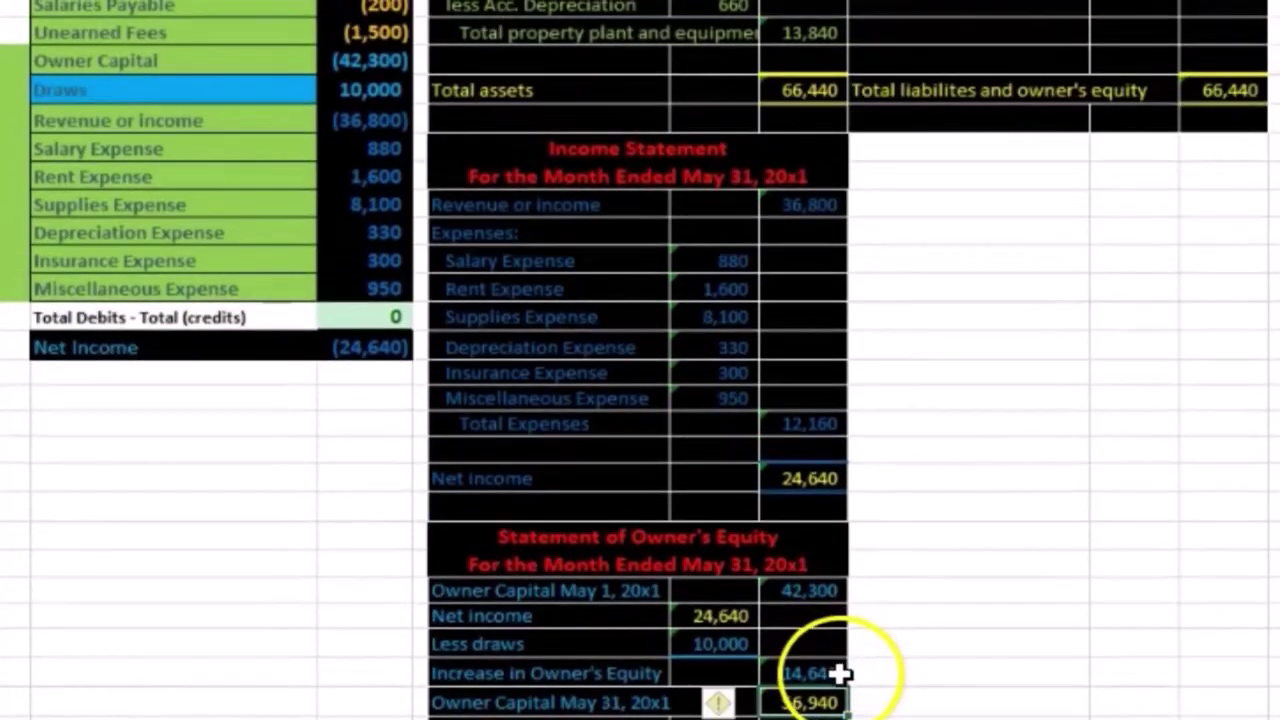
# Step: Compare net income in the Statement of Owner's Equity with net income on the income statement
pyautogui.click(718, 622)
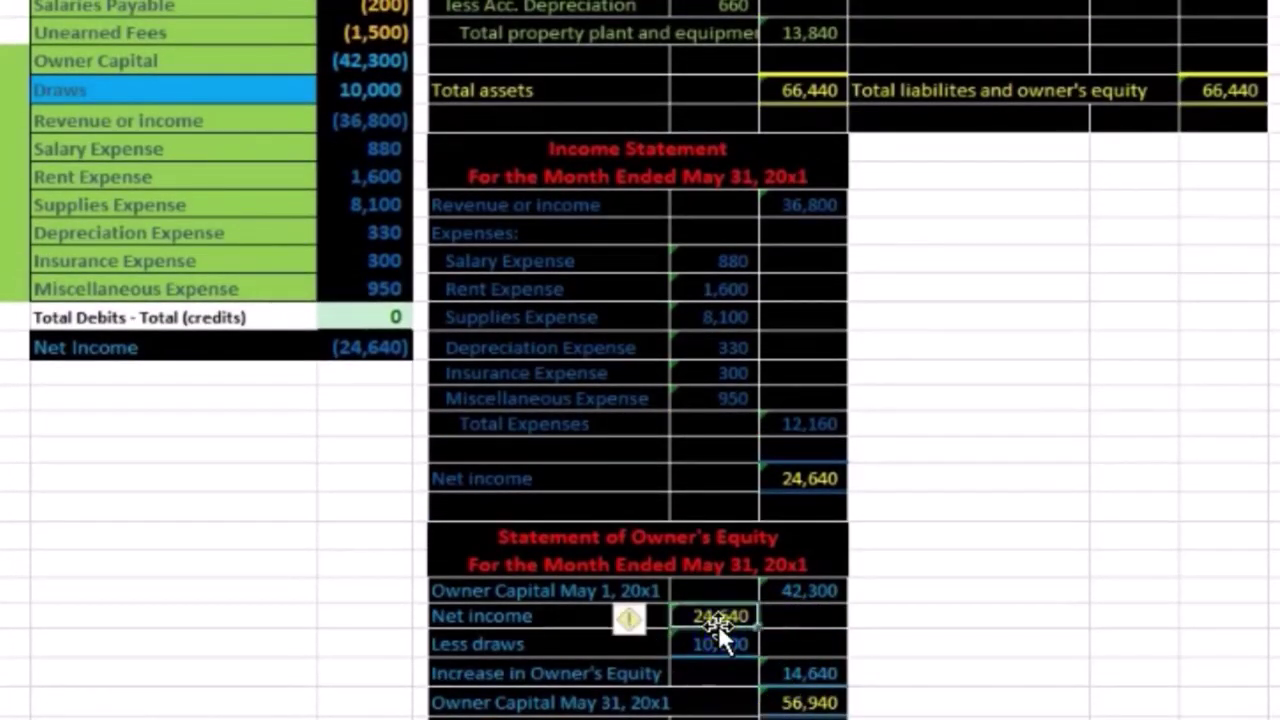
pyautogui.scroll(1, 718, 625)
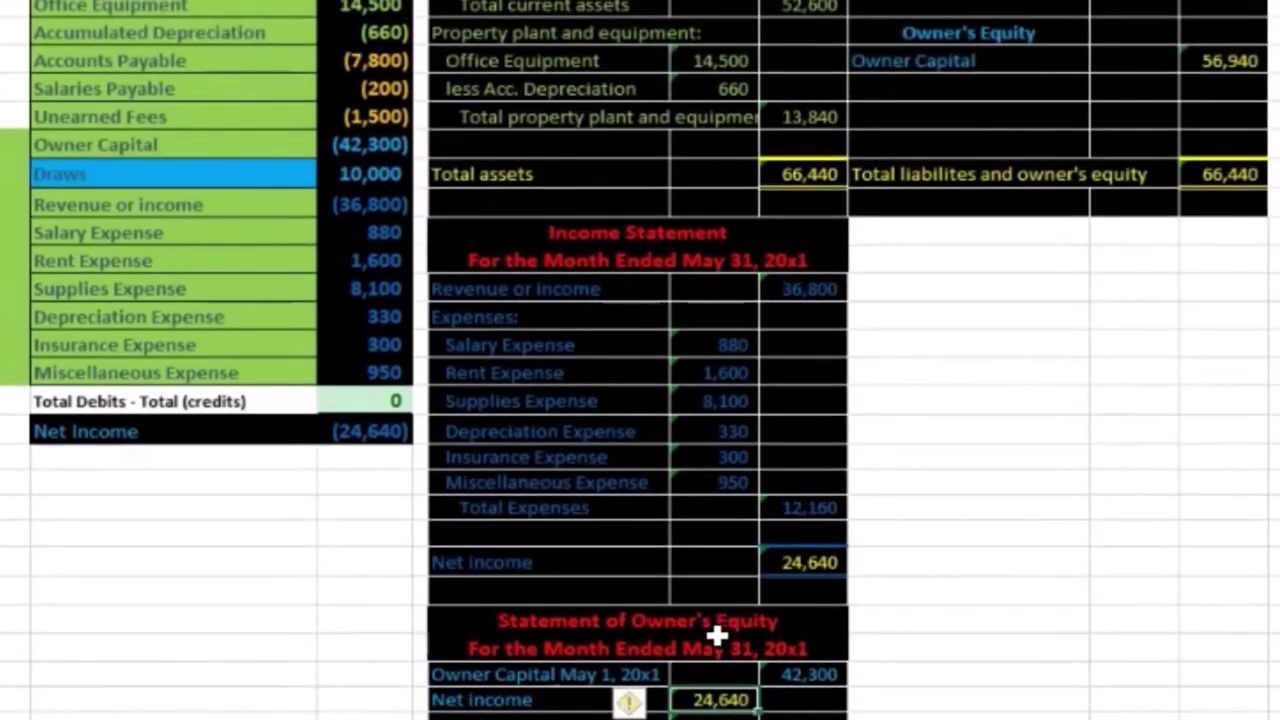
pyautogui.scroll(-3, 718, 635)
pyautogui.click(720, 625)
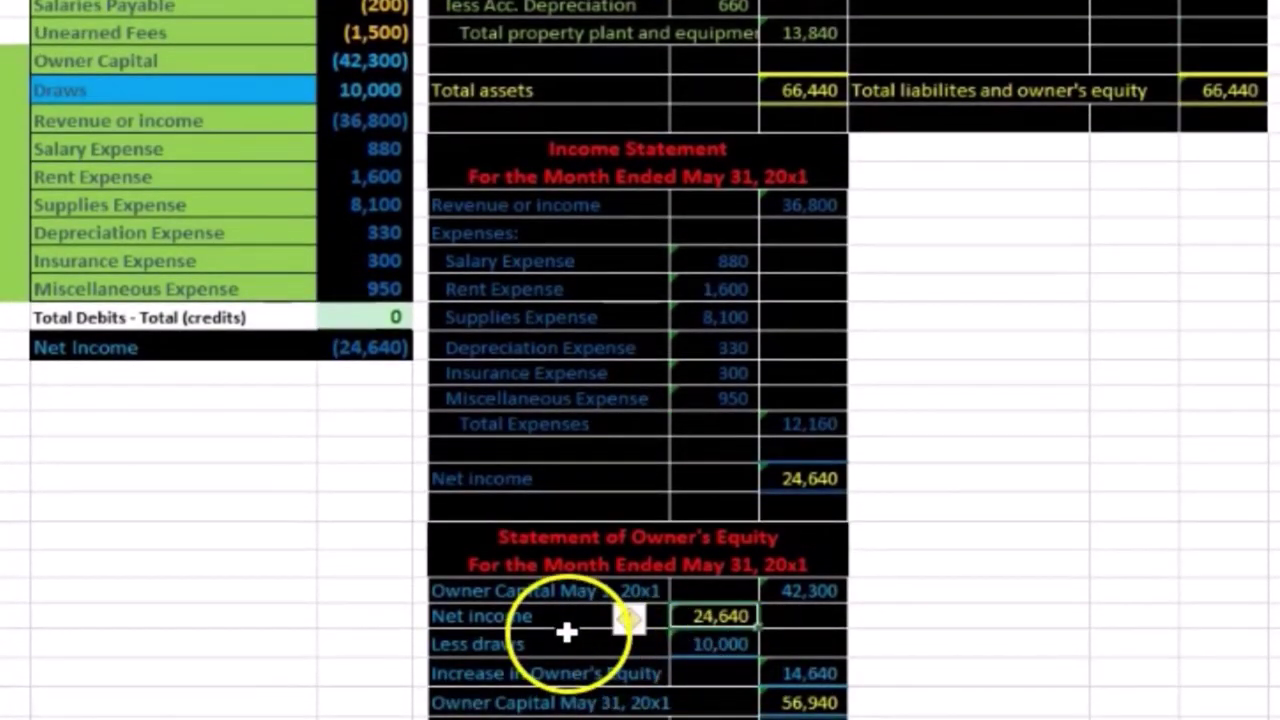
pyautogui.click(816, 481)
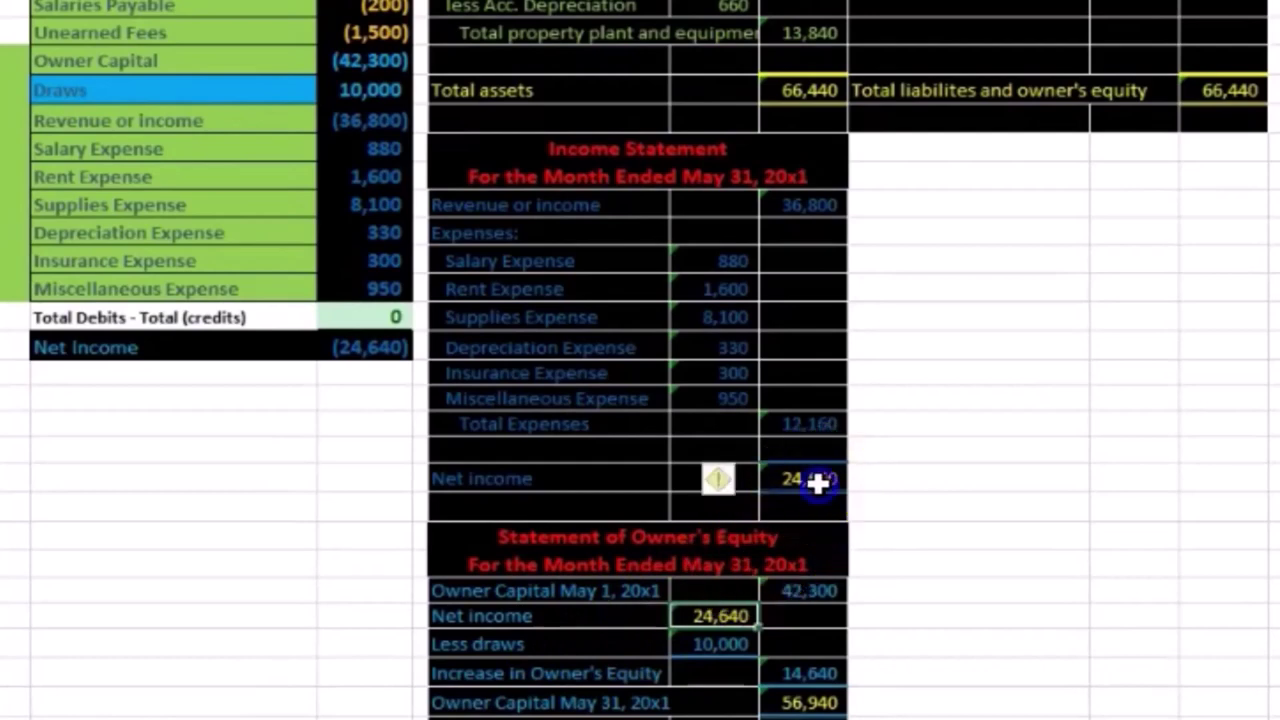
# Step: Review the accounting equation headings from Assets to Owner's Equity alongside the Balance Sheet heading
pyautogui.scroll(1, 1023, 477)
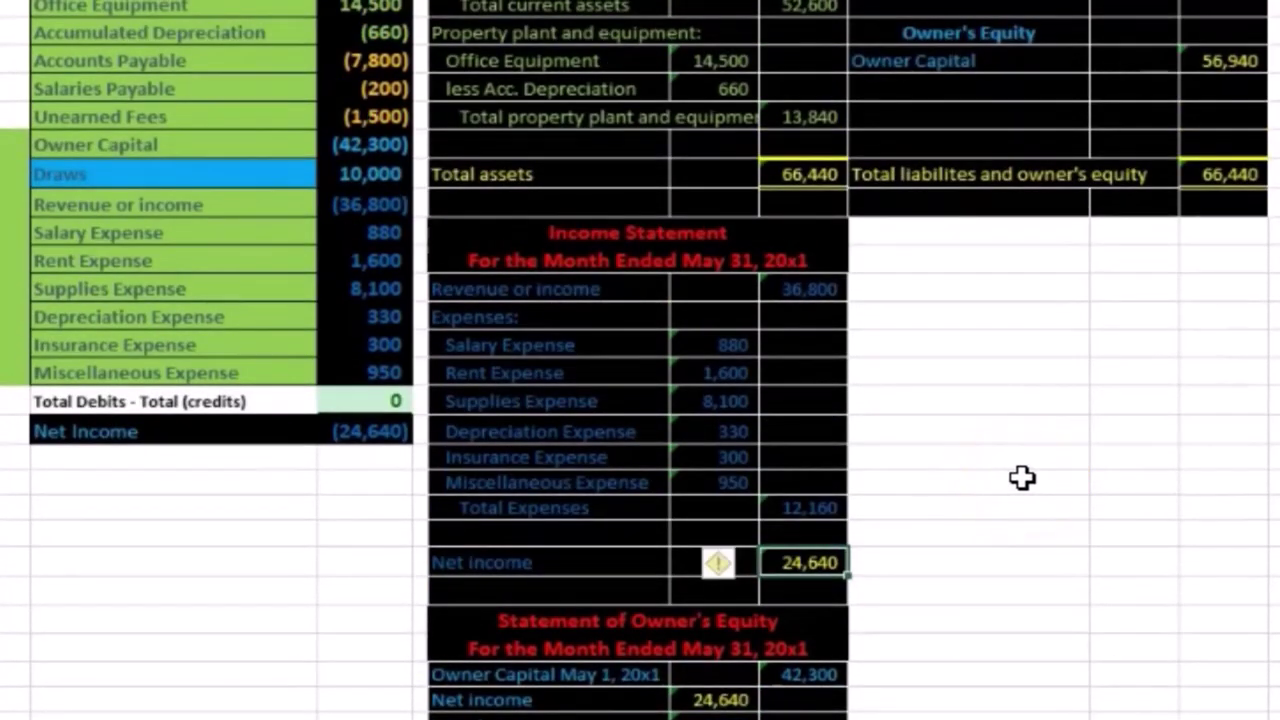
pyautogui.scroll(4, 1022, 478)
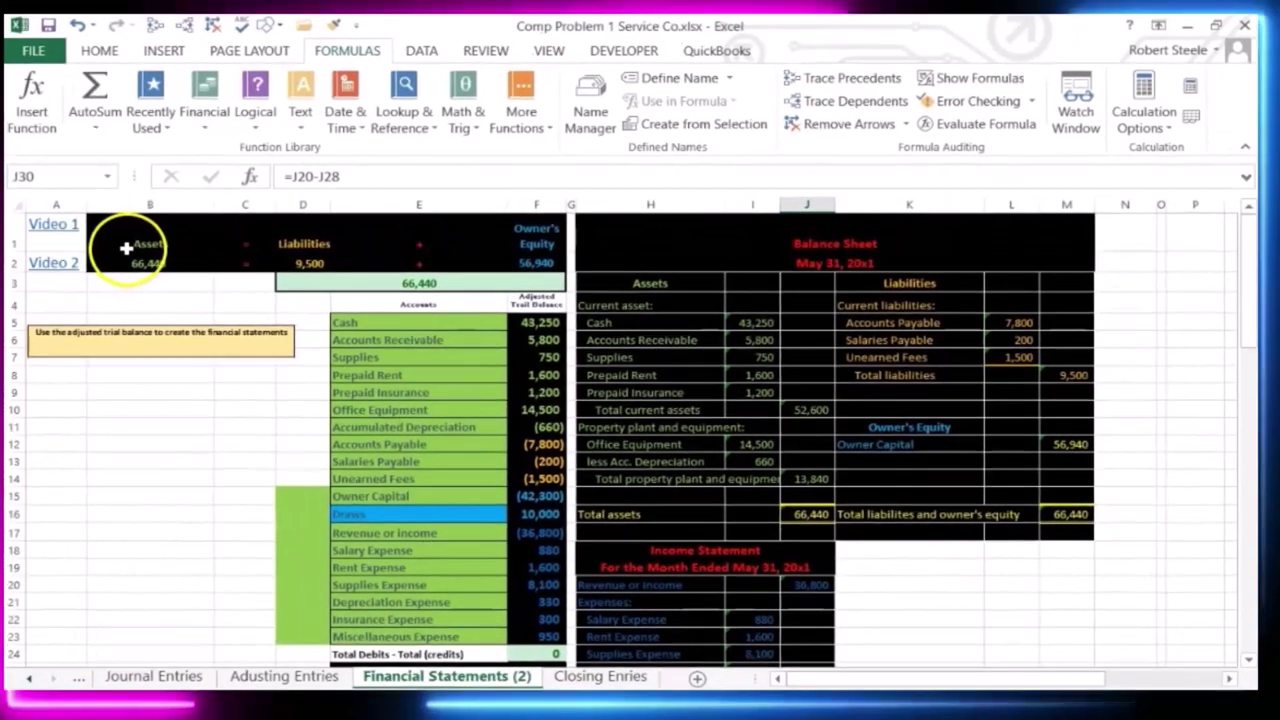
pyautogui.moveTo(130, 250); pyautogui.dragTo(523, 251)
pyautogui.click(771, 250)
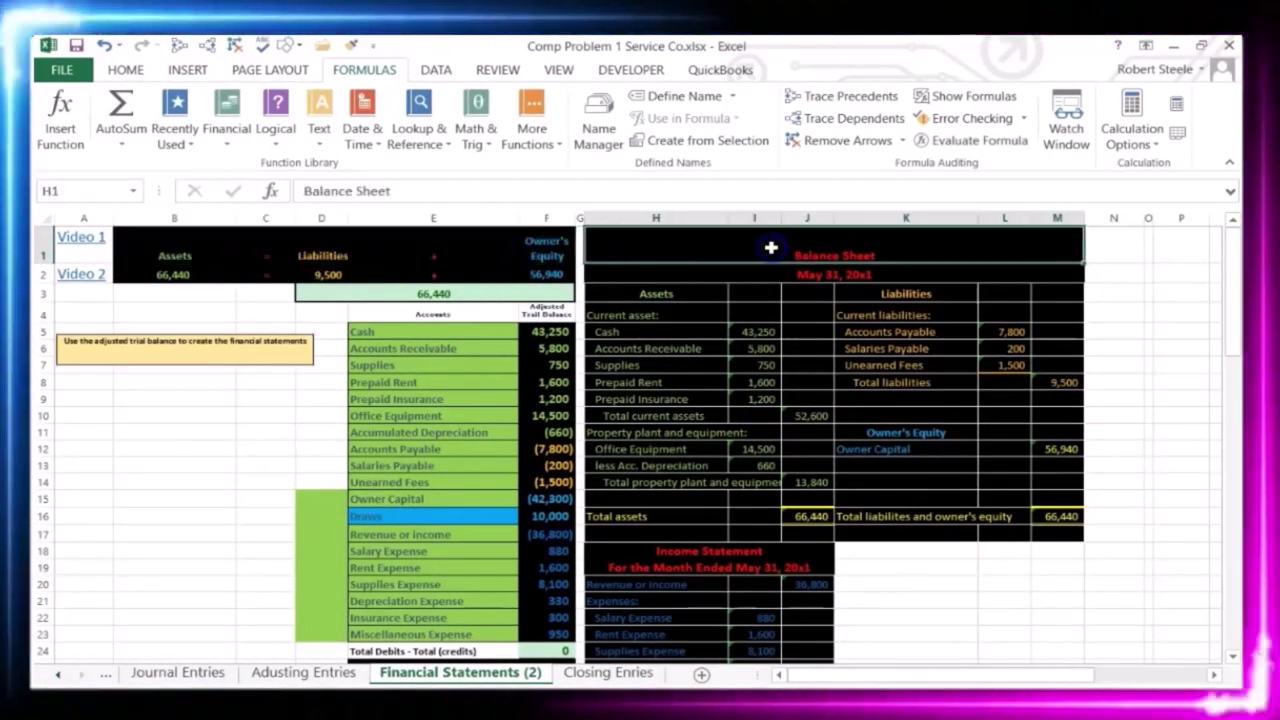